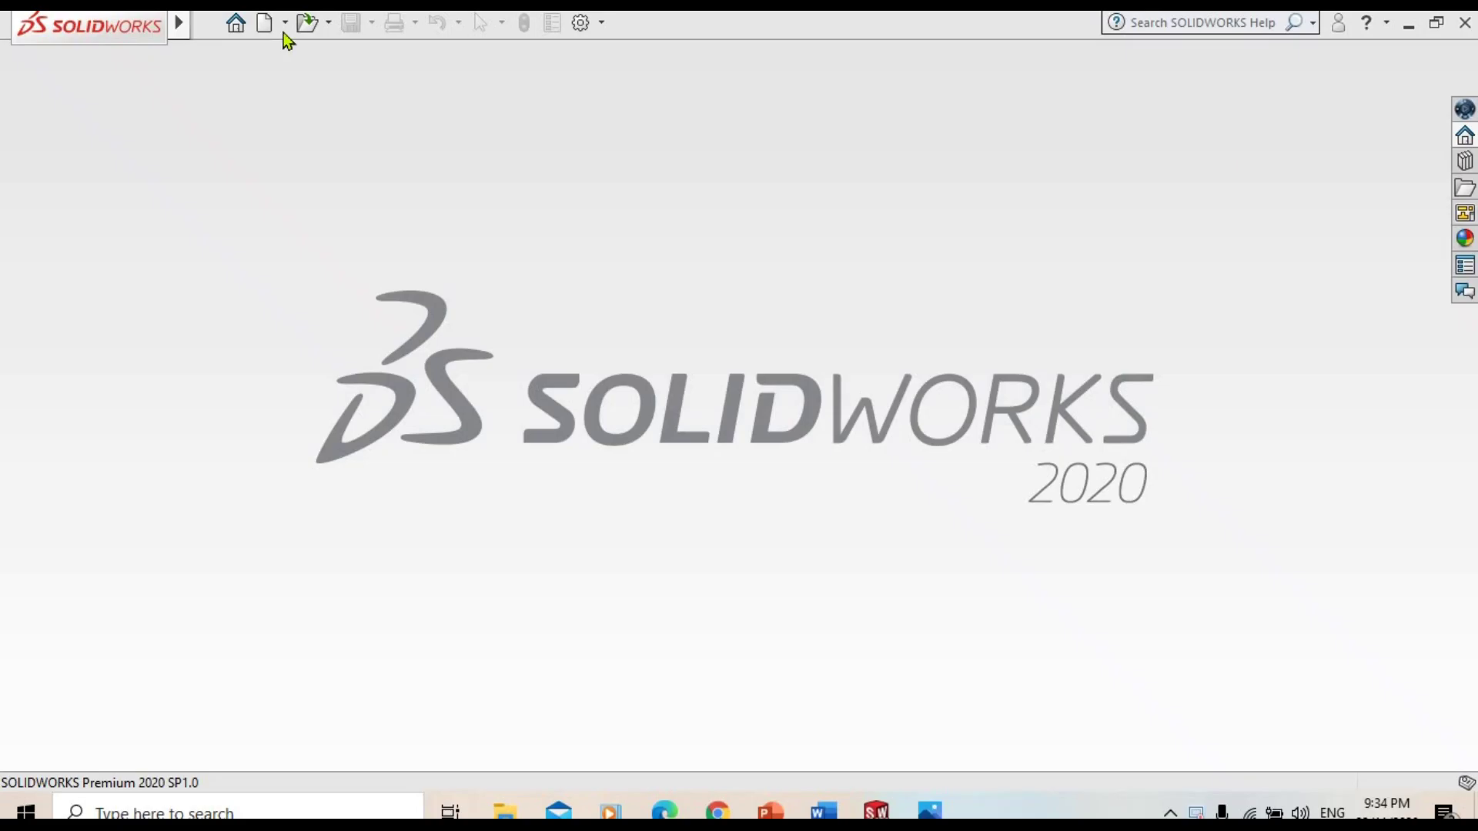
# Open the New-document dropdown in SOLIDWORKS 2020
pyautogui.click(285, 26)
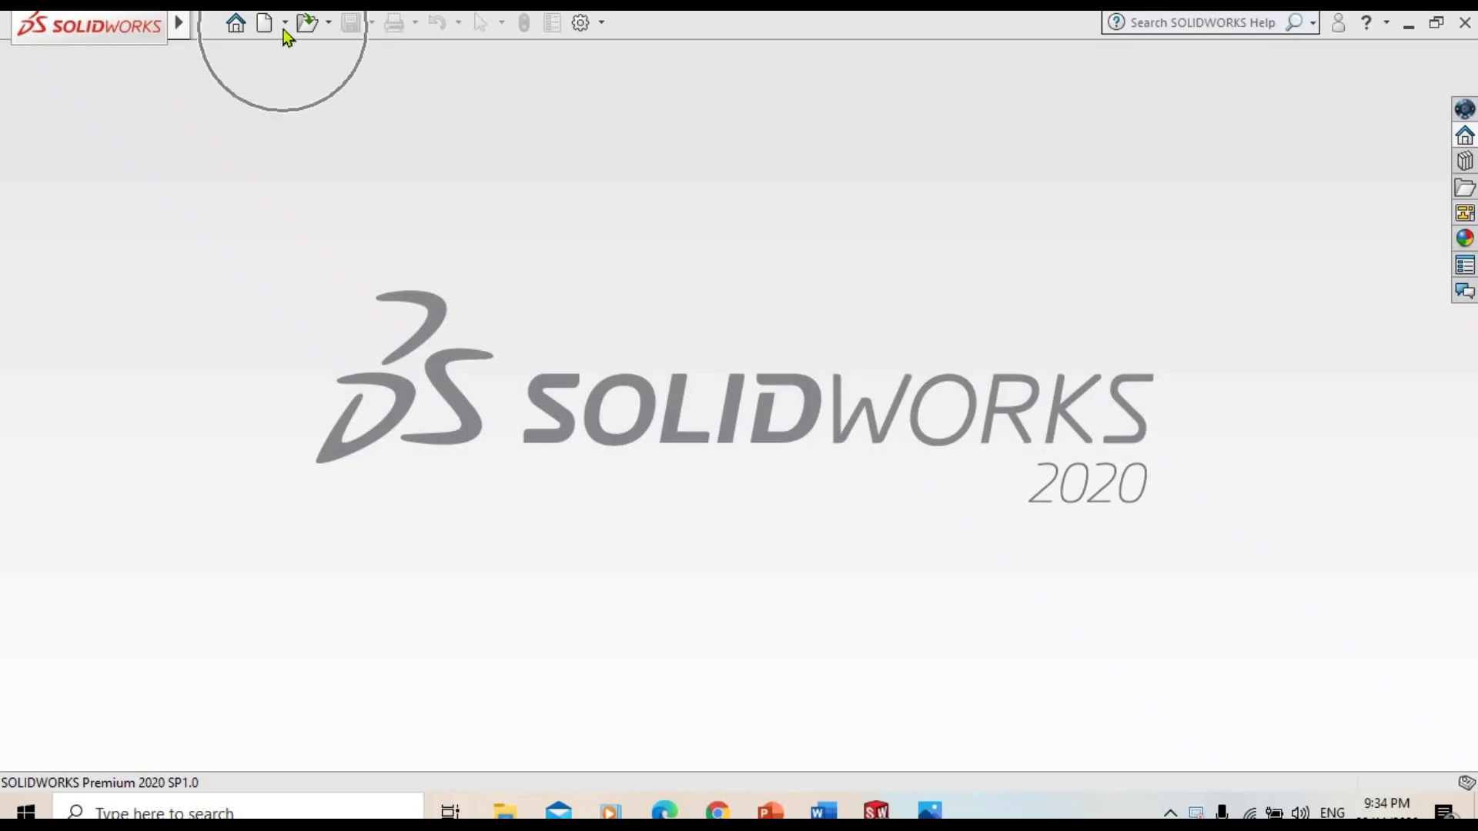
# Create a new blank drawing, Draw5, dismissing the Sheet Format/Size prompt
pyautogui.click(293, 54)
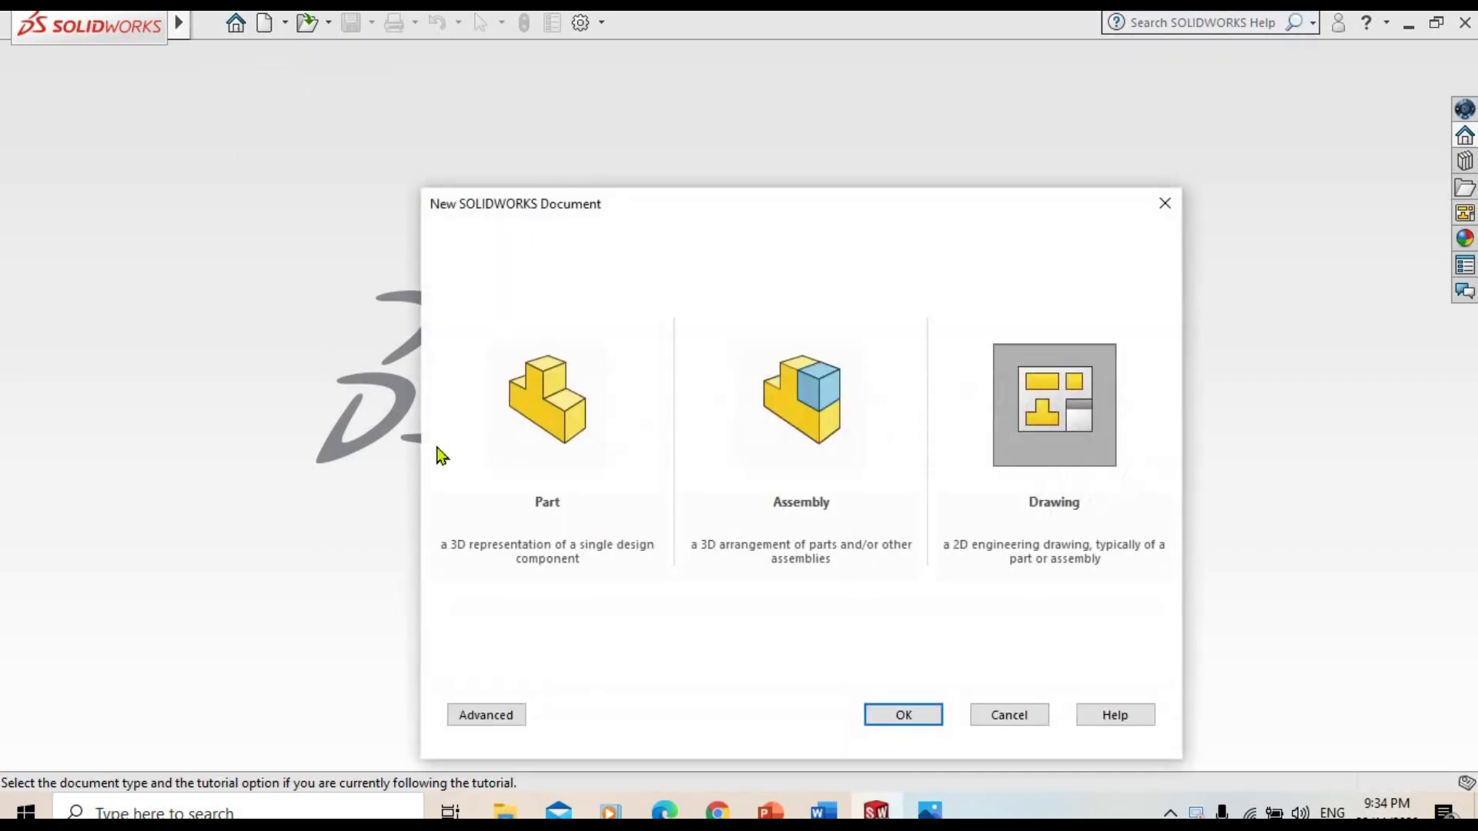
pyautogui.click(1055, 415)
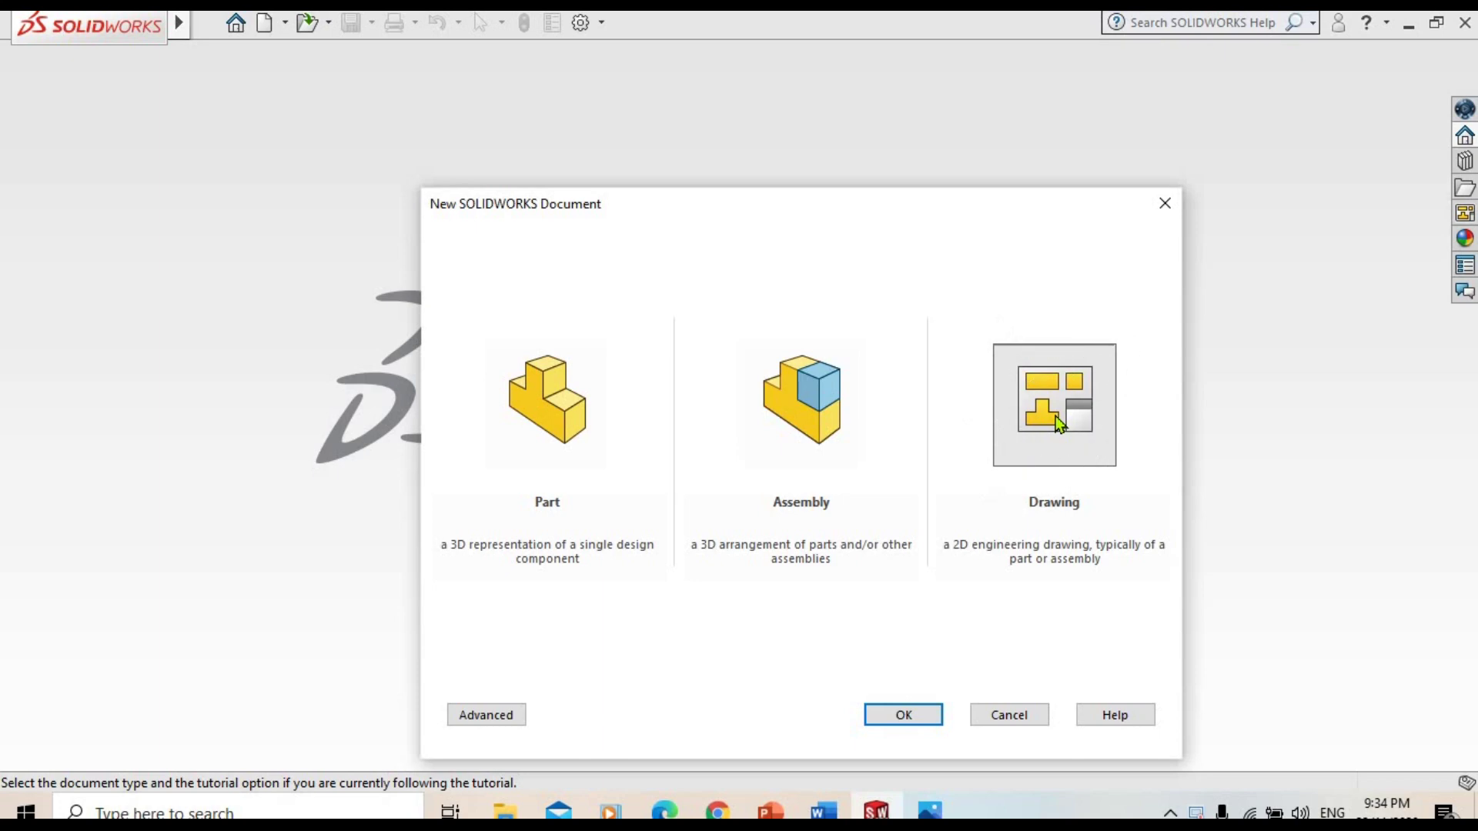
pyautogui.click(914, 713)
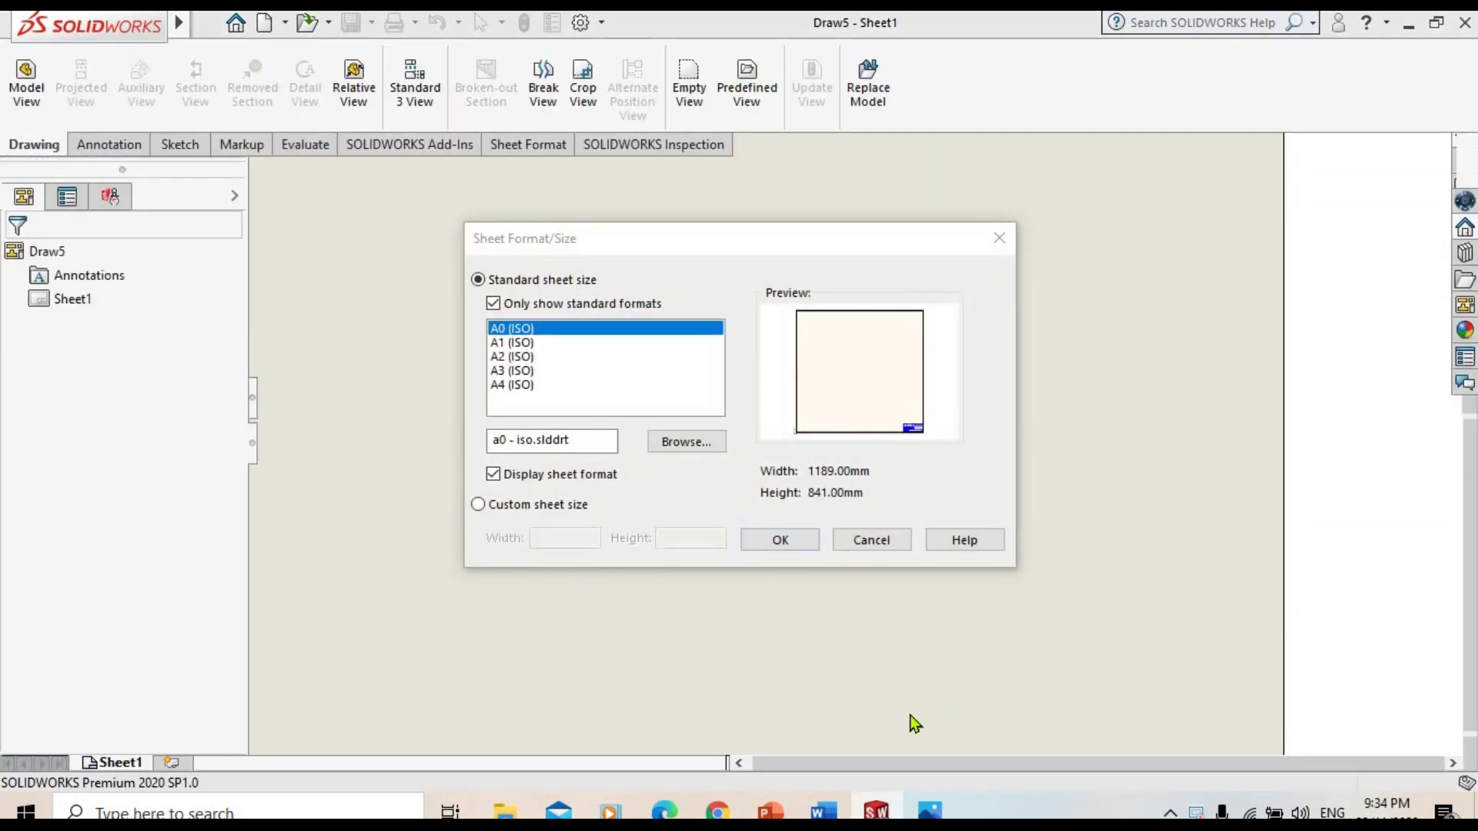
pyautogui.click(999, 239)
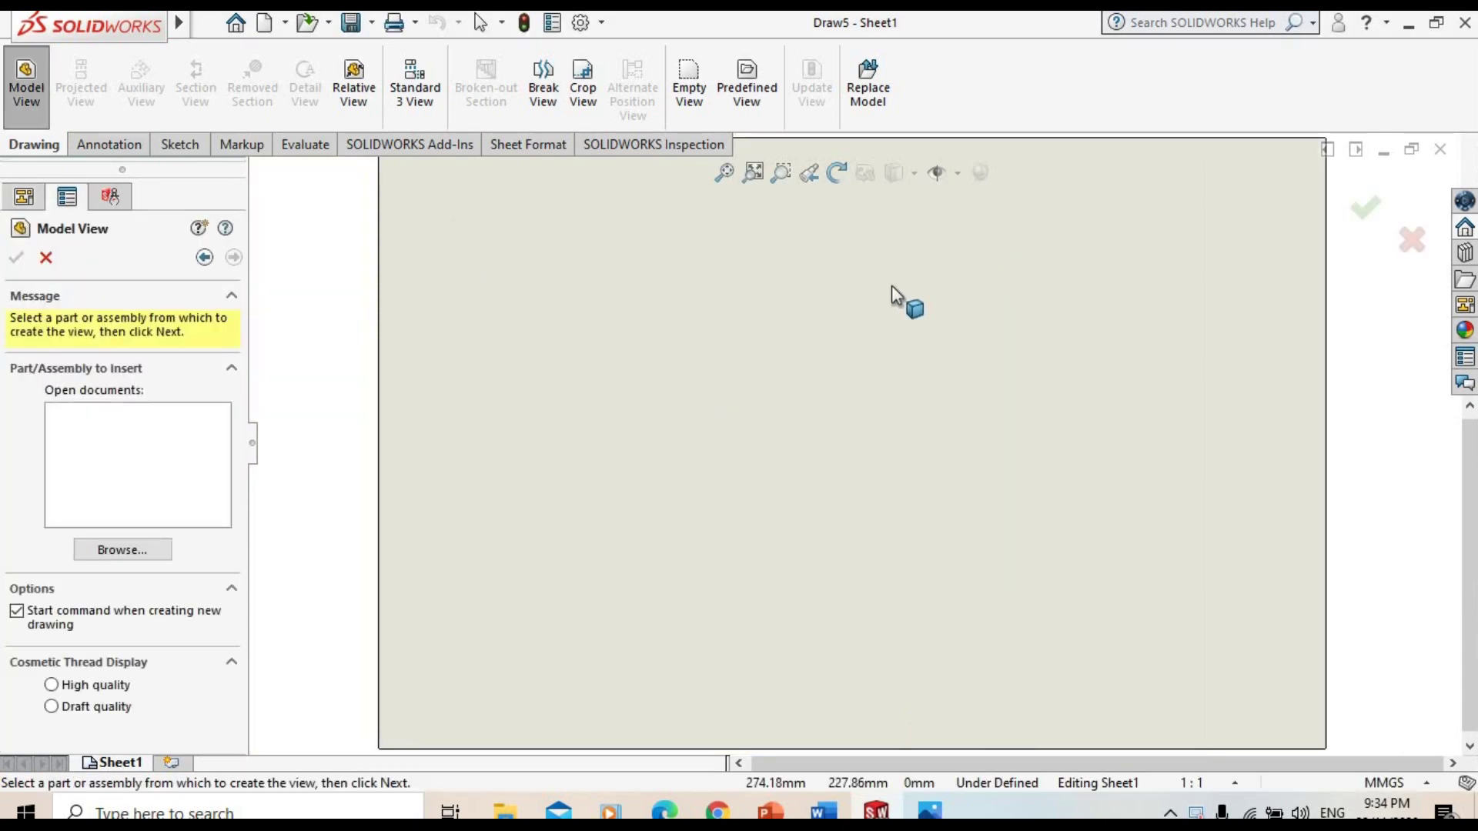
# Open the TEMPLETE UITM BB version 2020 drawing from the MEC132 folder
pyautogui.click(329, 24)
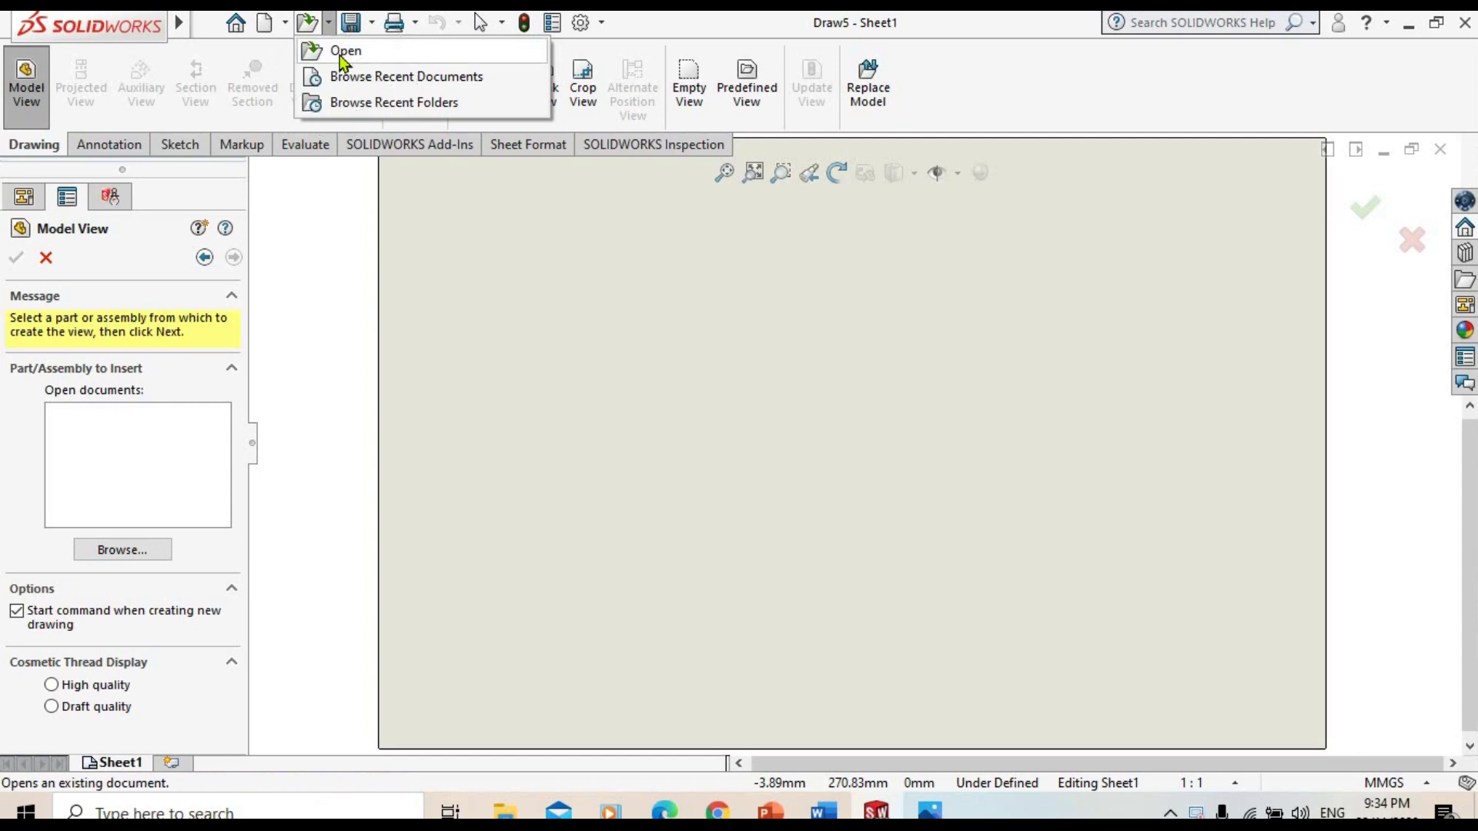
pyautogui.click(340, 53)
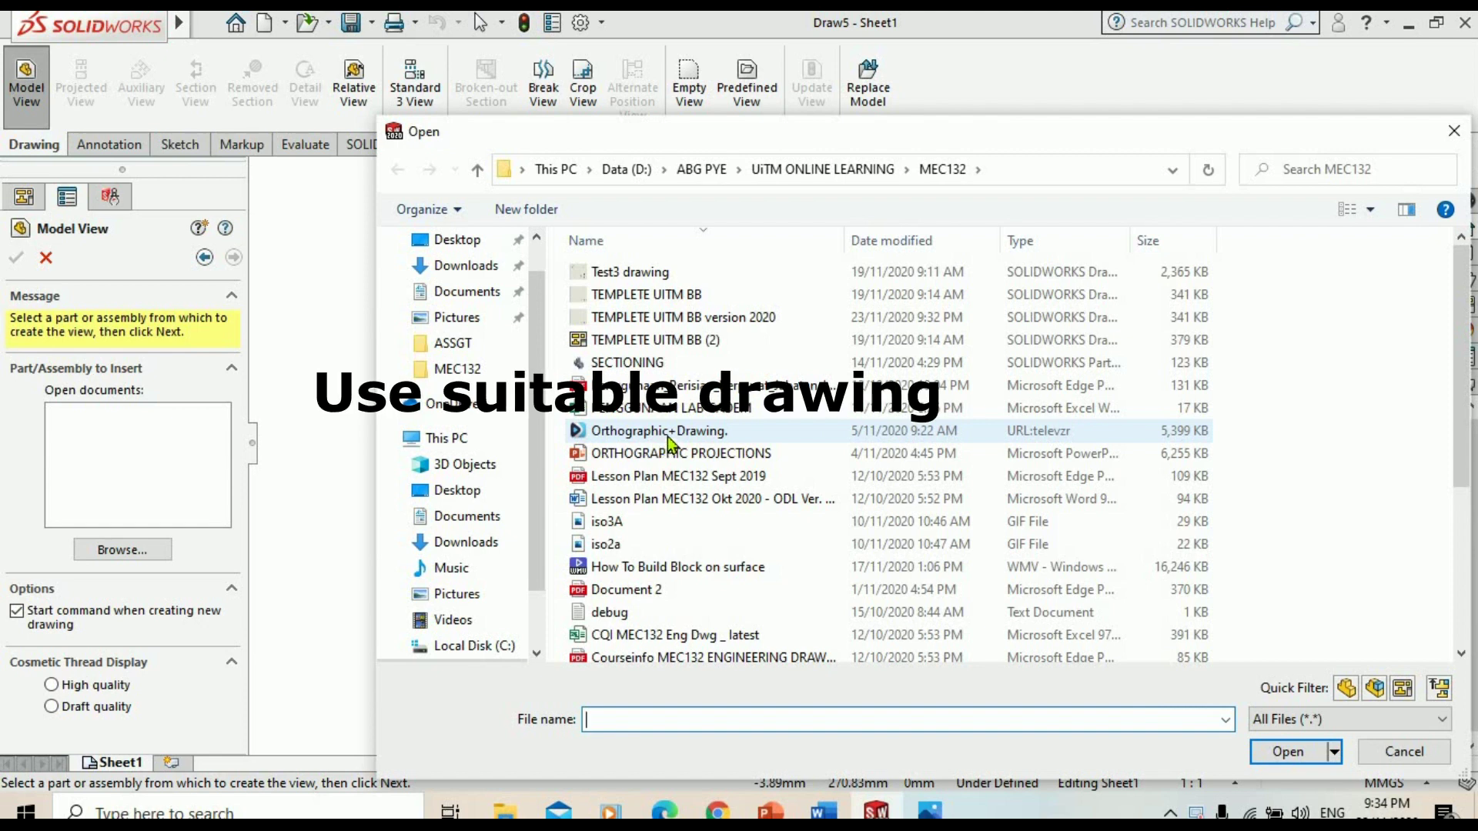
pyautogui.click(683, 318)
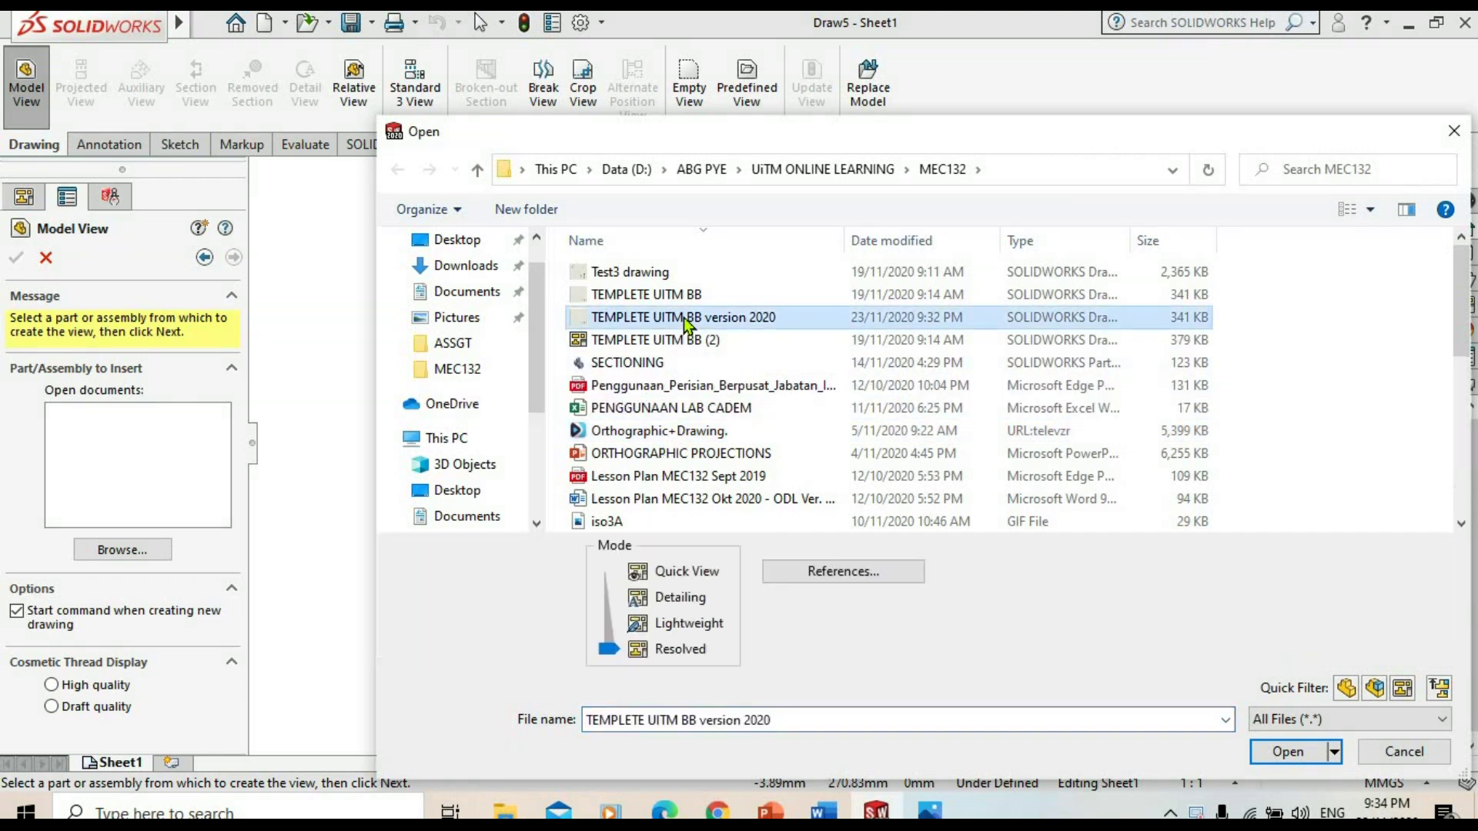
pyautogui.click(1318, 756)
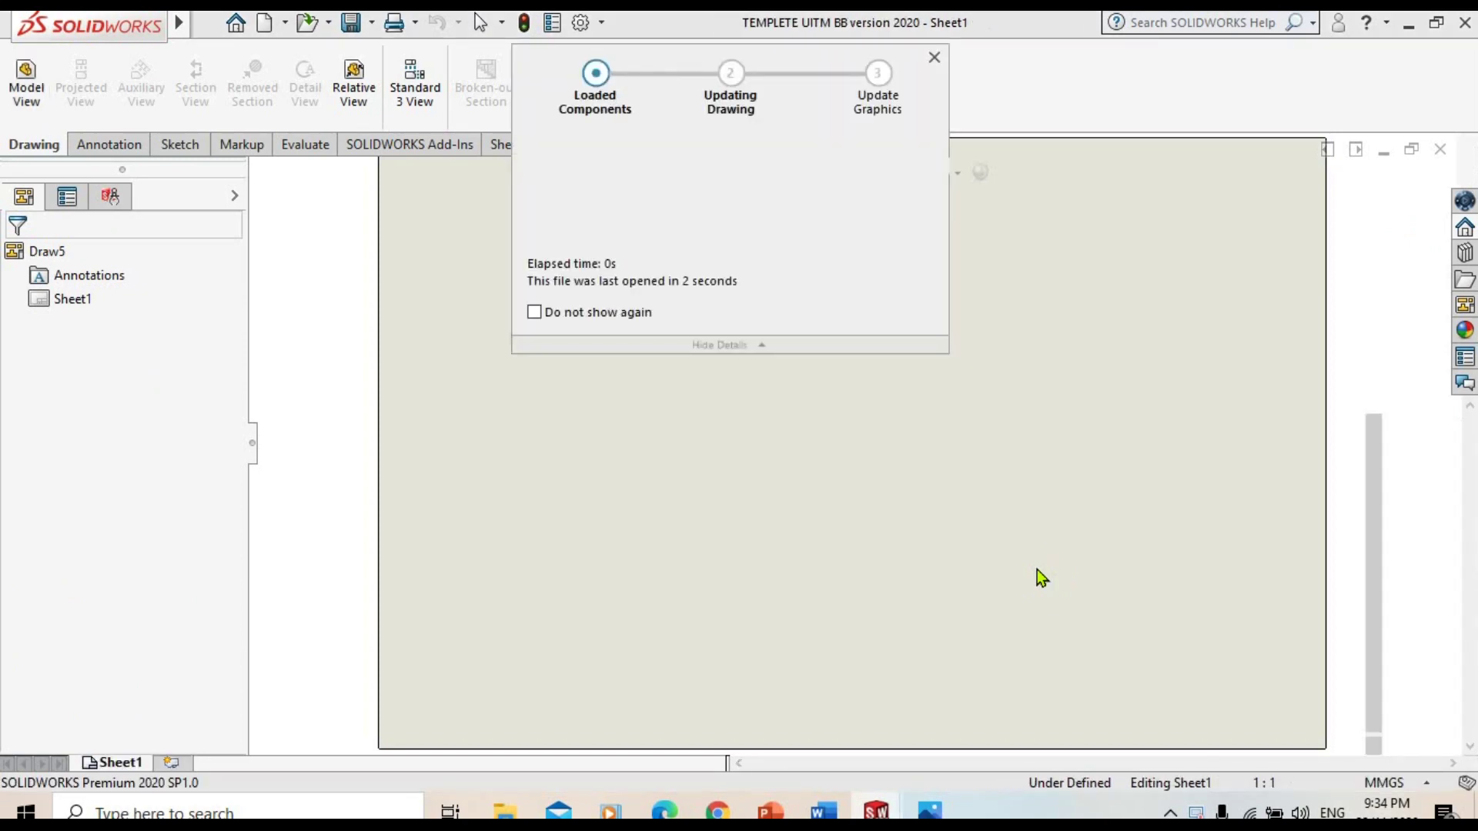
pyautogui.rightClick(72, 299)
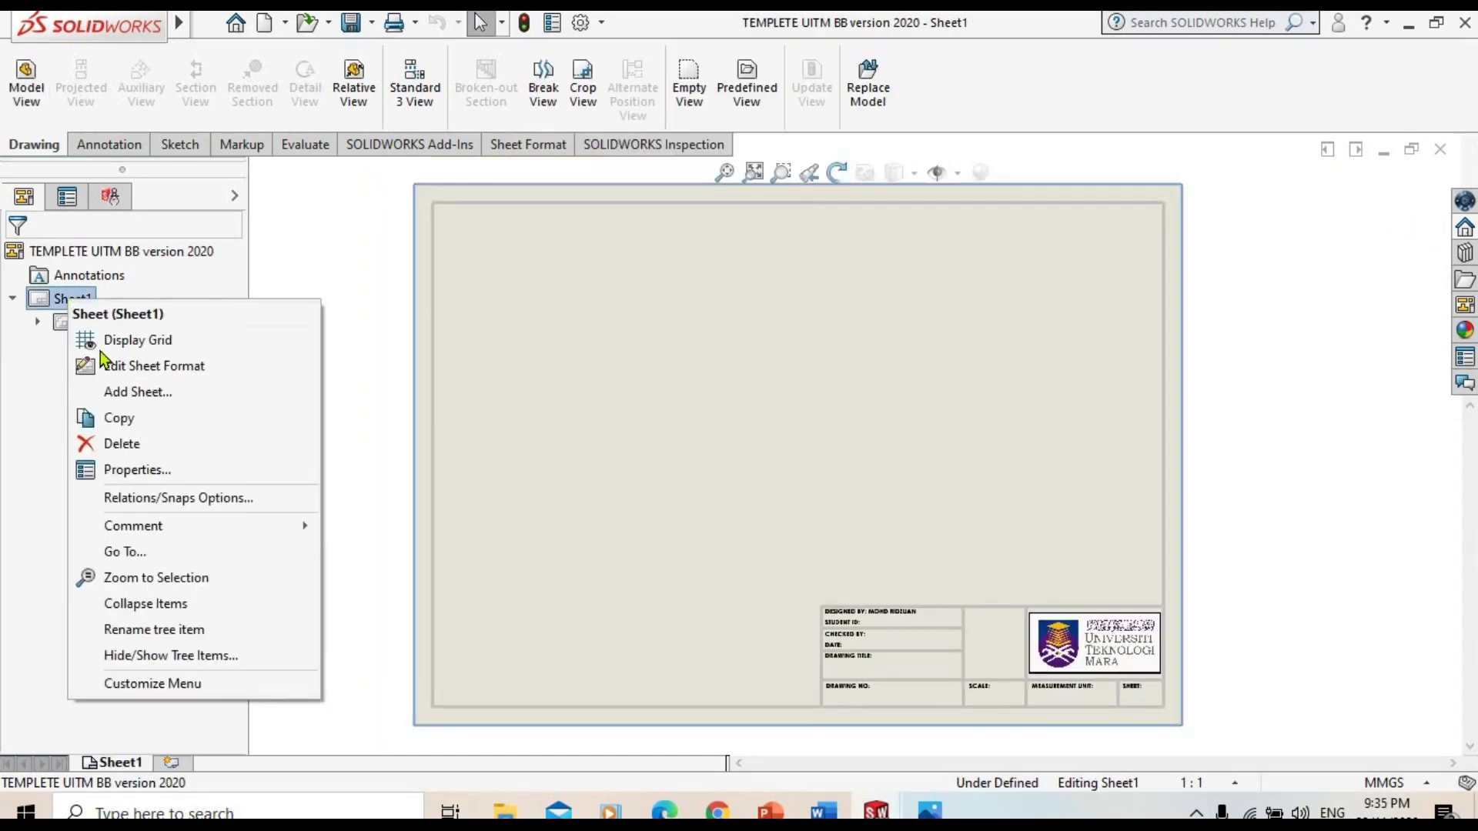
# Set Sheet1's projection type to third angle and apply the change
pyautogui.click(396, 481)
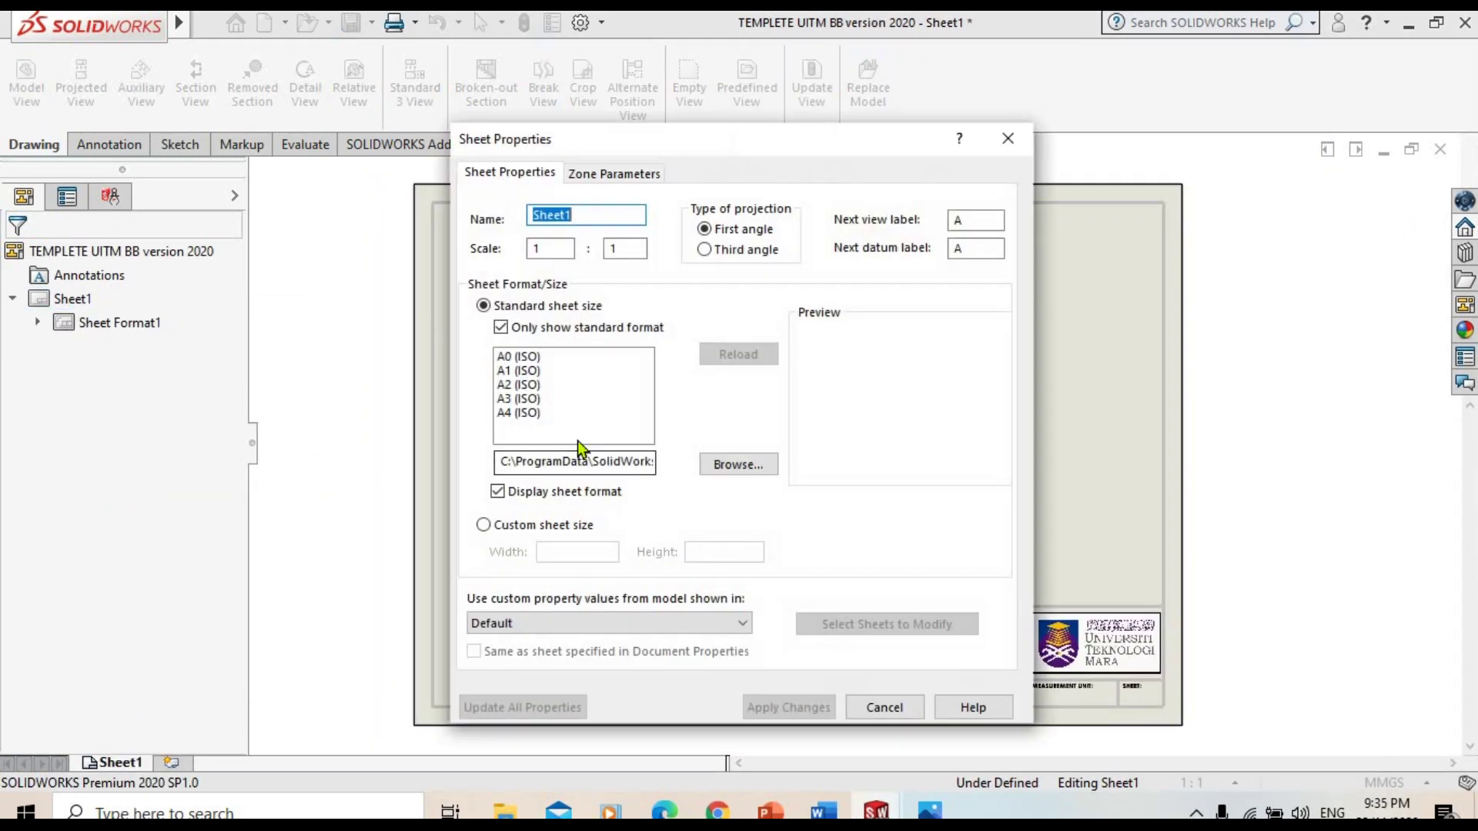
pyautogui.click(704, 250)
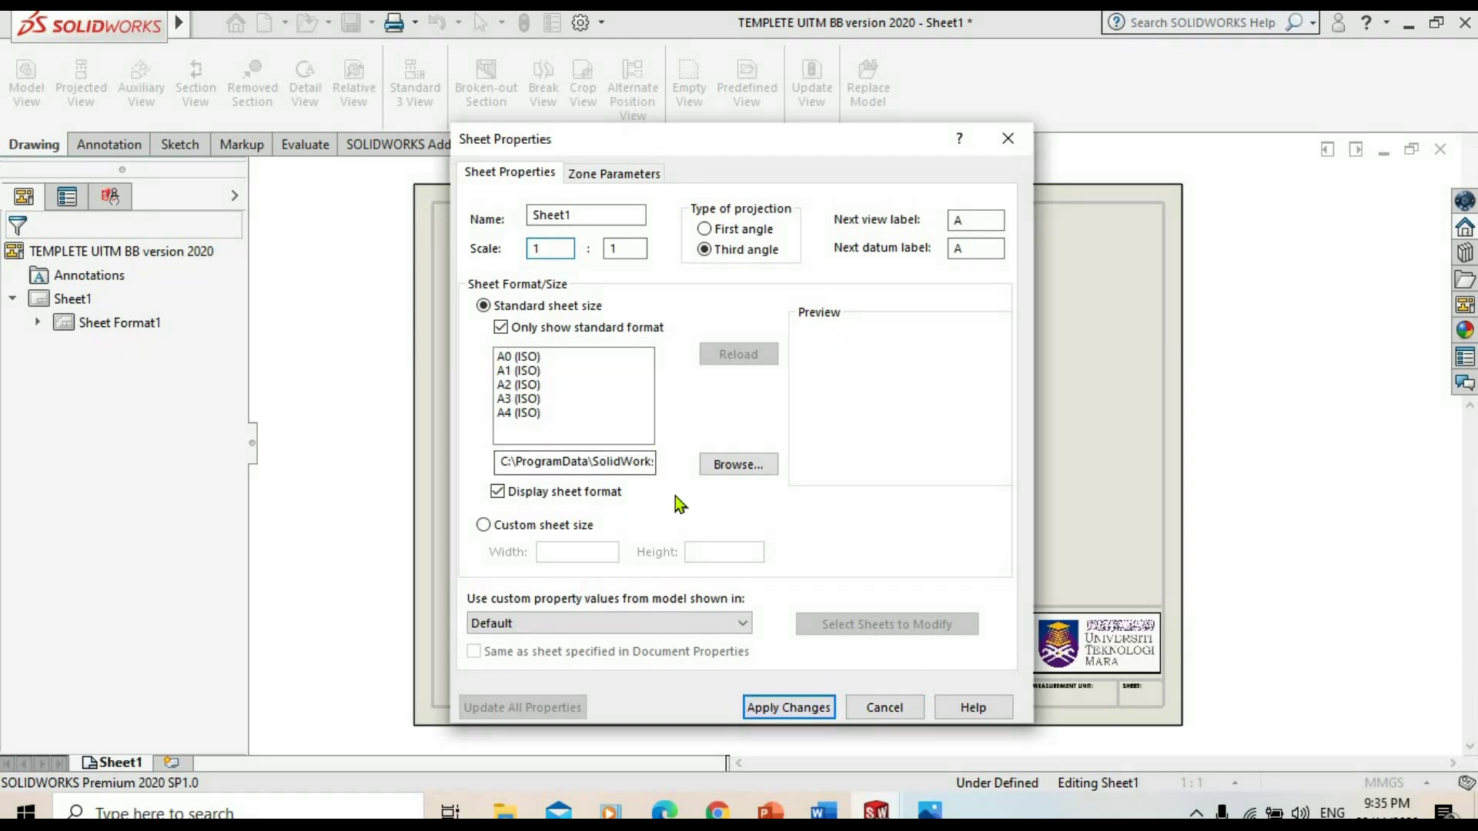
pyautogui.click(785, 708)
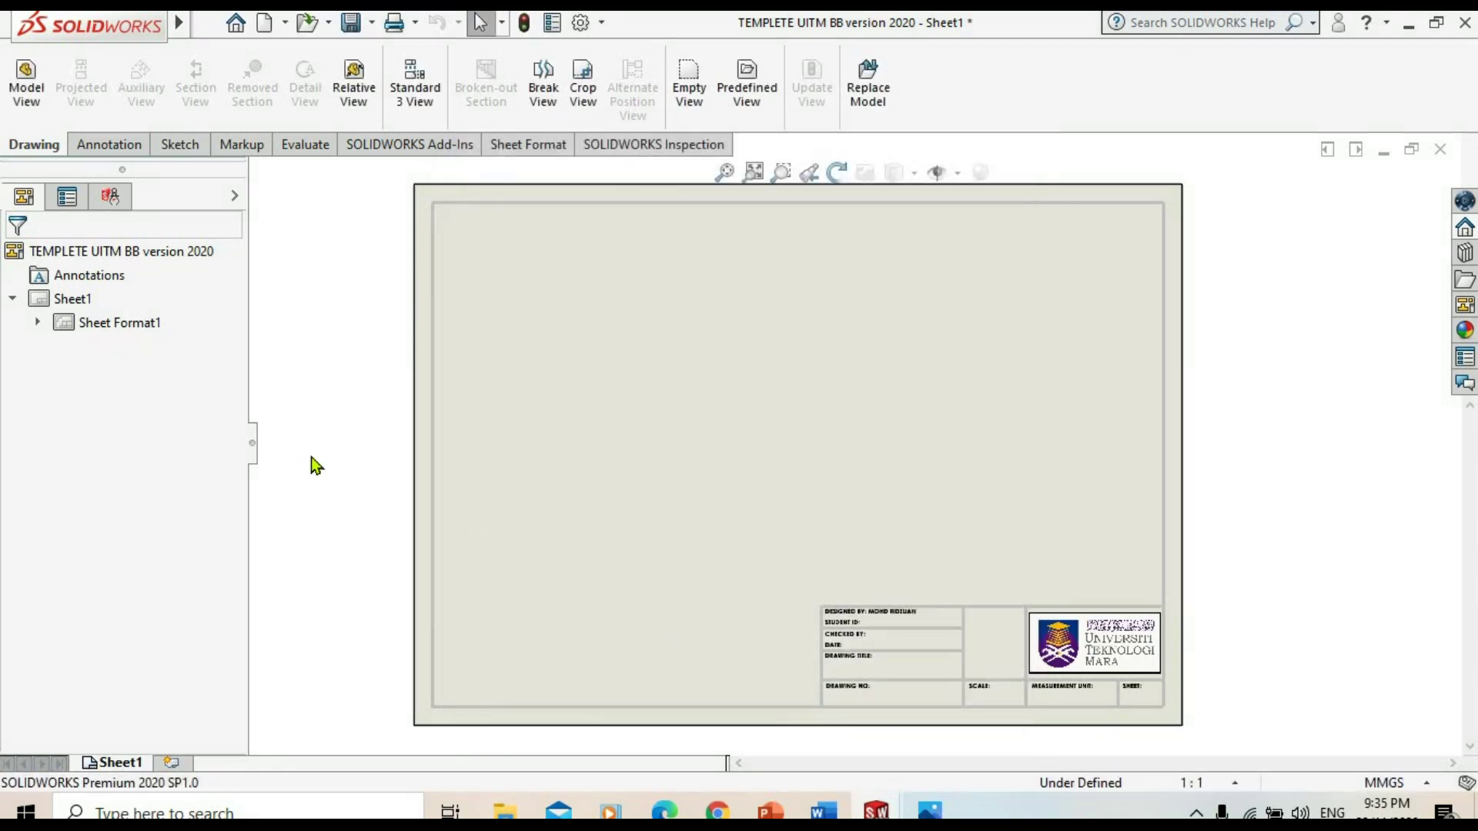
# Fit the whole template sheet in the window
pyautogui.scroll(-2, 863, 516)
pyautogui.scroll(3, 863, 524)
pyautogui.scroll(-1, 785, 385)
pyautogui.scroll(-1, 785, 385)
pyautogui.scroll(-1, 797, 284)
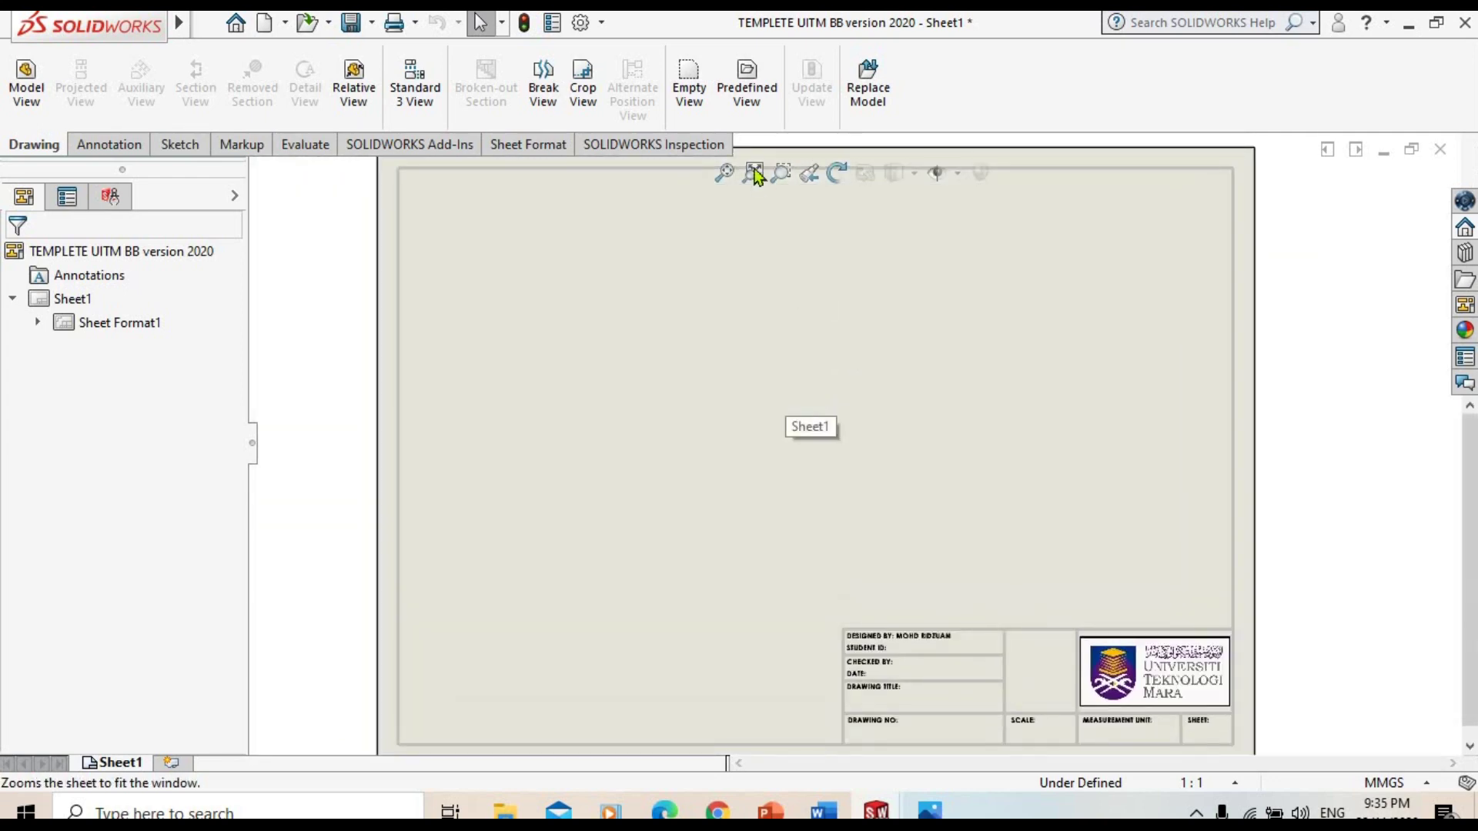
pyautogui.click(753, 172)
pyautogui.scroll(3, 925, 312)
pyautogui.click(755, 172)
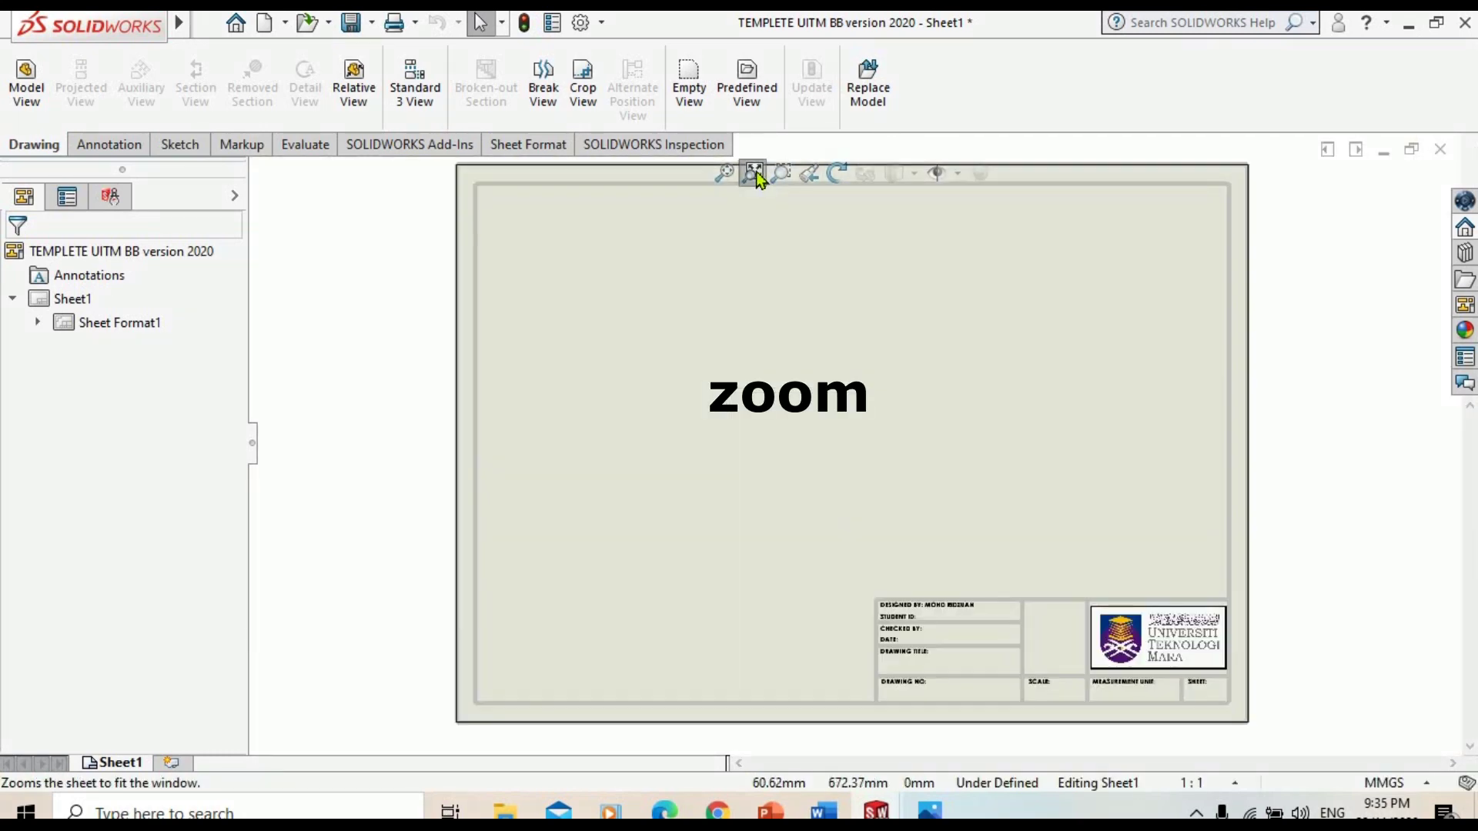
# Zoom into the title block and switch to Edit Sheet Format mode
pyautogui.scroll(-2, 947, 620)
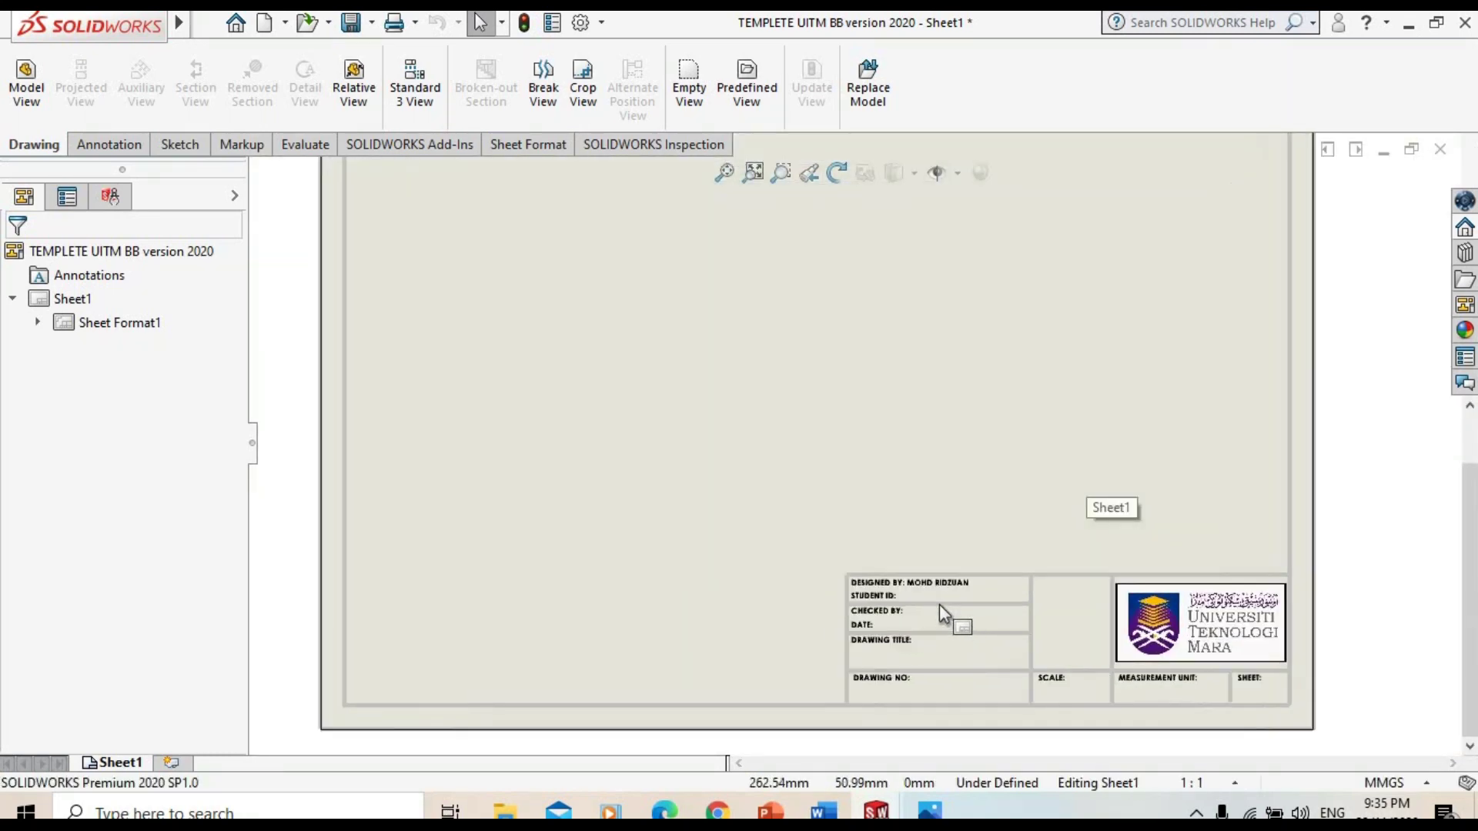
pyautogui.scroll(-2, 941, 615)
pyautogui.scroll(-2, 962, 566)
pyautogui.scroll(-1, 924, 527)
pyautogui.scroll(-1, 910, 524)
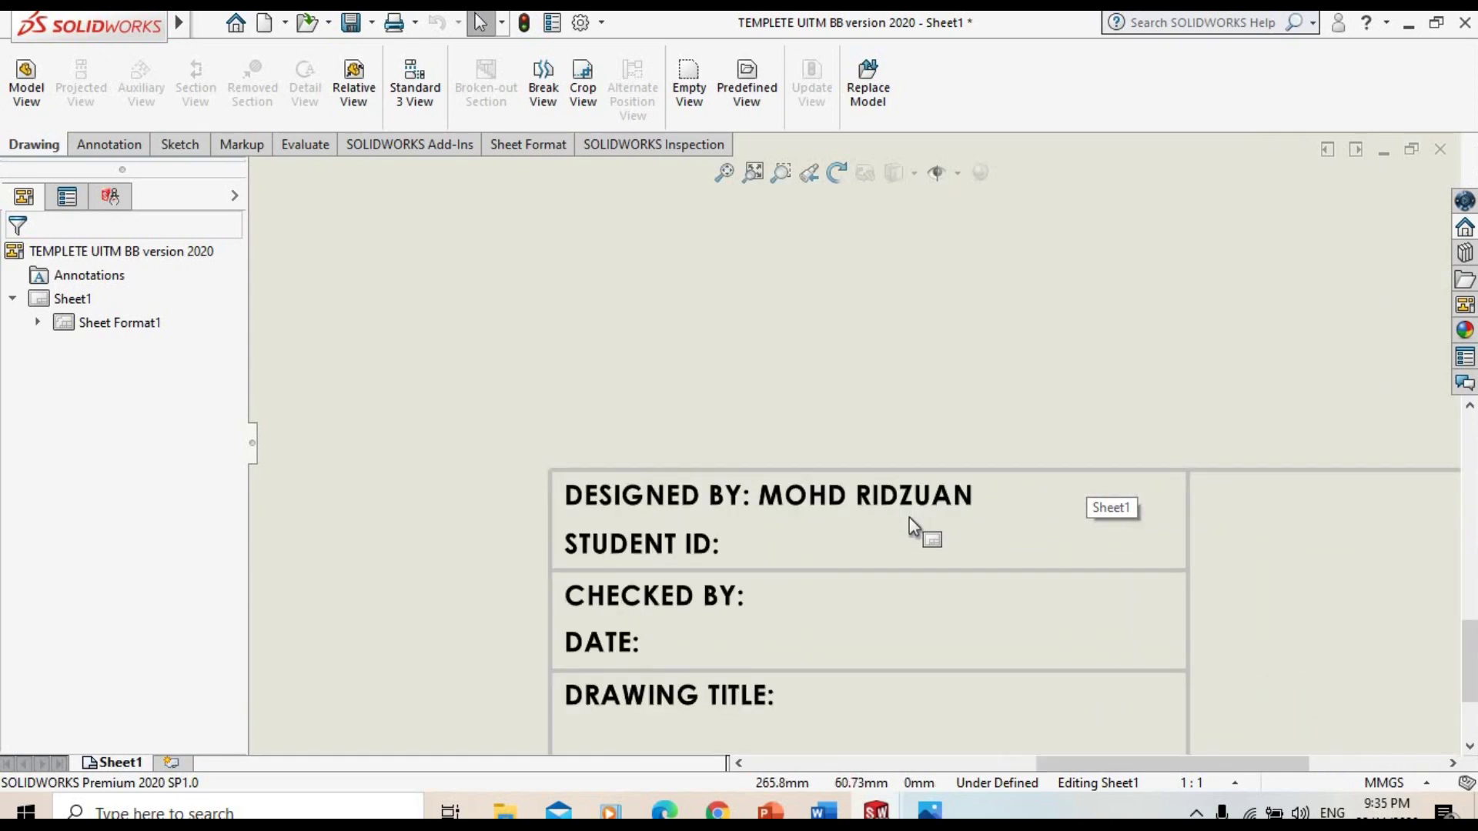
pyautogui.scroll(-1, 909, 517)
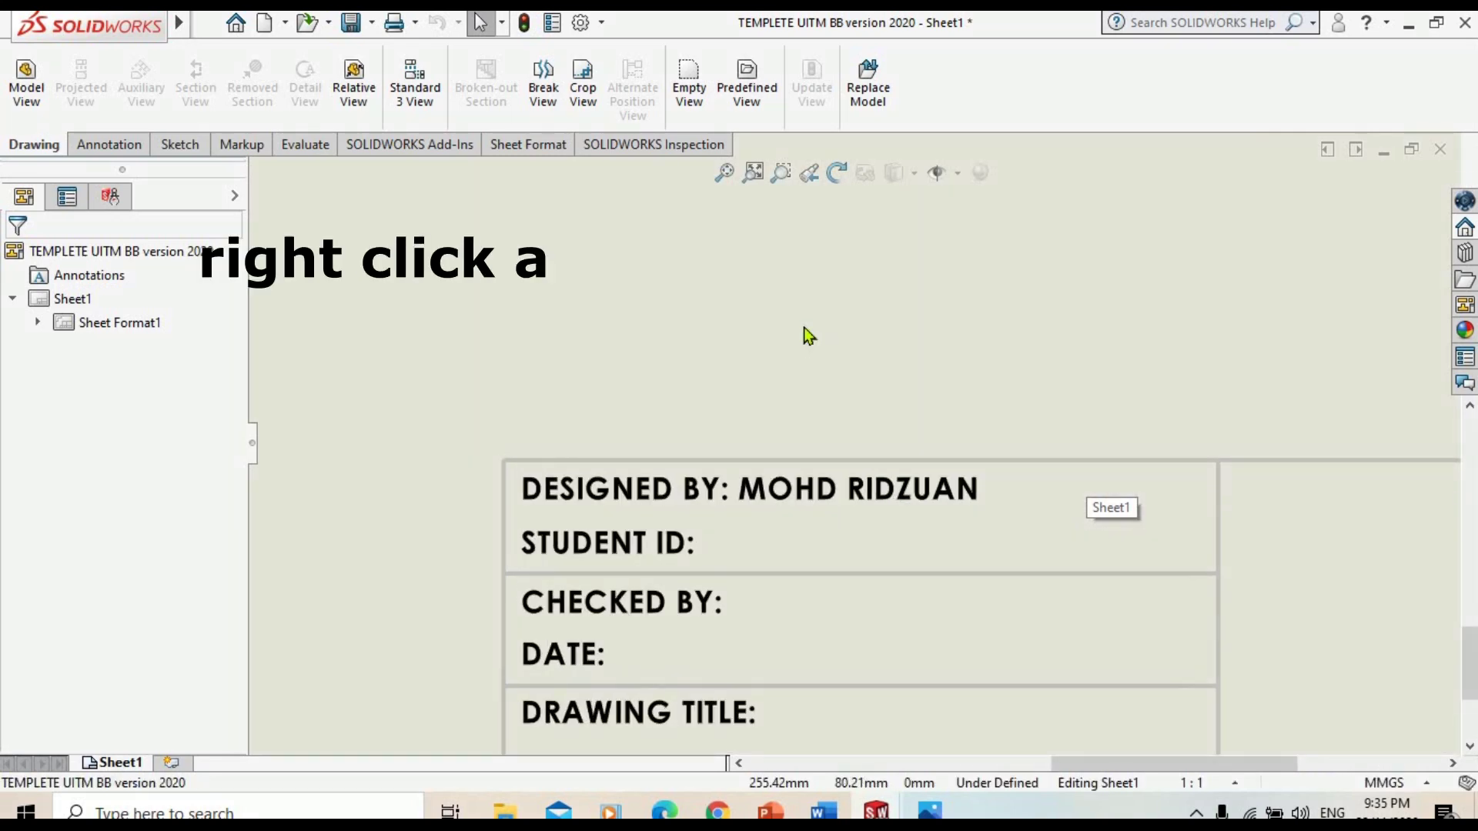
pyautogui.rightClick(804, 326)
pyautogui.click(881, 458)
pyautogui.click(882, 458)
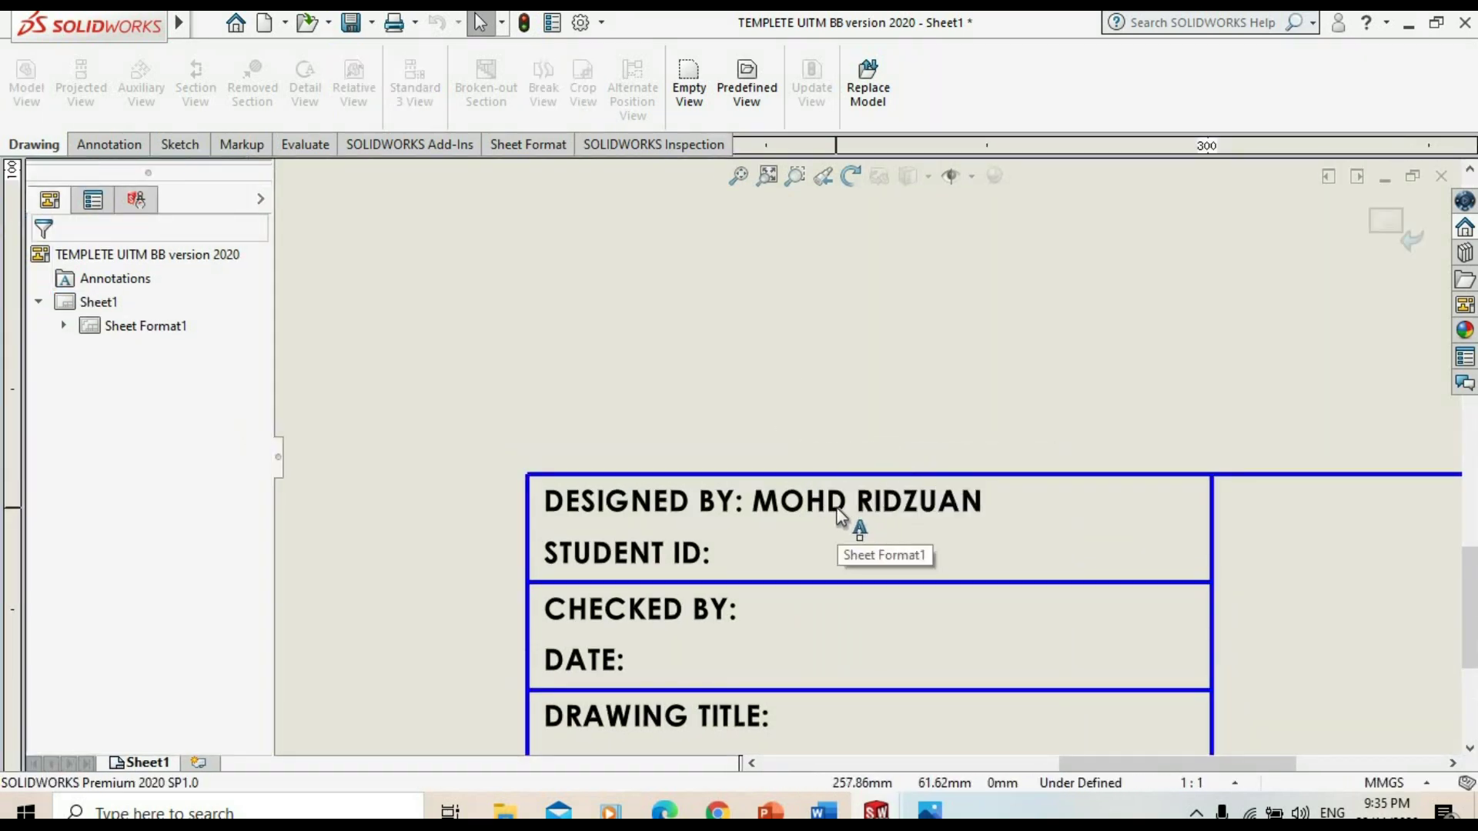
# Enter the designer's name in the DESIGNED BY note
pyautogui.doubleClick(759, 502)
pyautogui.doubleClick(831, 504)
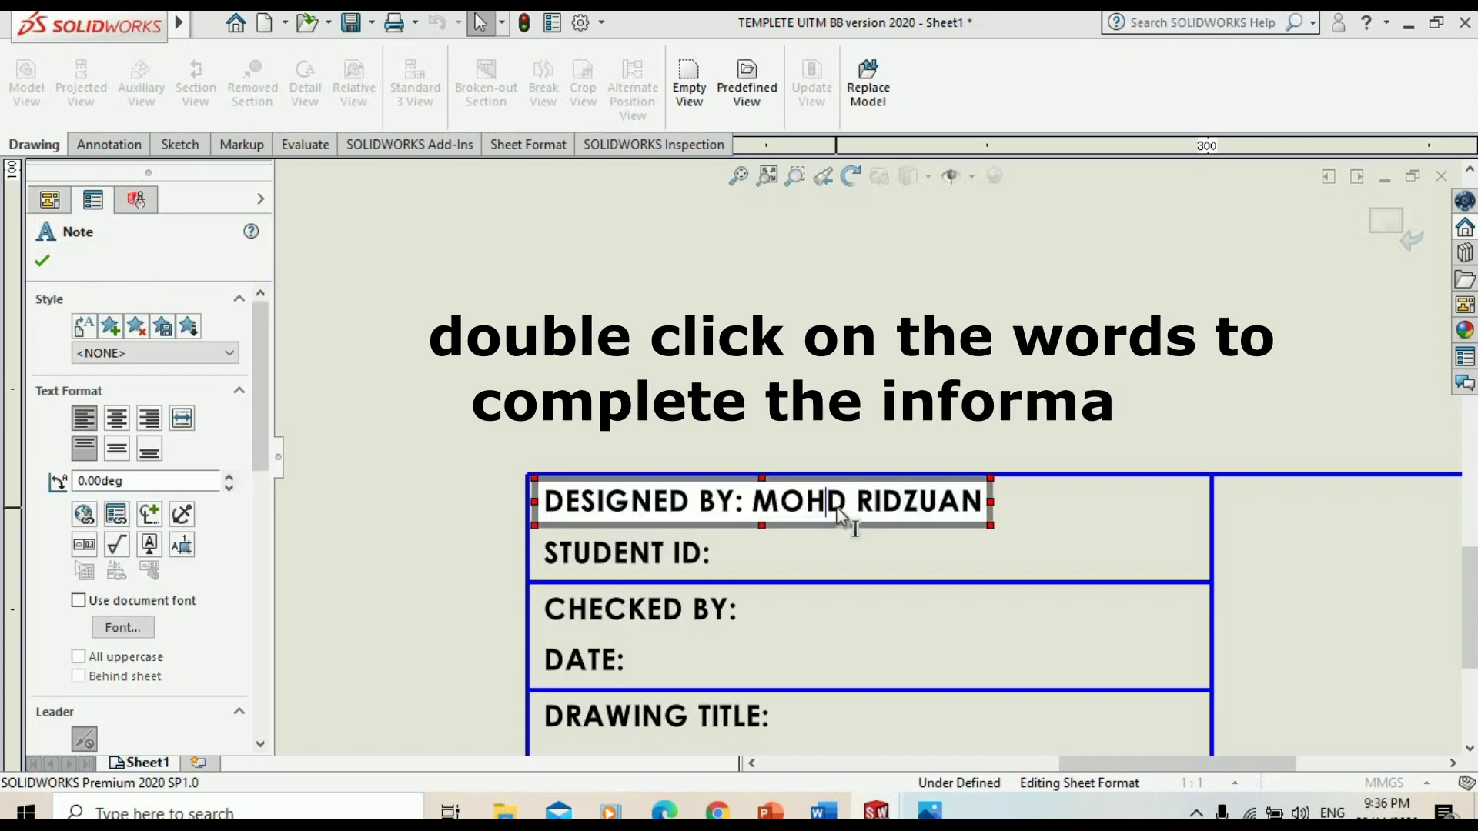
pyautogui.write('A')
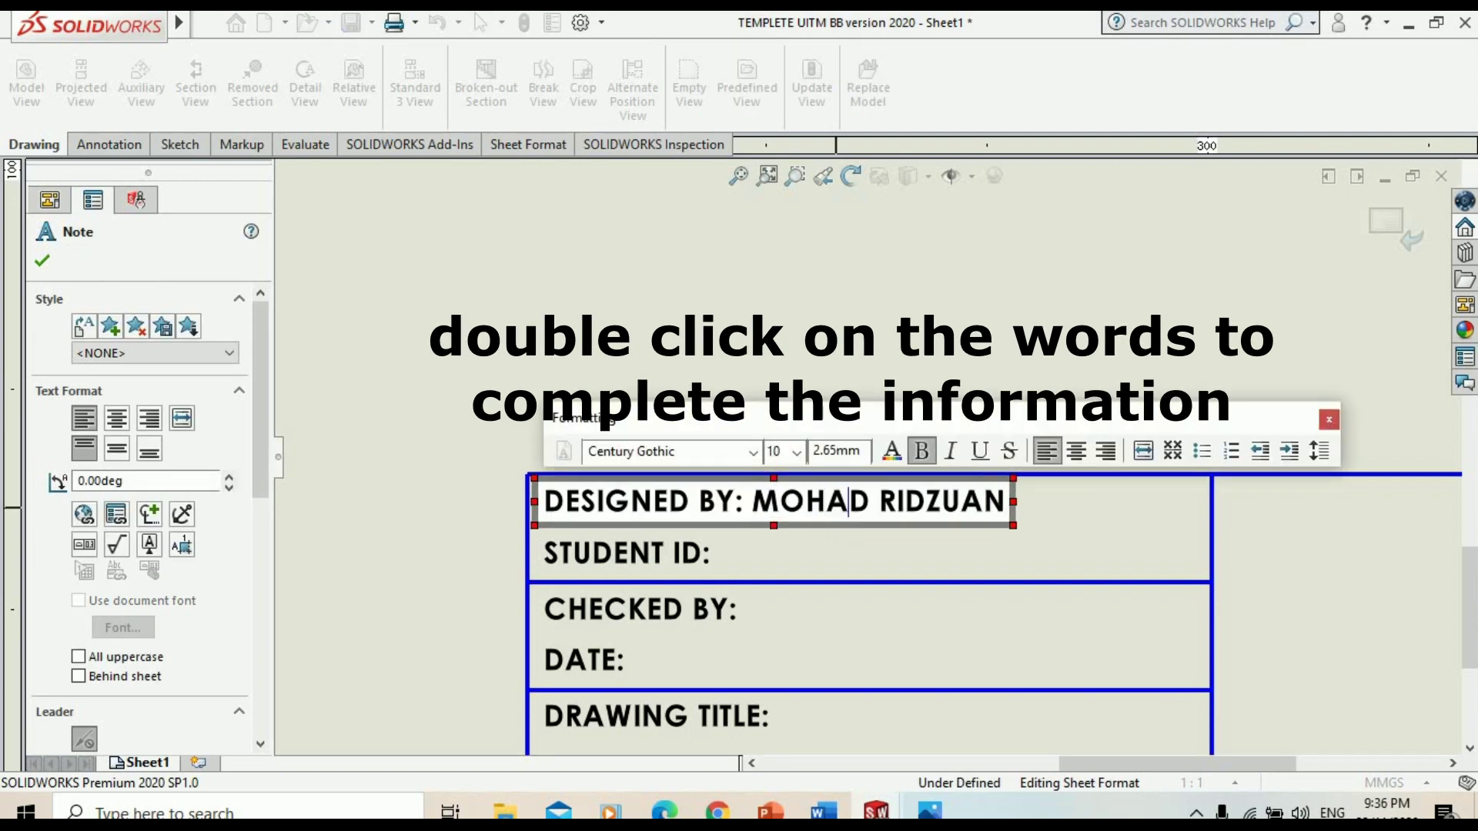
pyautogui.write('MA')
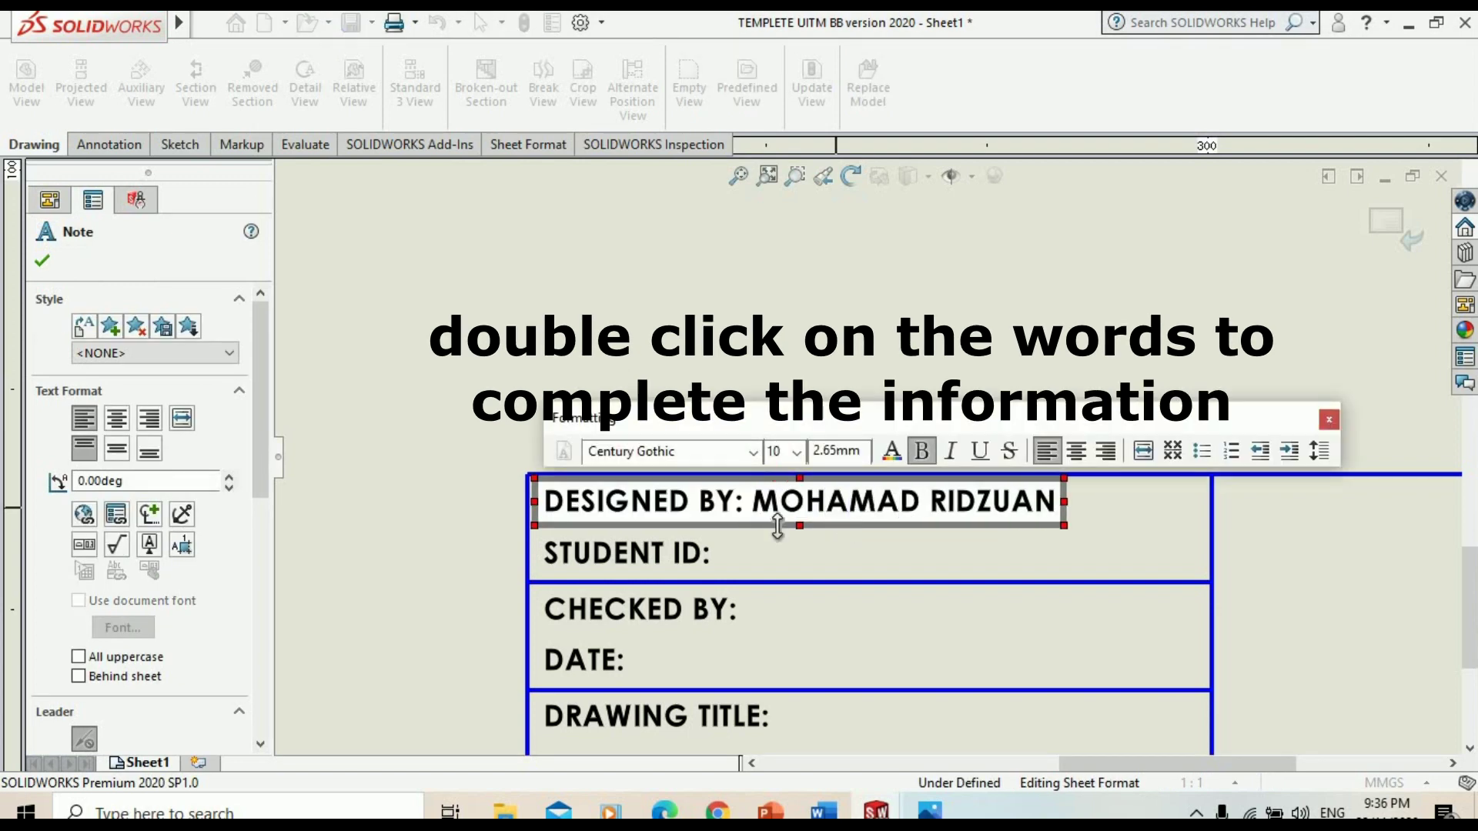
pyautogui.click(894, 334)
# Append the student's ID number to the STUDENT ID note
pyautogui.click(714, 560)
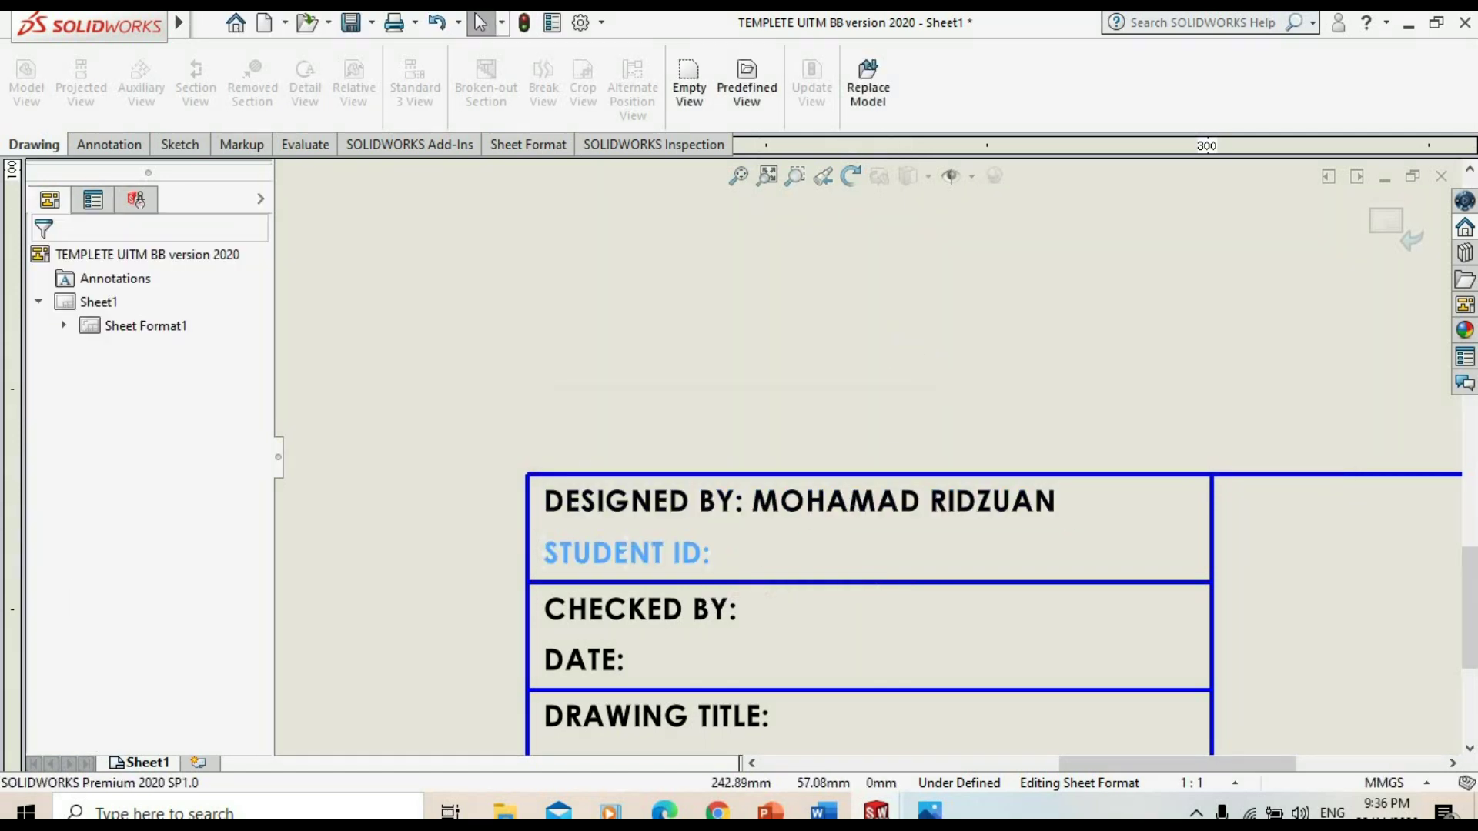
pyautogui.doubleClick(704, 554)
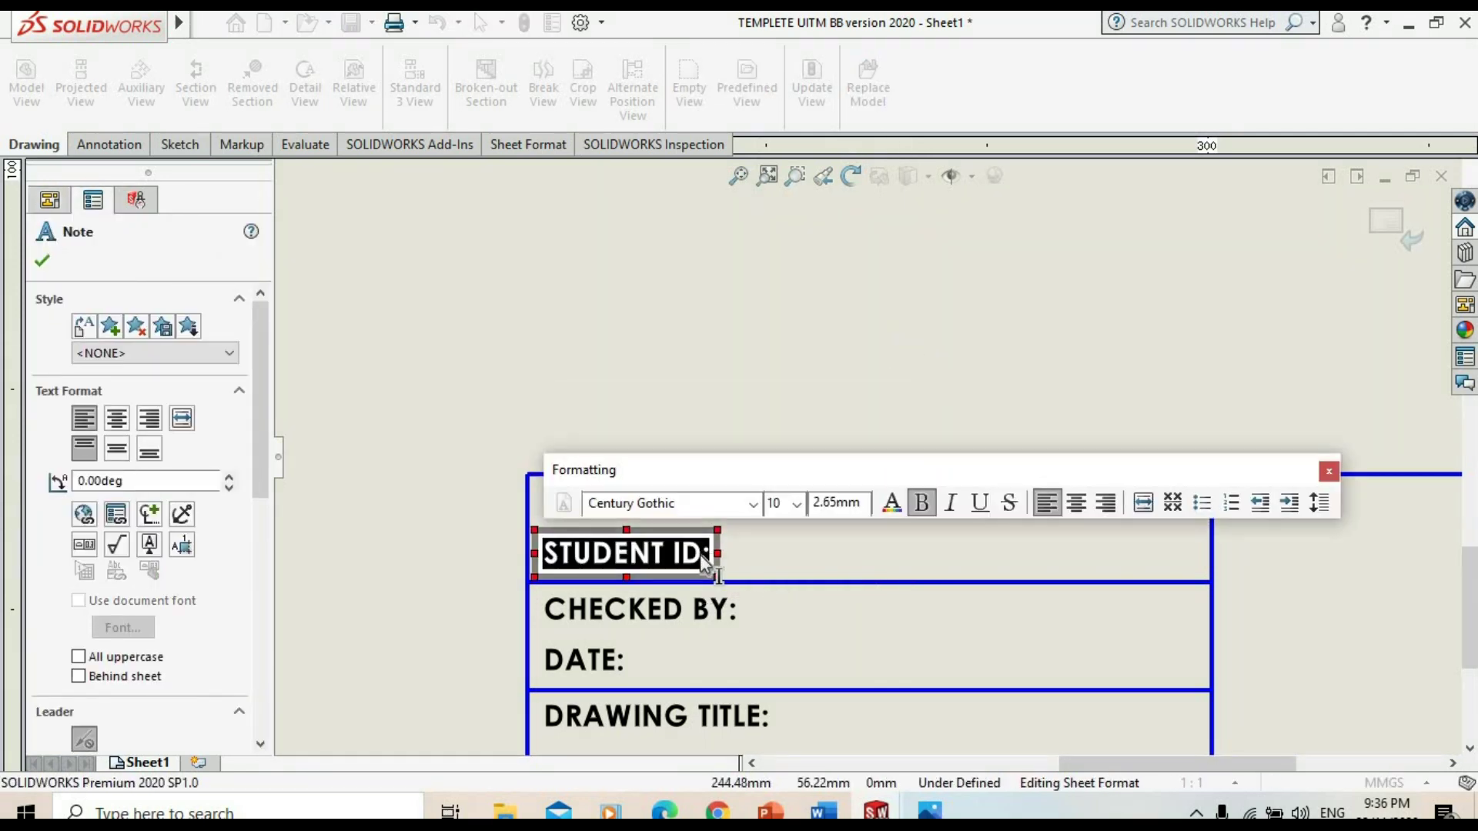
pyautogui.press('End')
pyautogui.write('2')
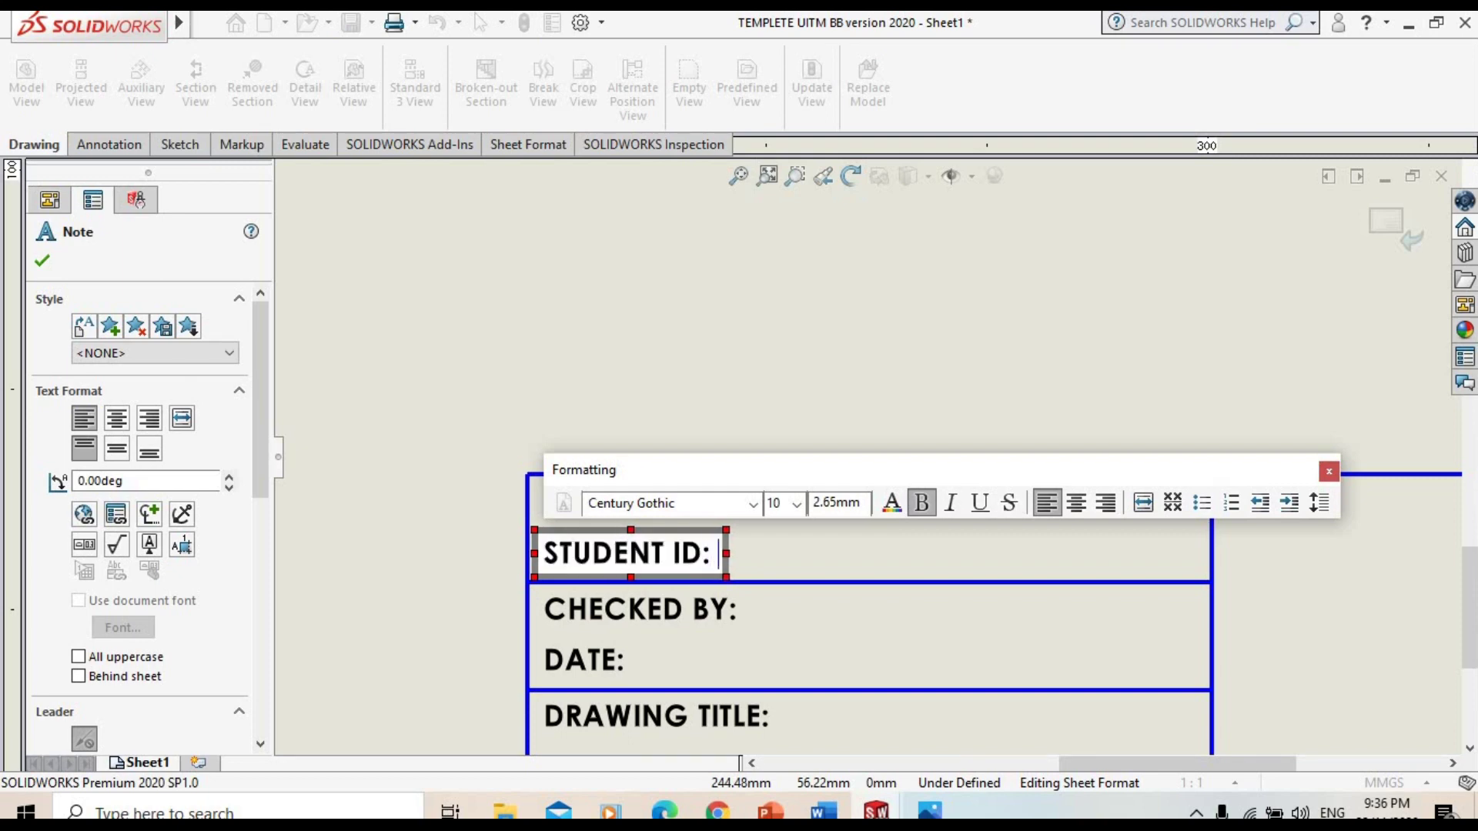
pyautogui.write('002362464')
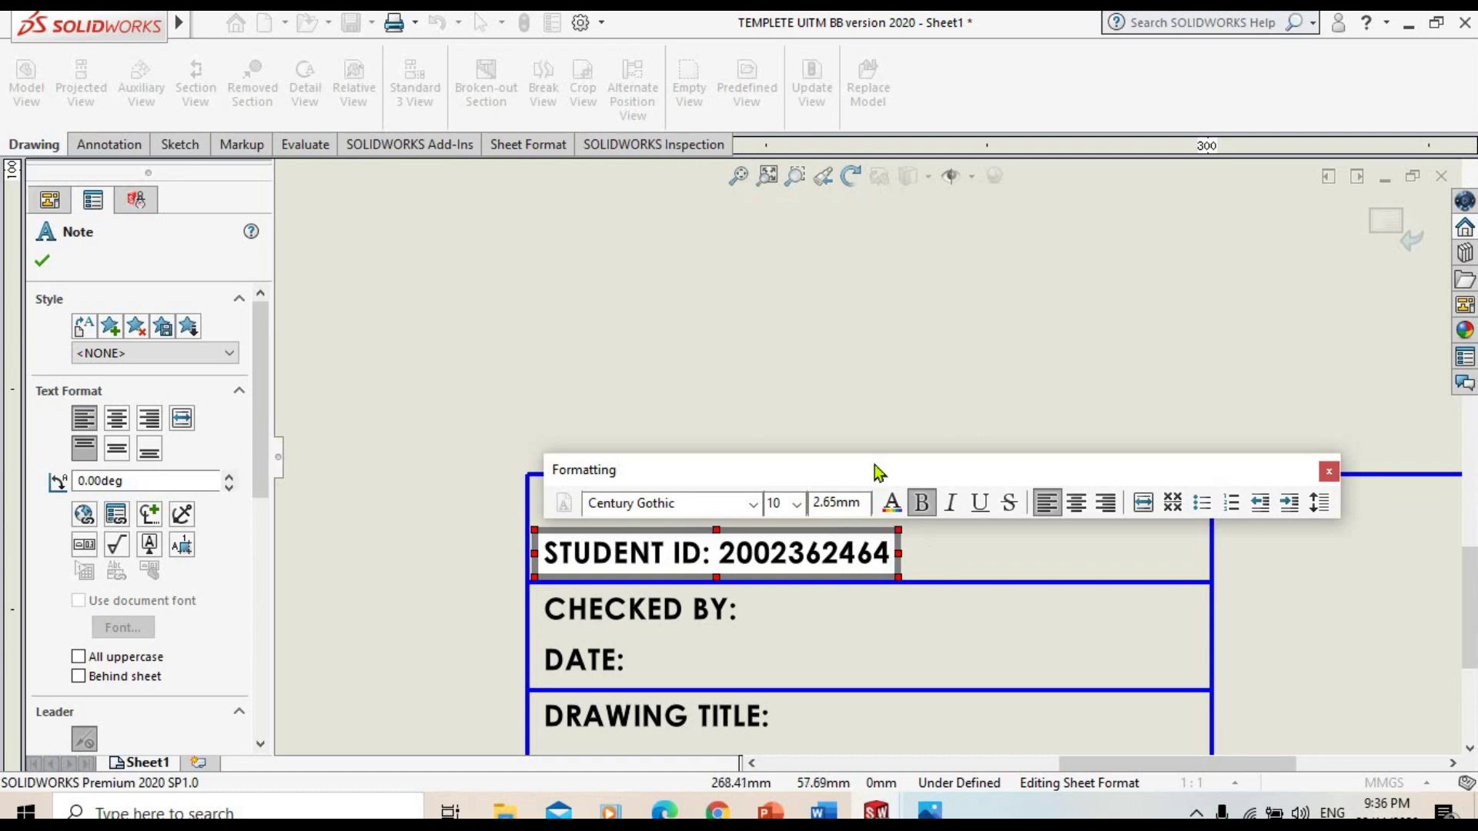
pyautogui.press('Escape')
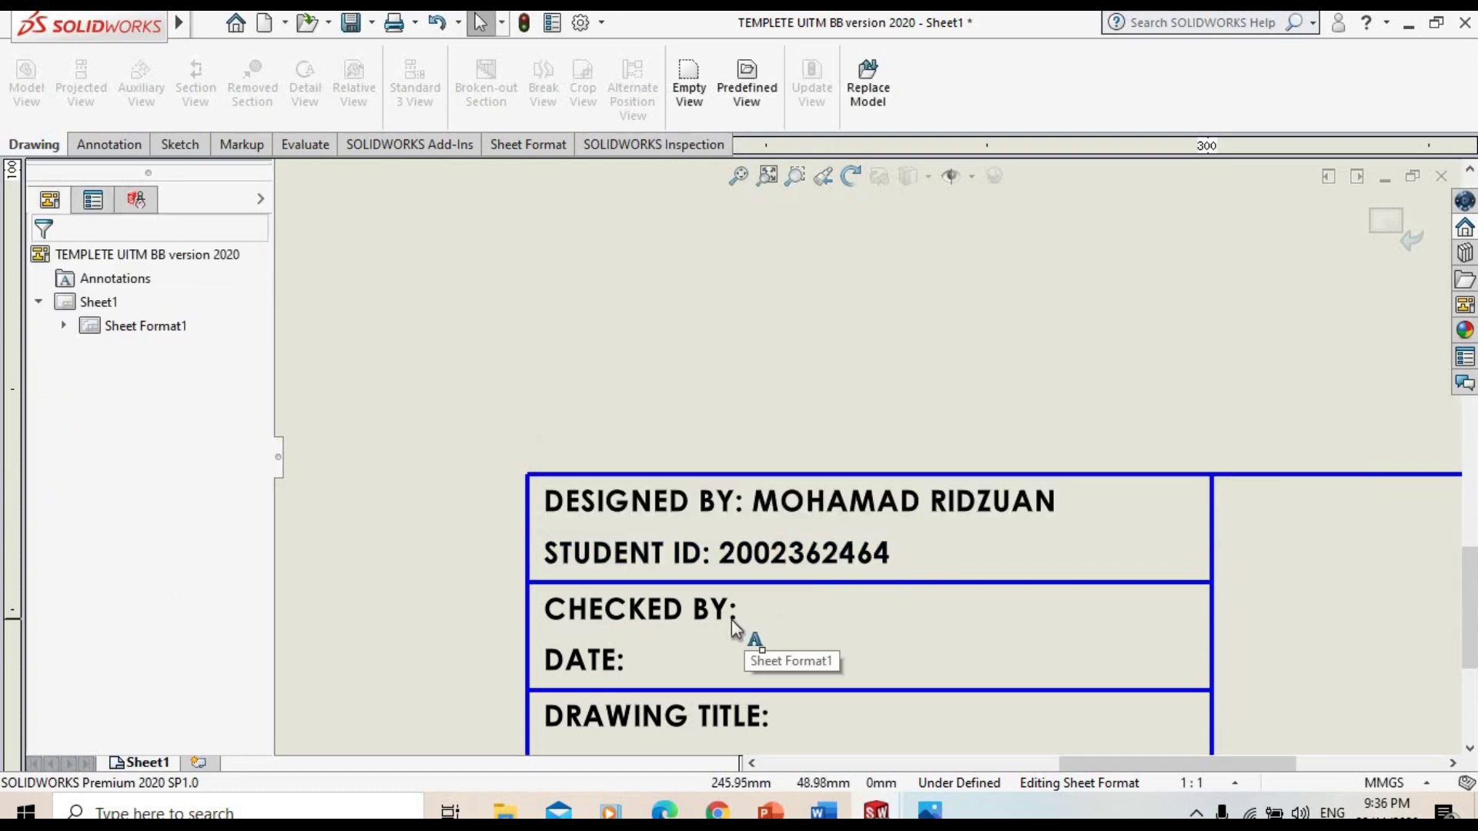
pyautogui.doubleClick(727, 613)
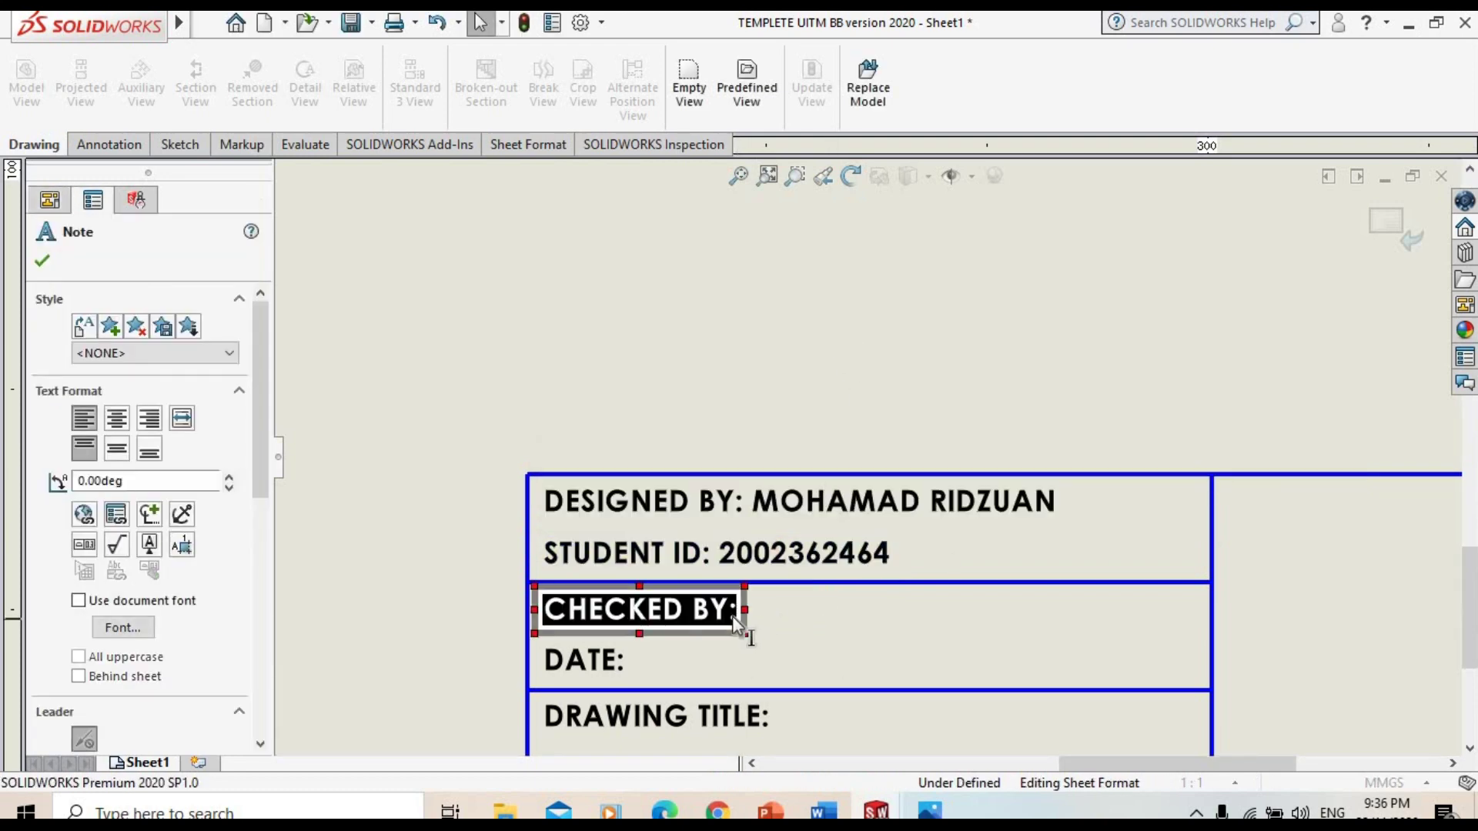
# Type the checker's full name into the CHECKED BY note, correcting a typo
pyautogui.click(735, 616)
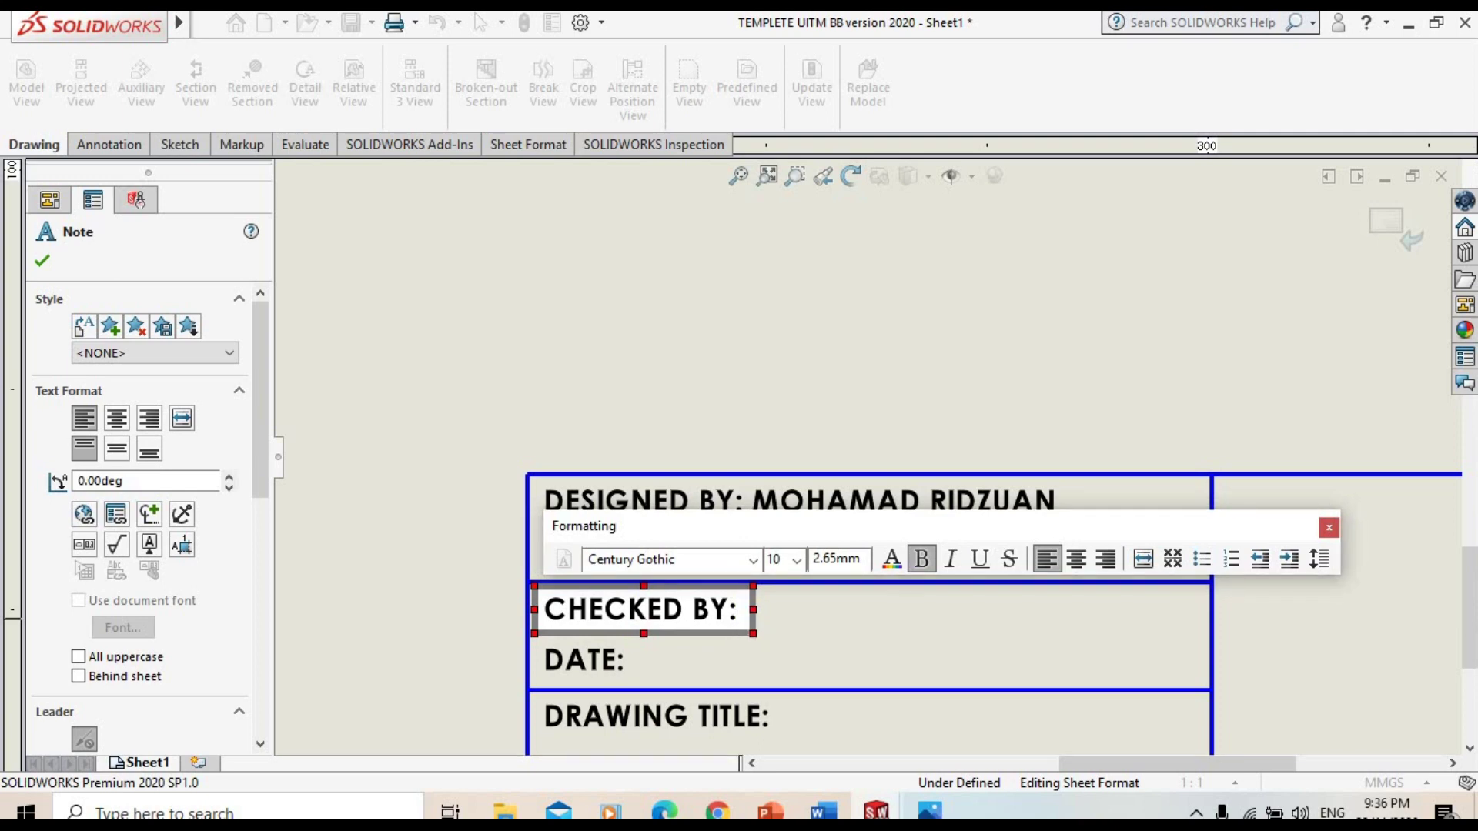
pyautogui.write('PN ')
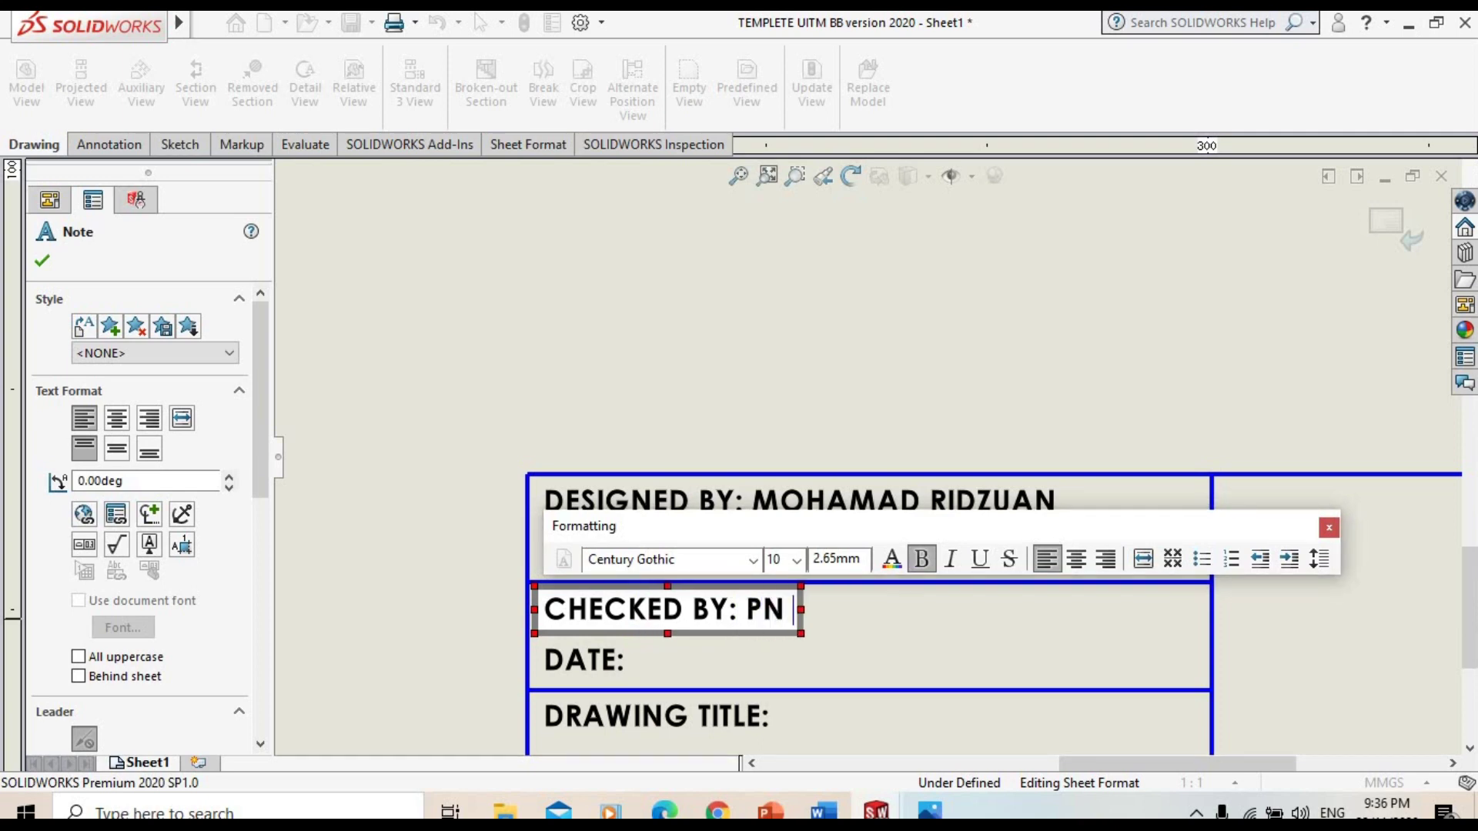
pyautogui.write('HANI')
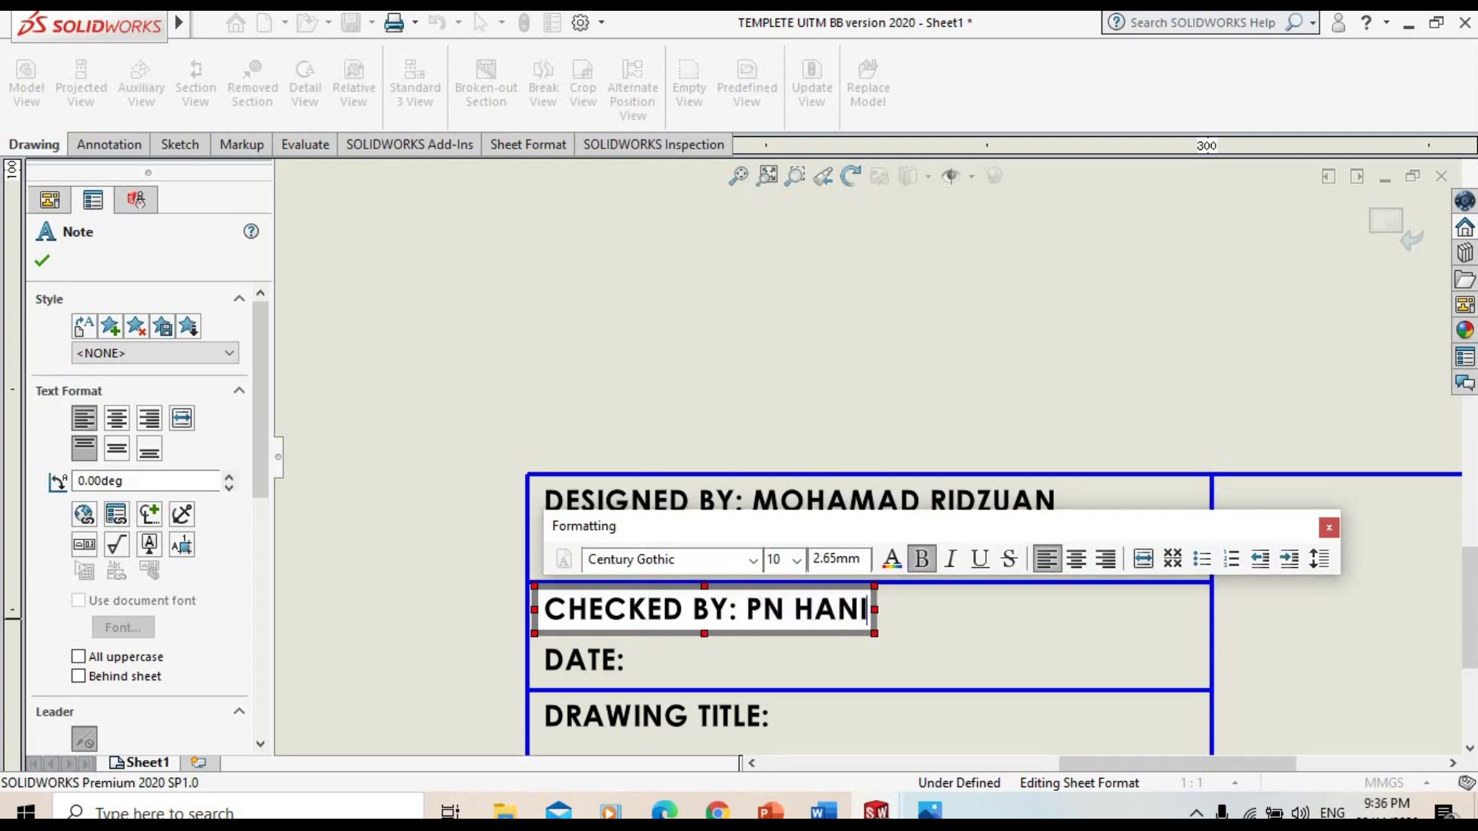
pyautogui.write('PAH')
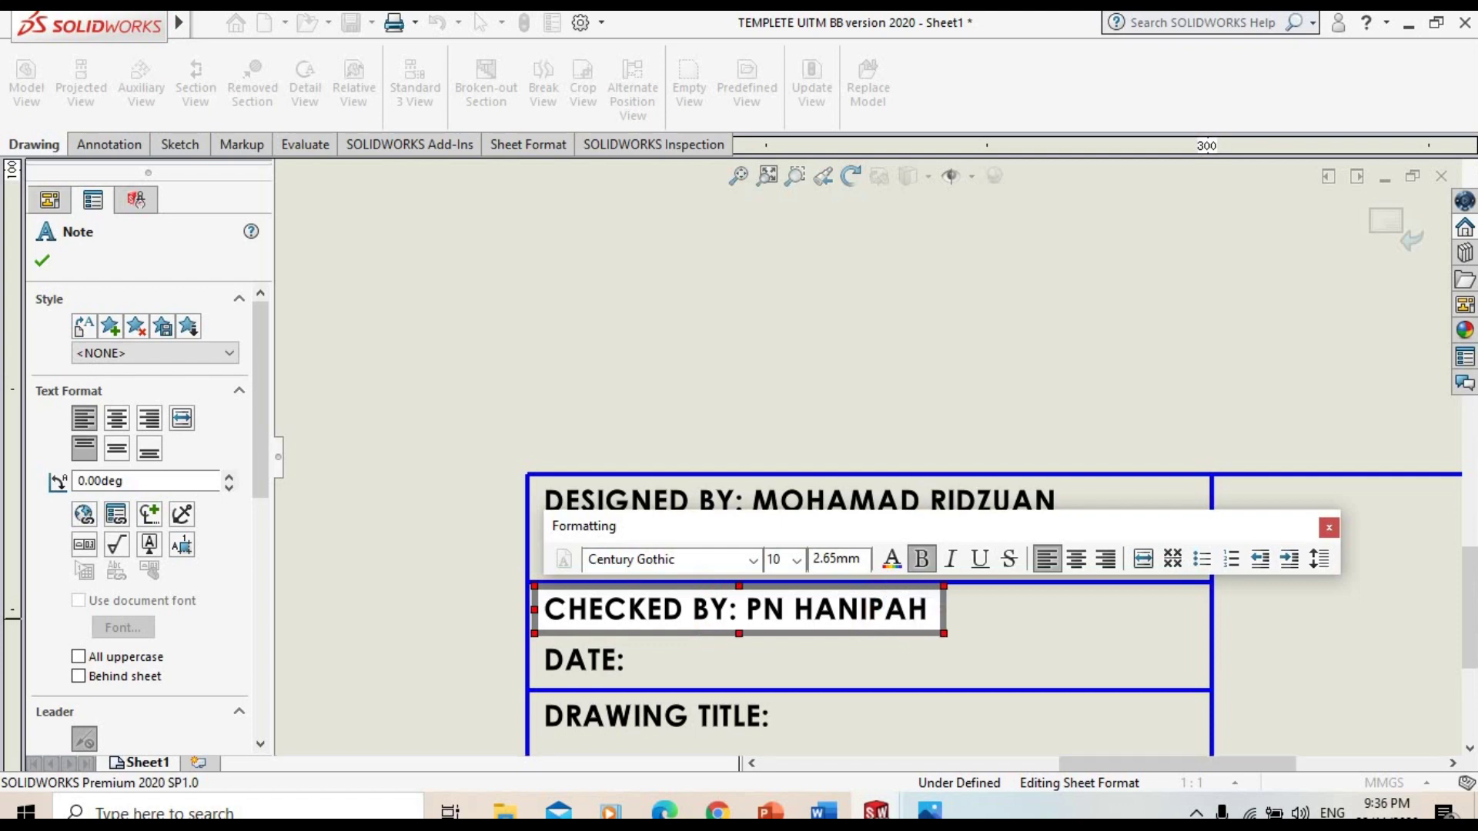
pyautogui.write(' GAH')
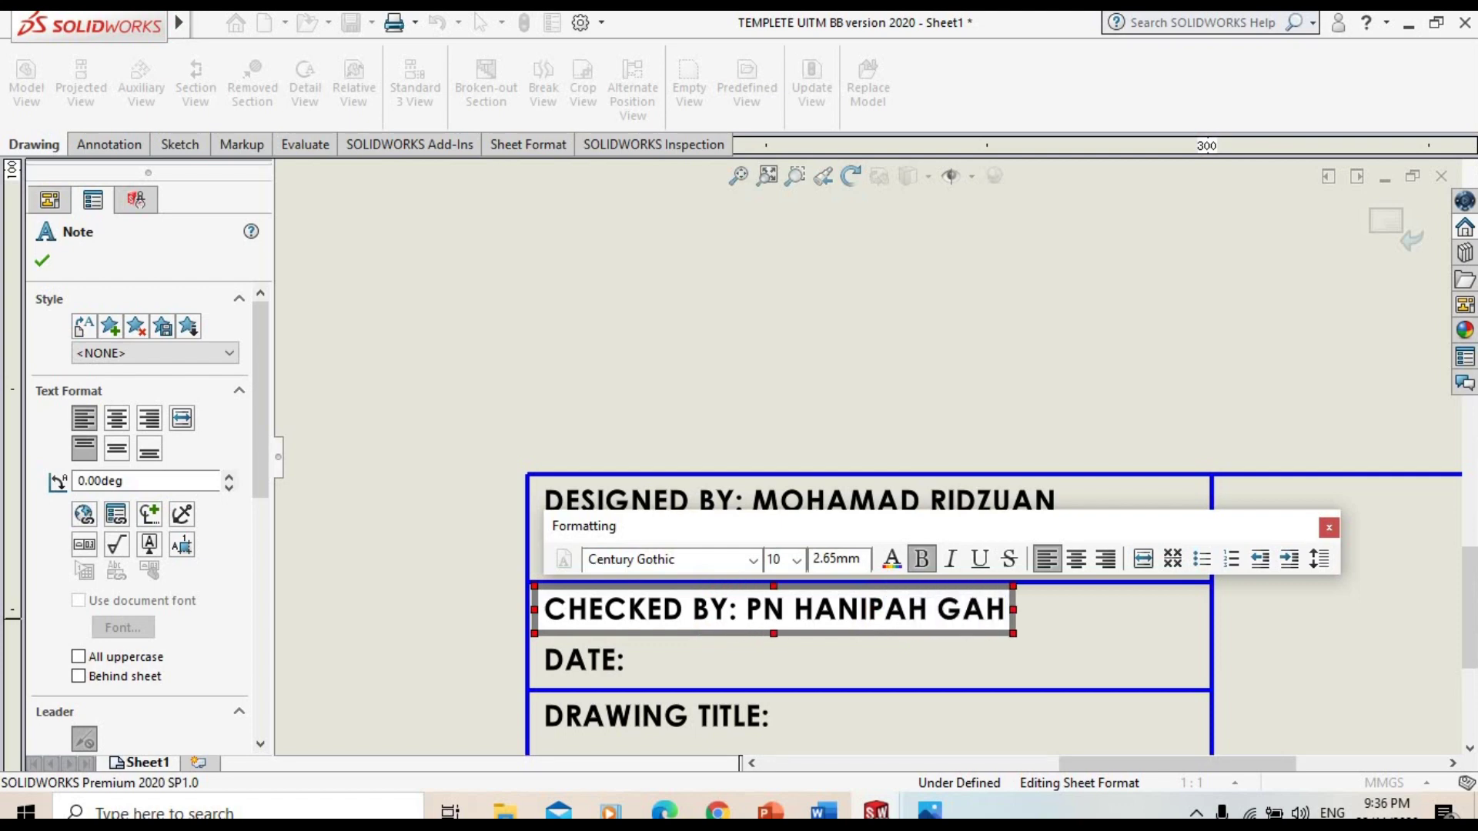
pyautogui.press('BackSpace')
pyautogui.press('BackSpace')
pyautogui.write('HAZALI')
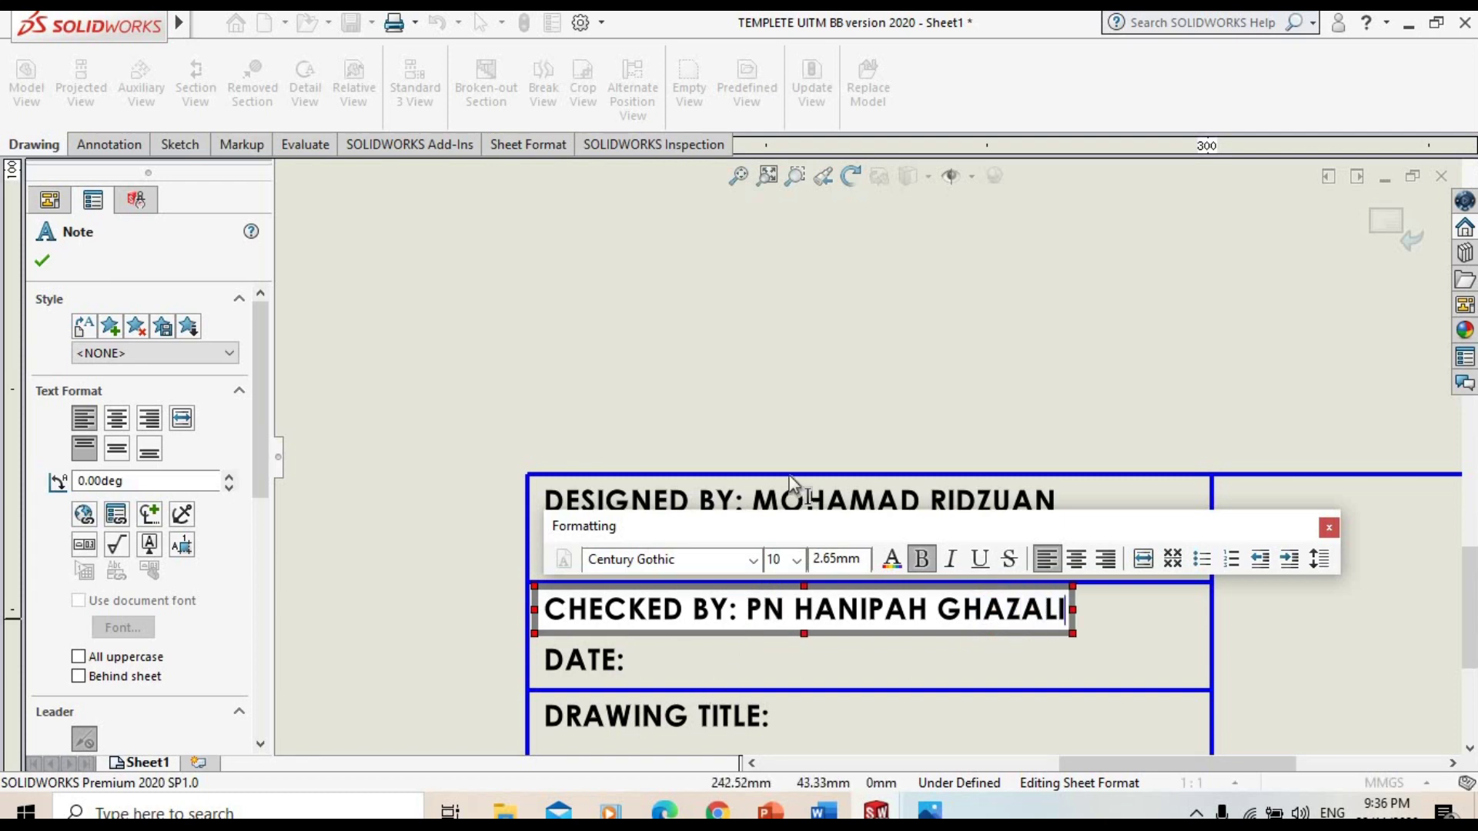
pyautogui.click(796, 414)
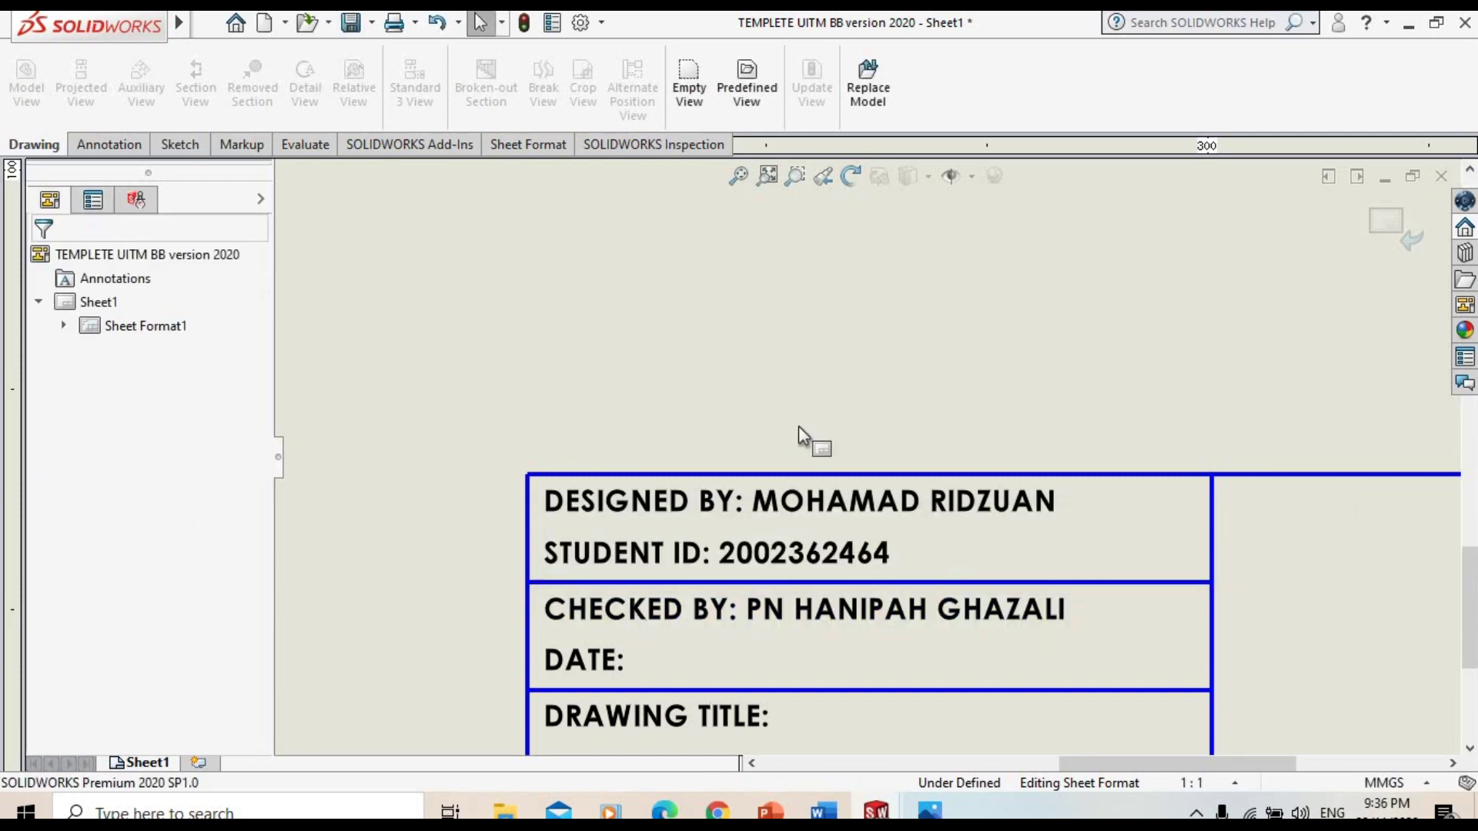
pyautogui.click(616, 661)
pyautogui.doubleClick(619, 662)
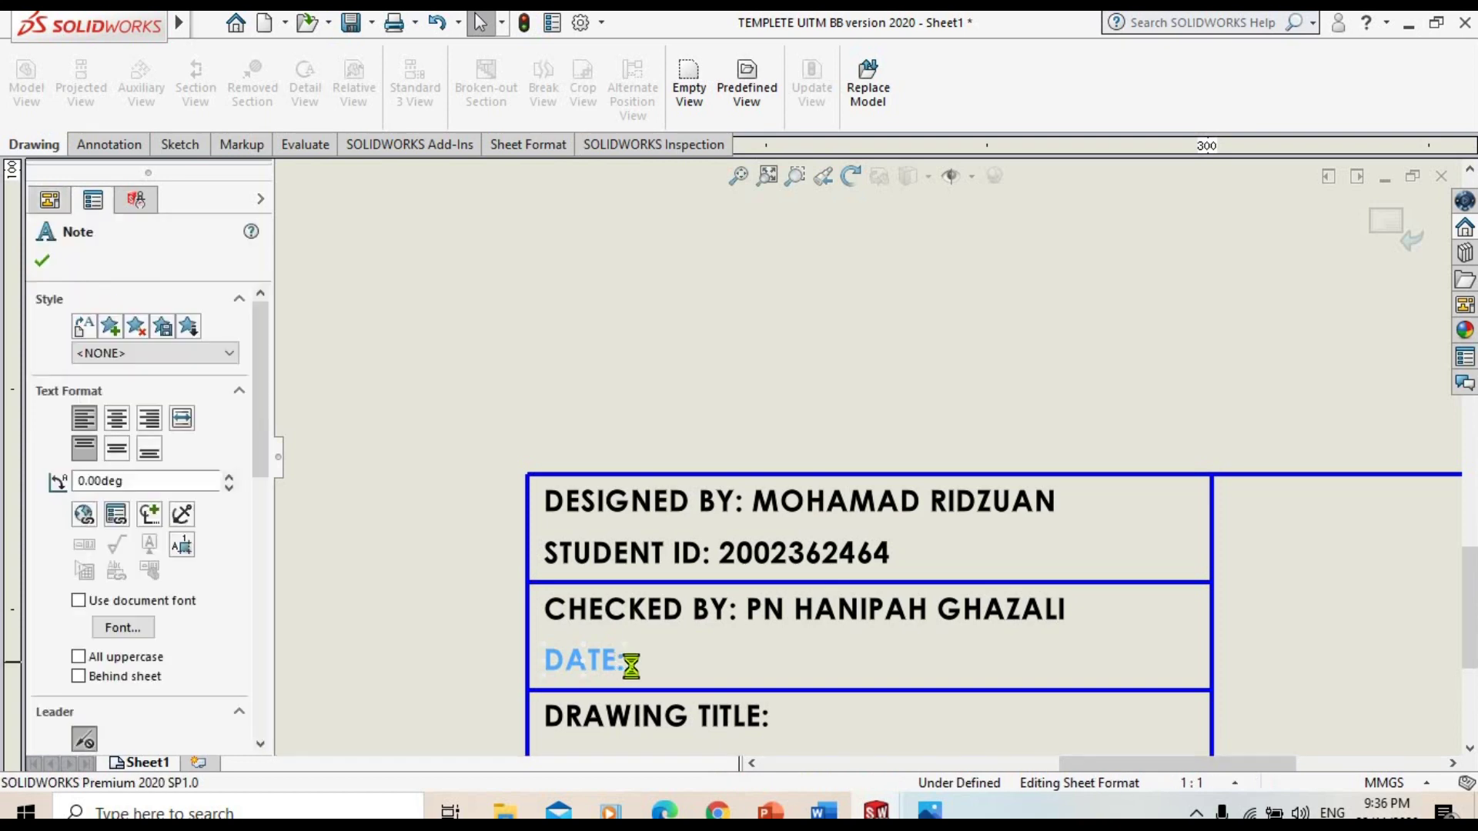
# Set the DATE note to 23/11/2020
pyautogui.click(621, 672)
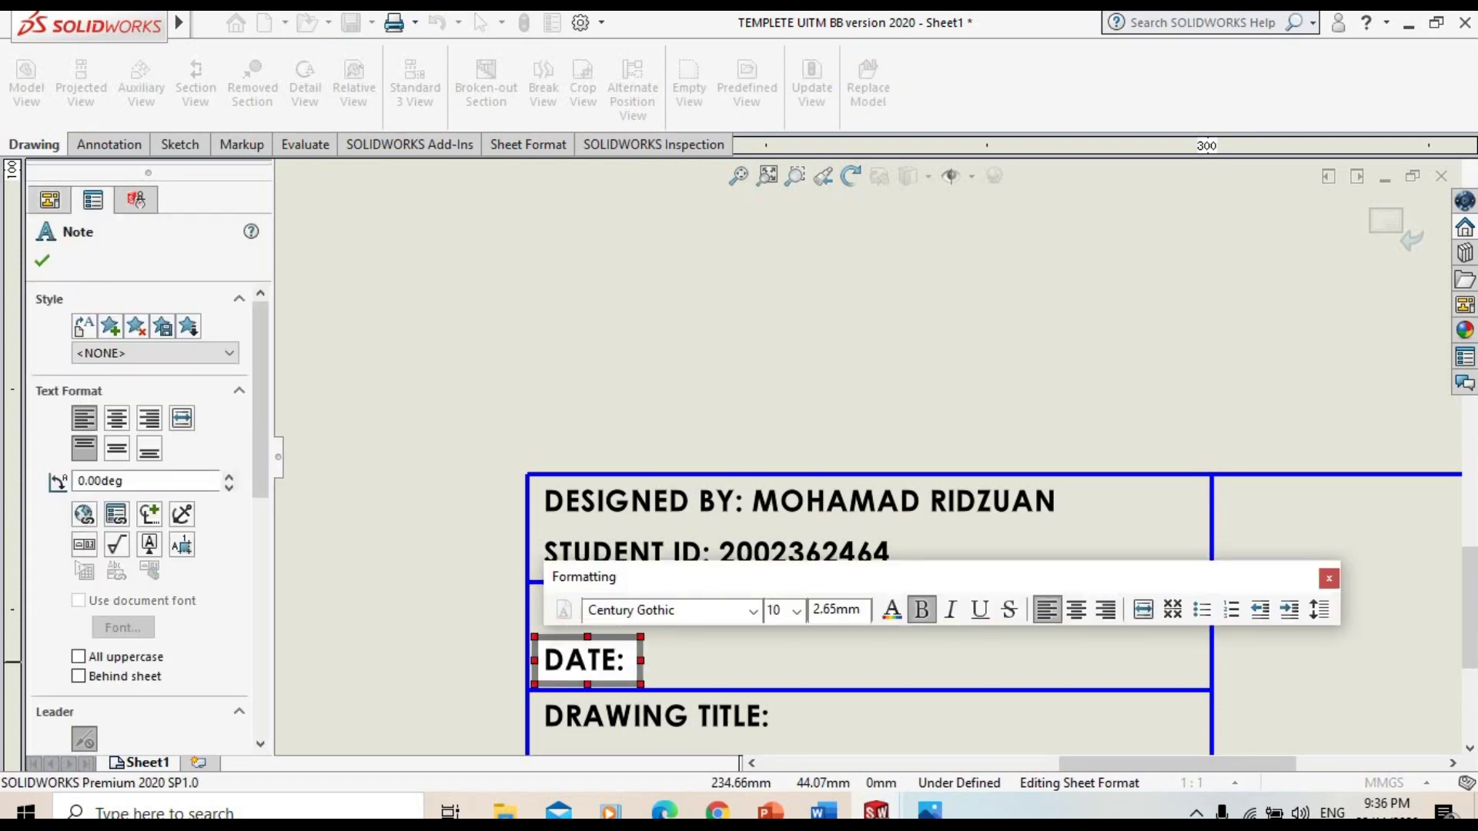
pyautogui.write('23/')
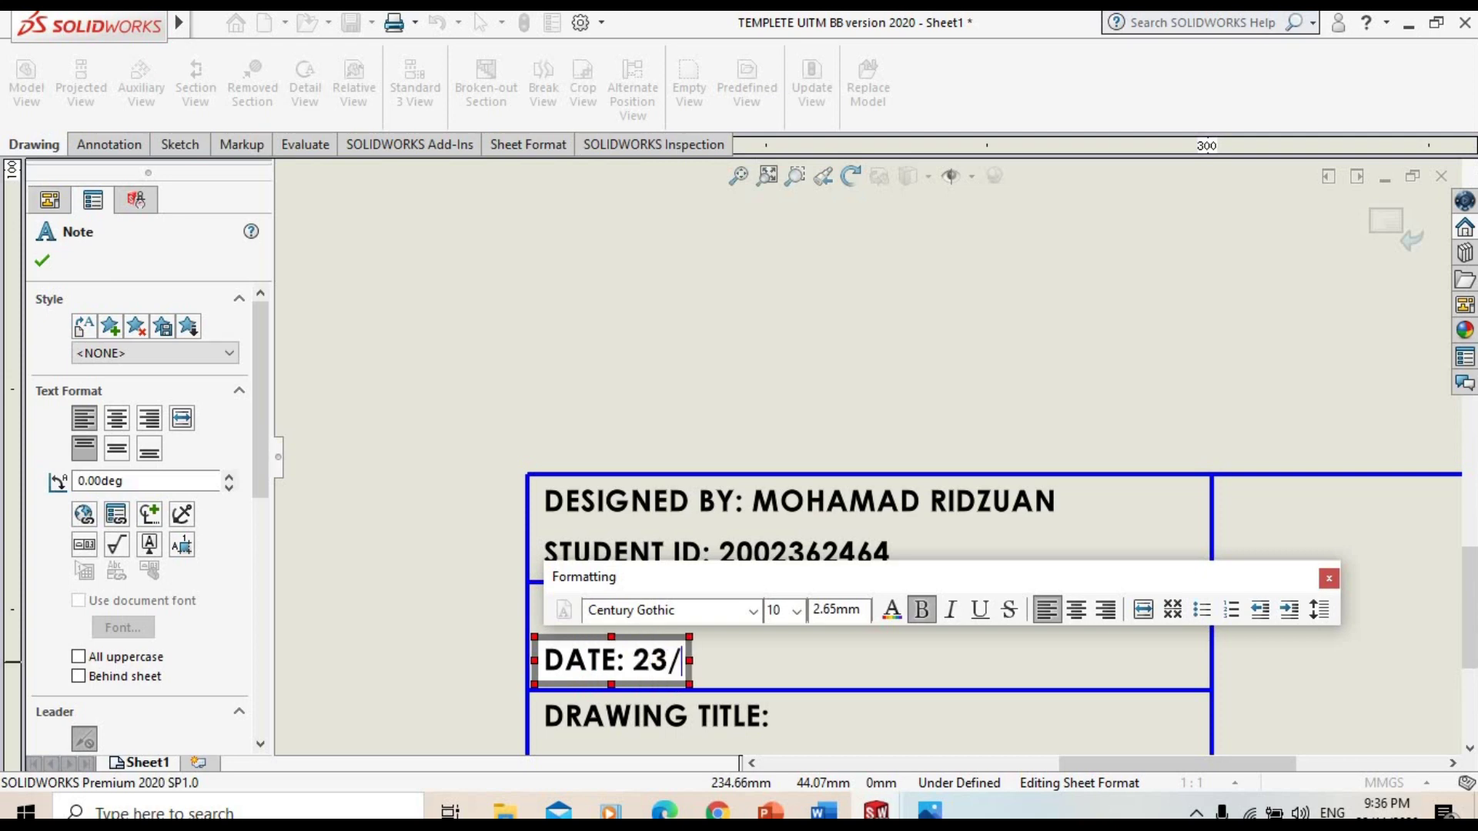
pyautogui.write('11/2')
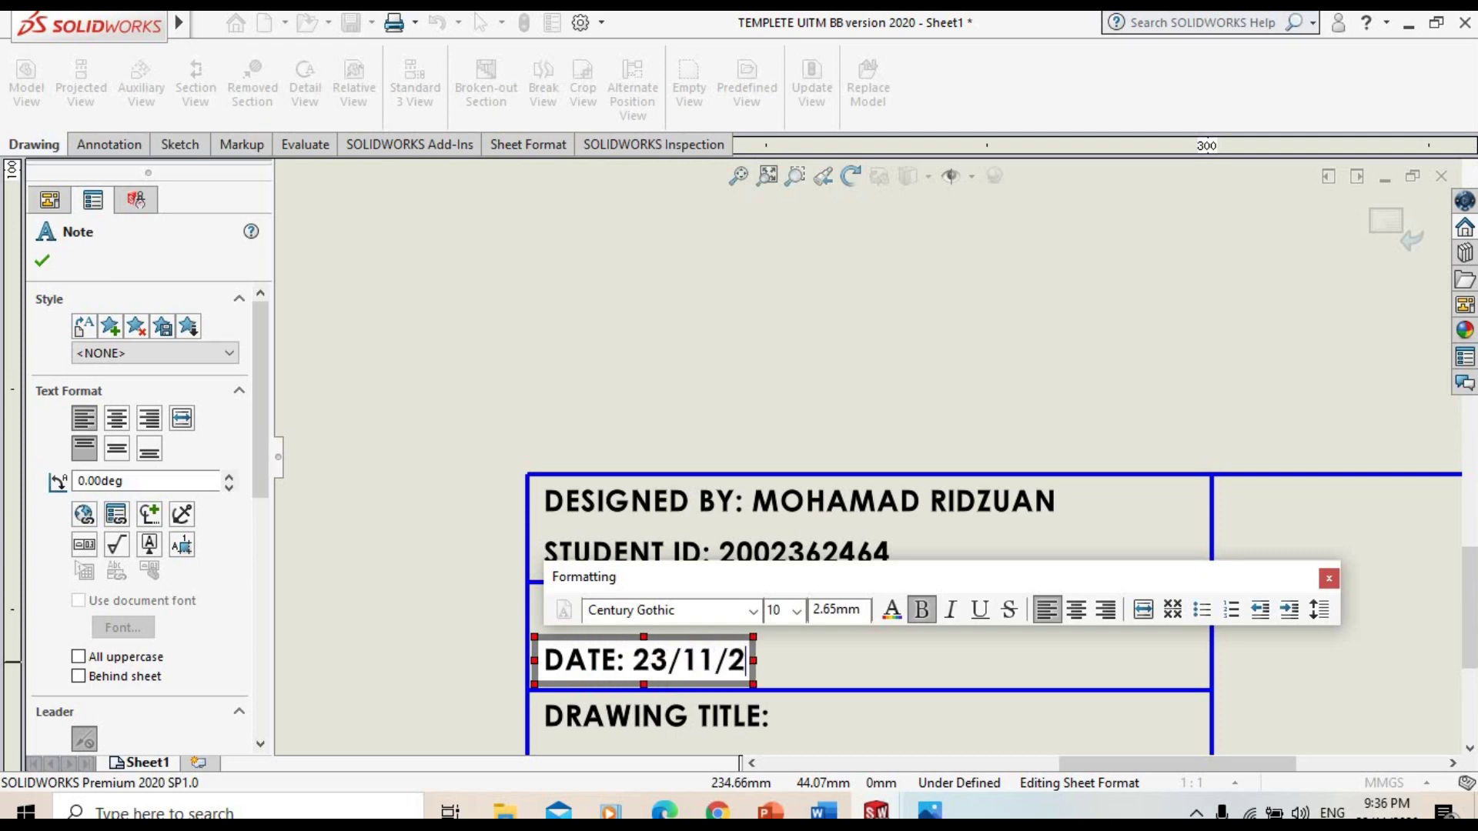
pyautogui.write('020')
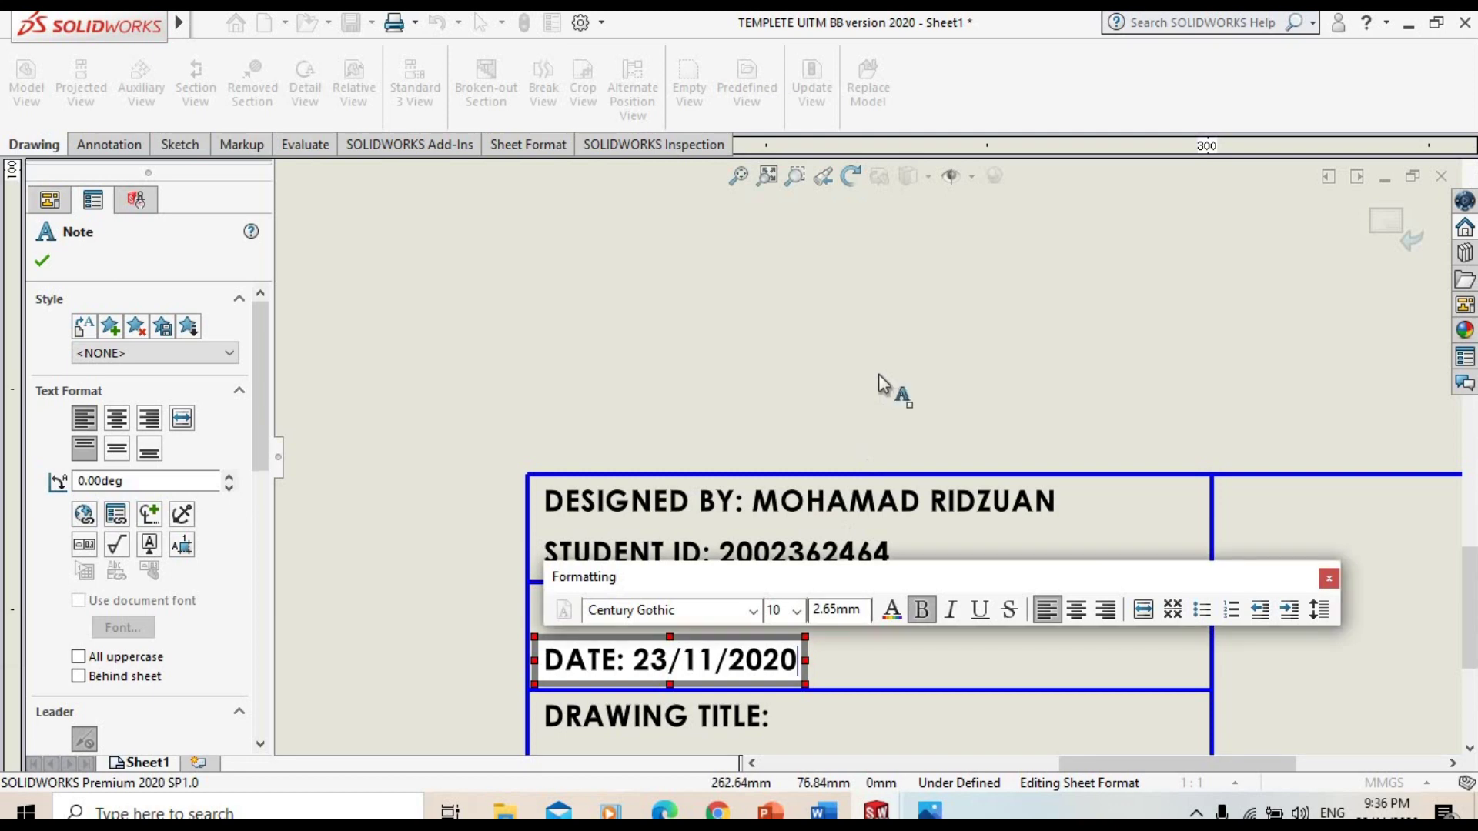
pyautogui.click(812, 742)
pyautogui.scroll(-1, 802, 726)
pyautogui.scroll(2, 803, 726)
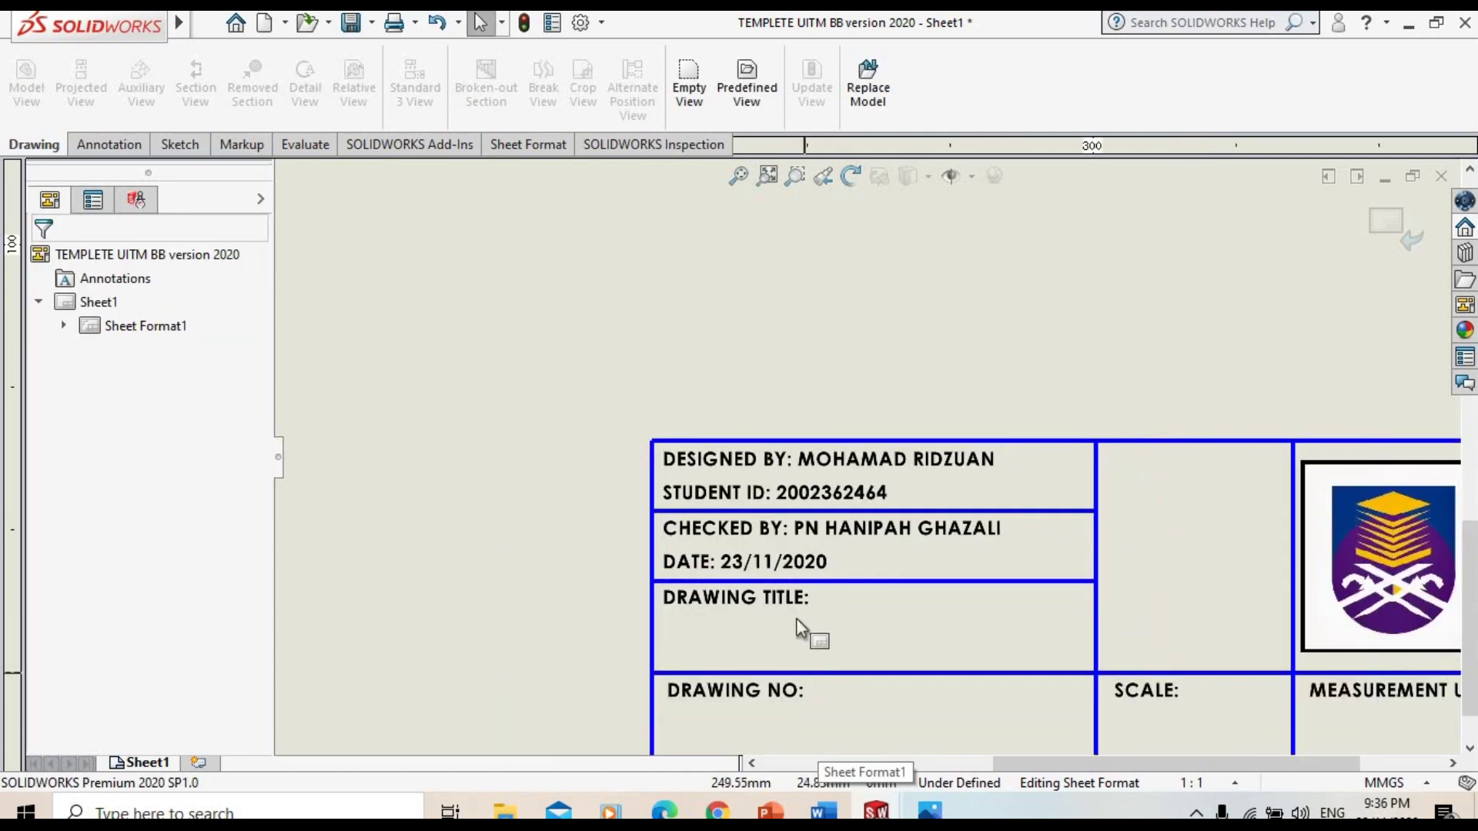
# Append ASSIGNMENT 1 to the DRAWING TITLE note
pyautogui.doubleClick(810, 601)
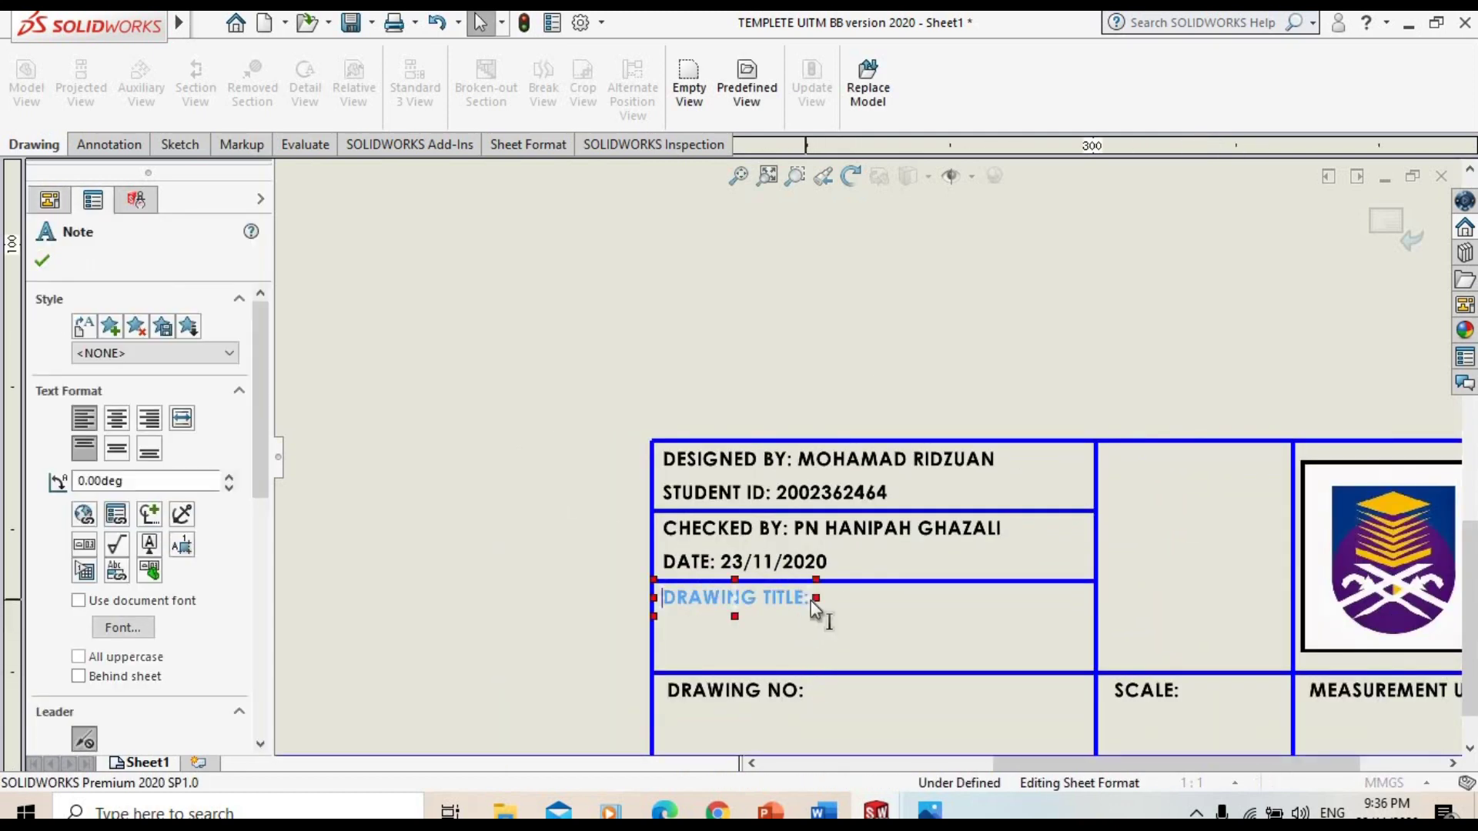
pyautogui.press('End')
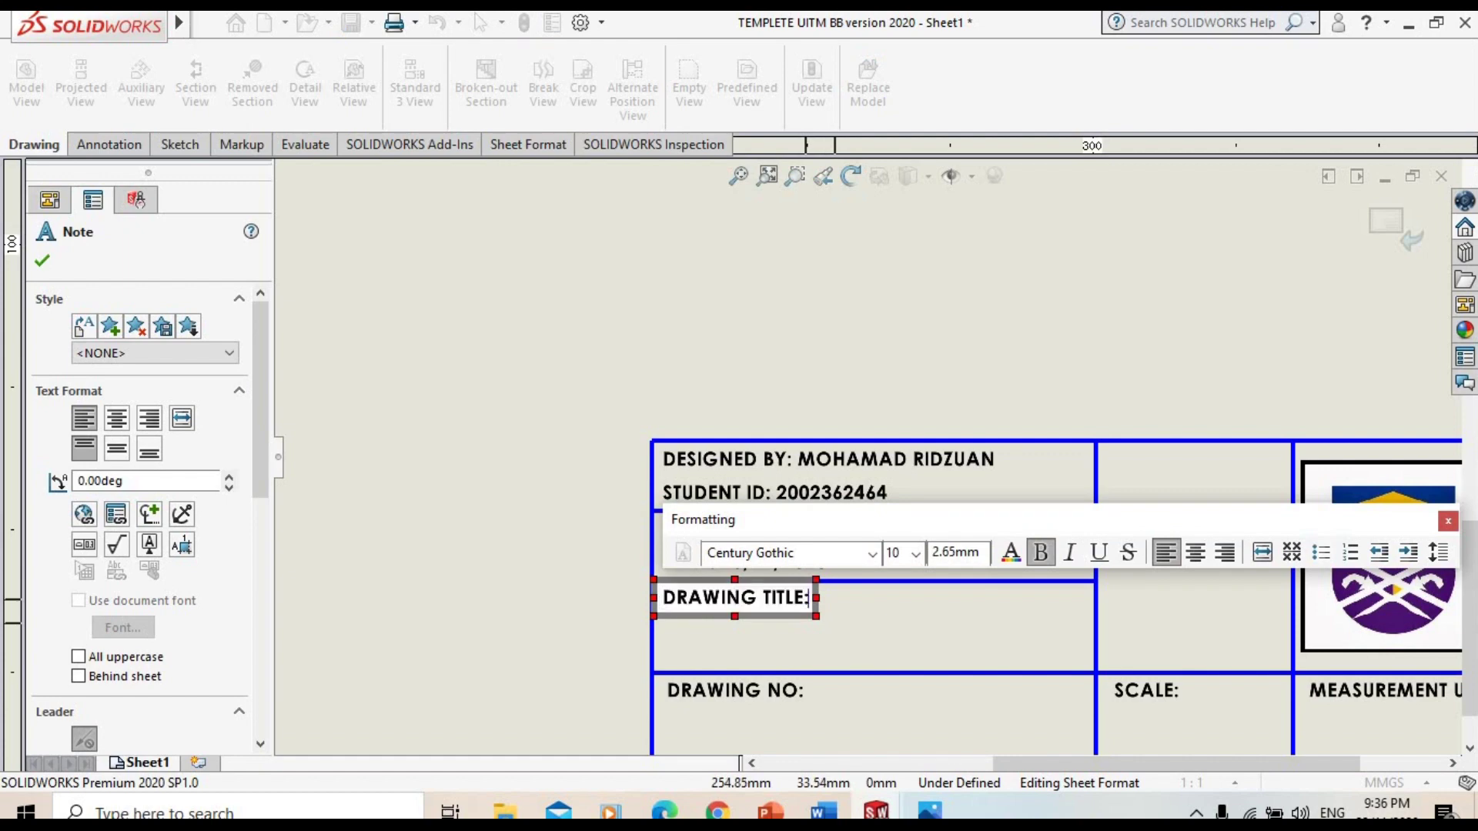
pyautogui.write(' ASSI')
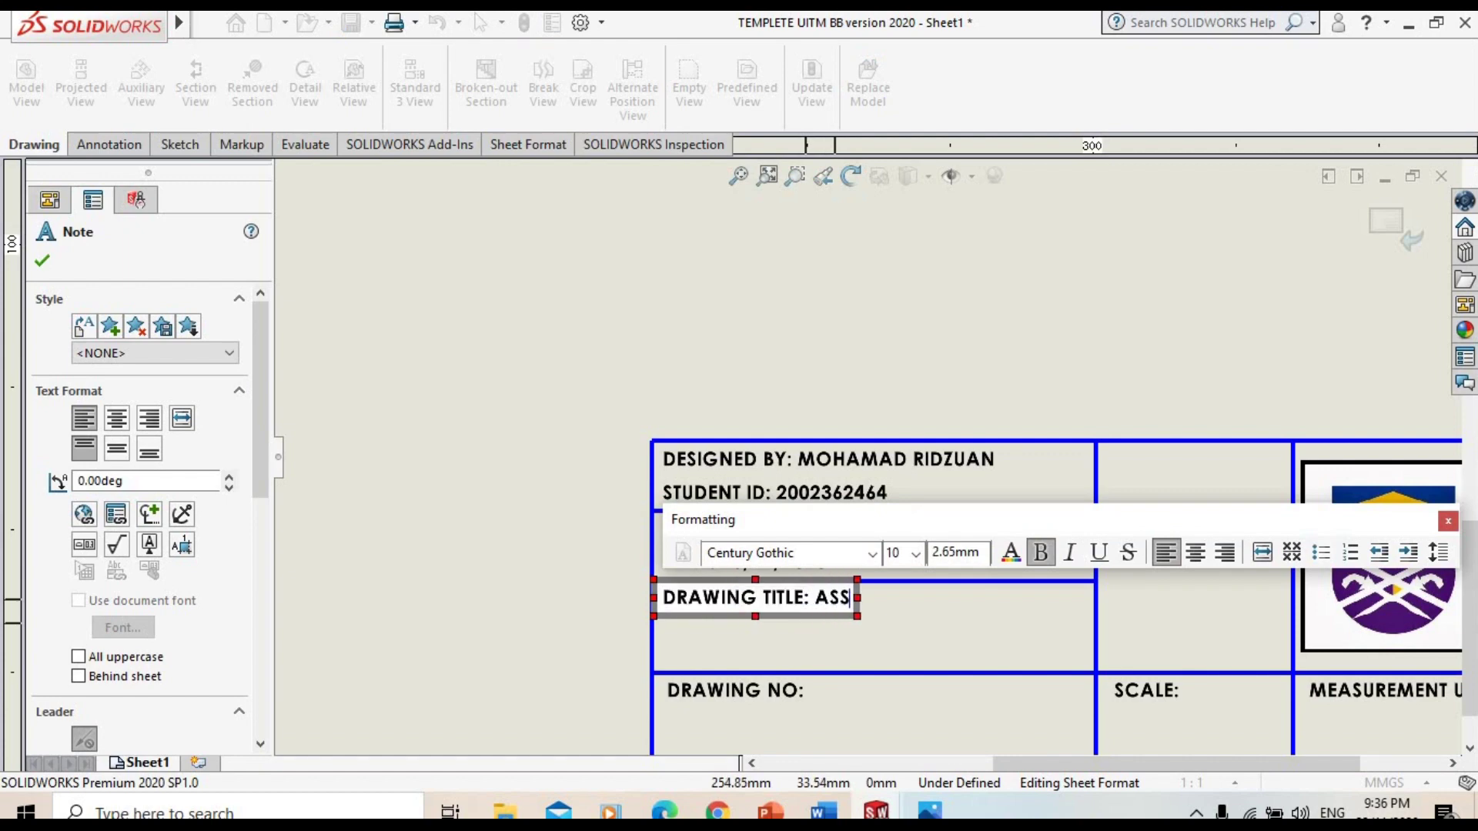
pyautogui.write('GNMENT 1')
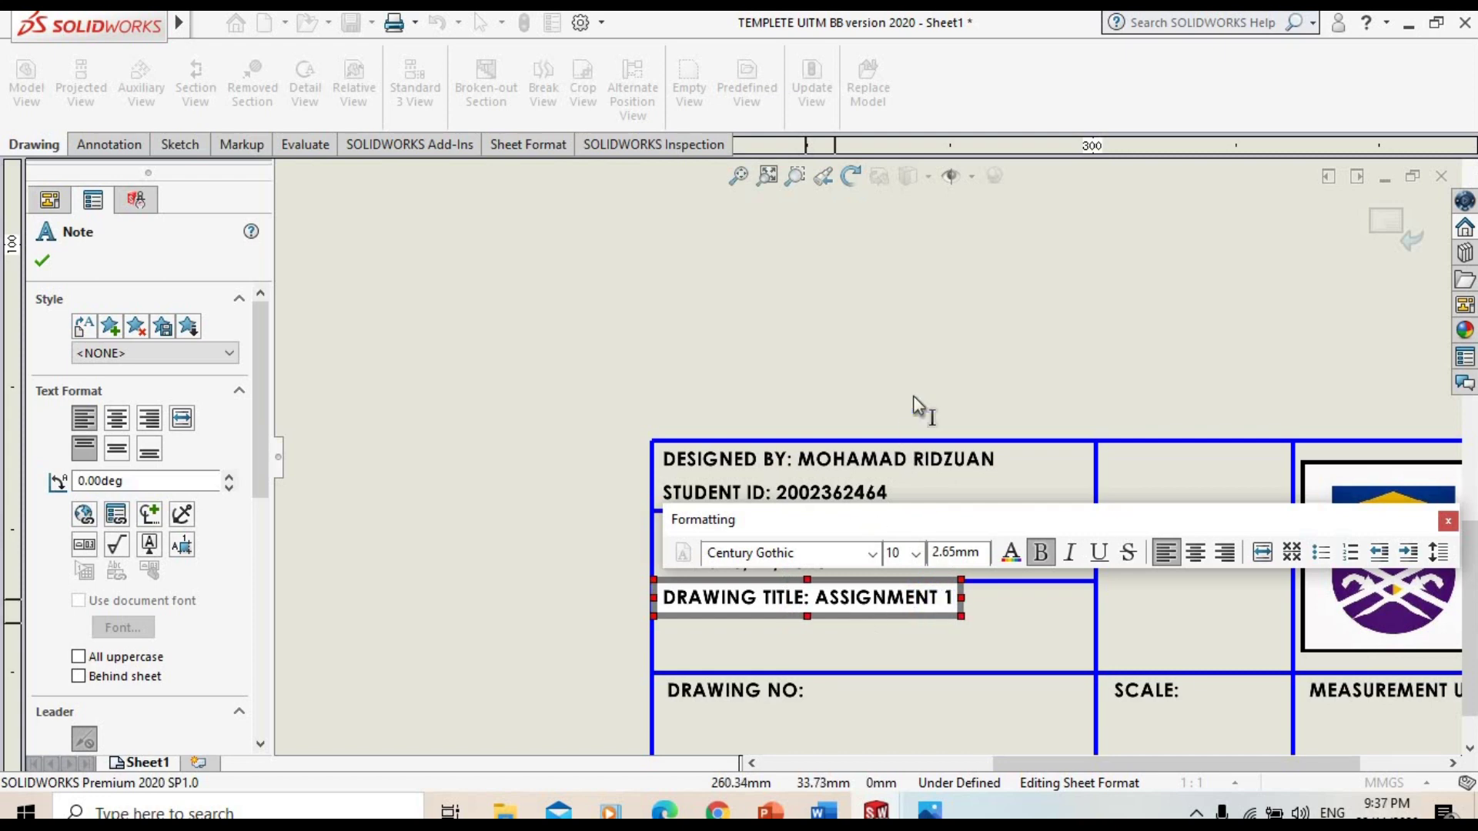
pyautogui.click(928, 408)
pyautogui.press('Escape')
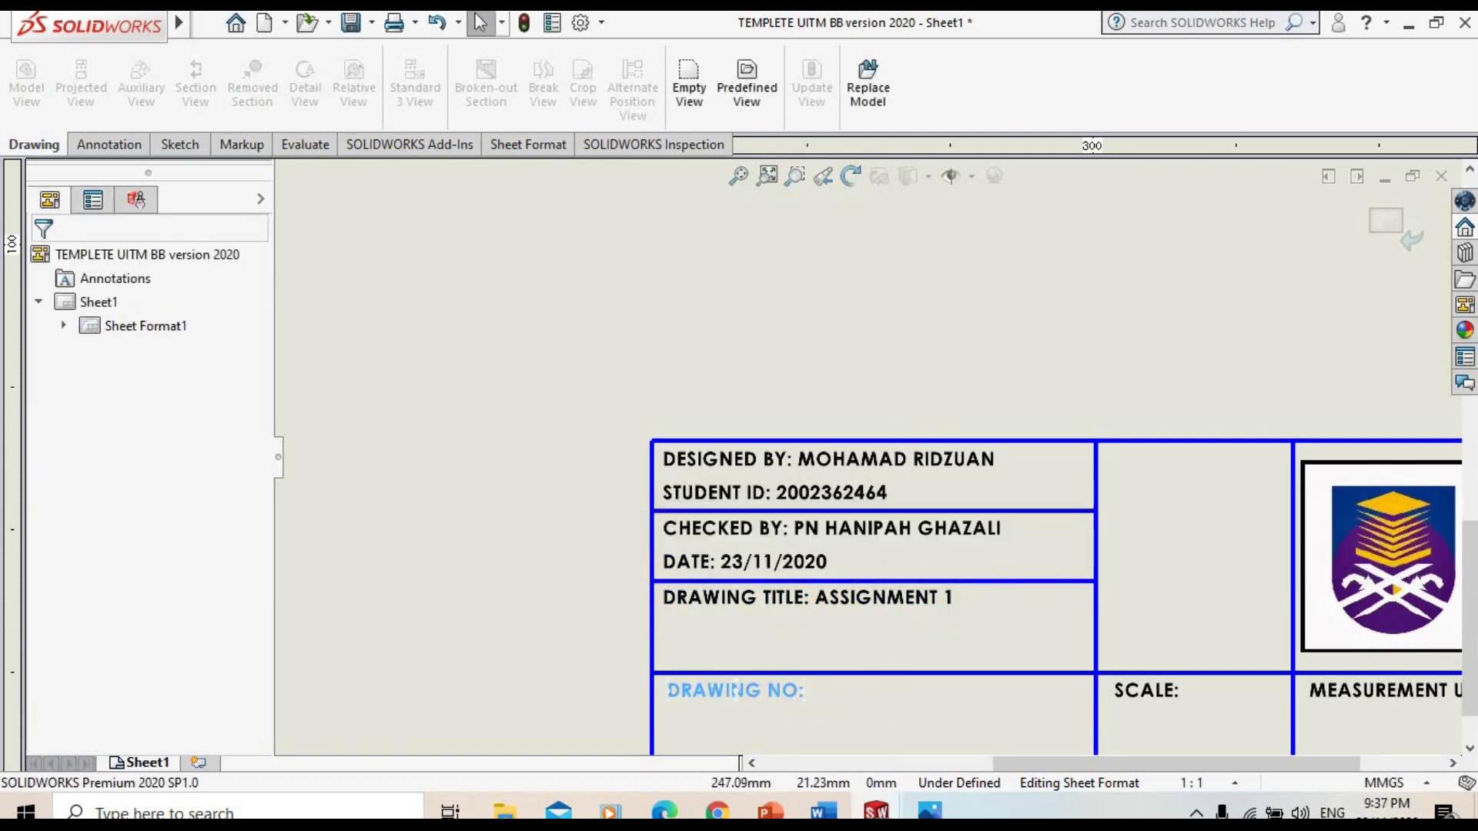
# Edit the DRAWING NO note and add a colon to the SCALE note
pyautogui.click(802, 692)
pyautogui.doubleClick(804, 693)
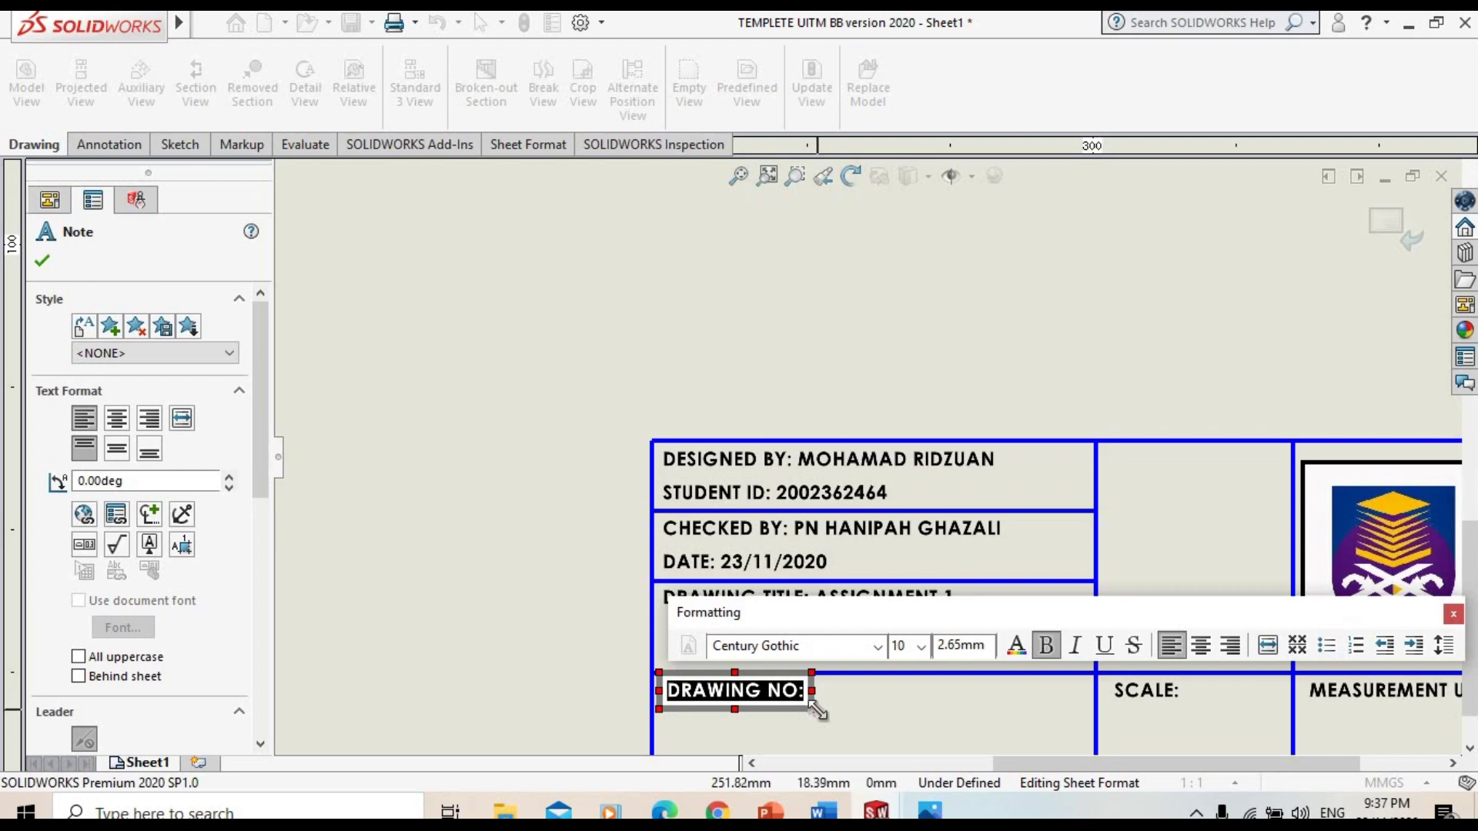
pyautogui.press('End')
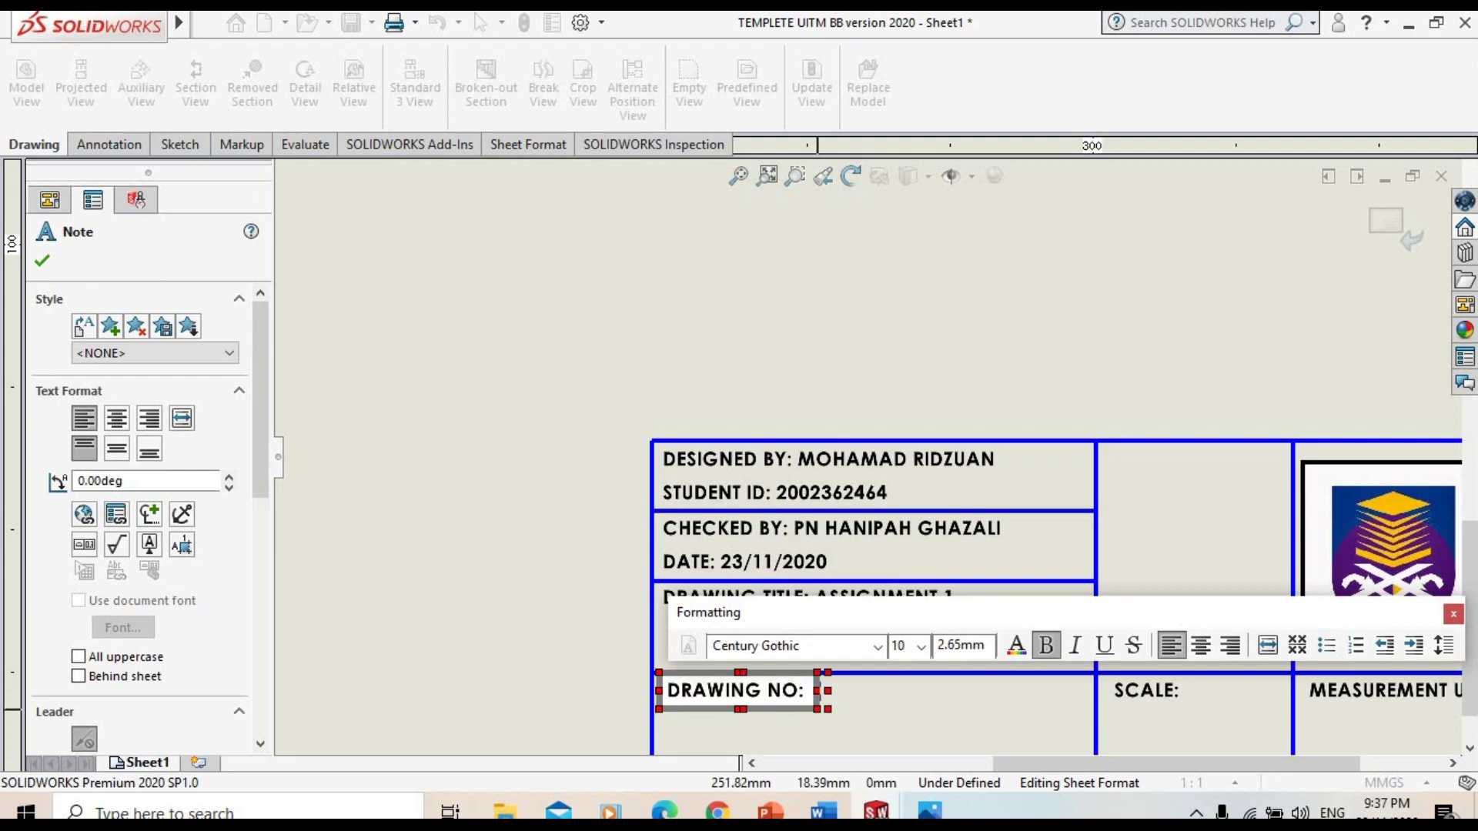
pyautogui.write('1')
pyautogui.click(1147, 554)
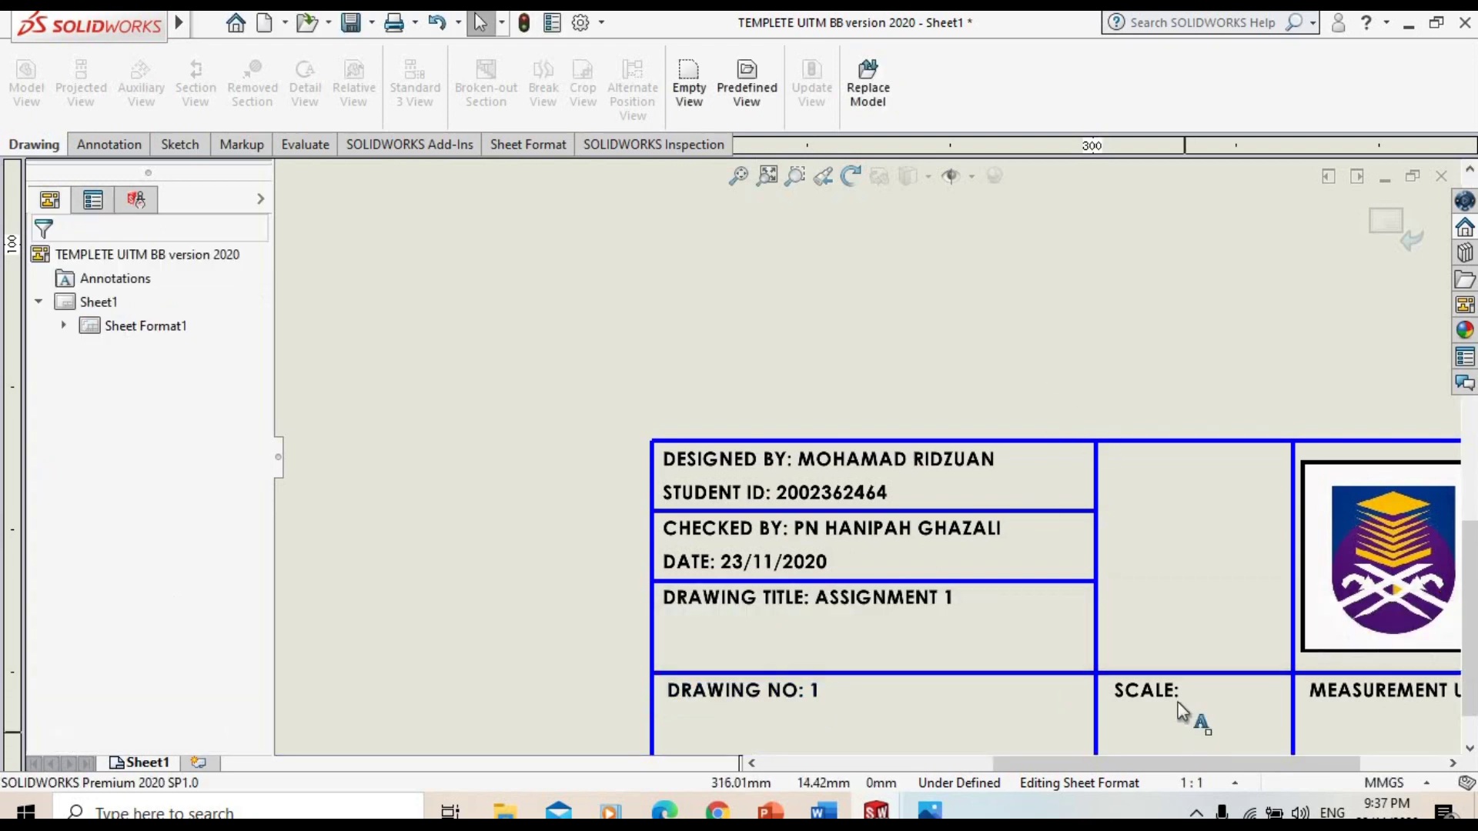
pyautogui.click(1147, 690)
pyautogui.doubleClick(1166, 691)
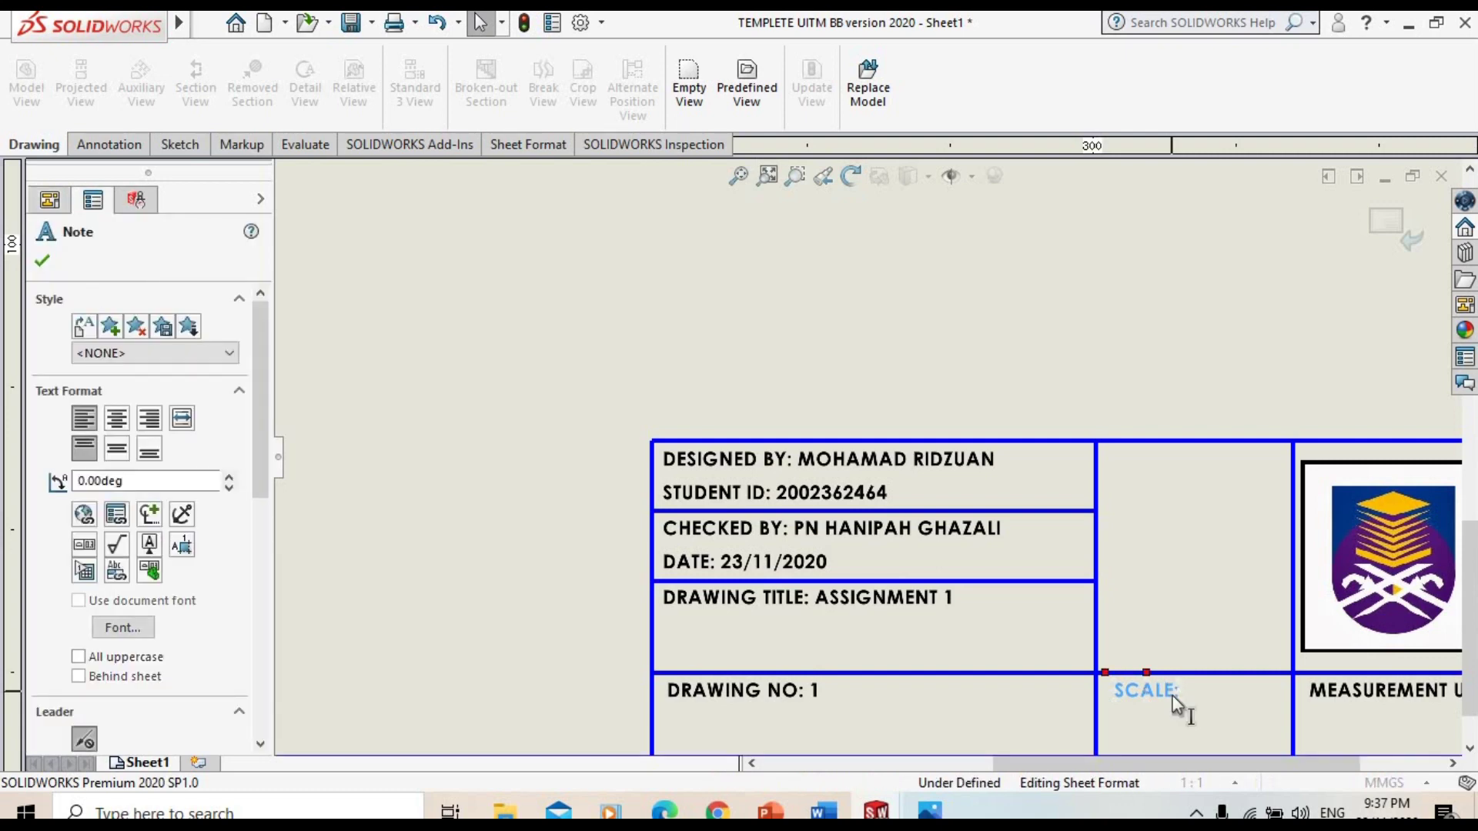
pyautogui.press('End')
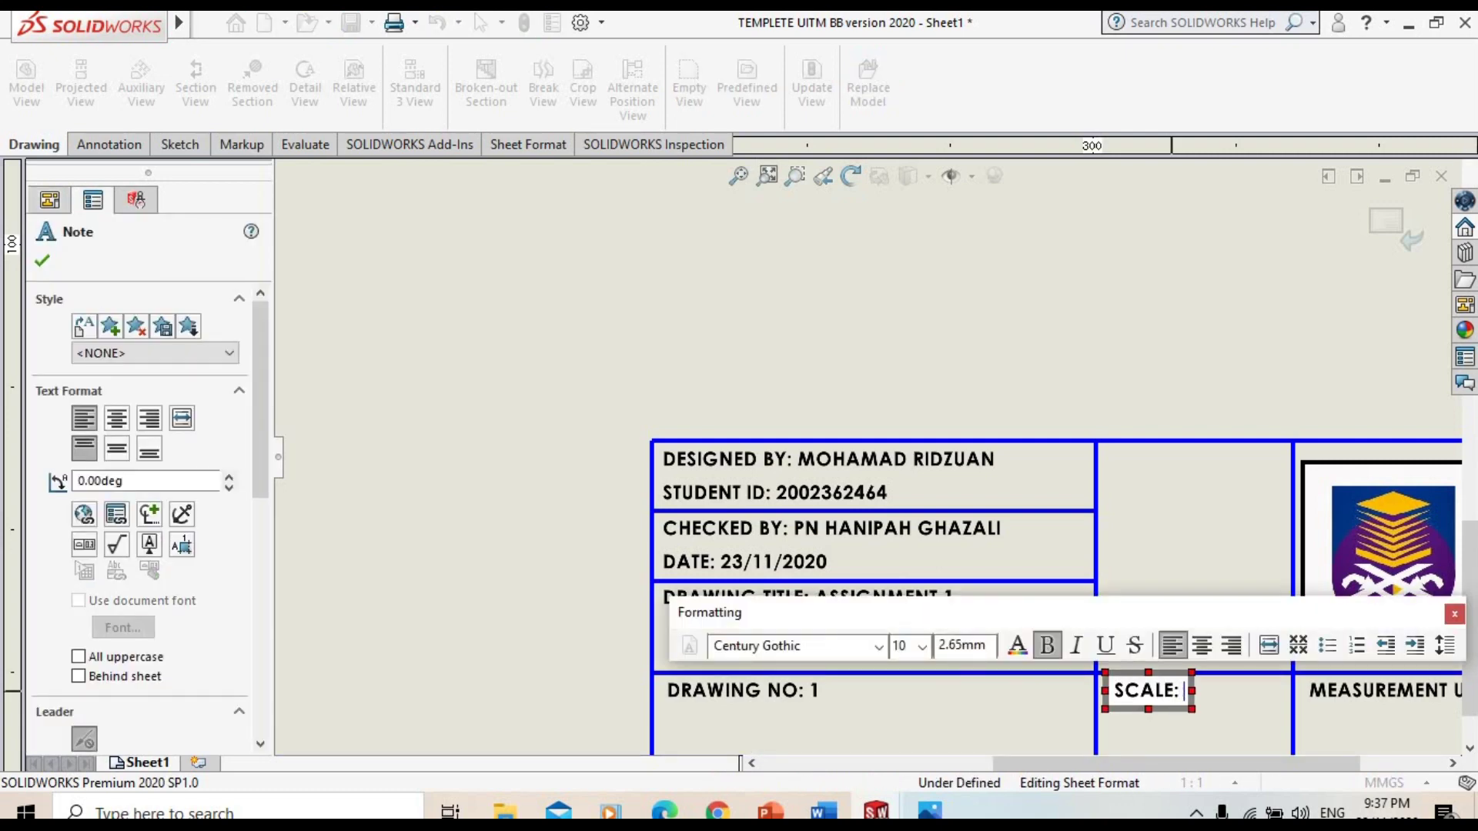
pyautogui.write('1:1')
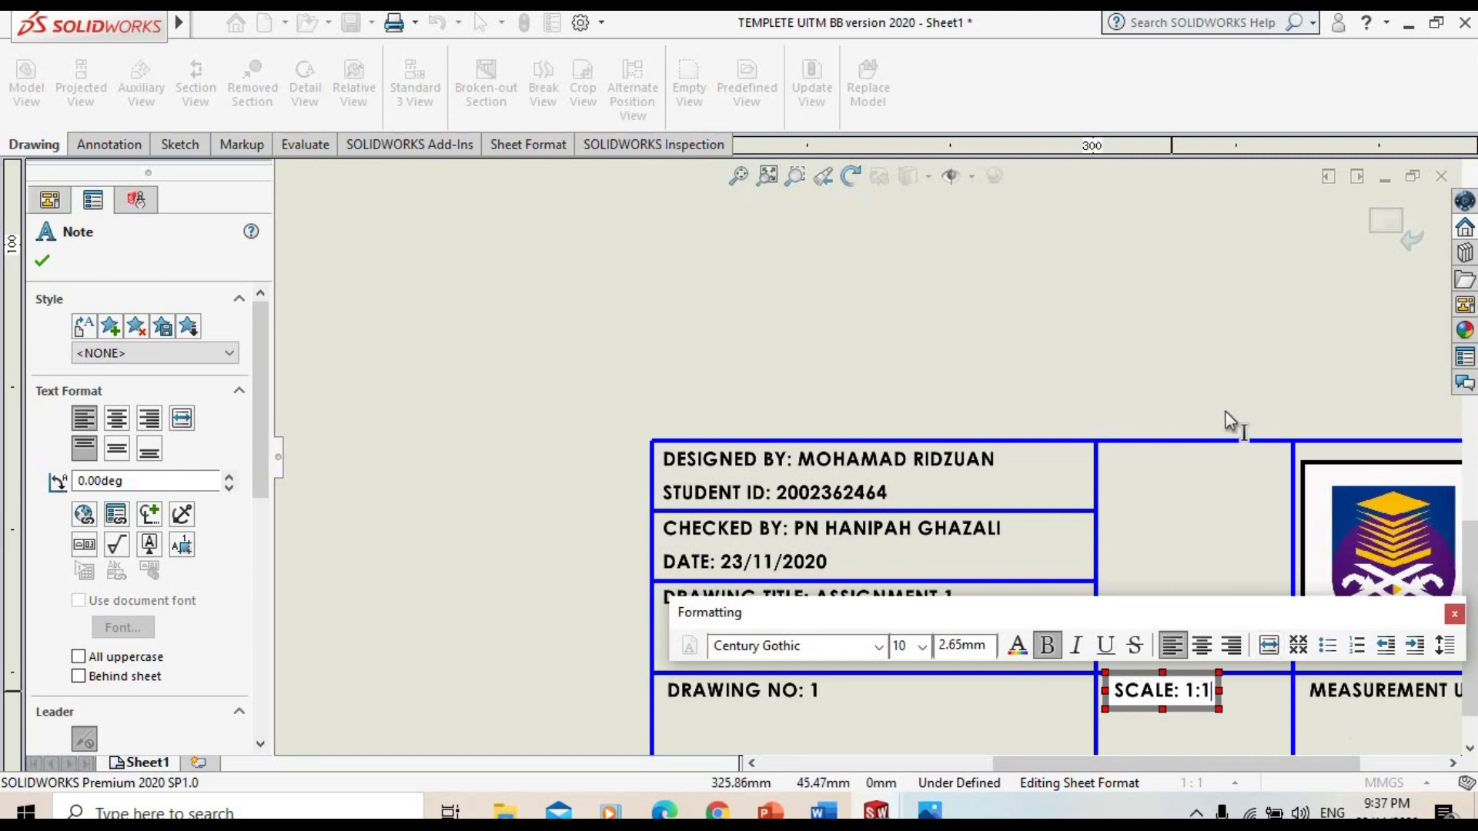
pyautogui.click(1230, 385)
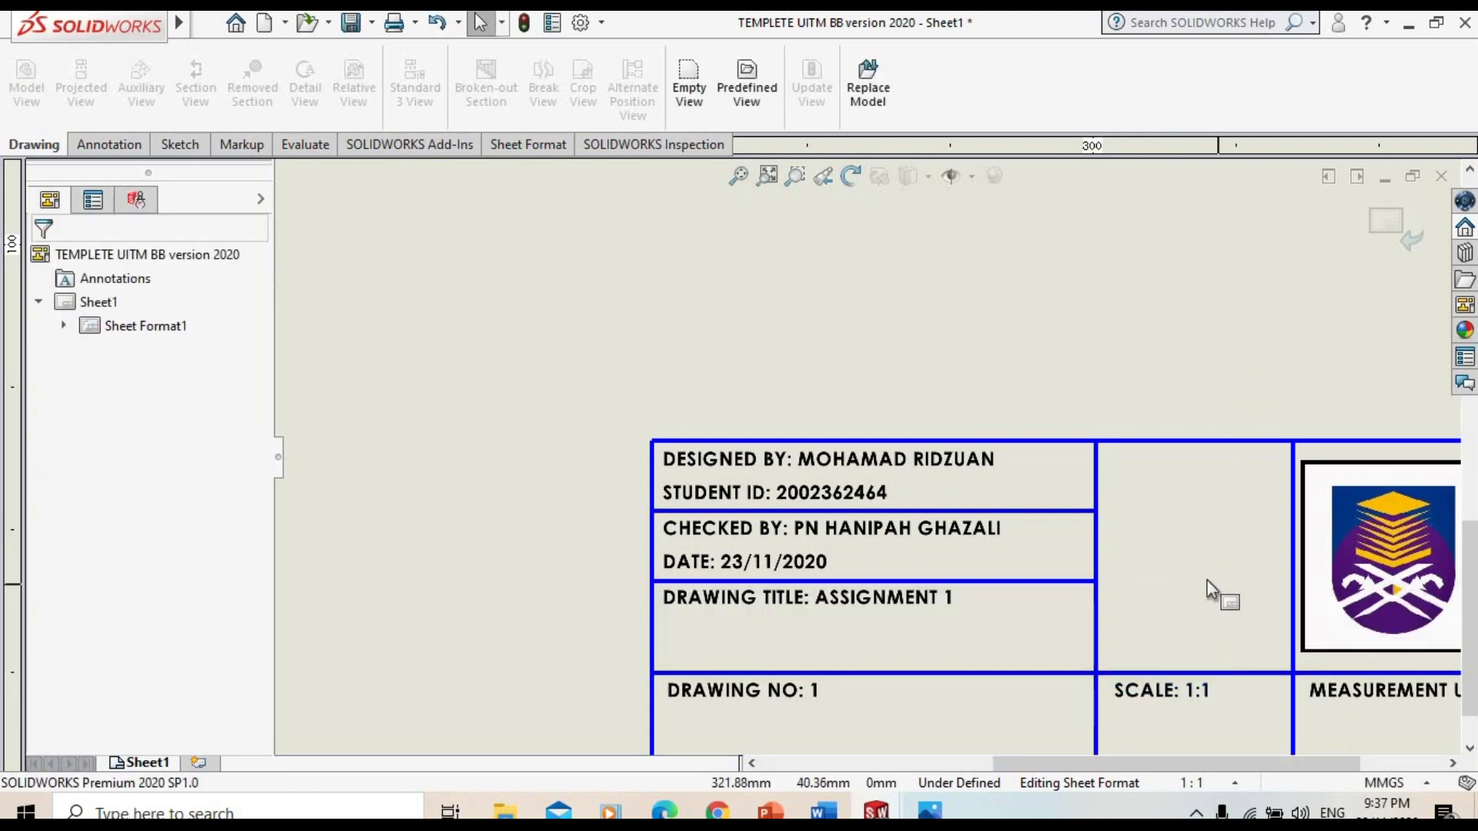
# Put the mm measurement unit and 1:1 scale values on their own lines
pyautogui.moveTo(1224, 589); pyautogui.dragTo(968, 599, button='middle')
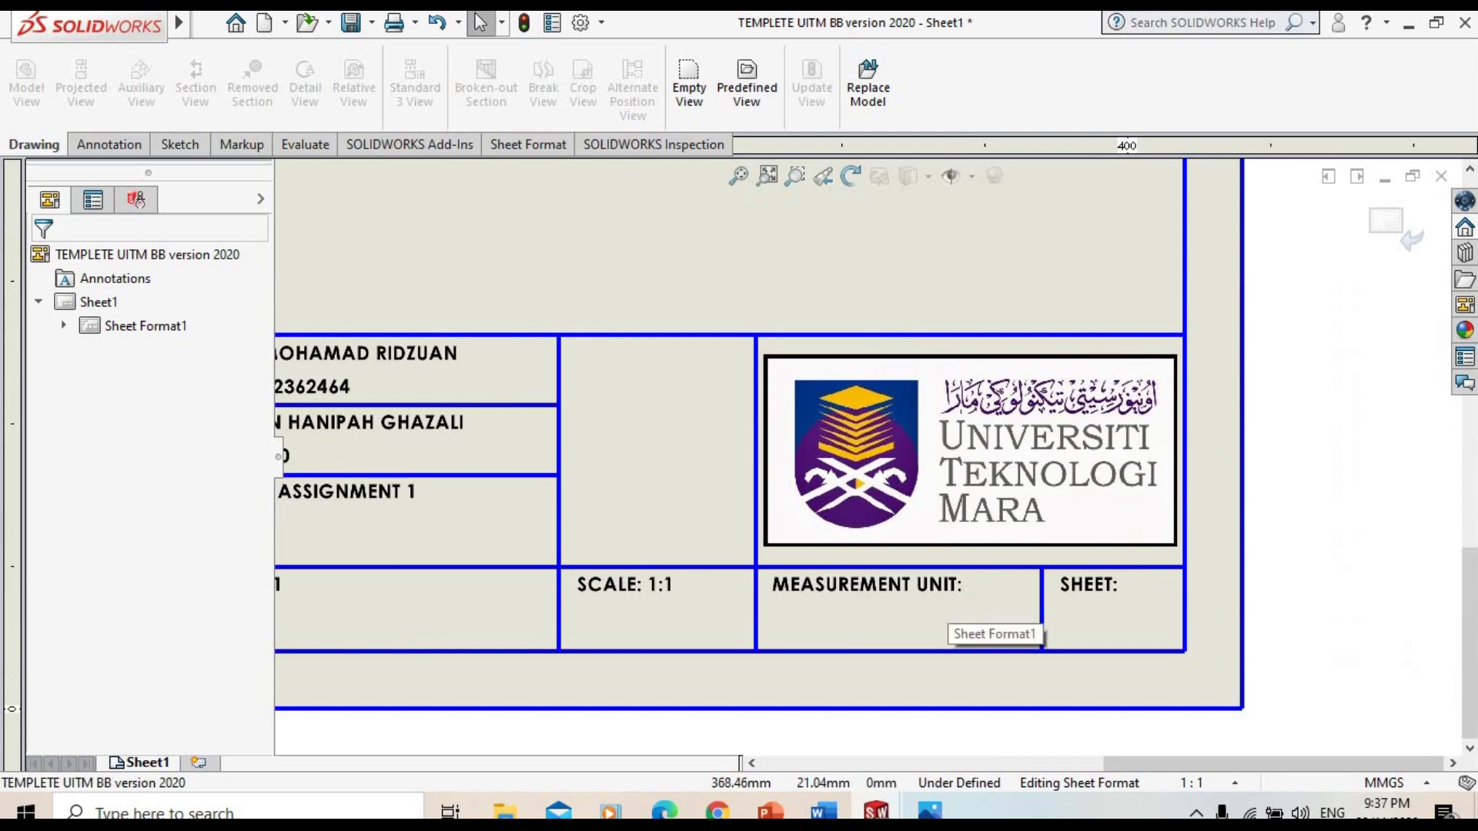
pyautogui.doubleClick(954, 593)
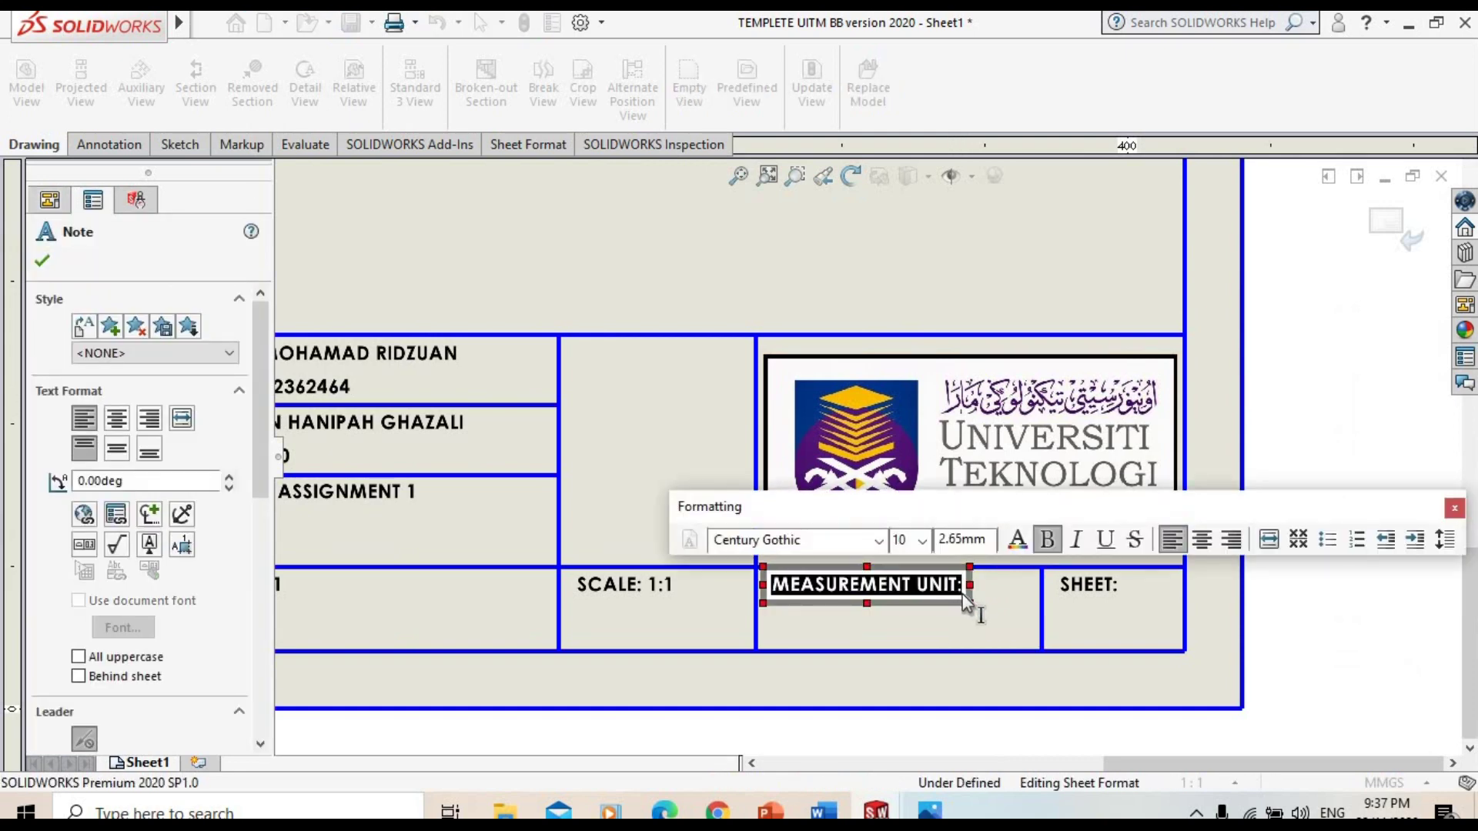
pyautogui.click(958, 592)
pyautogui.press('Return')
pyautogui.write('mm')
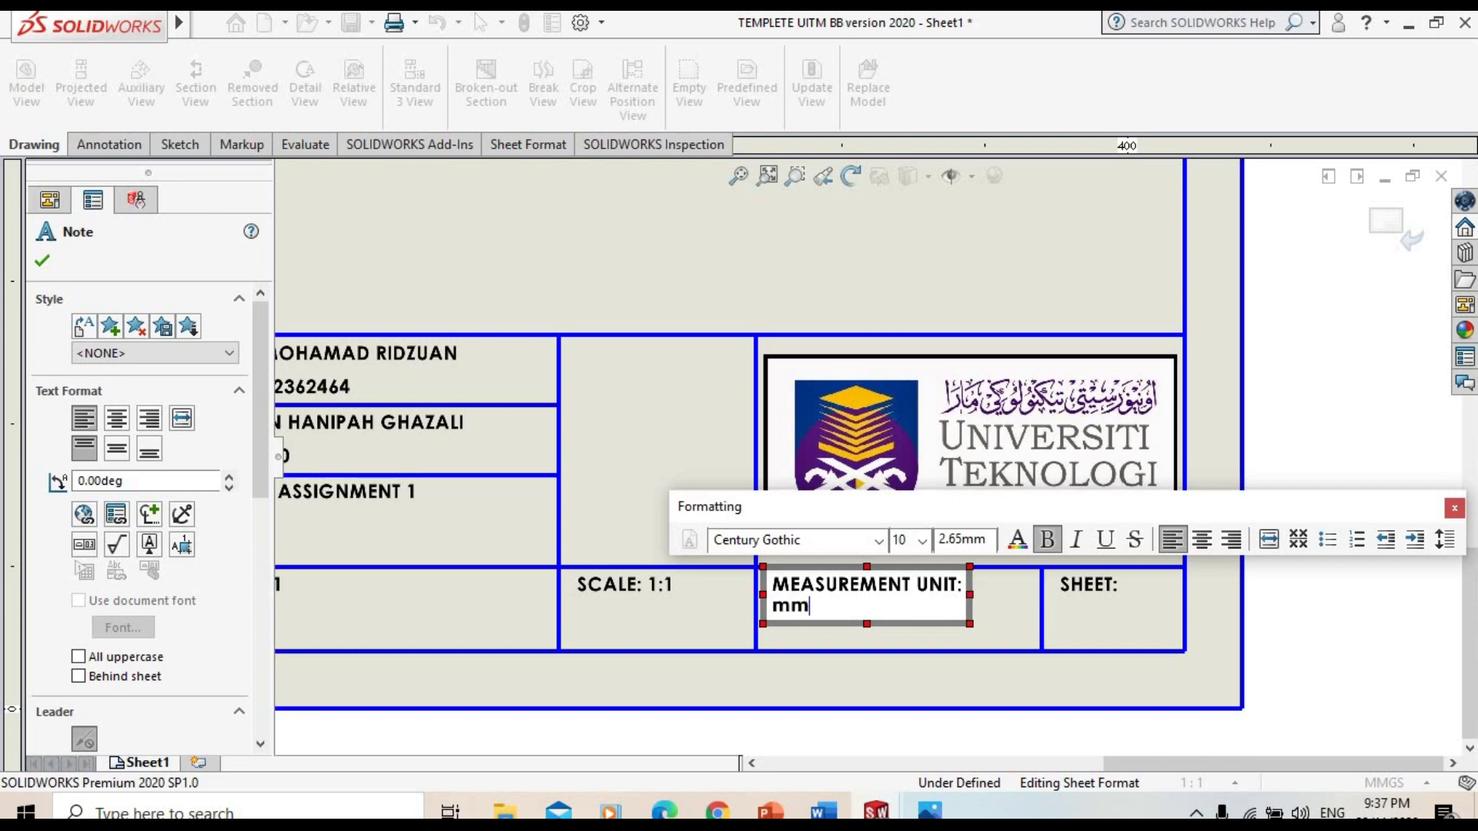
pyautogui.click(912, 270)
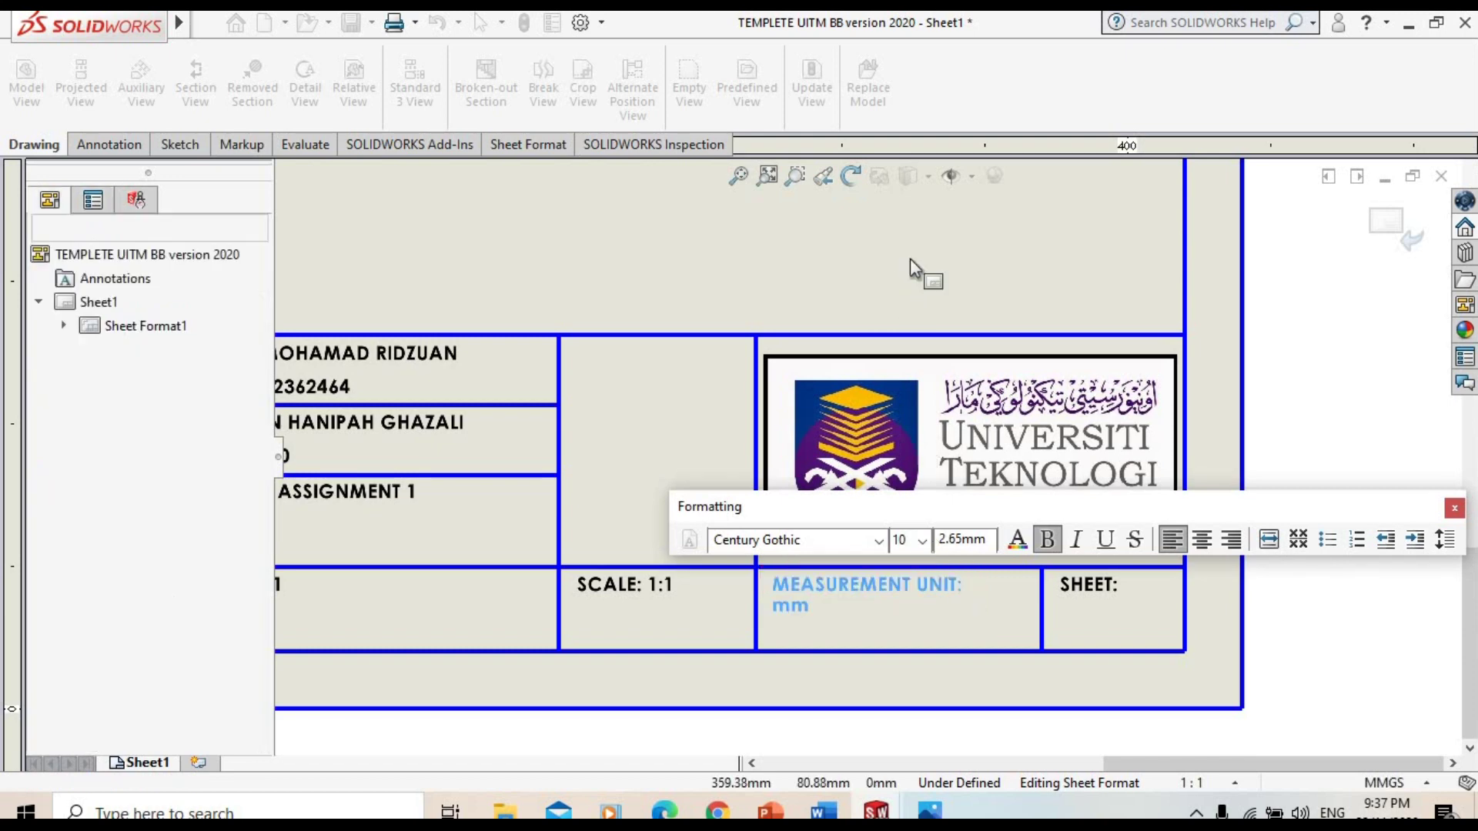
pyautogui.click(670, 593)
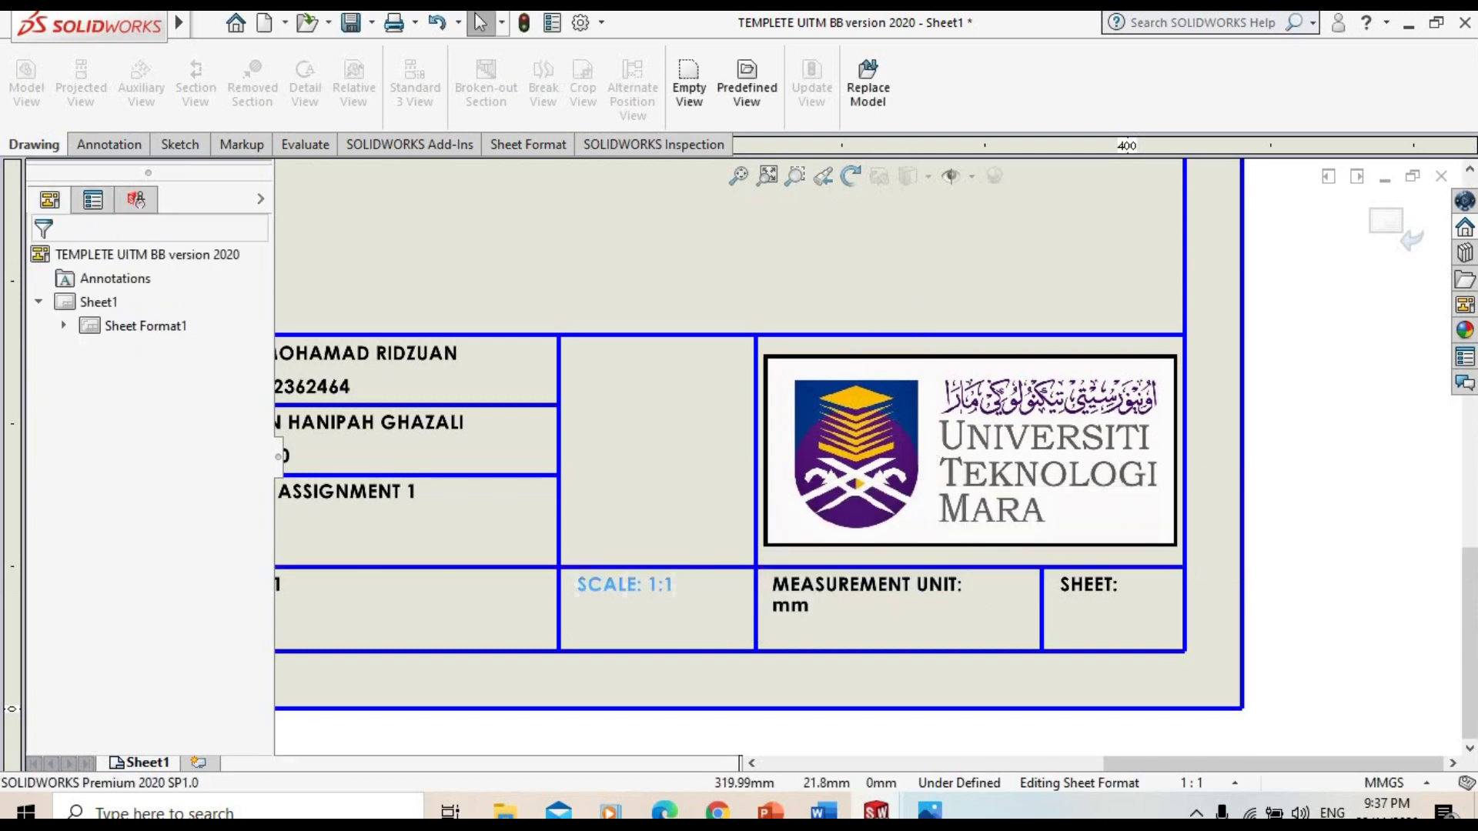
pyautogui.doubleClick(645, 587)
pyautogui.press('Return')
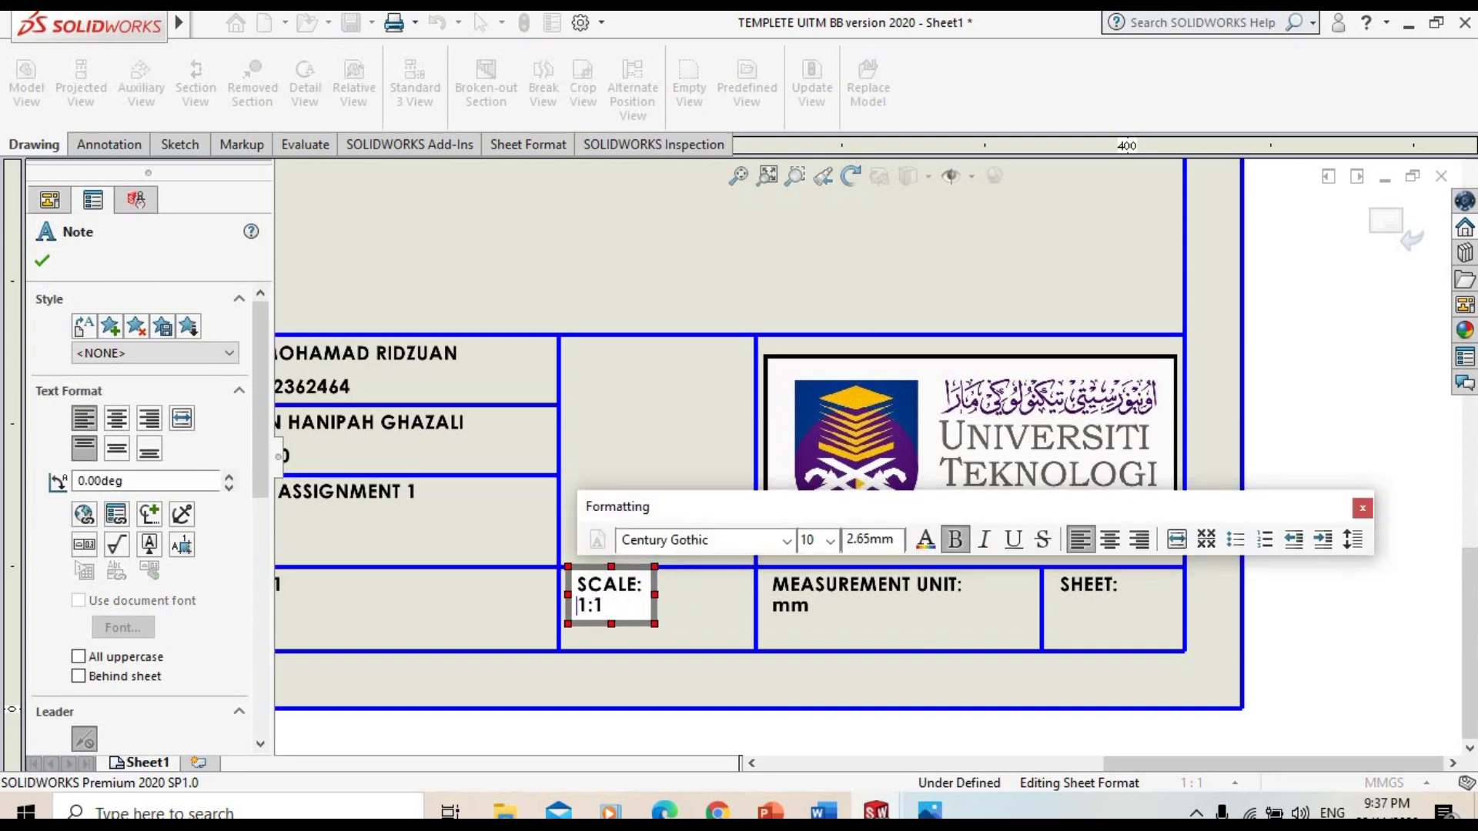
pyautogui.click(735, 296)
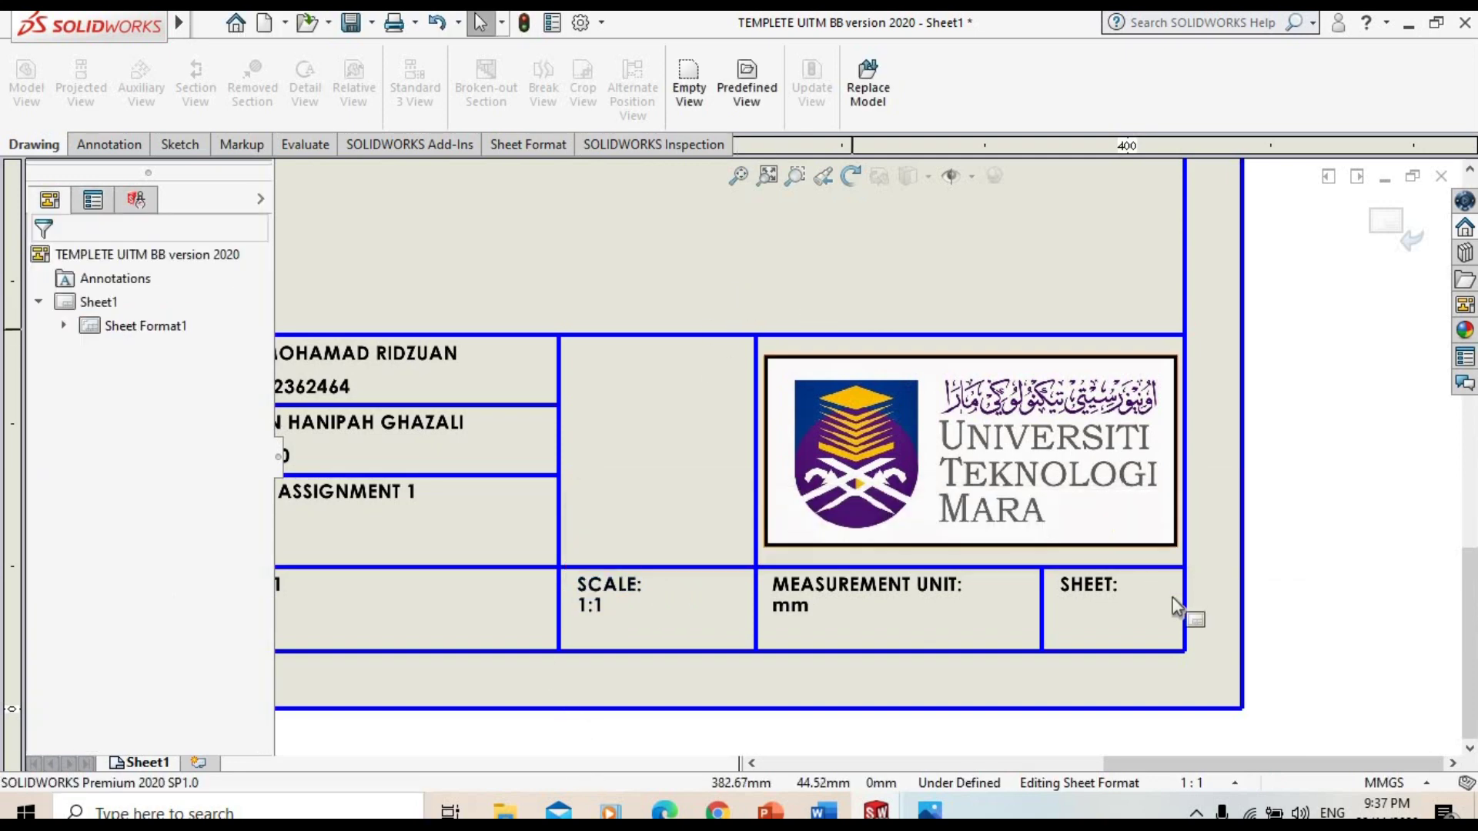
# Set the SHEET note to 1/1 on its own line
pyautogui.click(1088, 587)
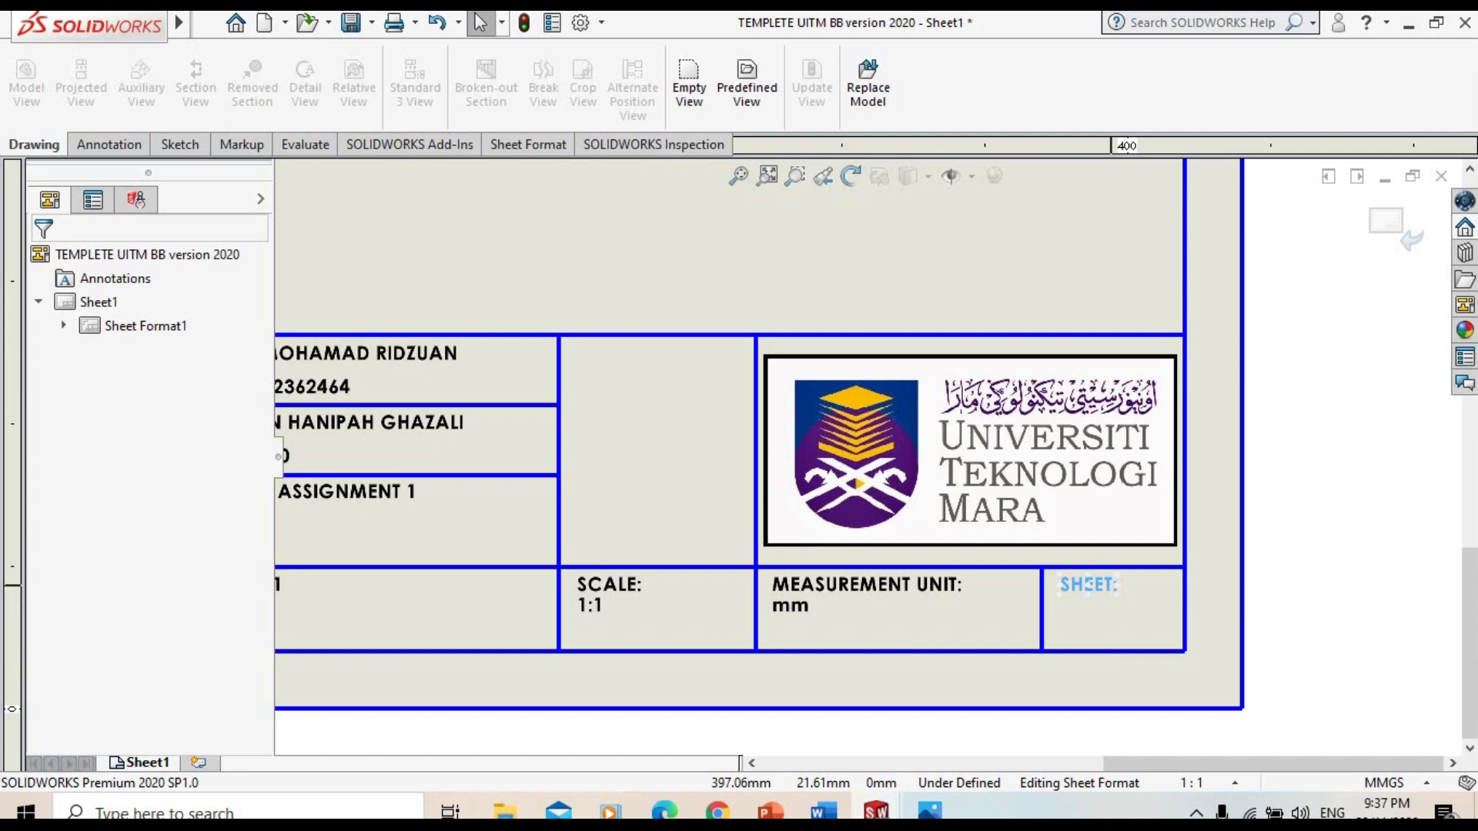
pyautogui.doubleClick(1089, 586)
pyautogui.click(1116, 586)
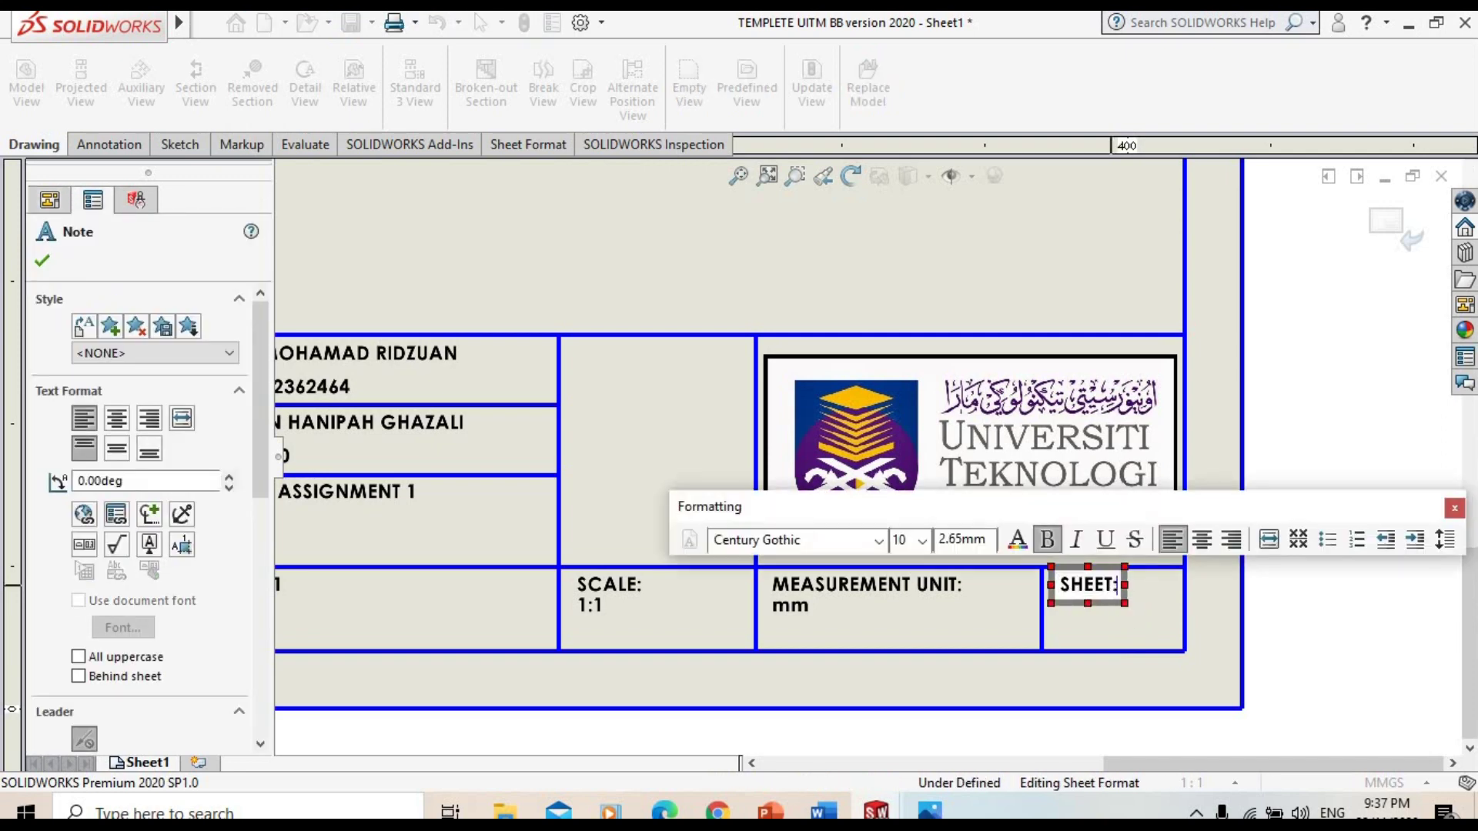
pyautogui.press('Return')
pyautogui.write('1/1')
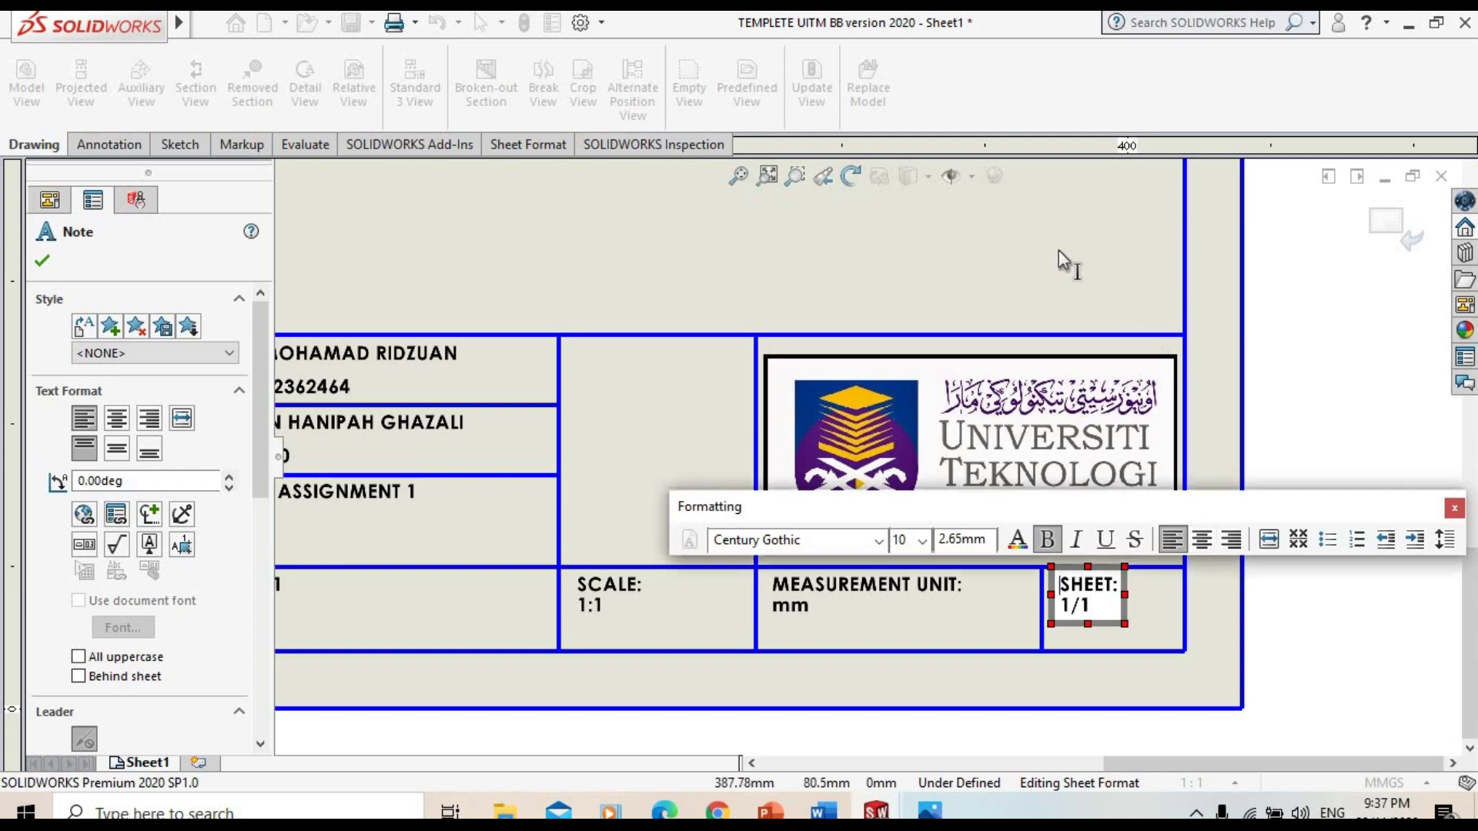
pyautogui.click(1062, 277)
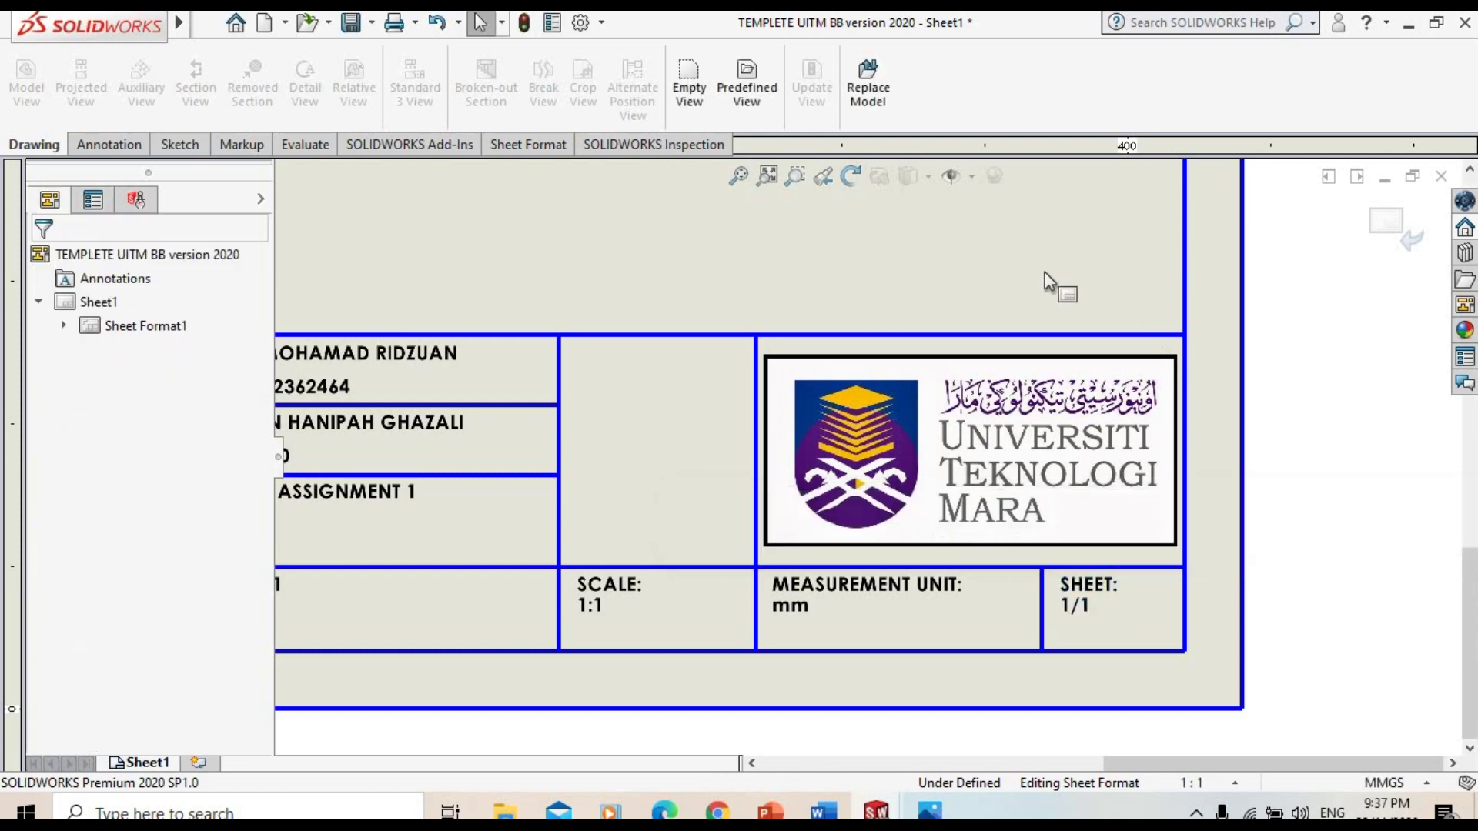
pyautogui.scroll(2, 796, 363)
# Return from sheet format editing to the full sheet view
pyautogui.scroll(1, 795, 363)
pyautogui.scroll(-1, 539, 265)
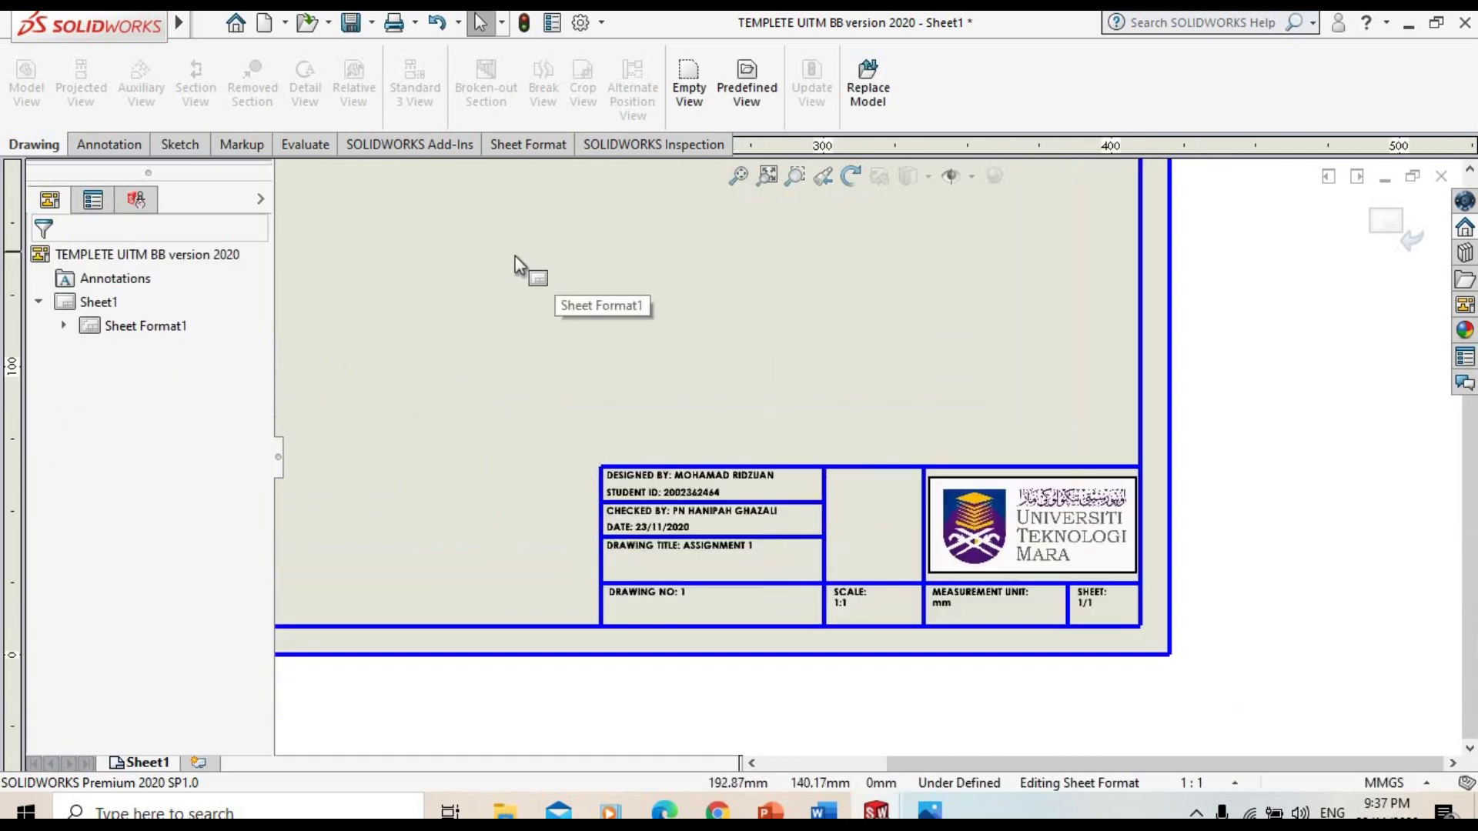
pyautogui.scroll(2, 561, 274)
pyautogui.click(767, 176)
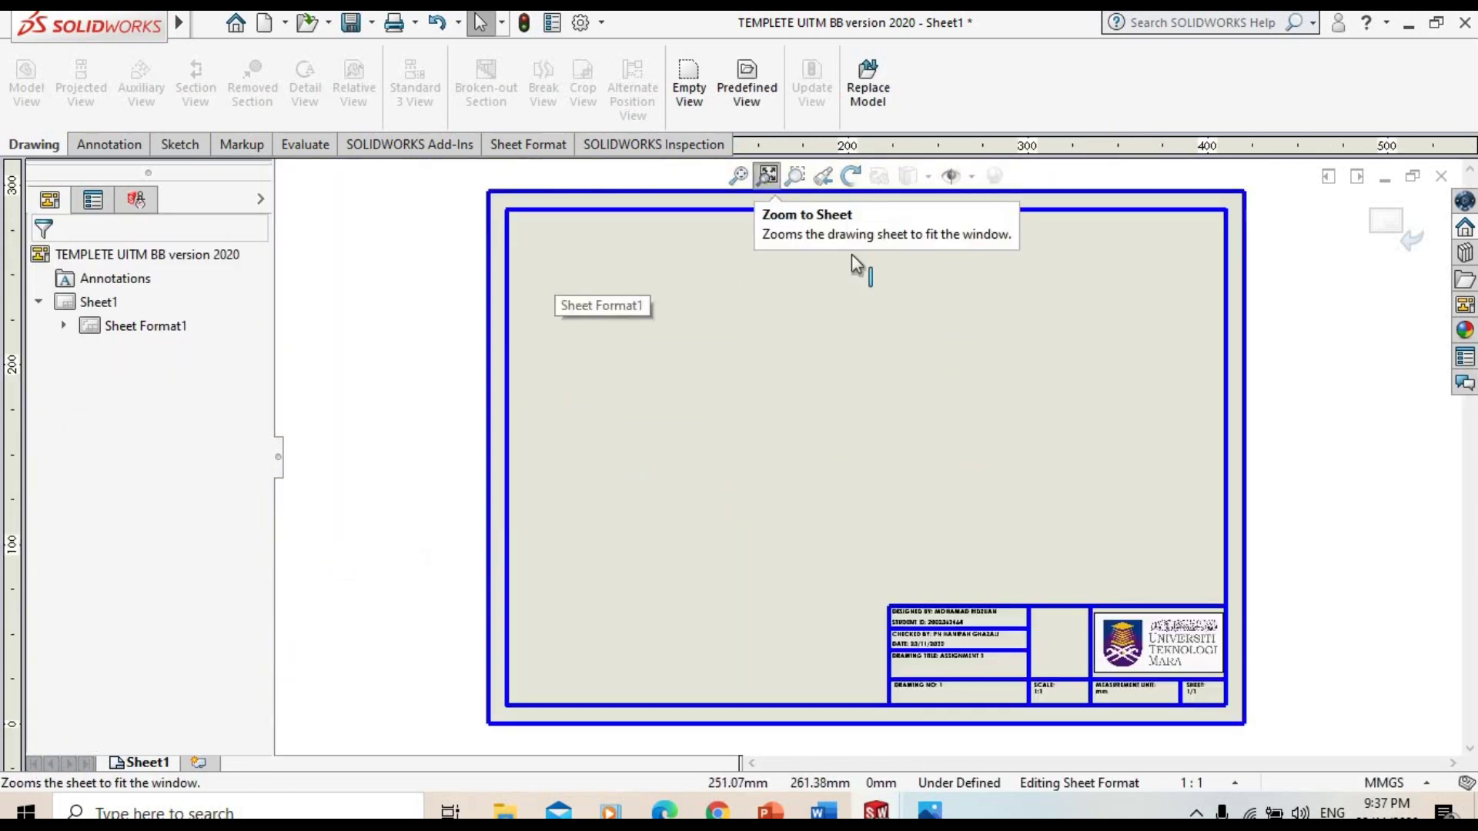
pyautogui.rightClick(888, 398)
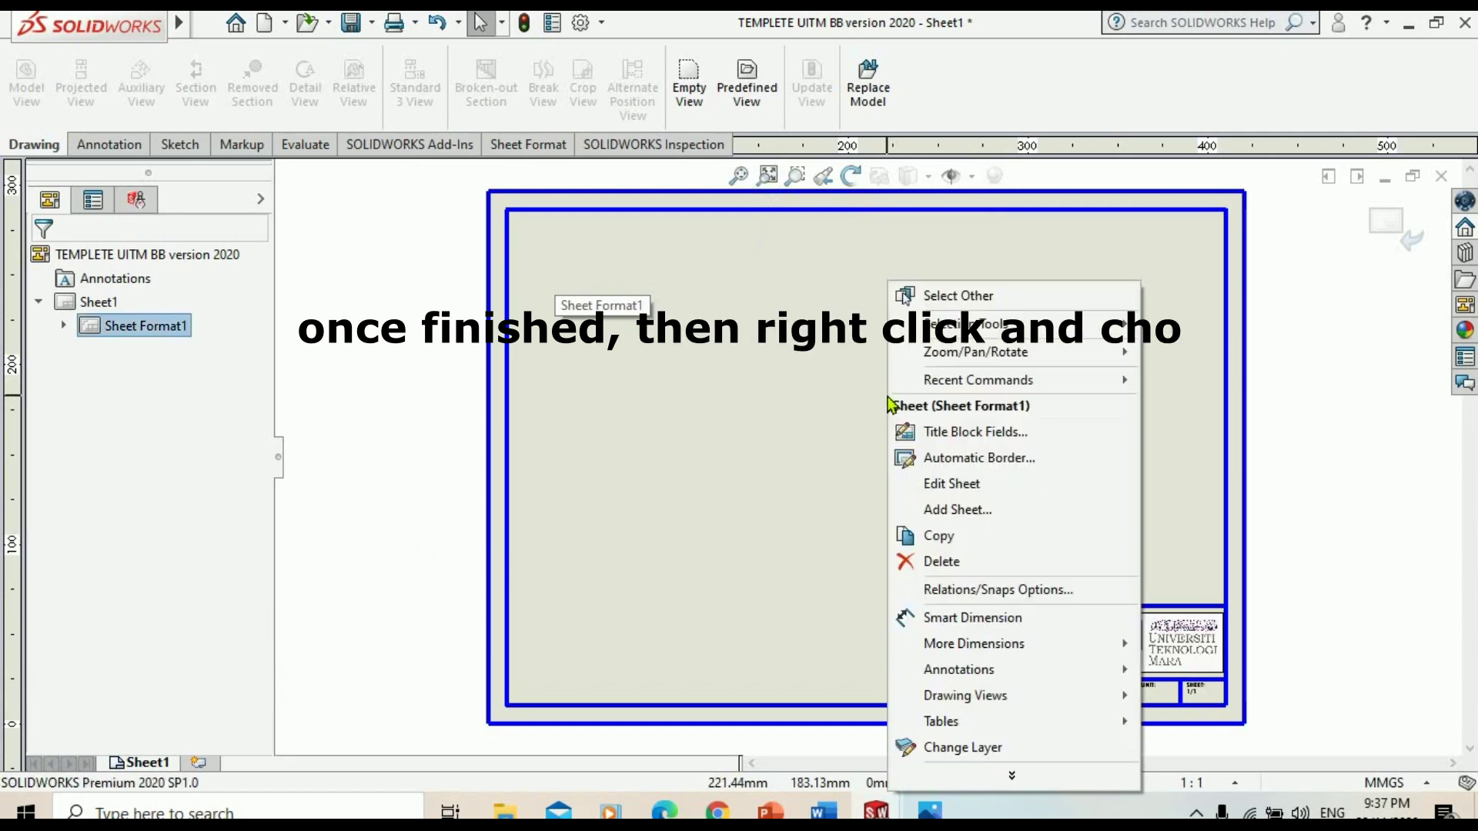
pyautogui.click(951, 484)
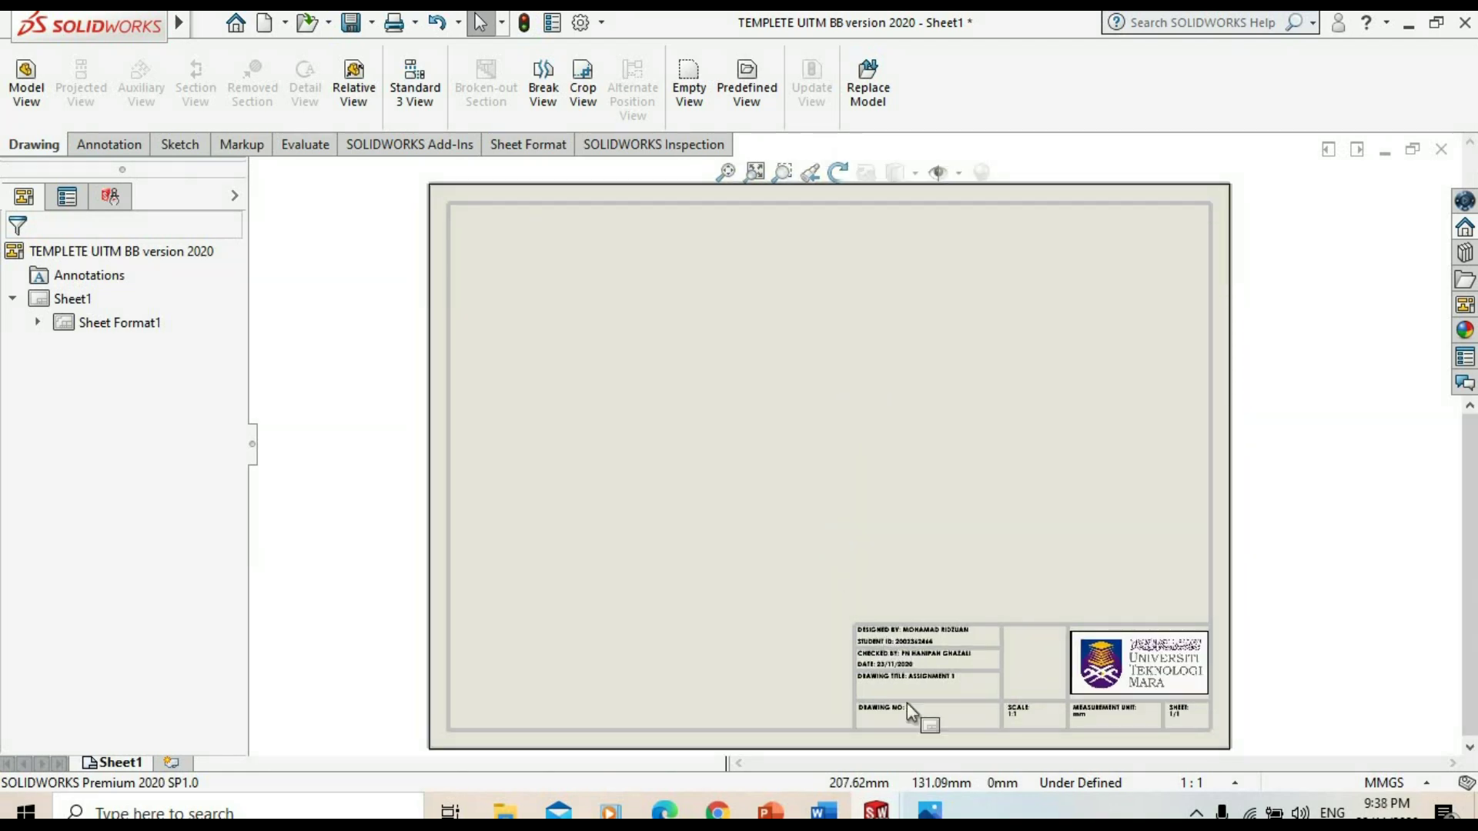
pyautogui.click(931, 811)
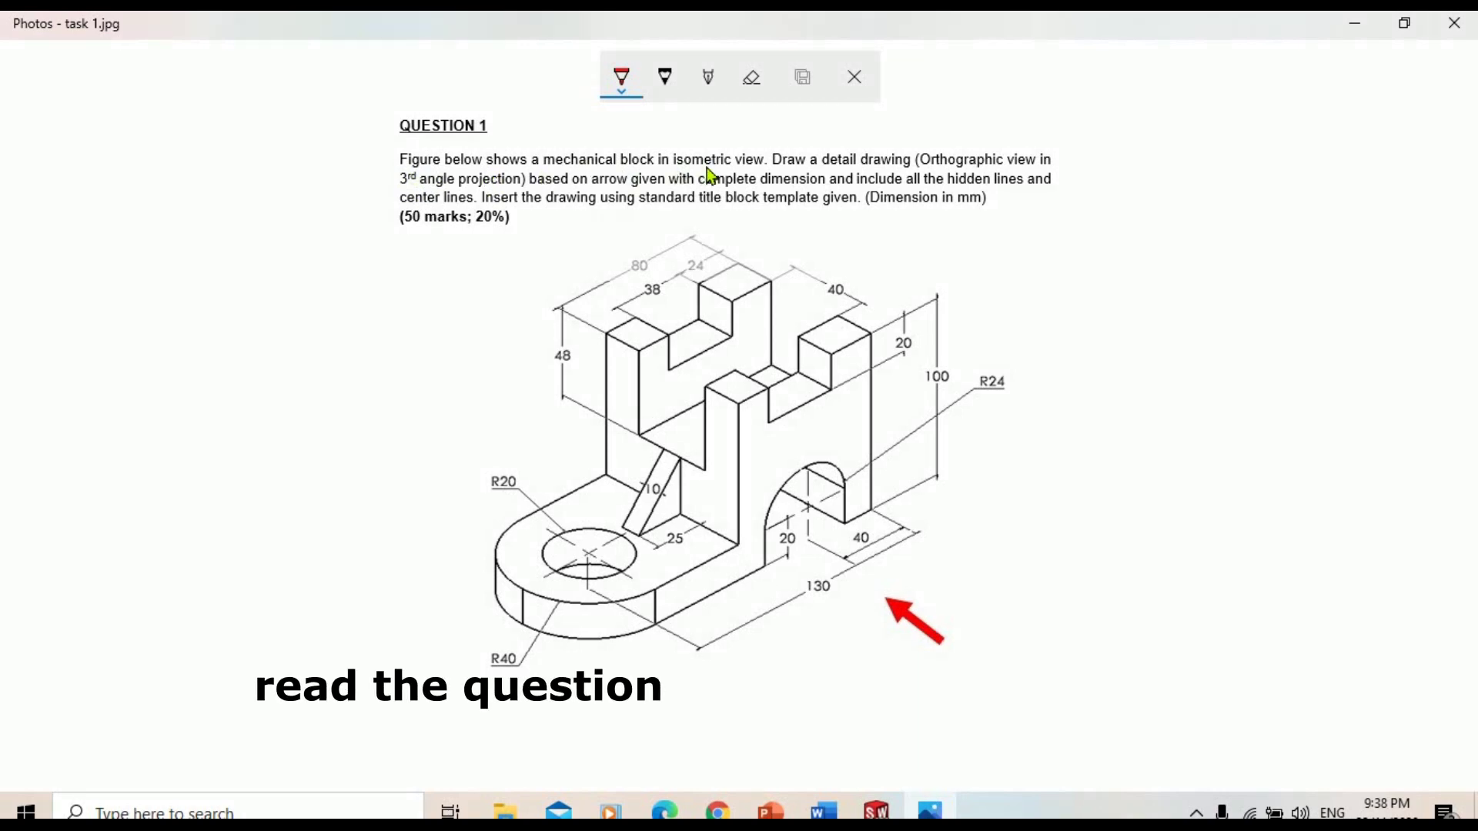
# Mark the detail drawing, 3rd angle, arrow, dimension, hidden line and title block requirements in red
pyautogui.moveTo(769, 168); pyautogui.dragTo(815, 168)
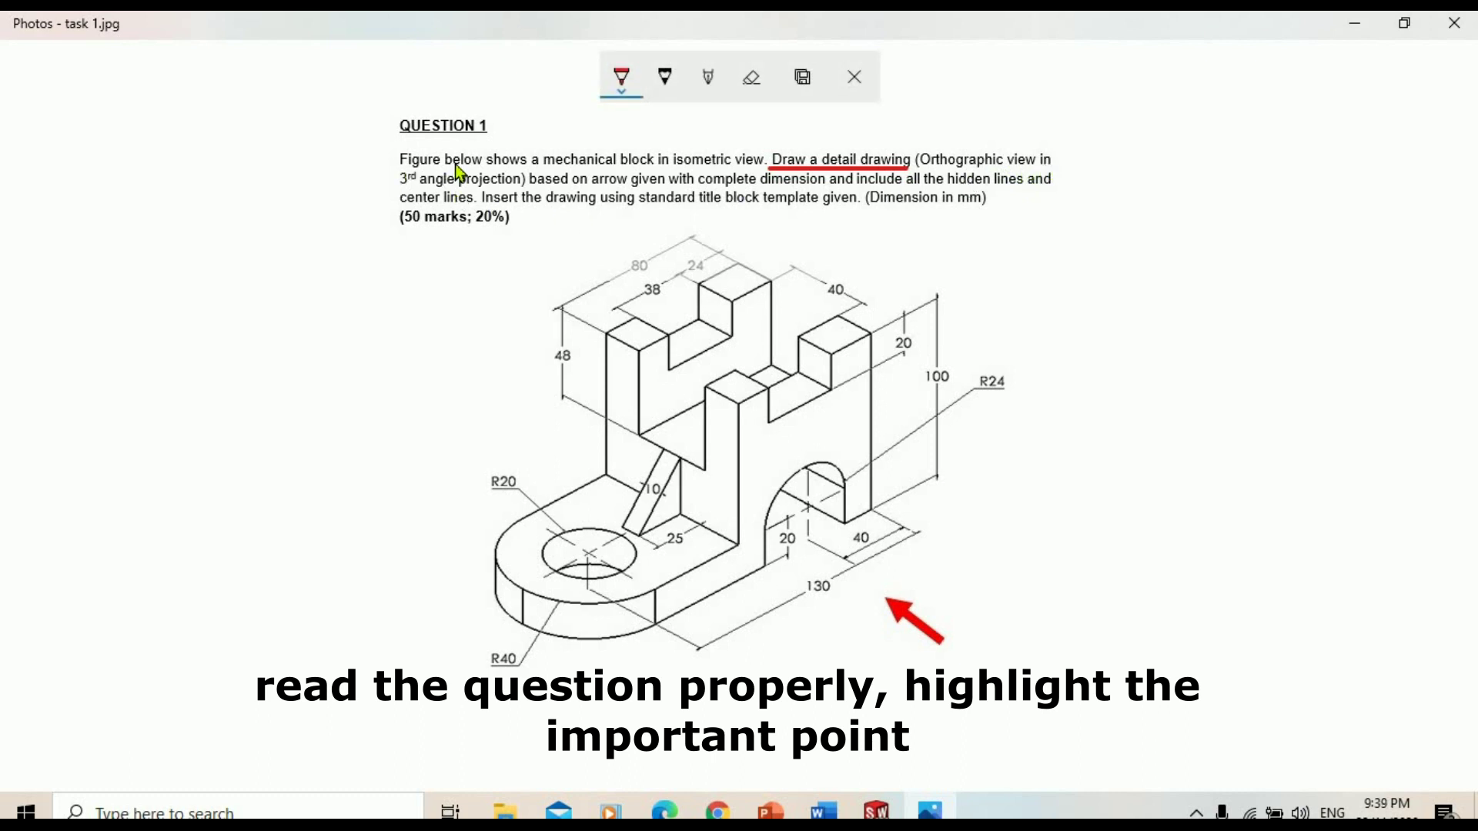
pyautogui.moveTo(454, 164); pyautogui.dragTo(383, 183)
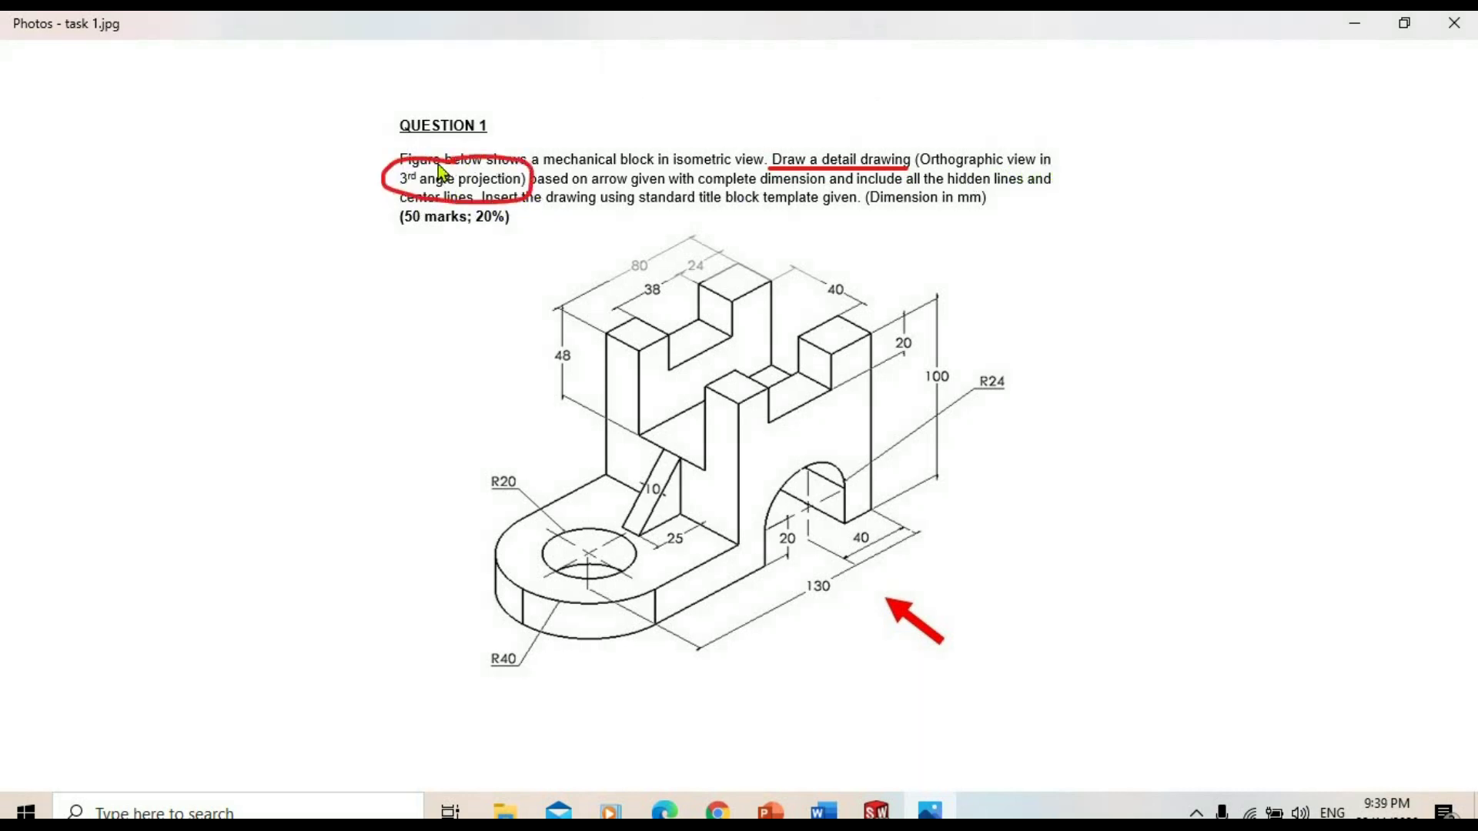
pyautogui.moveTo(608, 162); pyautogui.dragTo(647, 164)
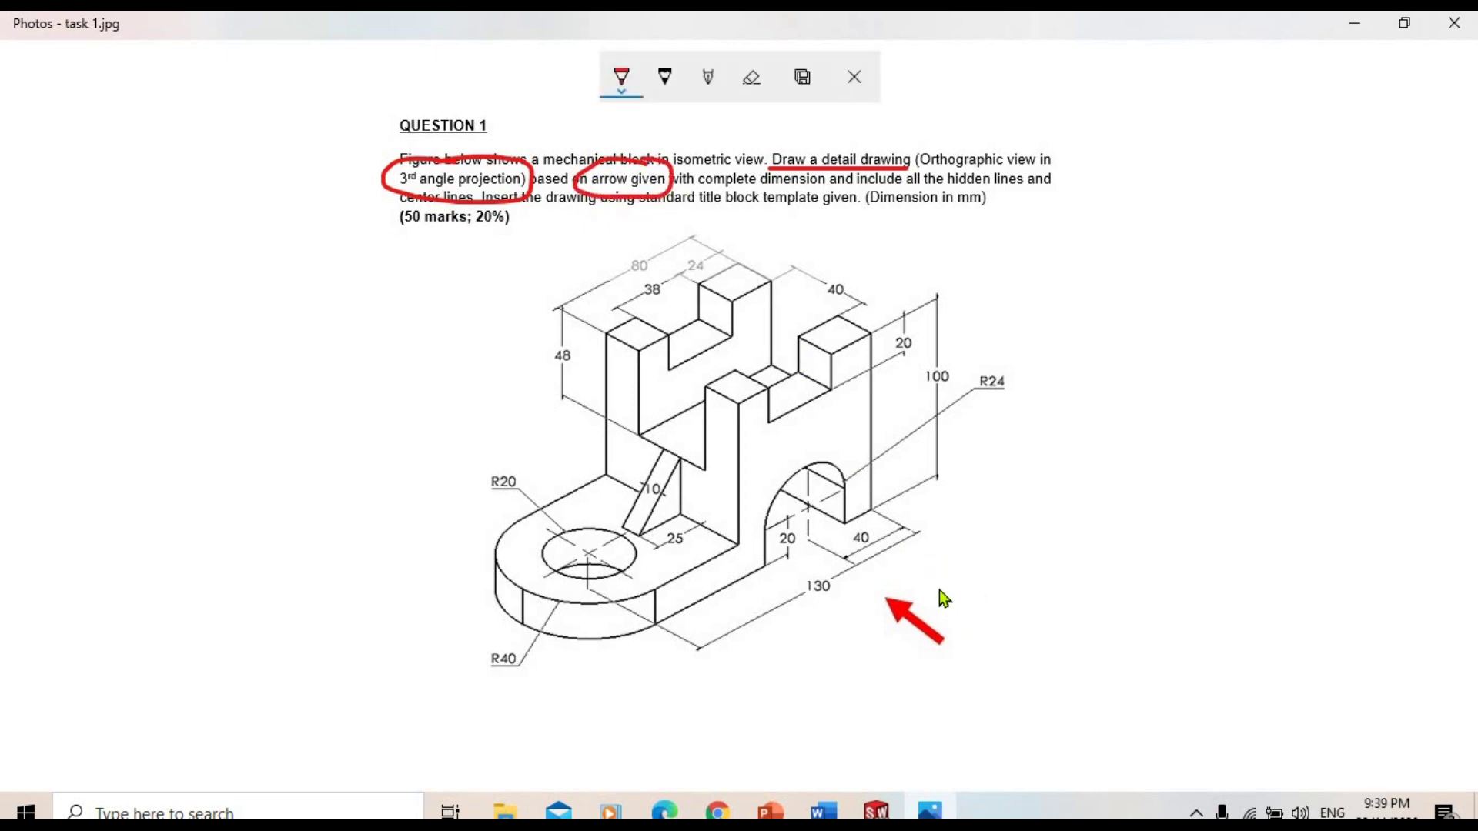
pyautogui.moveTo(938, 583); pyautogui.dragTo(869, 573)
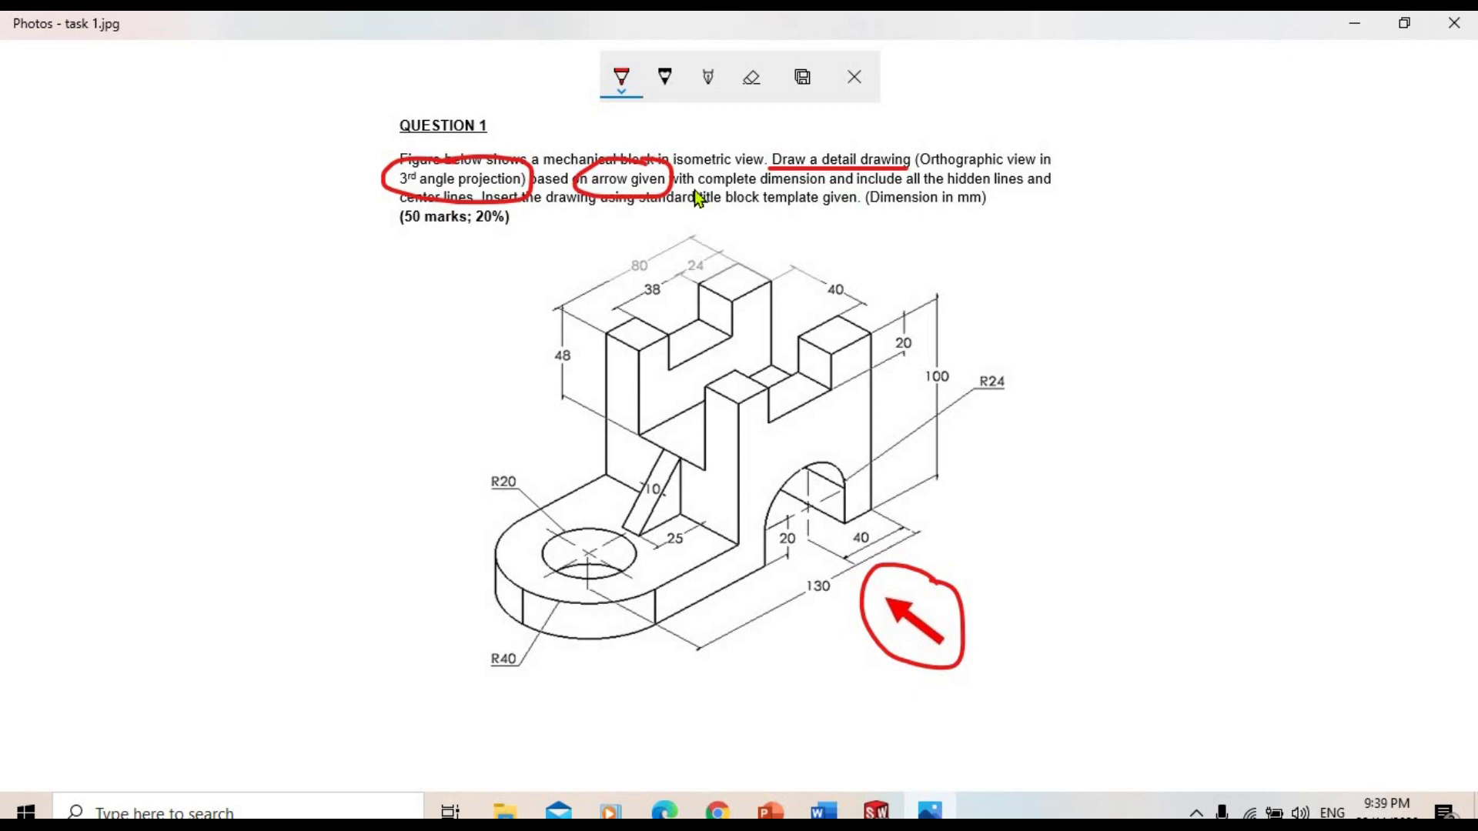
pyautogui.moveTo(684, 187); pyautogui.dragTo(743, 187)
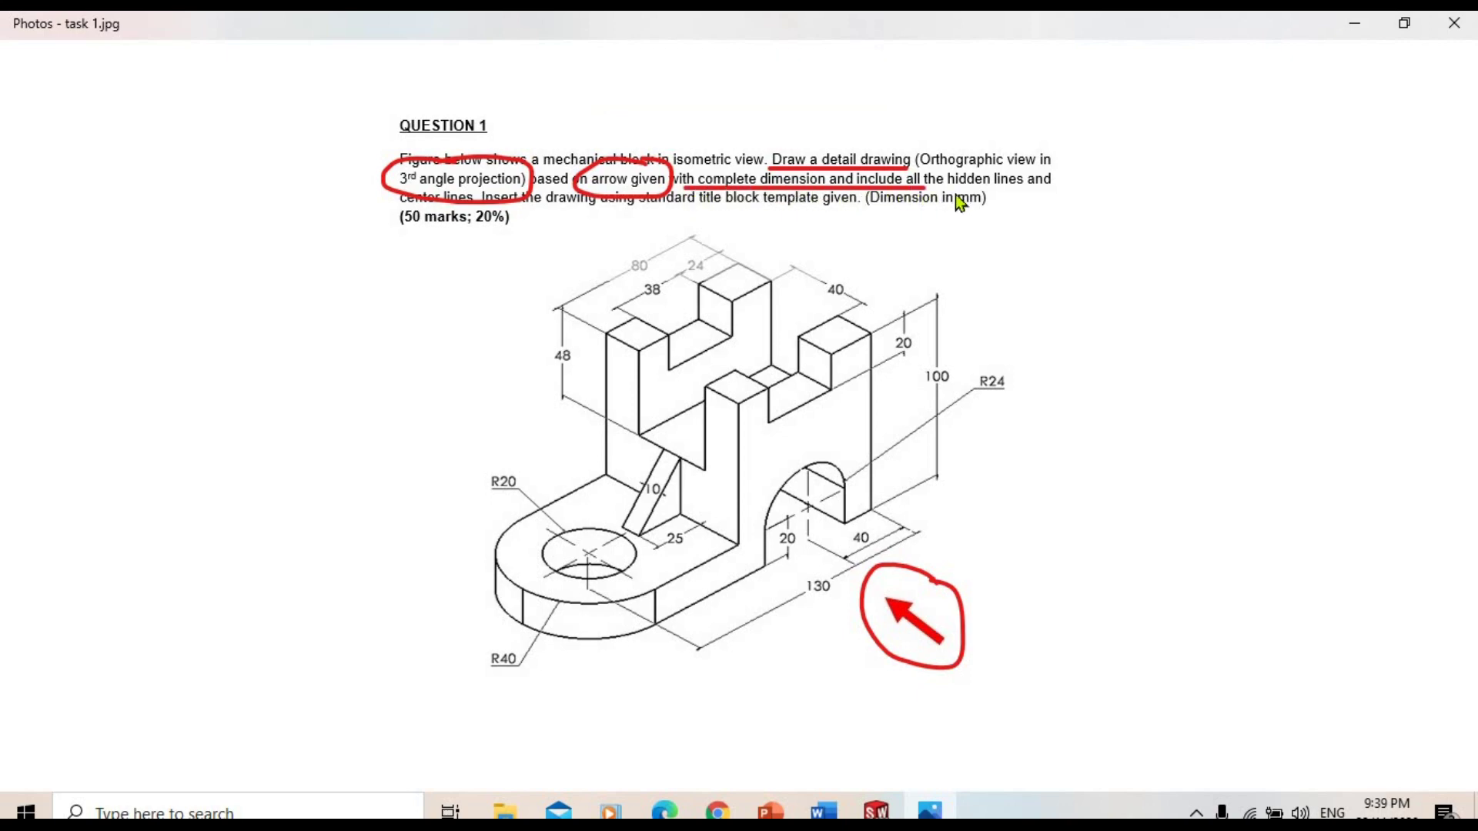
pyautogui.moveTo(954, 201); pyautogui.dragTo(1023, 194)
pyautogui.moveTo(600, 214); pyautogui.dragTo(731, 216)
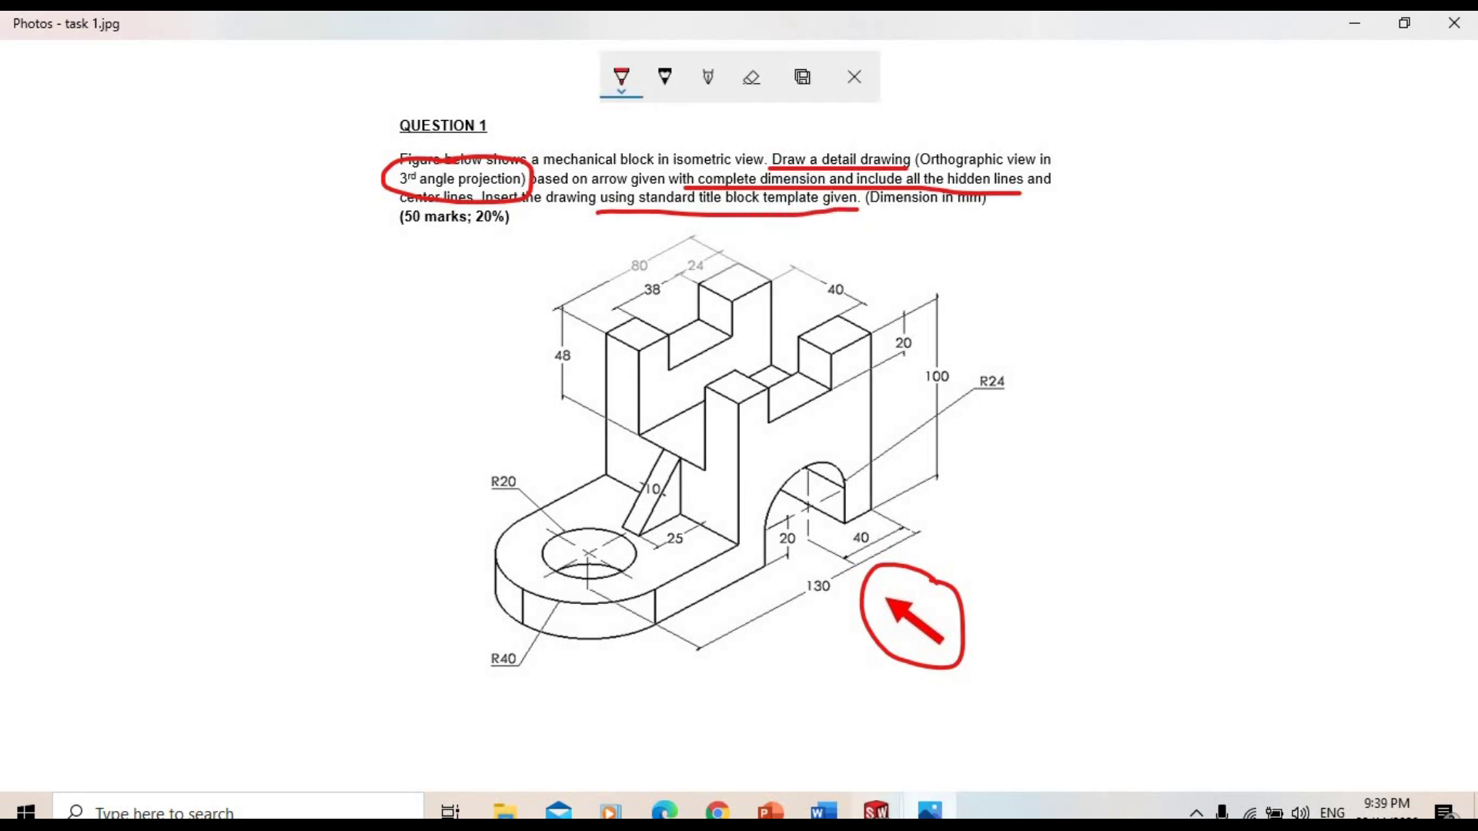
pyautogui.click(990, 716)
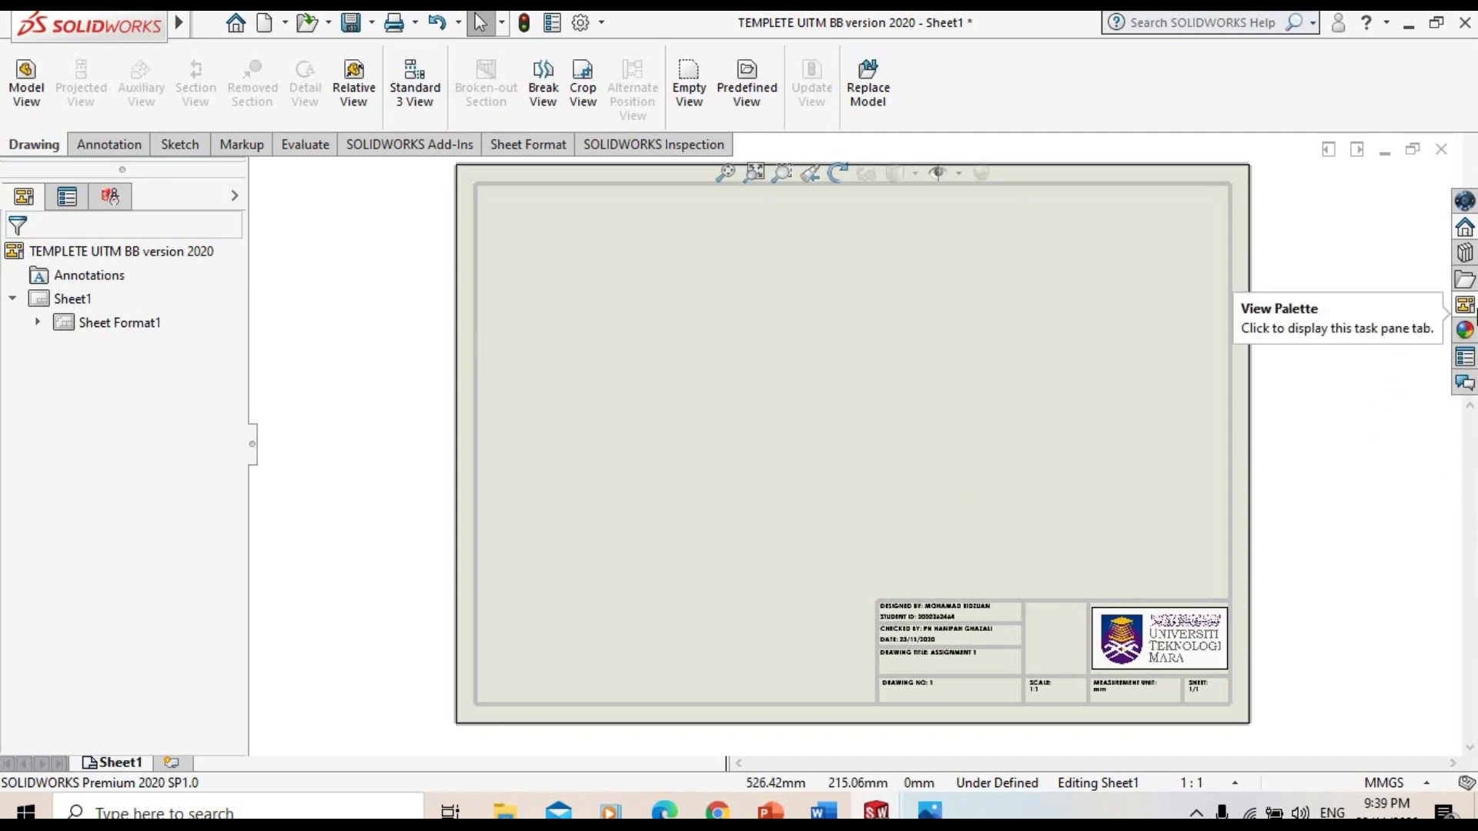
# Load the SOALAN 2 part from the ASSGT folder into the View Palette as the view source
pyautogui.click(1474, 315)
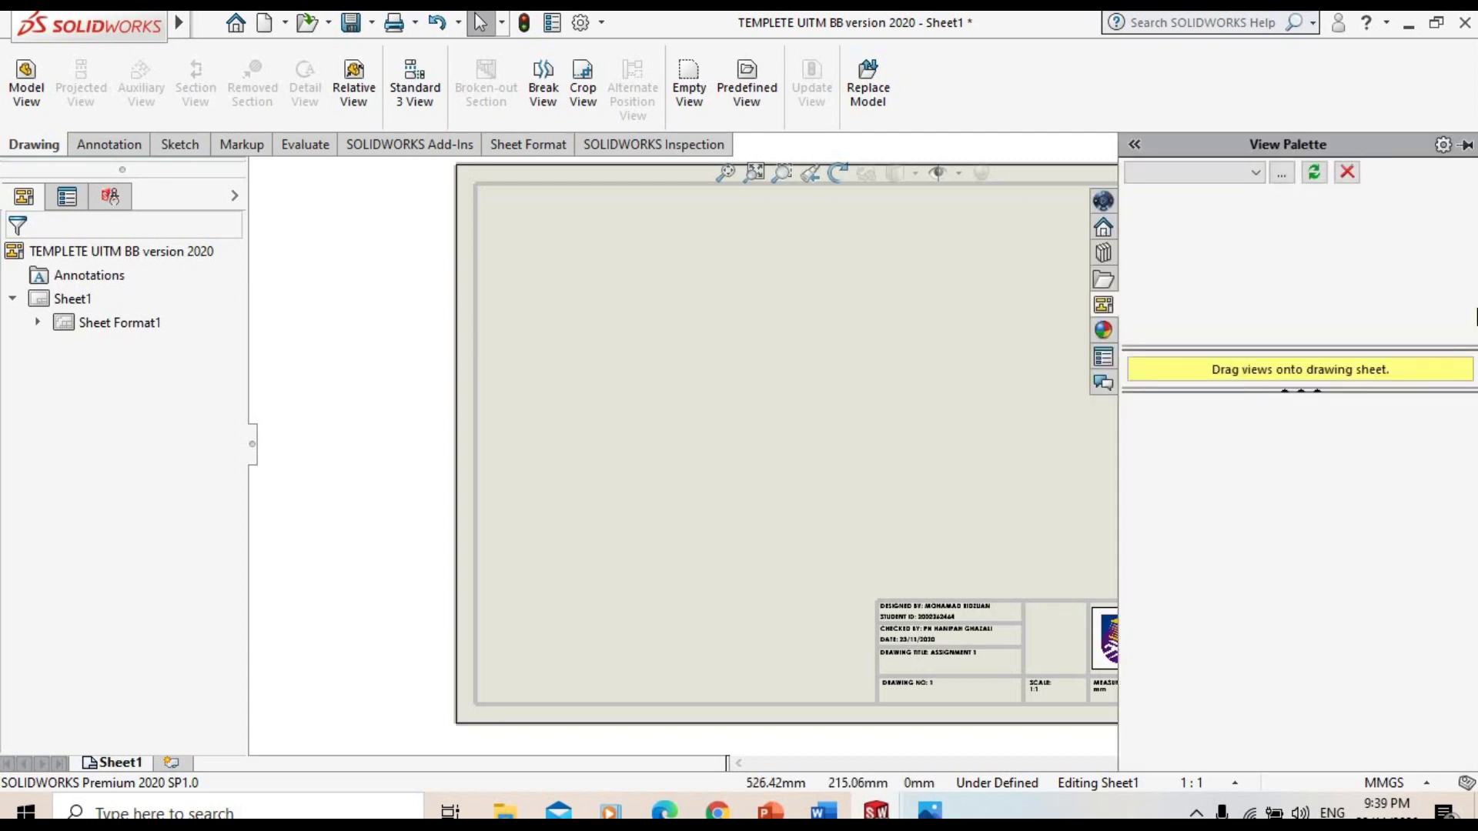
pyautogui.click(1256, 173)
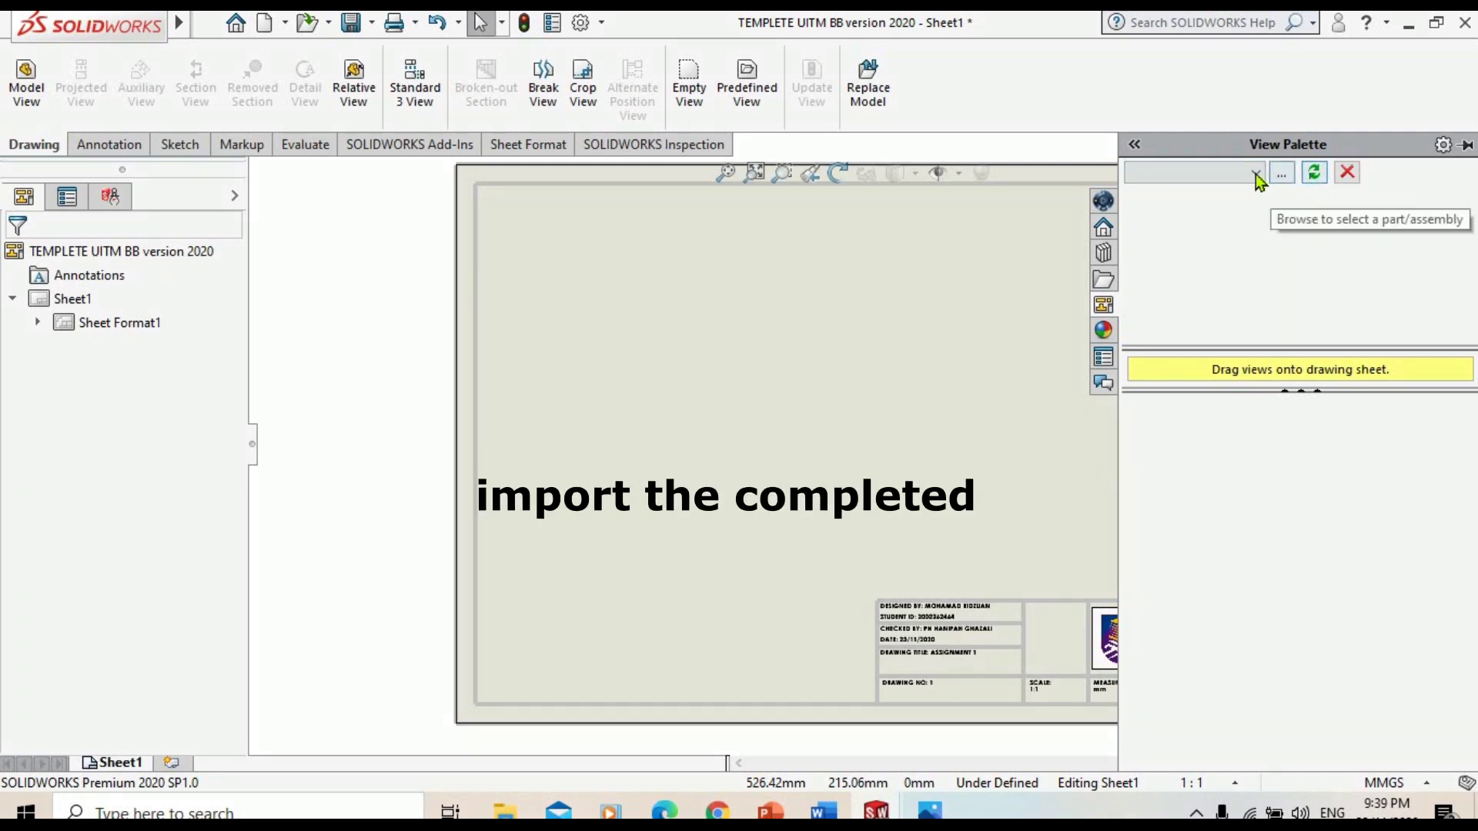
pyautogui.click(1279, 177)
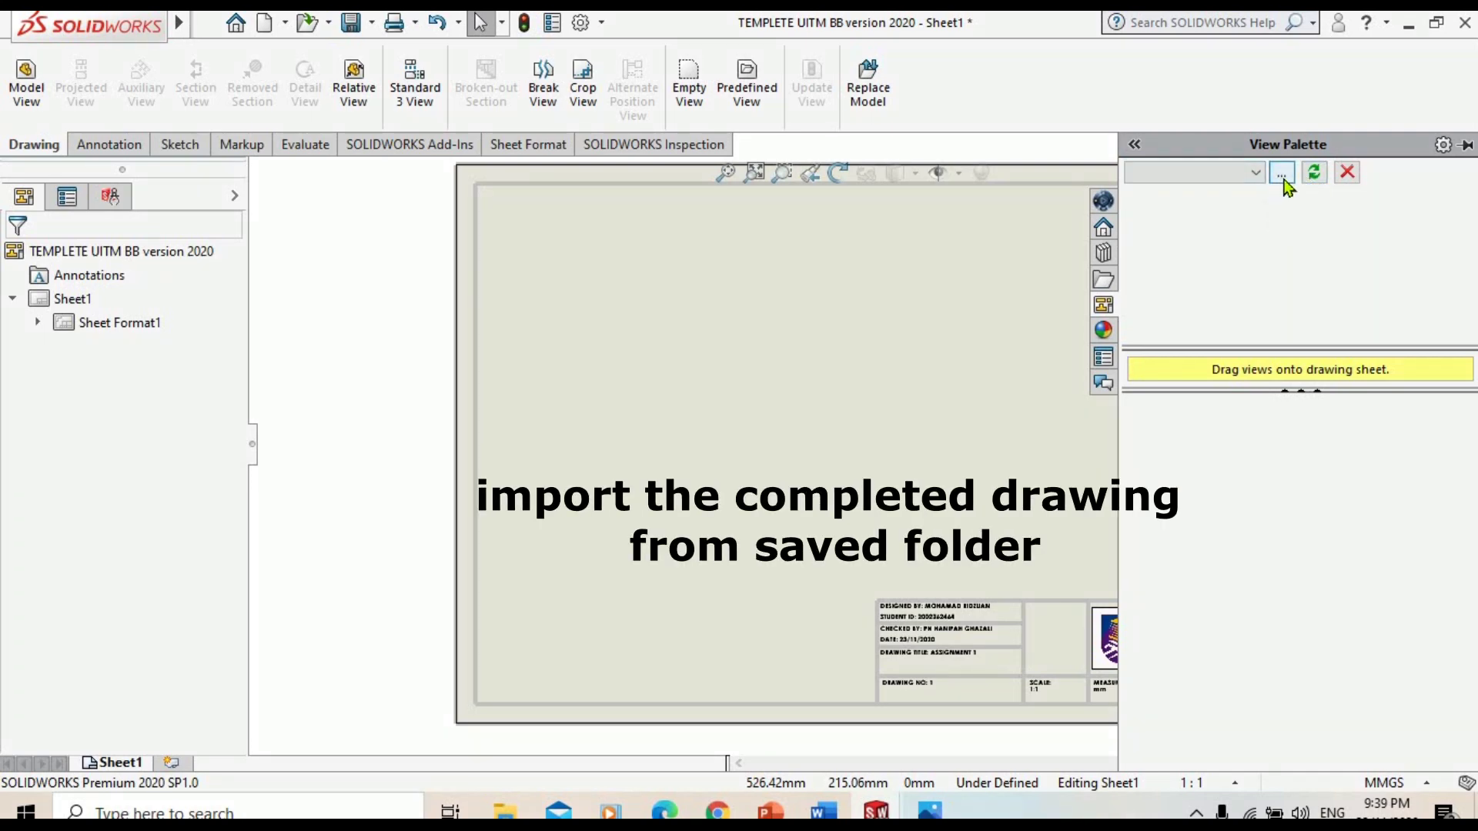
pyautogui.click(1282, 177)
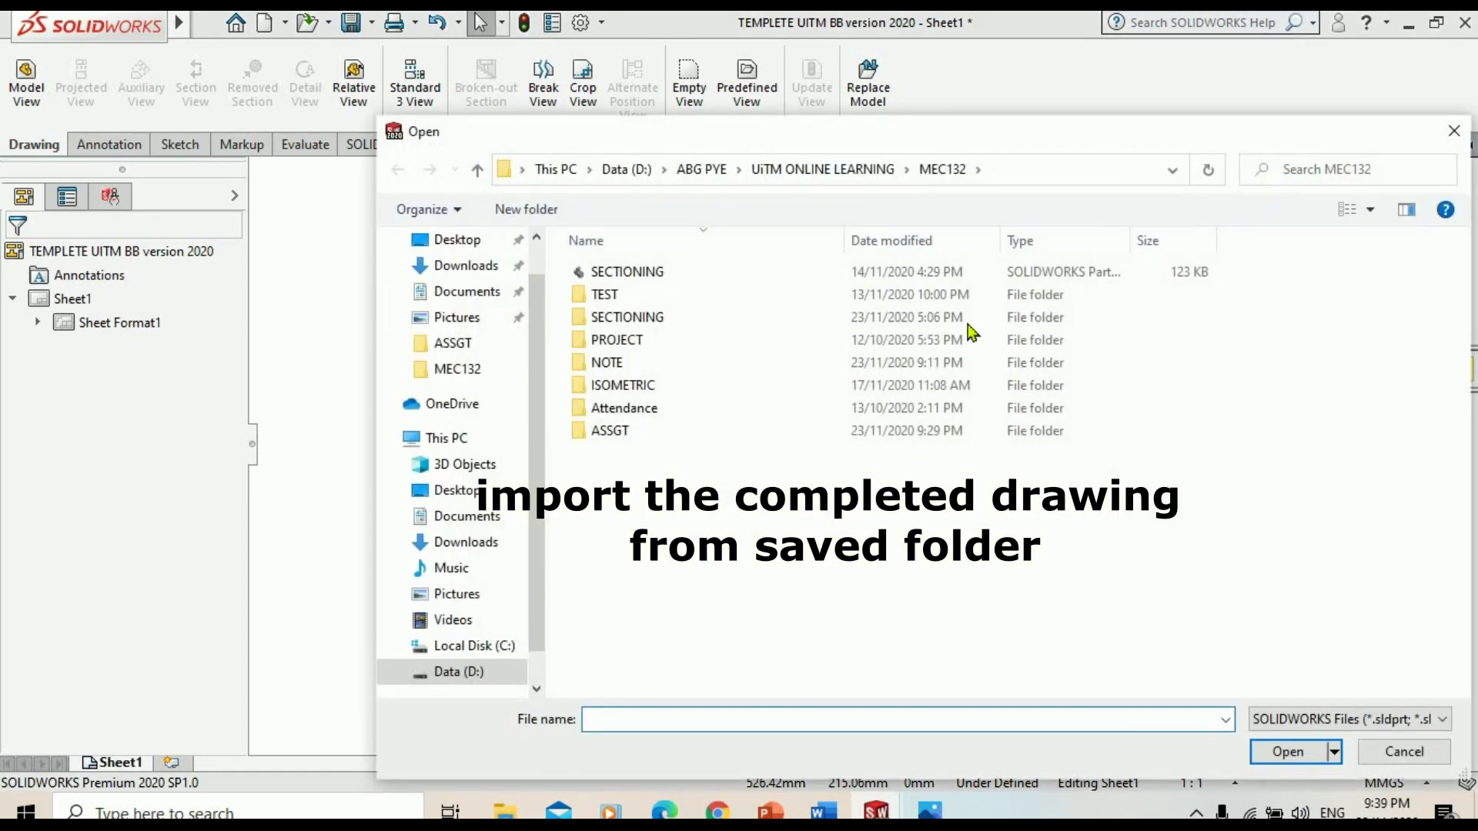
pyautogui.doubleClick(612, 432)
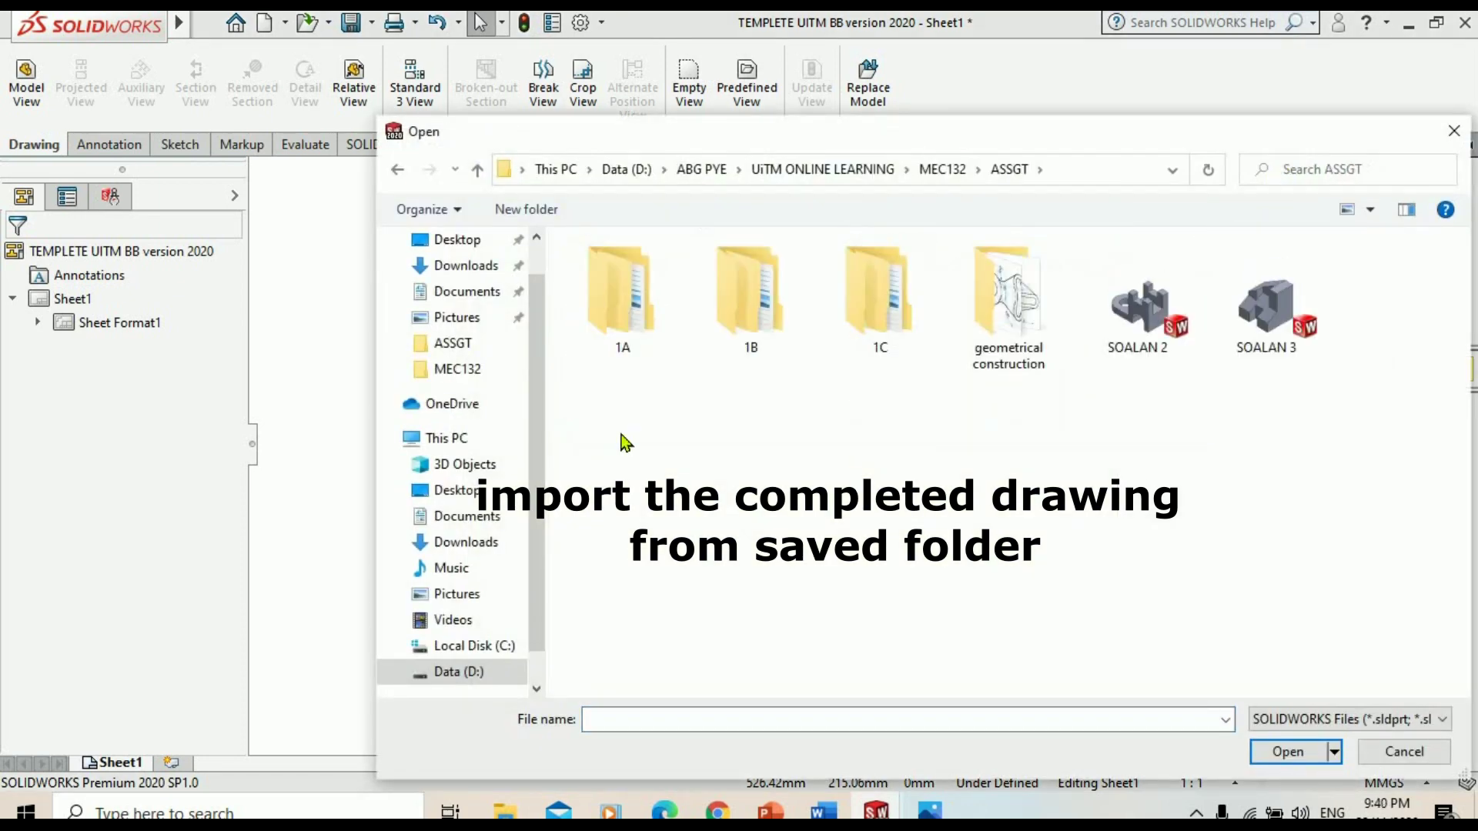
pyautogui.click(1133, 312)
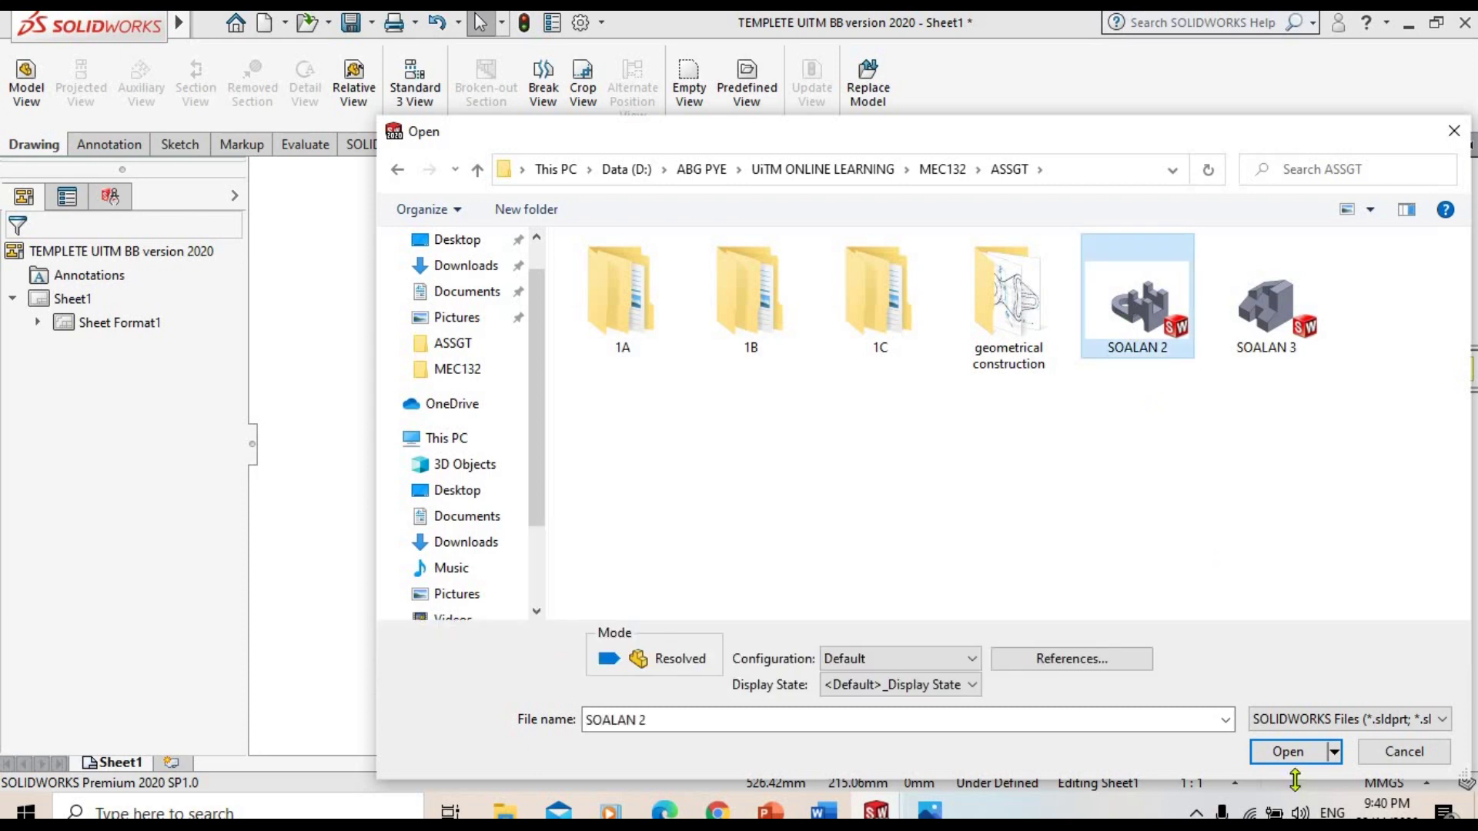
pyautogui.click(1287, 752)
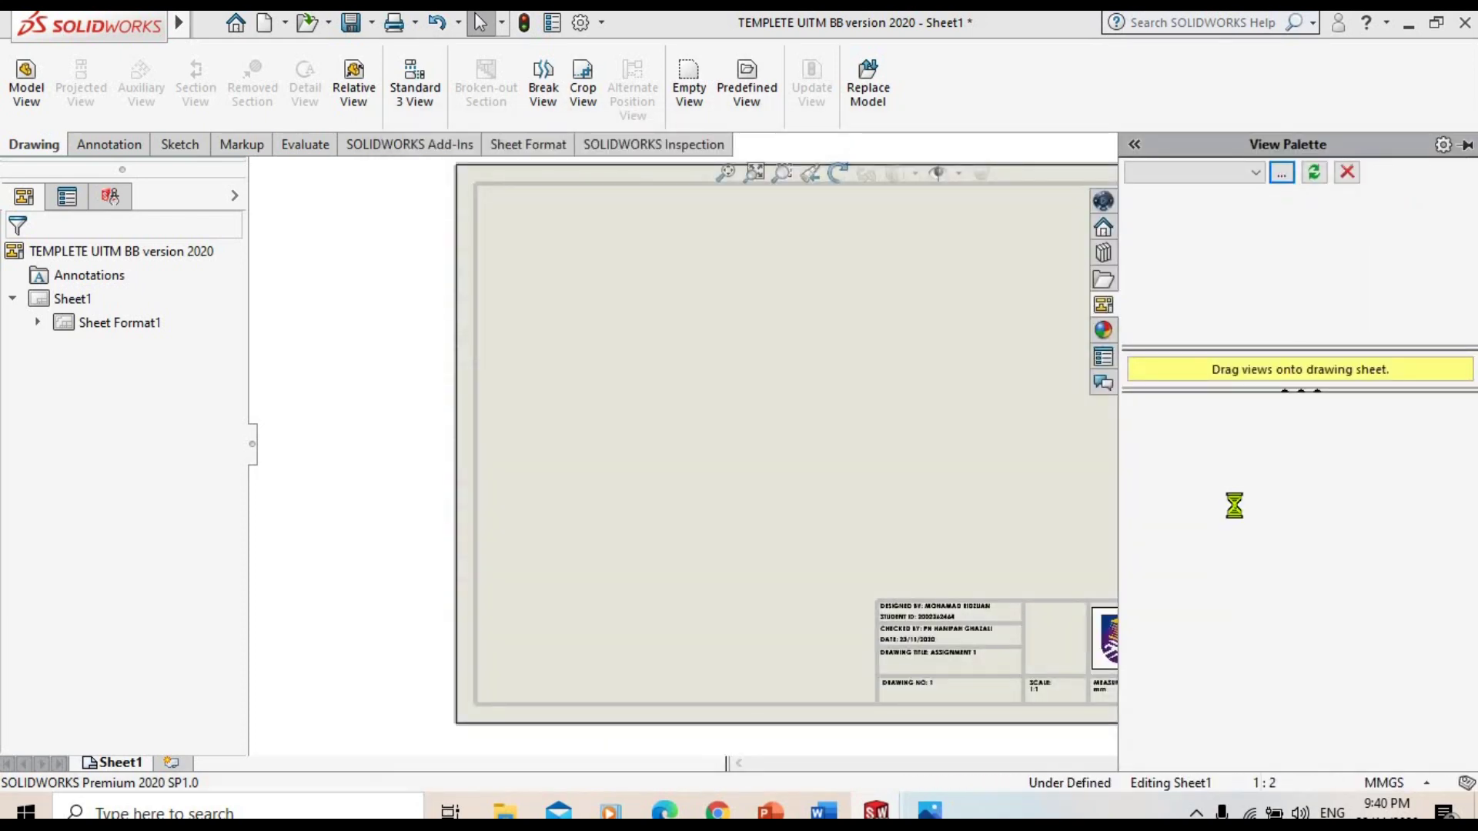
pyautogui.click(930, 810)
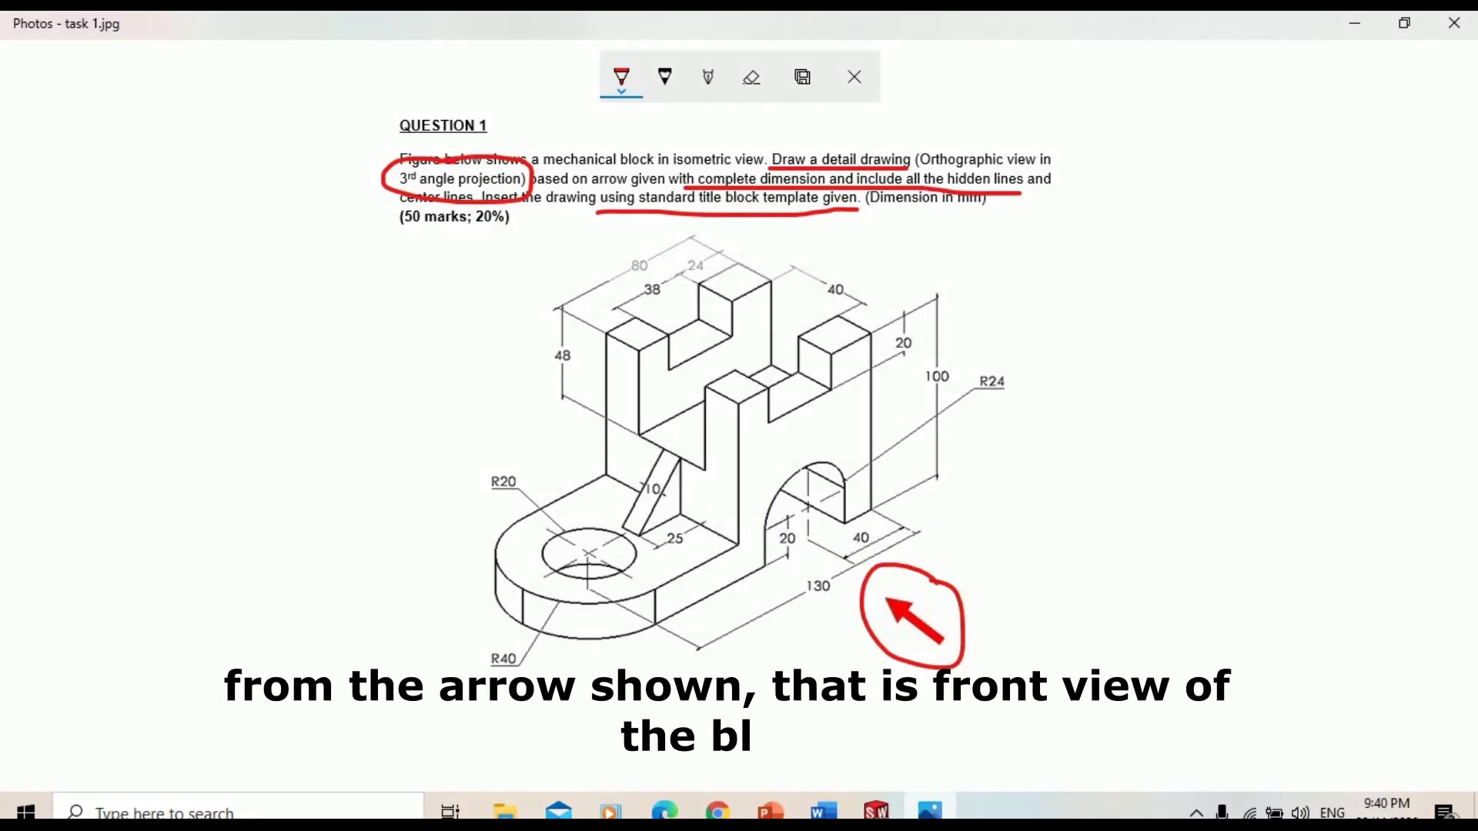
# Back in SOLIDWORKS, drag SOALAN 2's front view from the View Palette onto the sheet
pyautogui.hotkey('alt', 'Tab')
pyautogui.moveTo(1185, 448); pyautogui.dragTo(649, 478)
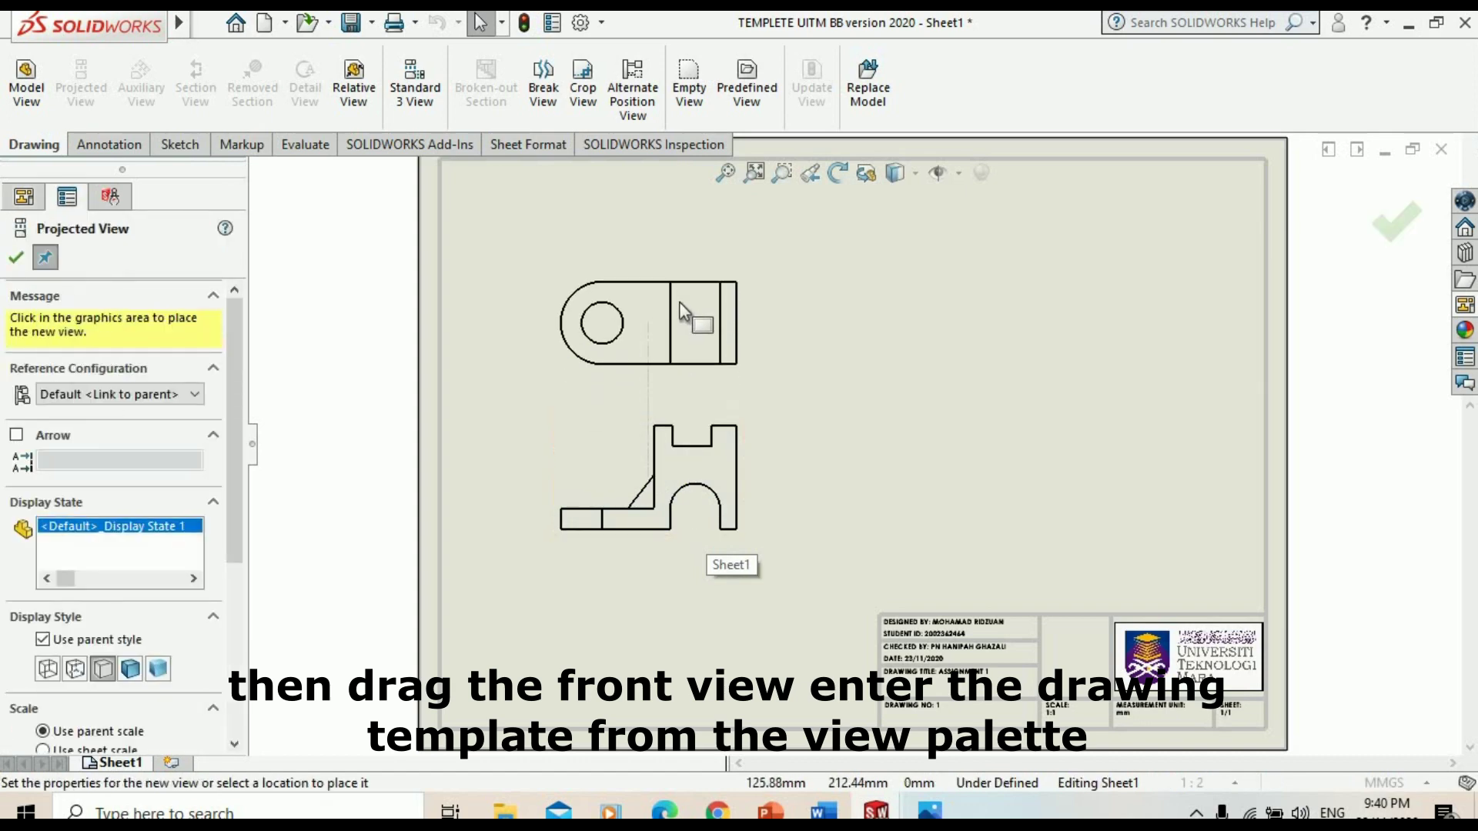
# Project a top view above, an isometric view upper-left, and a side view right of the front view
pyautogui.click(679, 294)
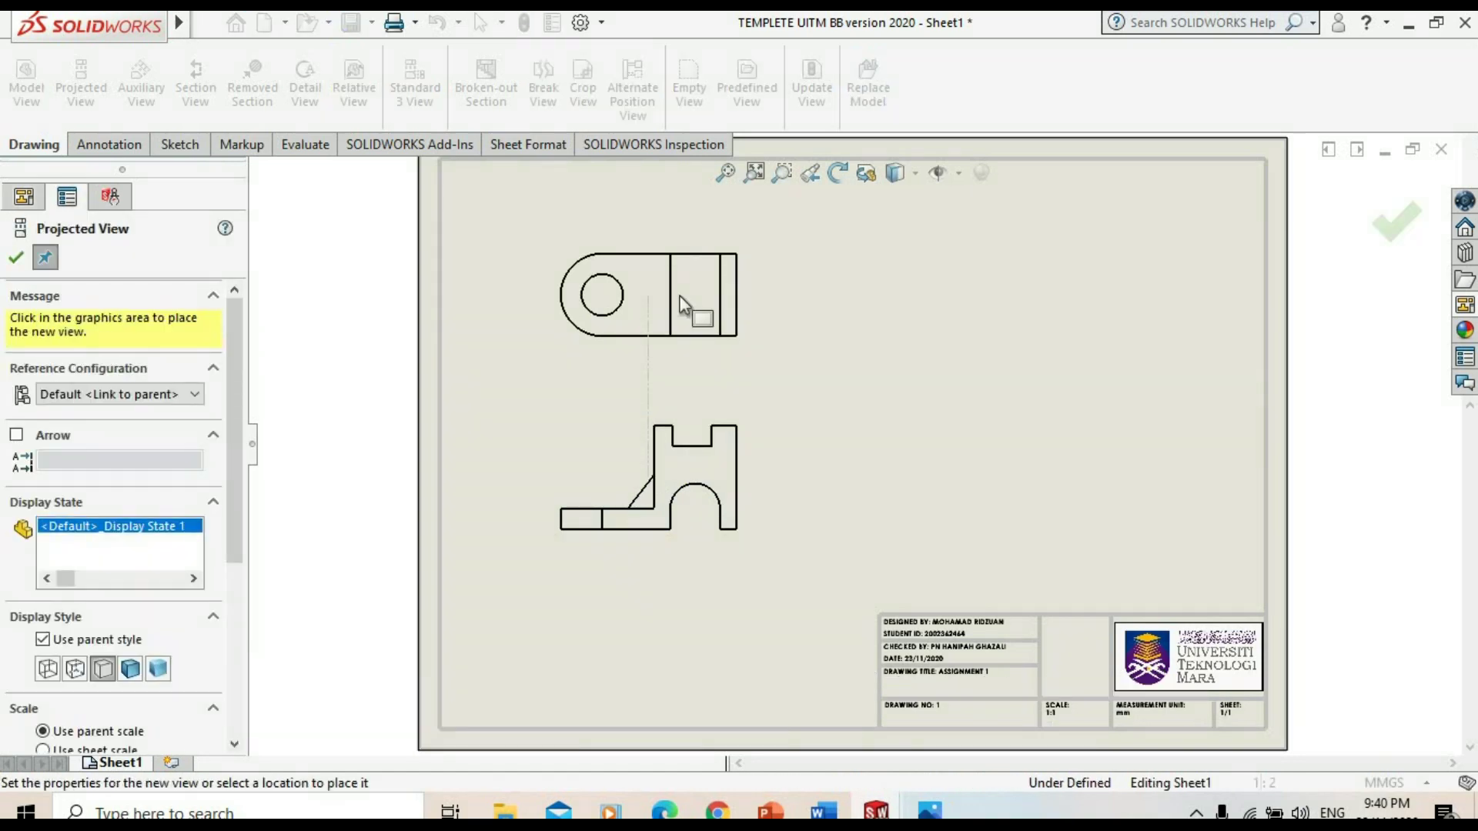
pyautogui.click(681, 304)
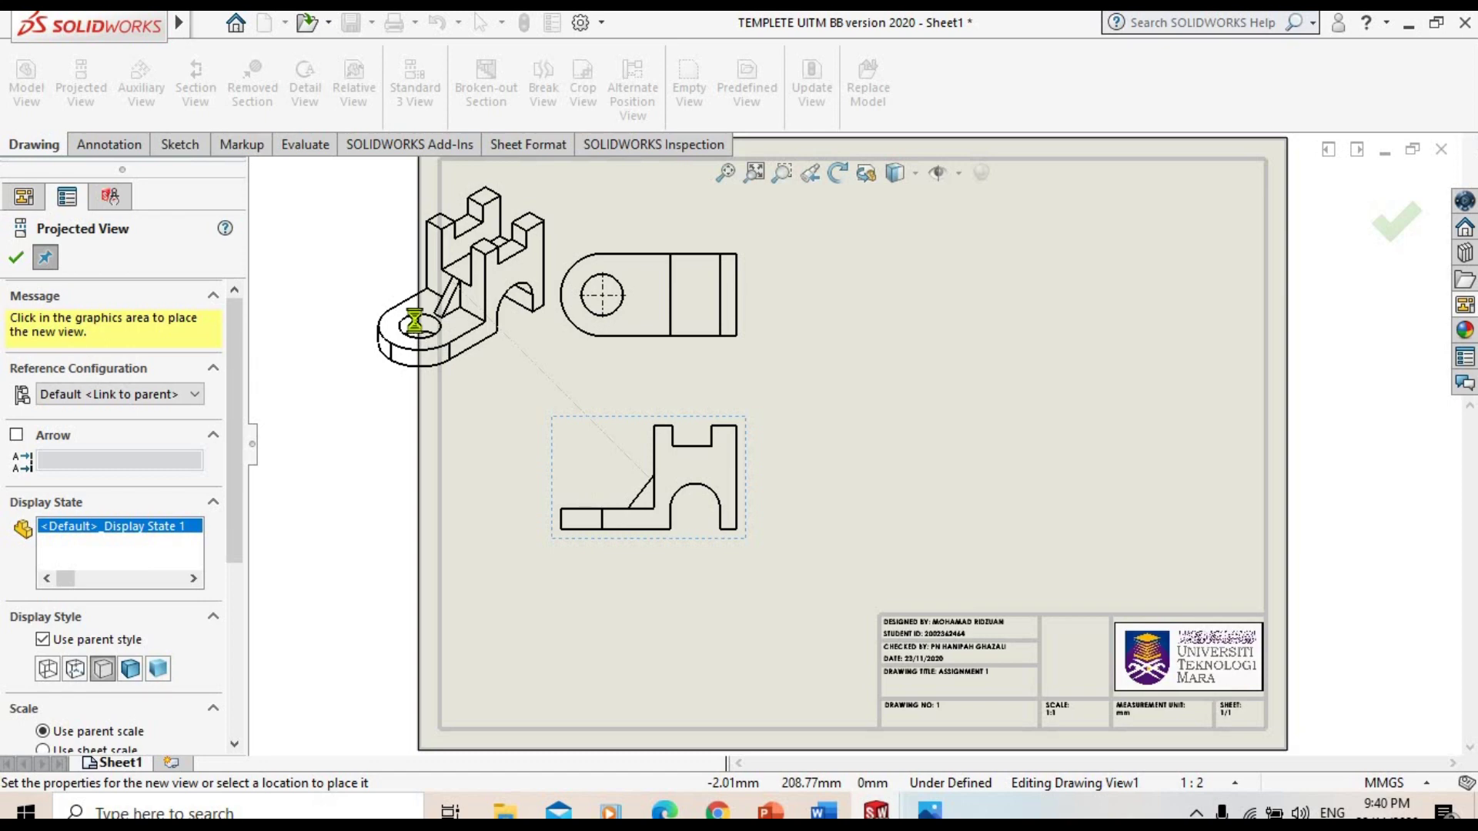
pyautogui.click(417, 325)
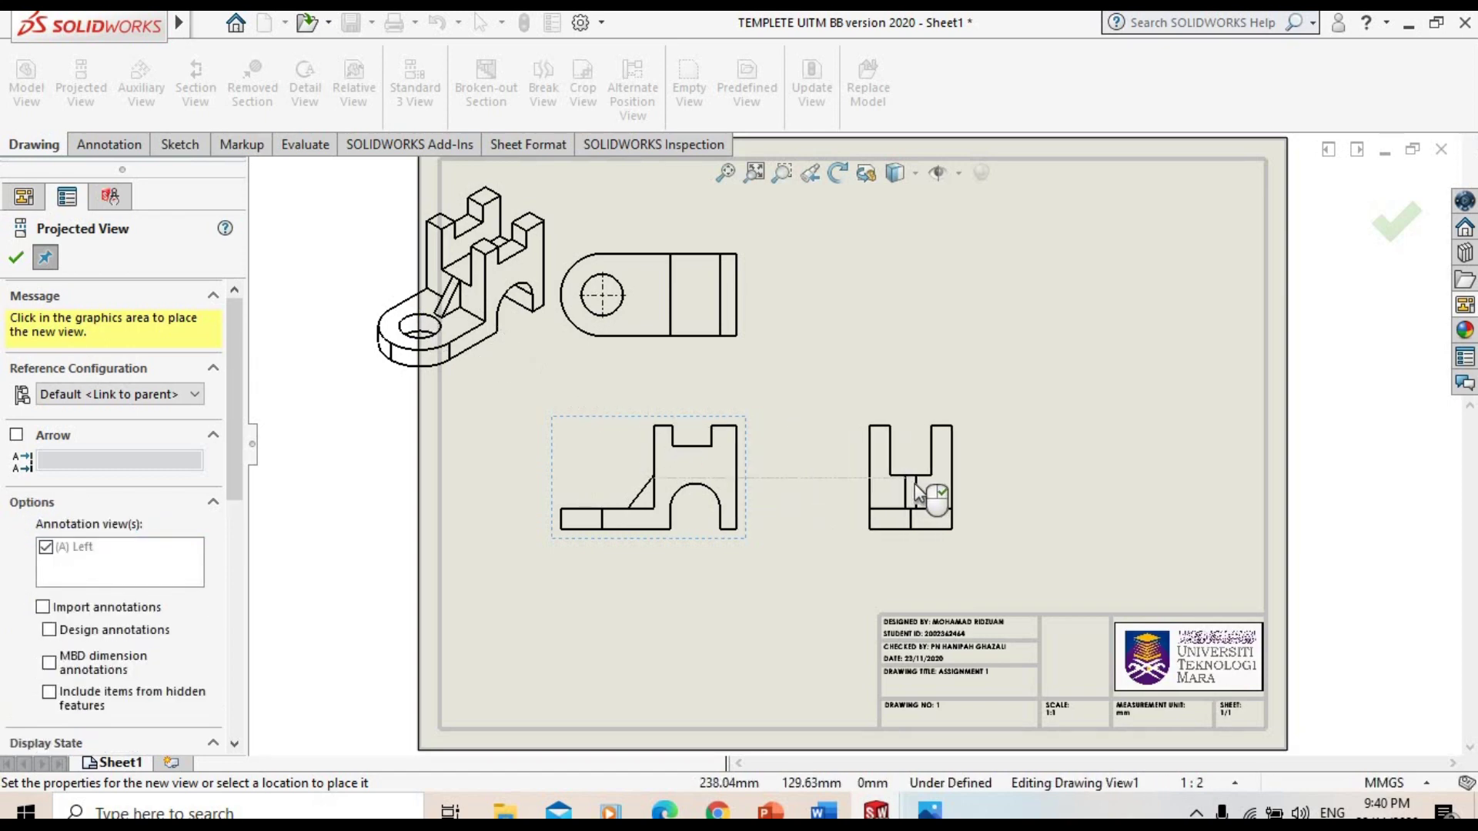
pyautogui.click(914, 484)
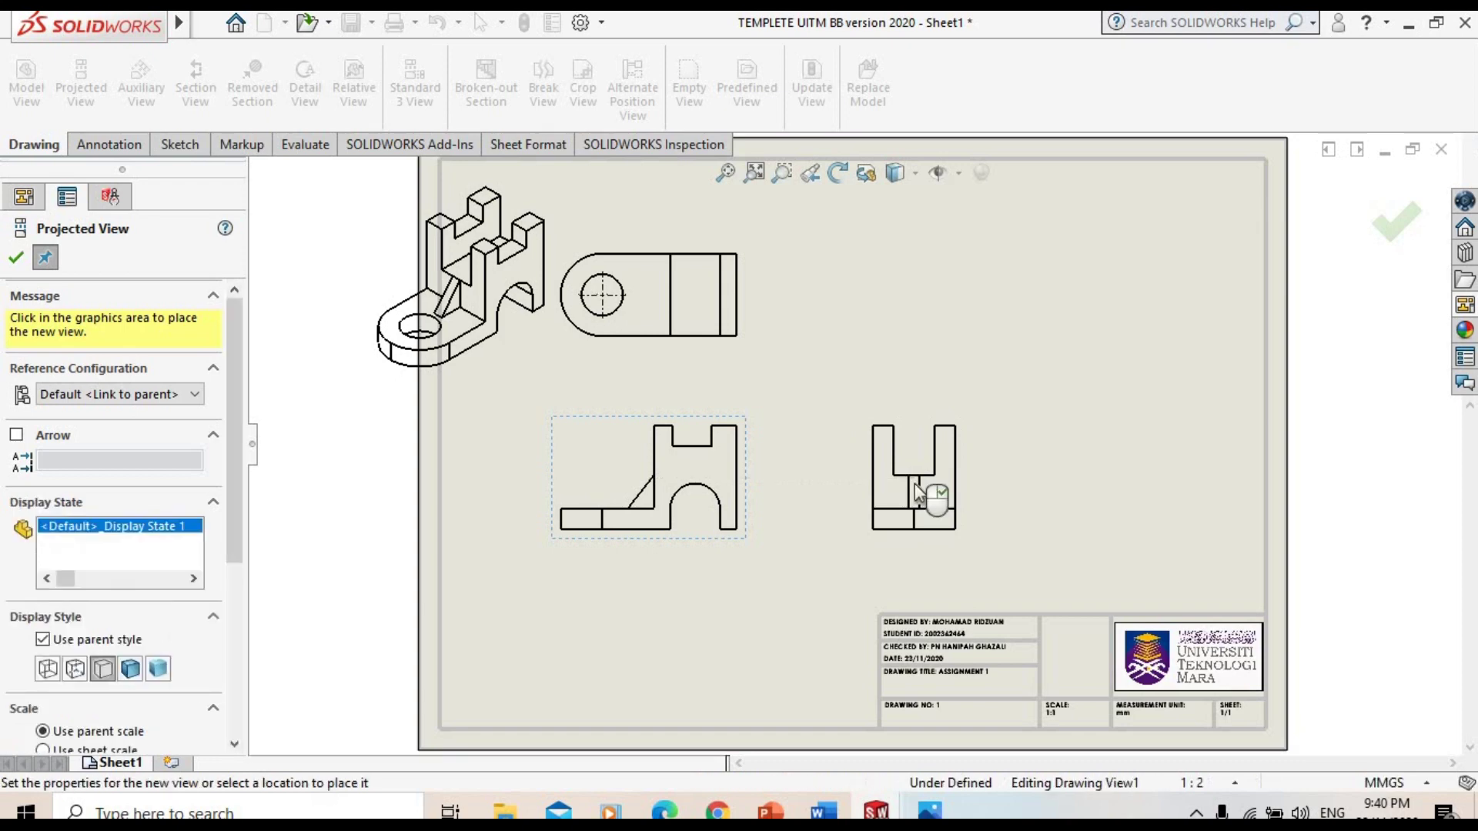
pyautogui.click(17, 260)
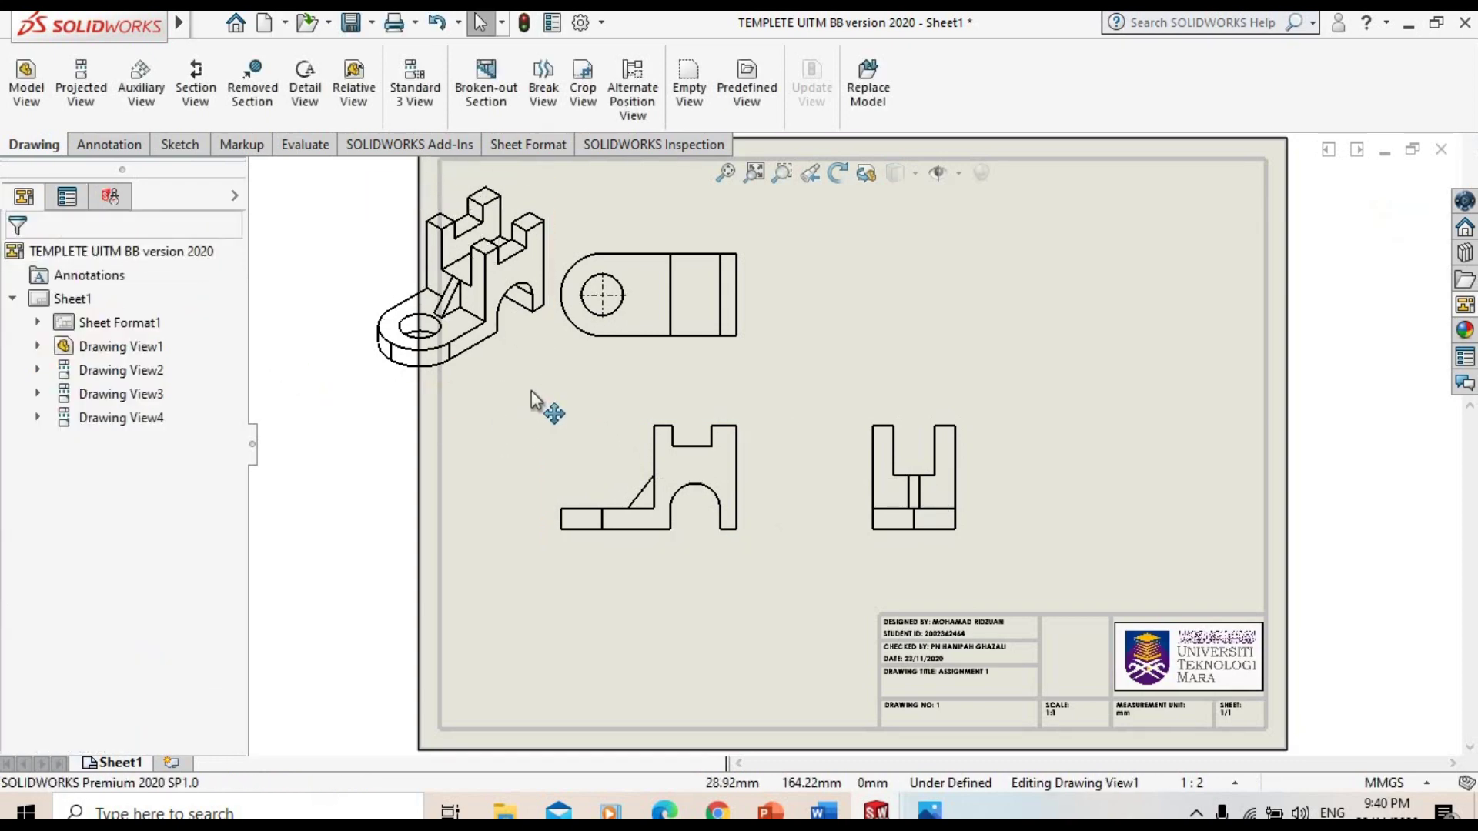
# Move the isometric view to the top right and shift the front, top and side views right
pyautogui.moveTo(779, 418); pyautogui.dragTo(1091, 405)
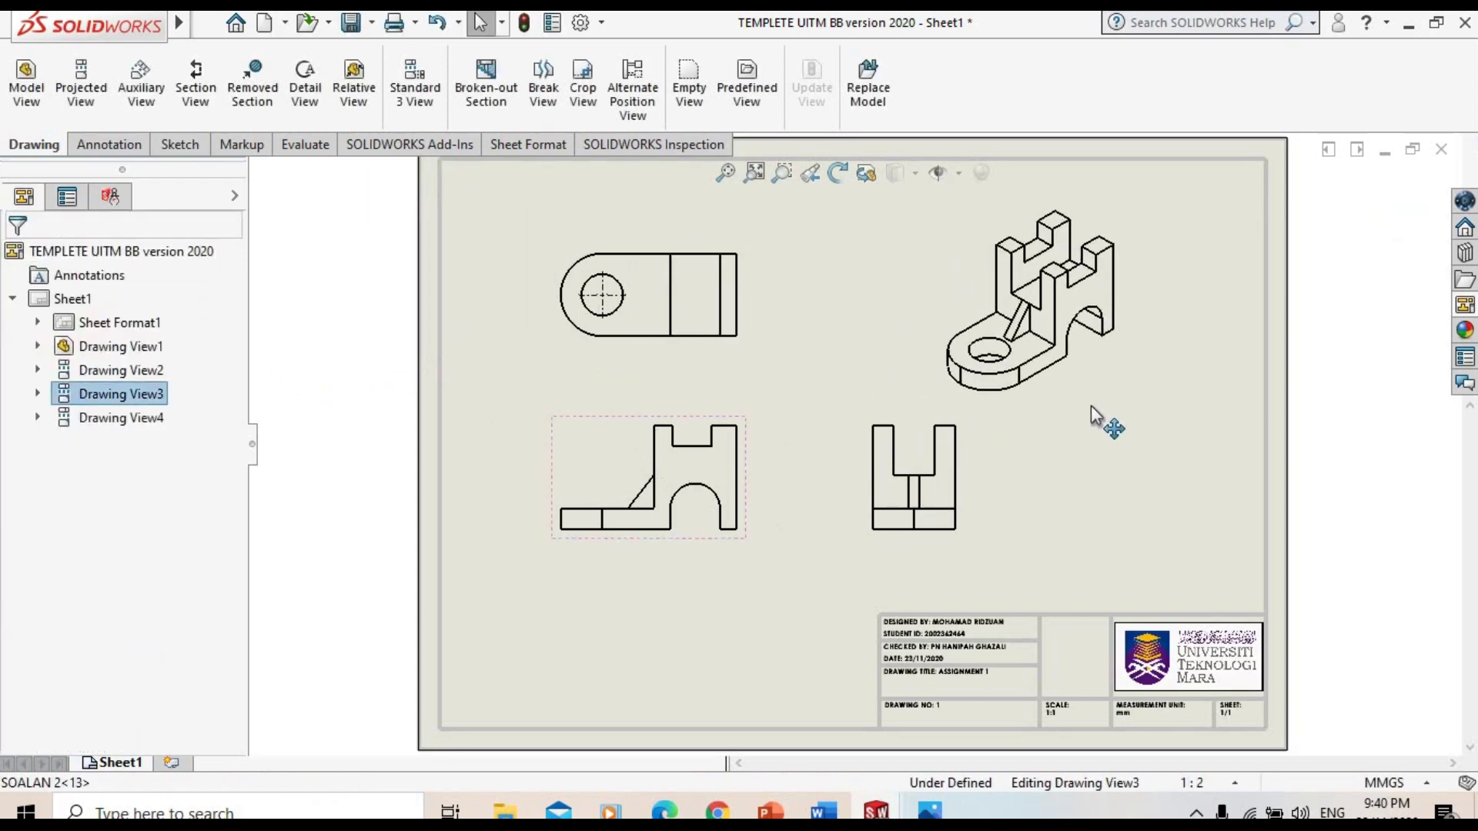
pyautogui.moveTo(747, 534); pyautogui.dragTo(819, 551)
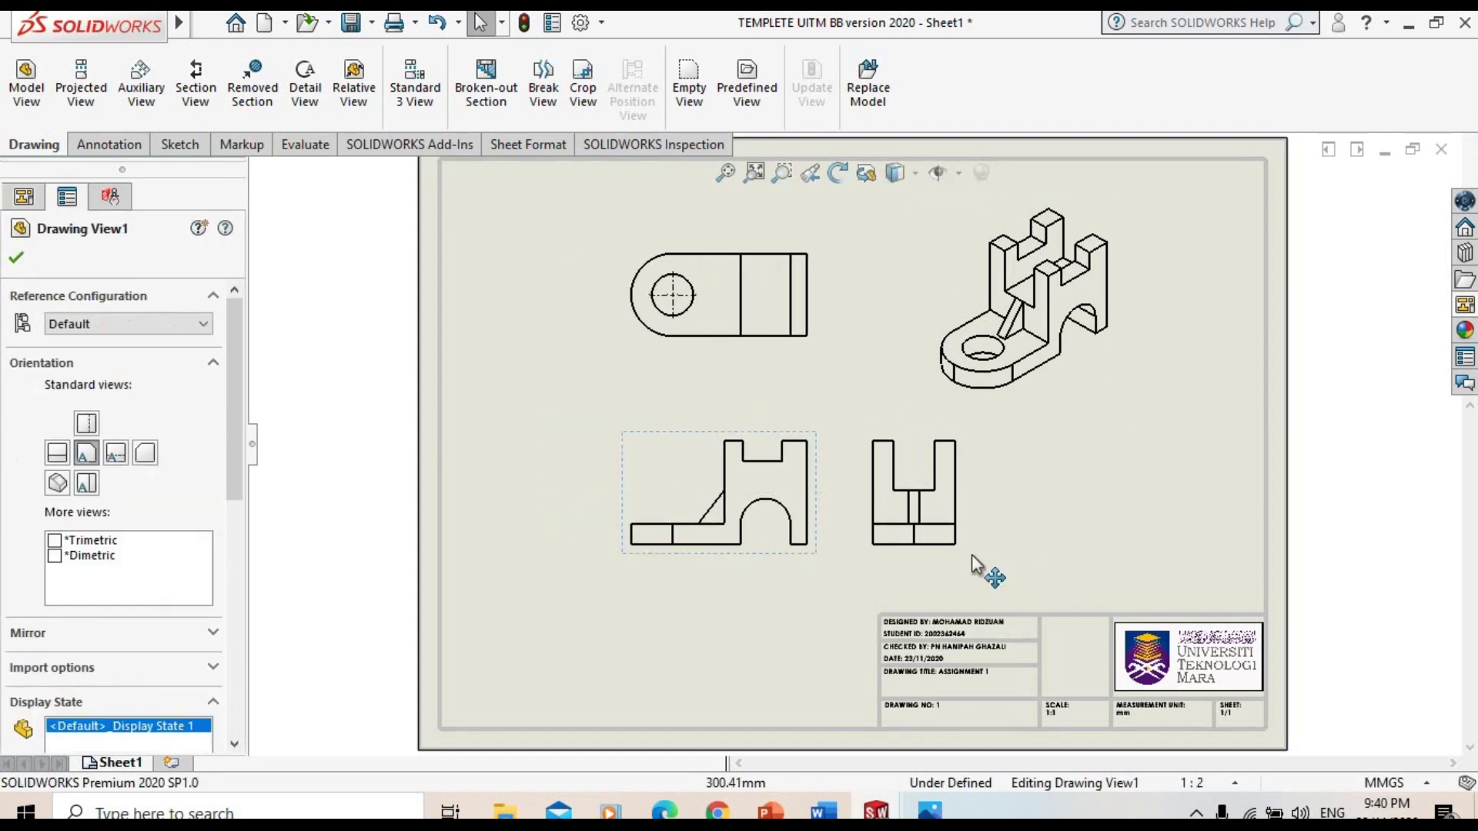
pyautogui.moveTo(1081, 554); pyautogui.dragTo(1085, 556)
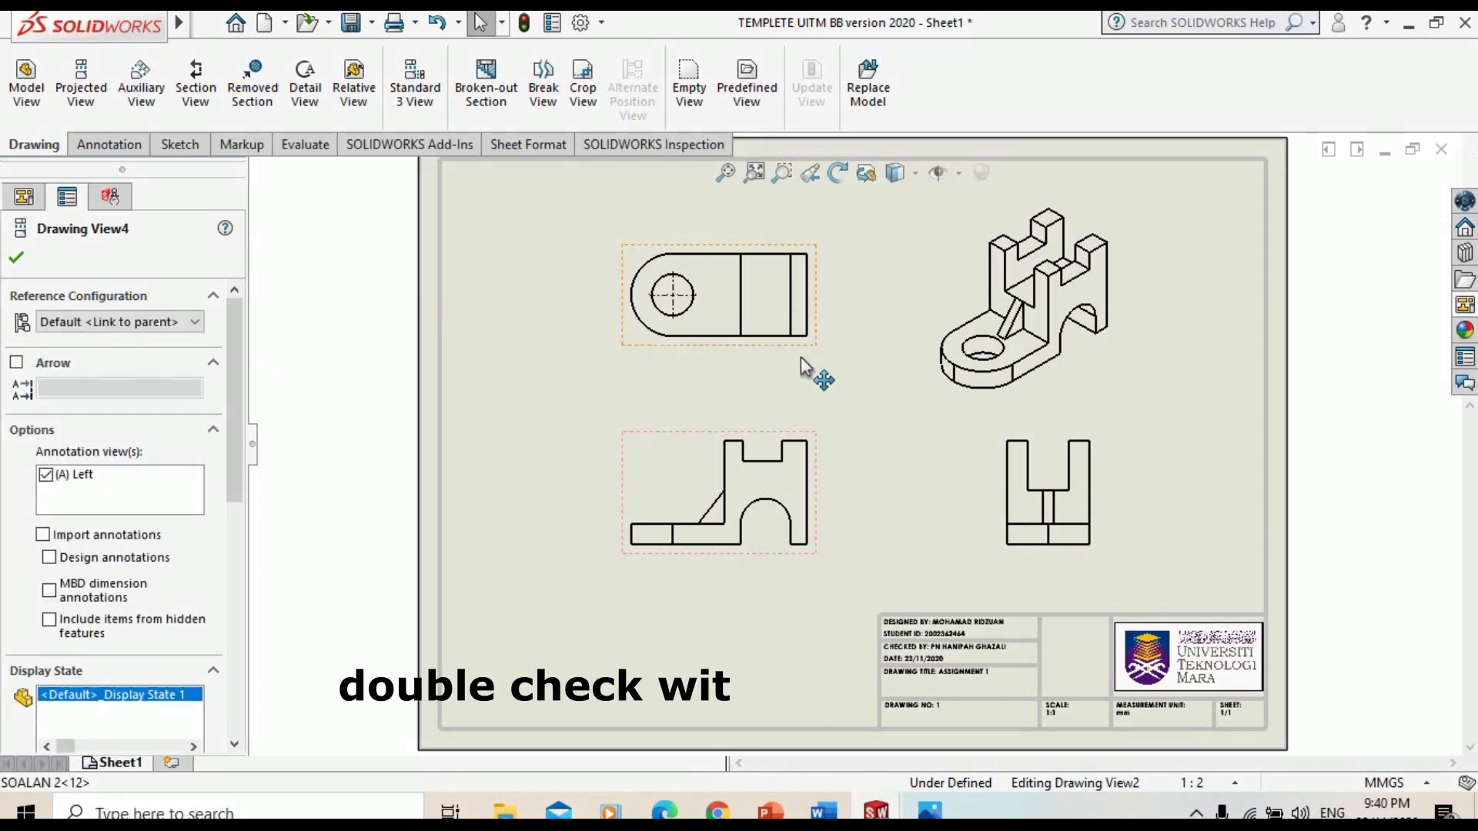
# Select the top view on the sheet and bring up its context menu
pyautogui.click(1001, 338)
pyautogui.click(1466, 307)
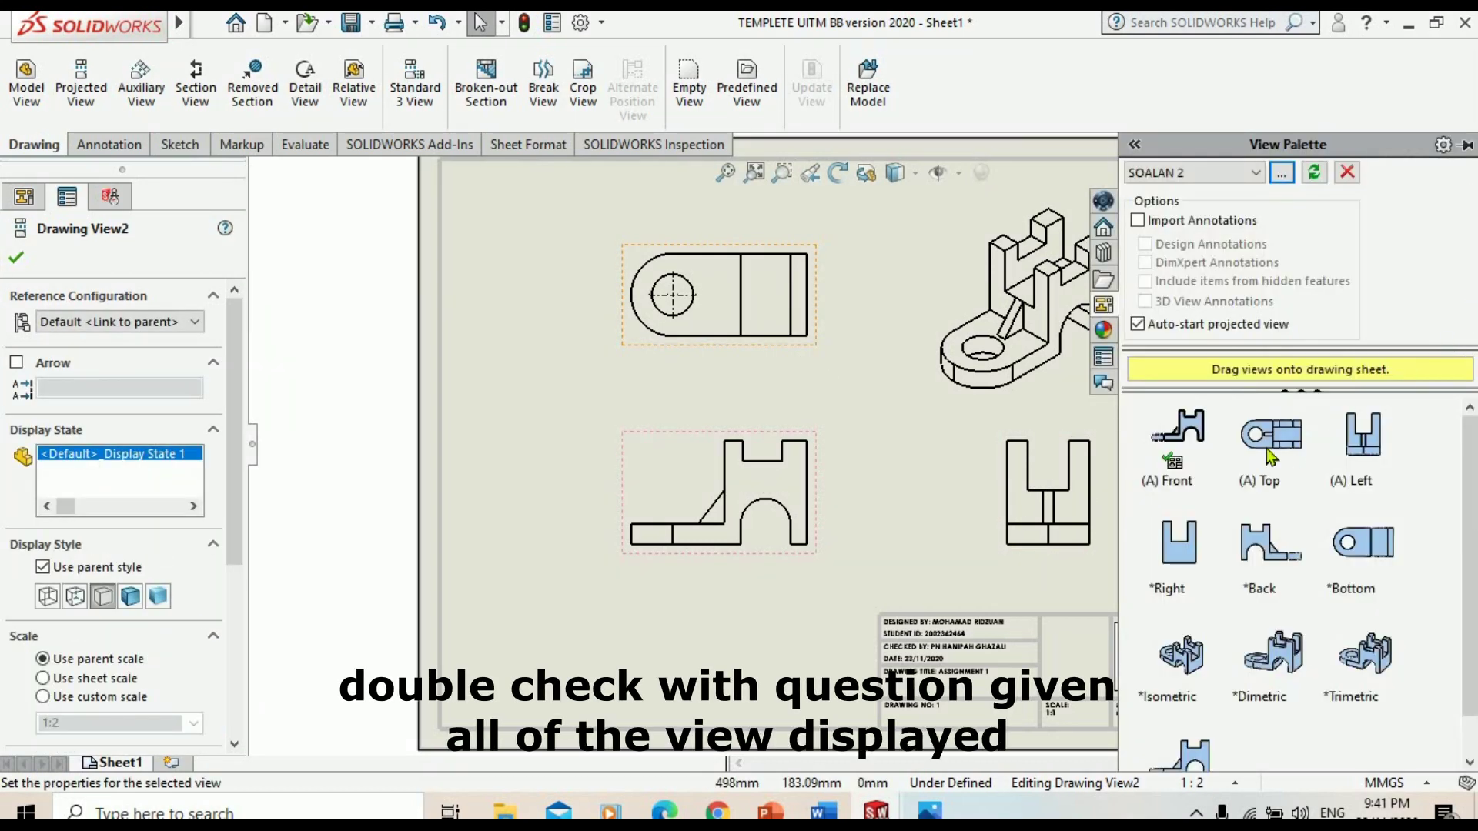
pyautogui.click(798, 344)
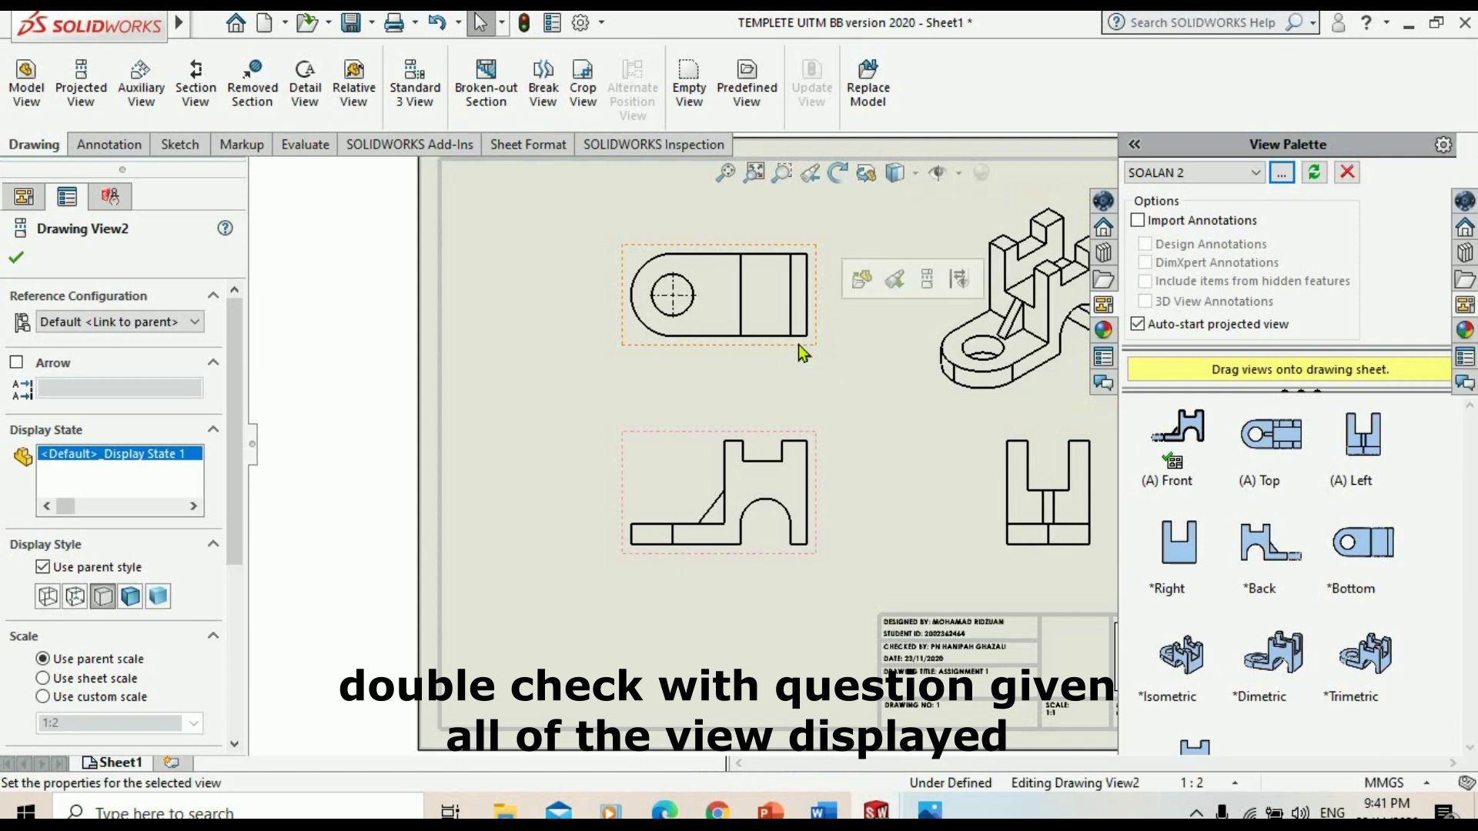
pyautogui.rightClick(797, 345)
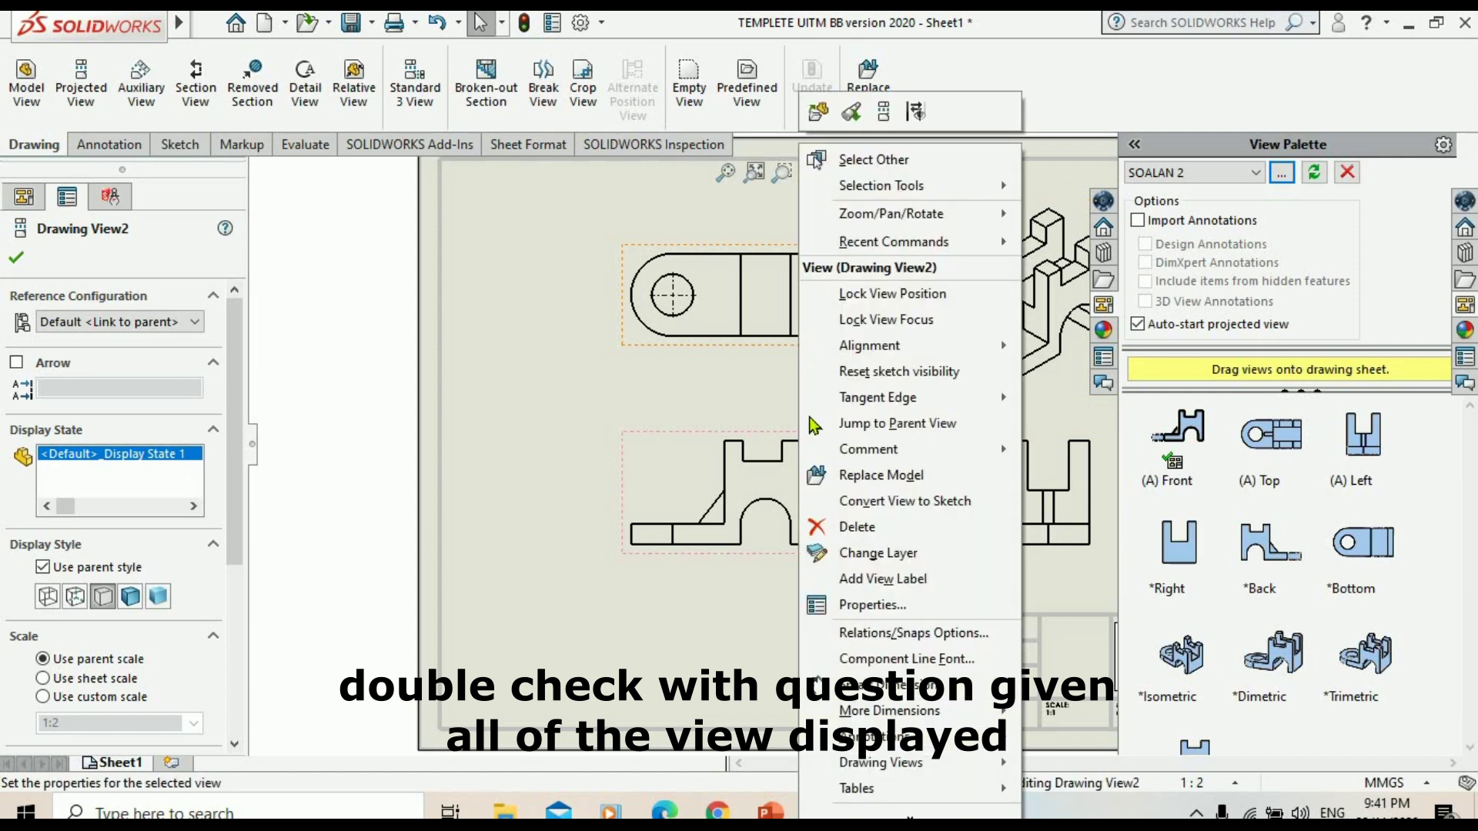
# Delete the old top view and place a new (A) Top view from the palette above the front view
pyautogui.click(847, 528)
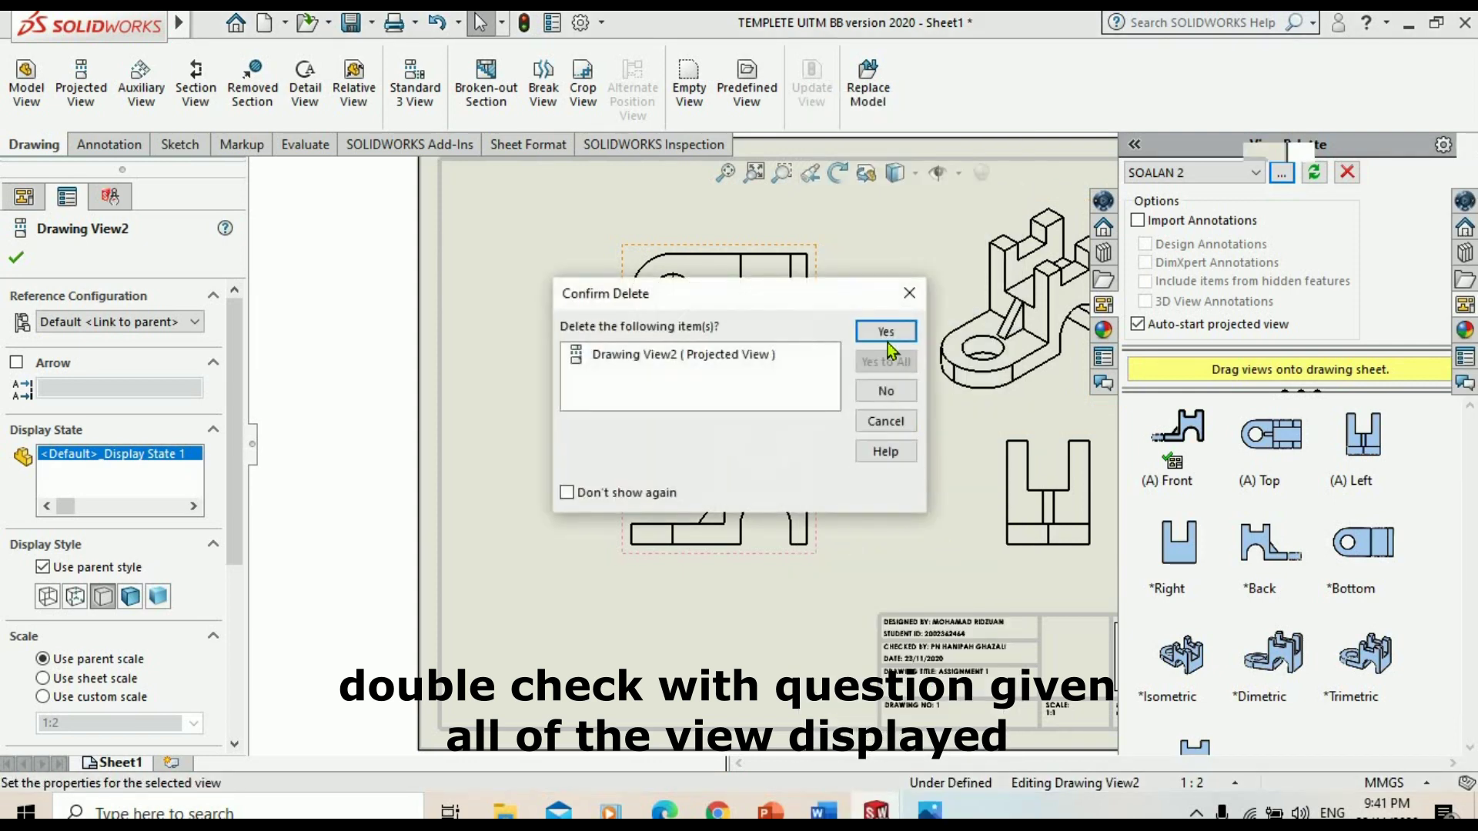
pyautogui.click(885, 331)
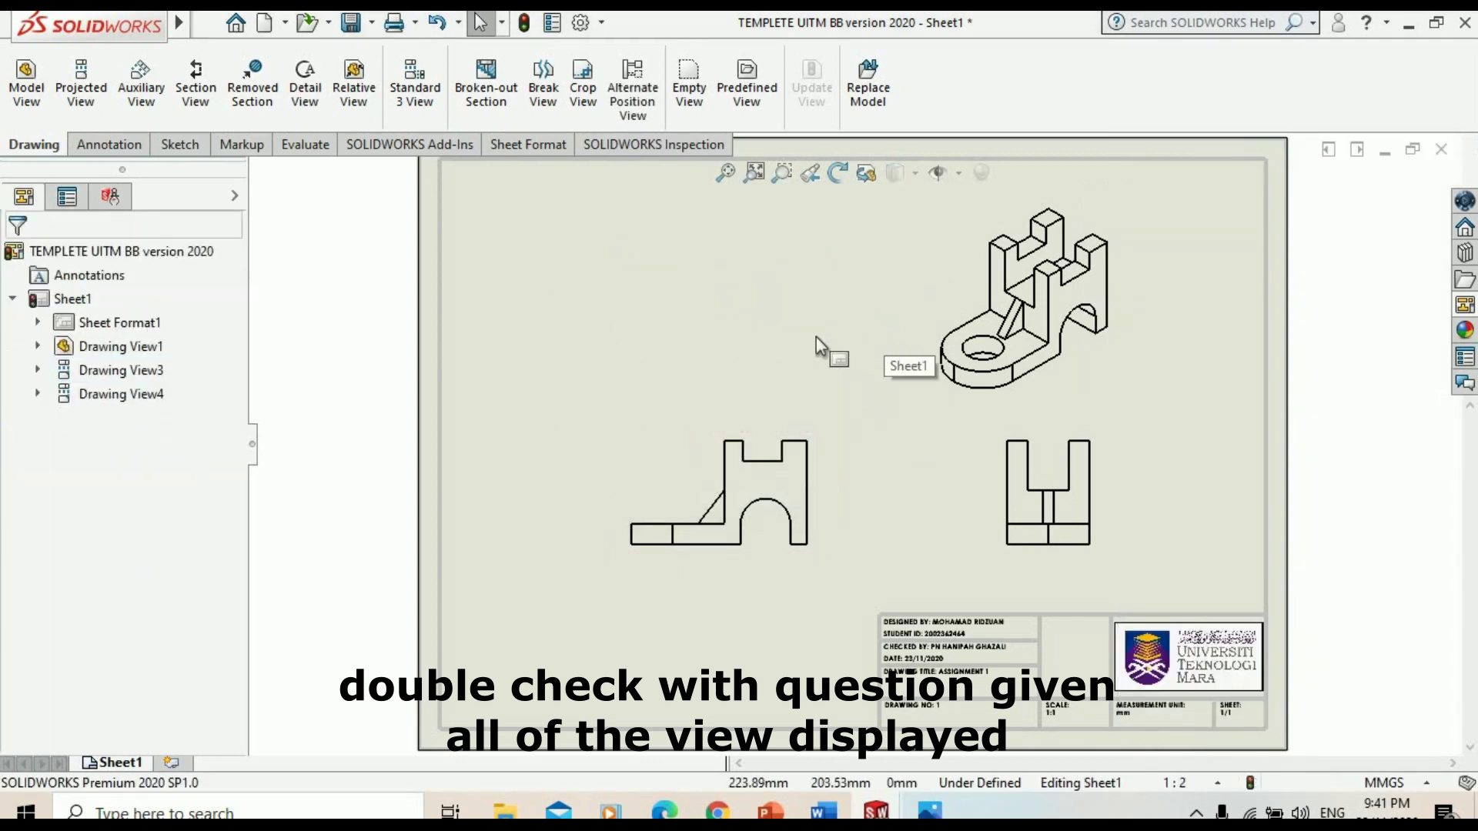
pyautogui.click(732, 629)
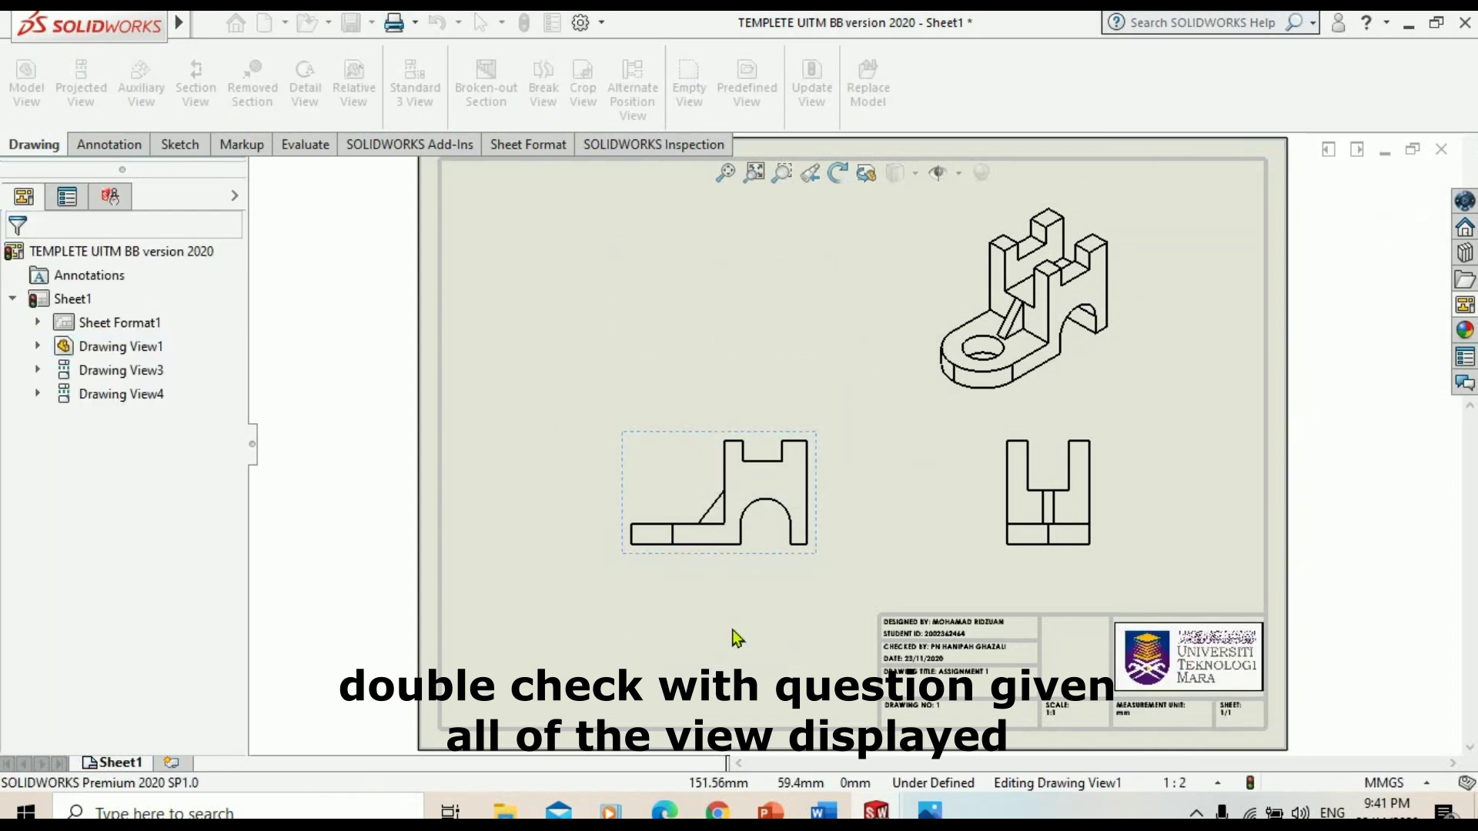
pyautogui.click(1465, 307)
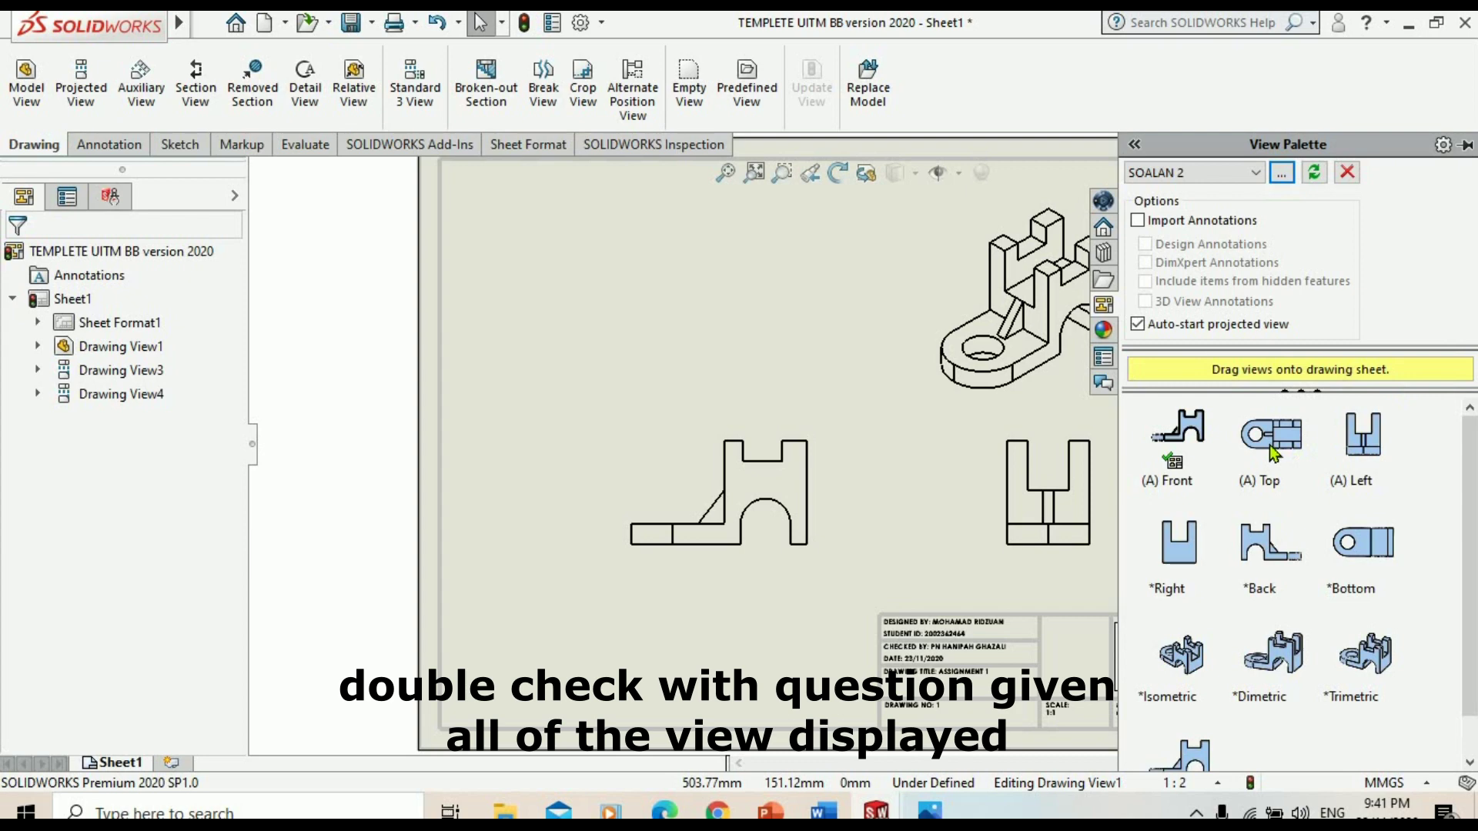
pyautogui.moveTo(1271, 453); pyautogui.dragTo(806, 306)
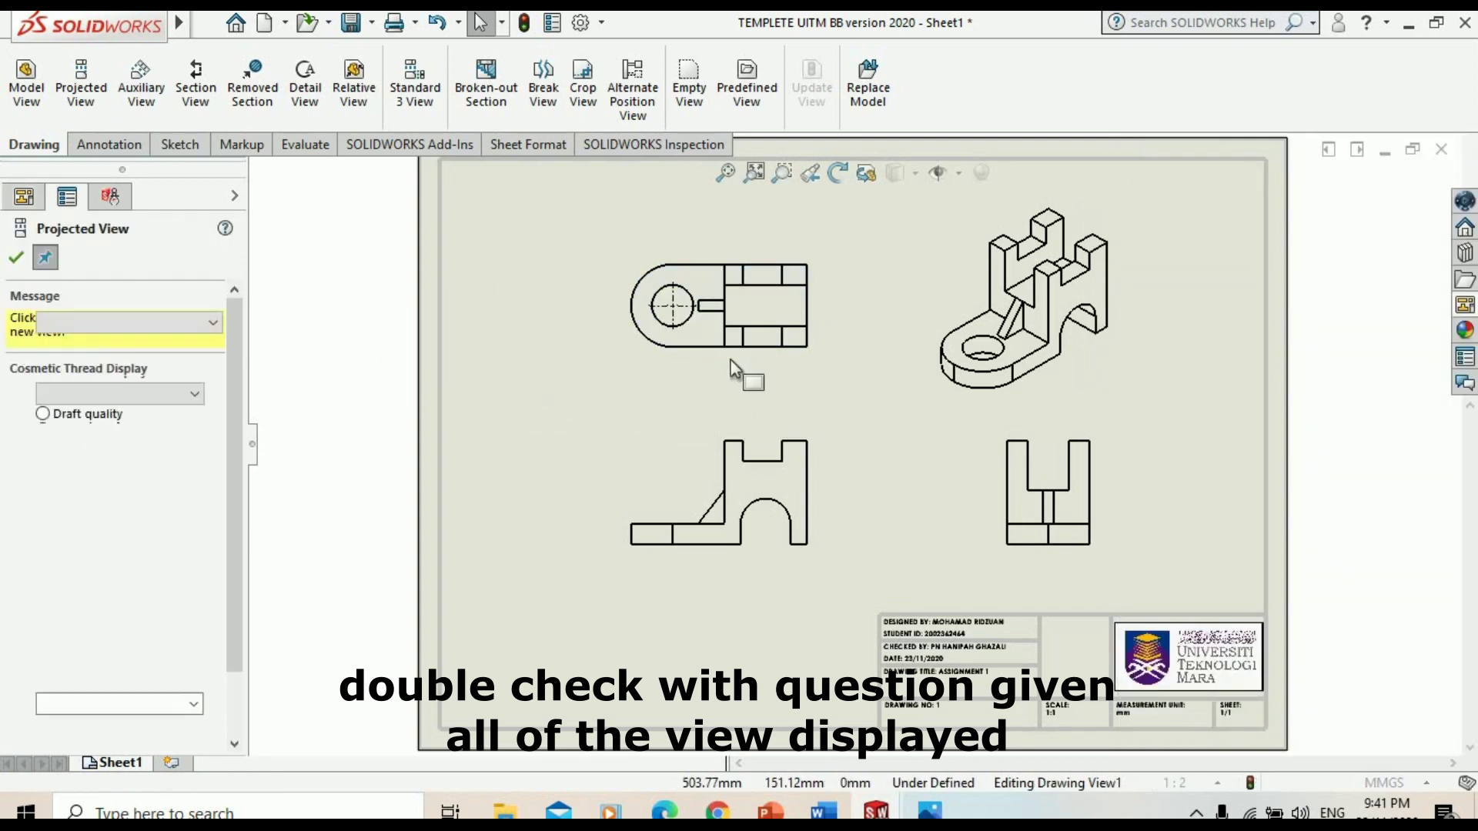
pyautogui.click(16, 259)
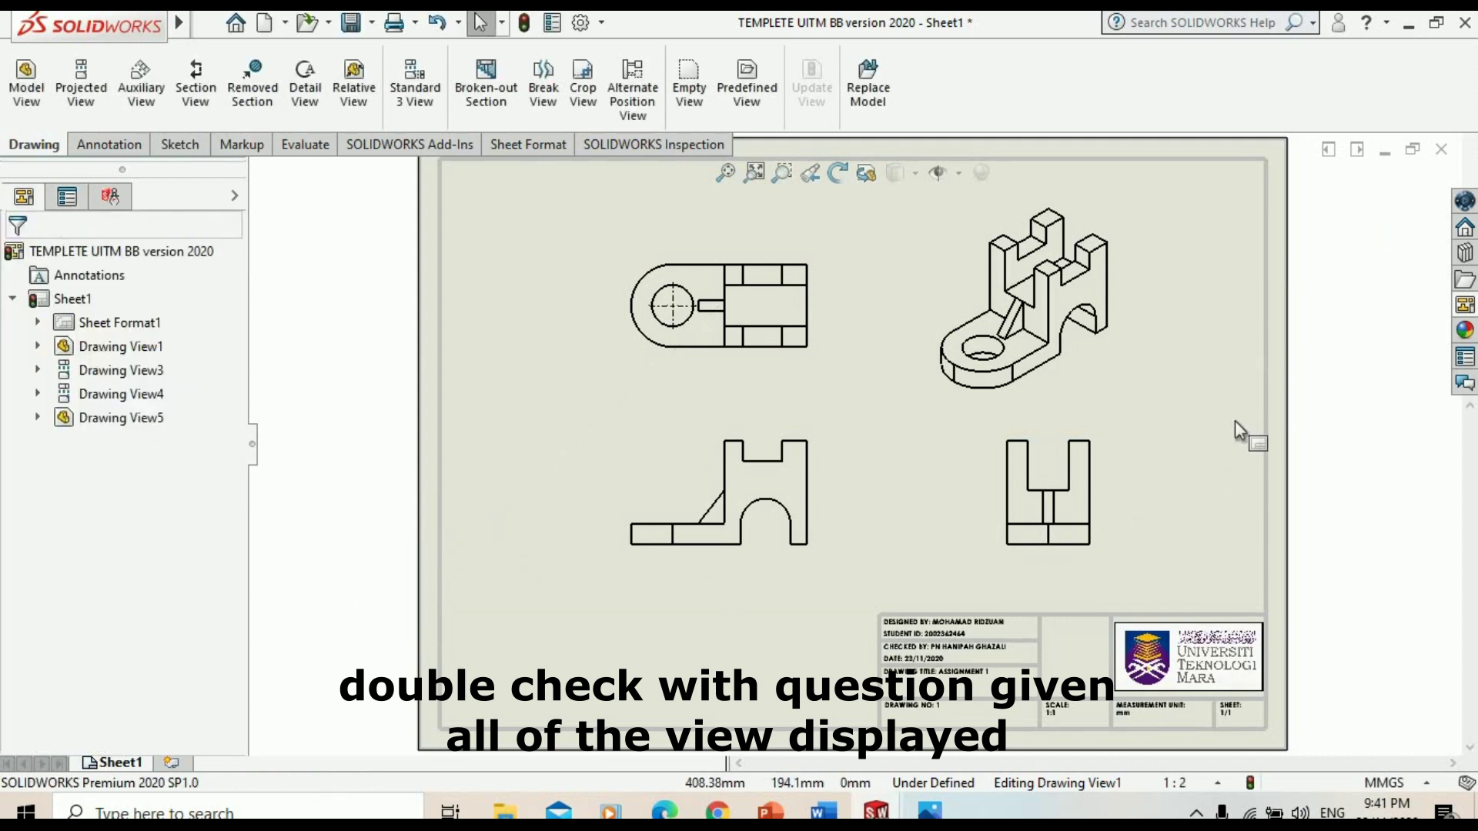
# Compare the views with the question image, then nudge the side view slightly left toward the front view
pyautogui.hotkey('alt', 'Tab')
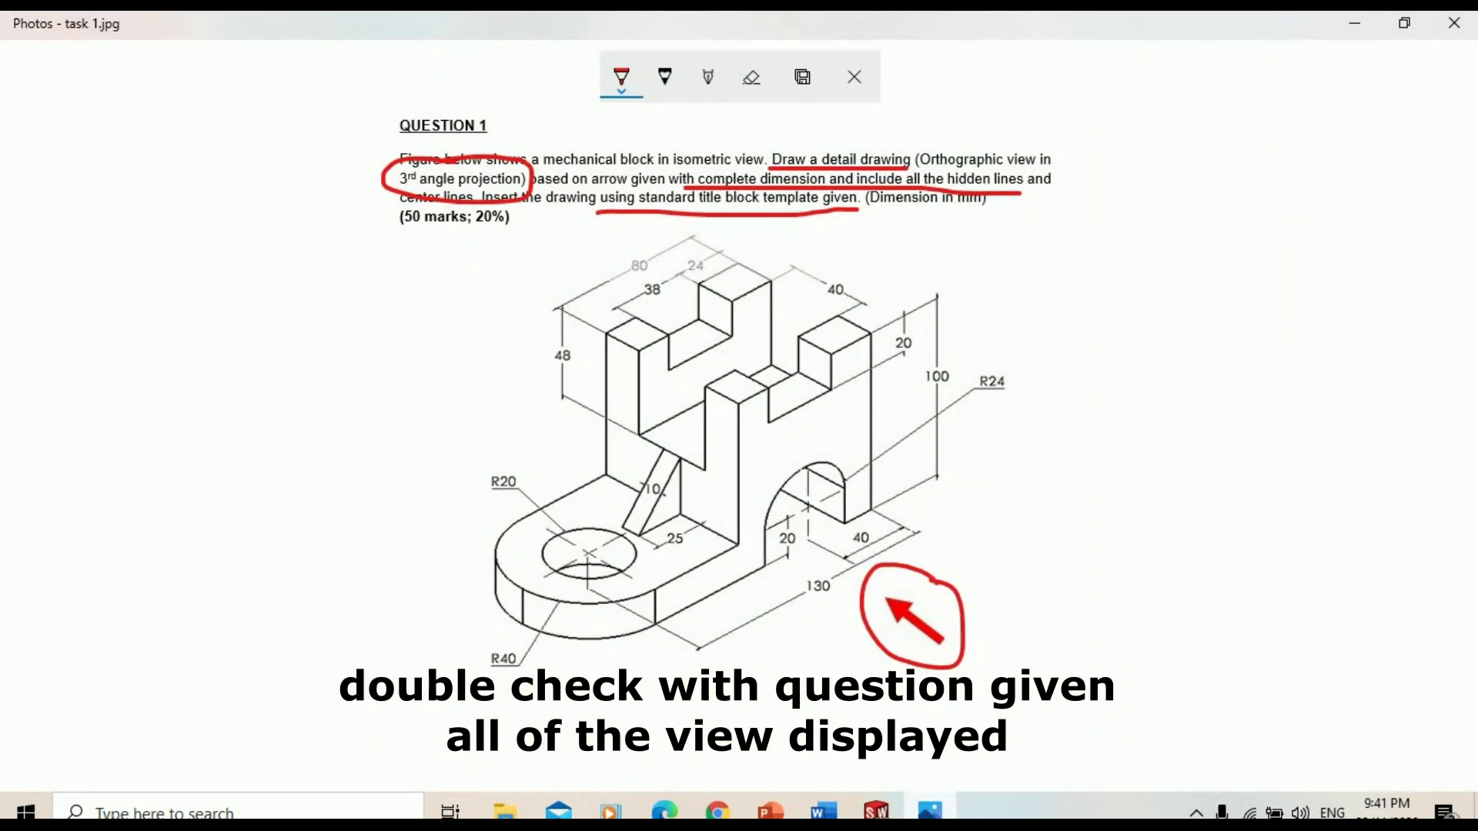
pyautogui.hotkey('alt', 'Tab')
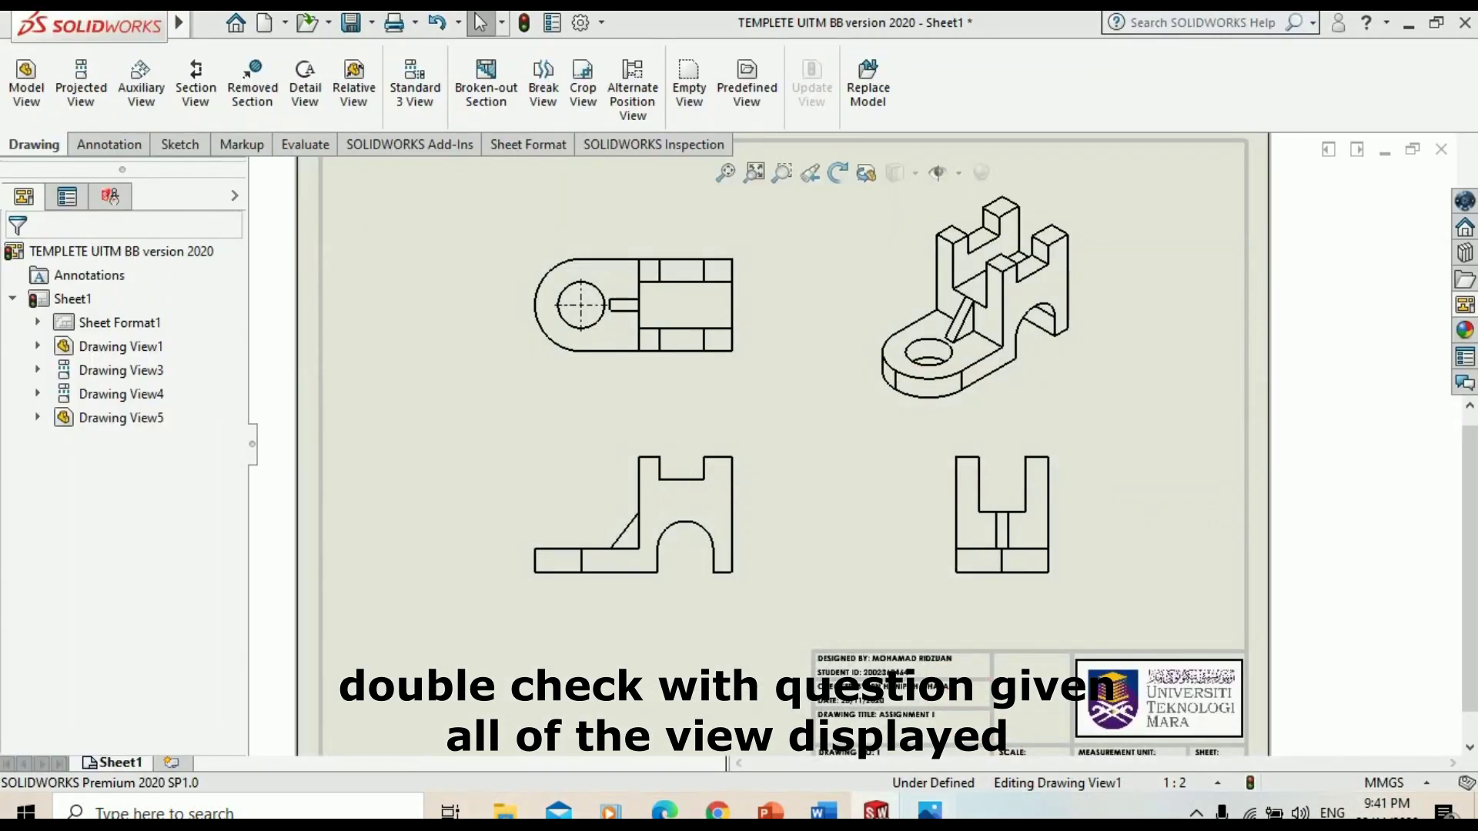
pyautogui.hotkey('alt', 'Tab')
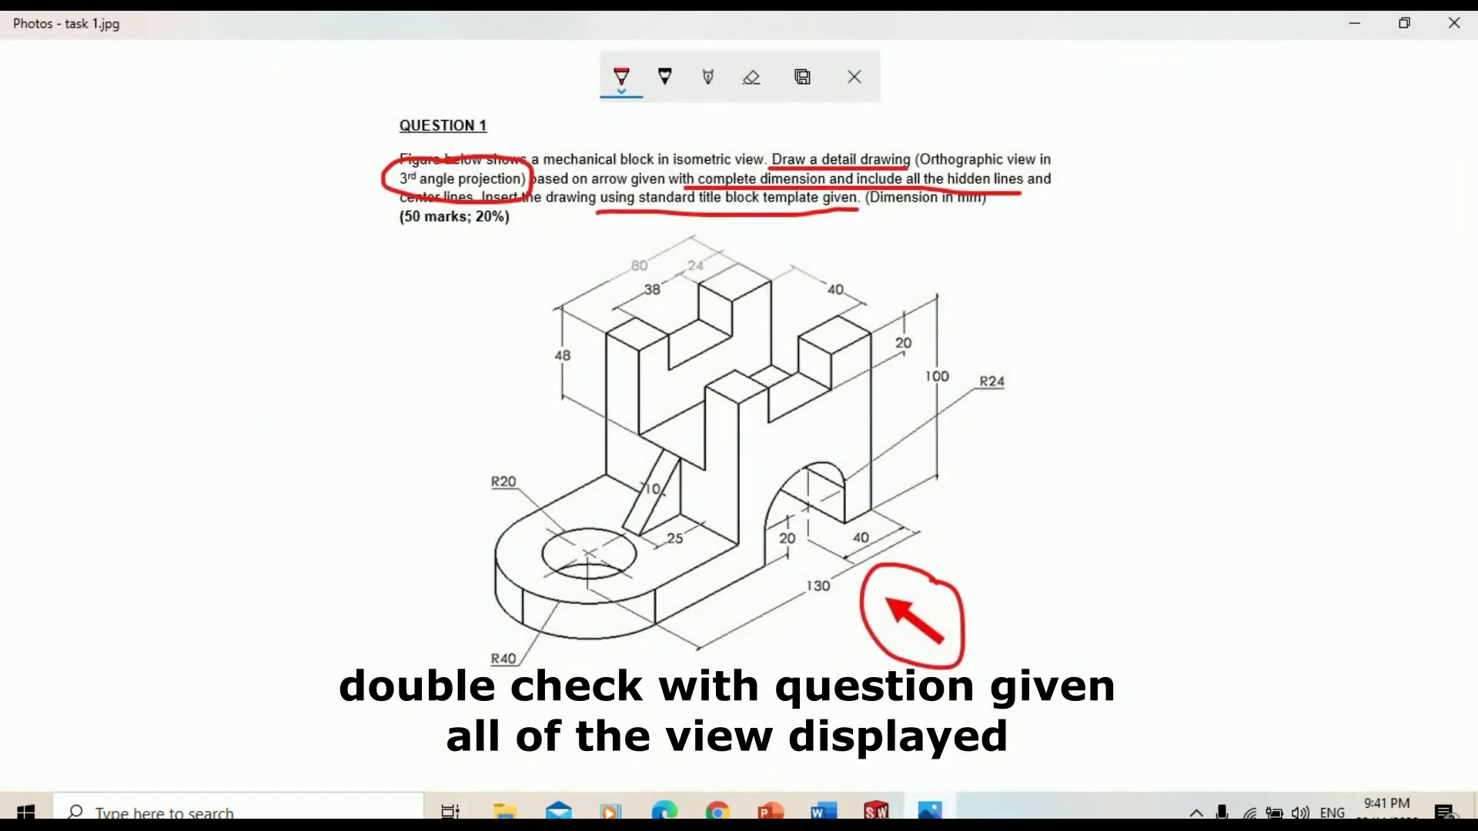
pyautogui.hotkey('alt', 'Tab')
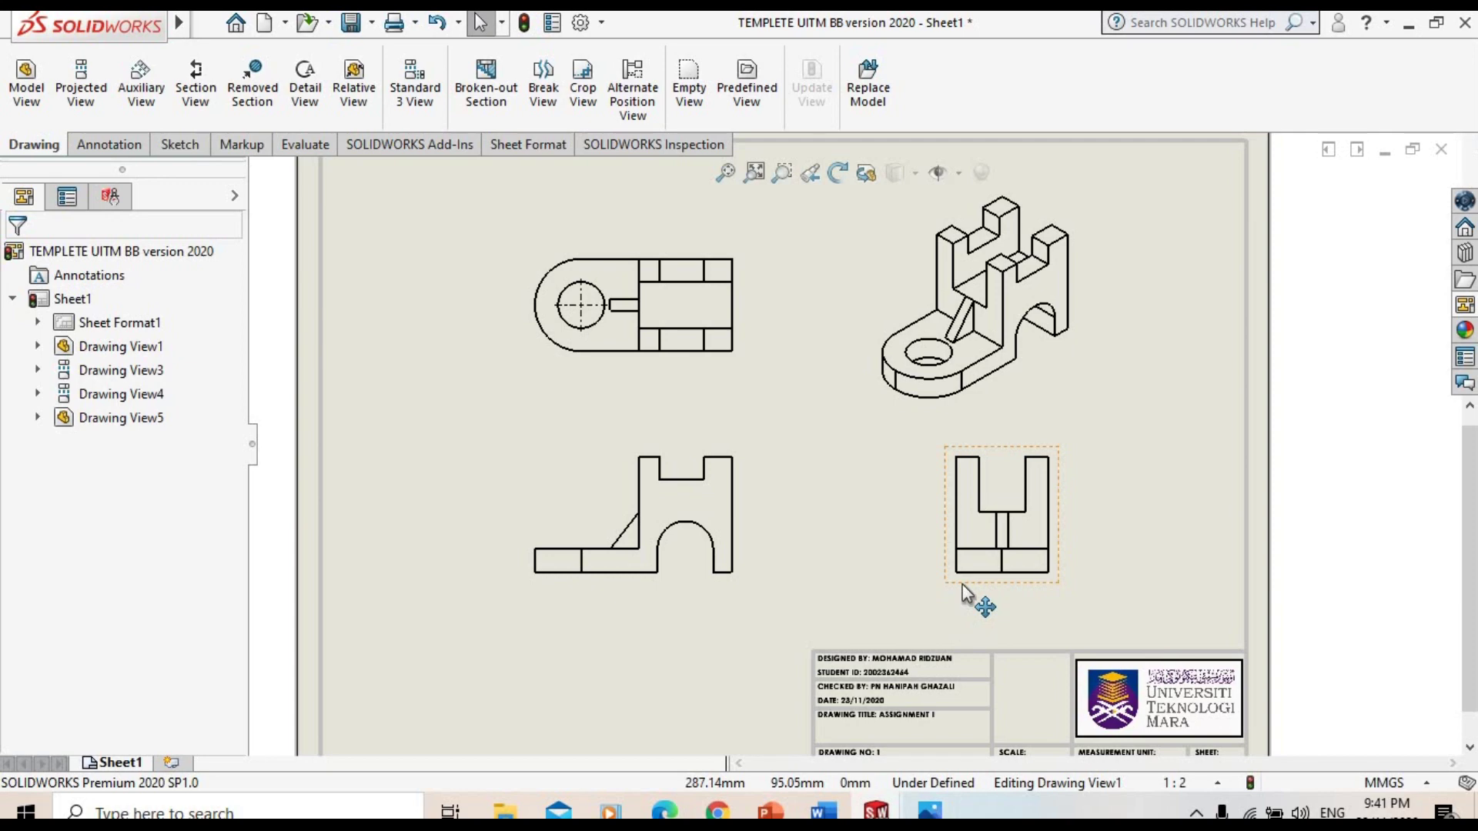
pyautogui.moveTo(962, 584); pyautogui.dragTo(915, 584)
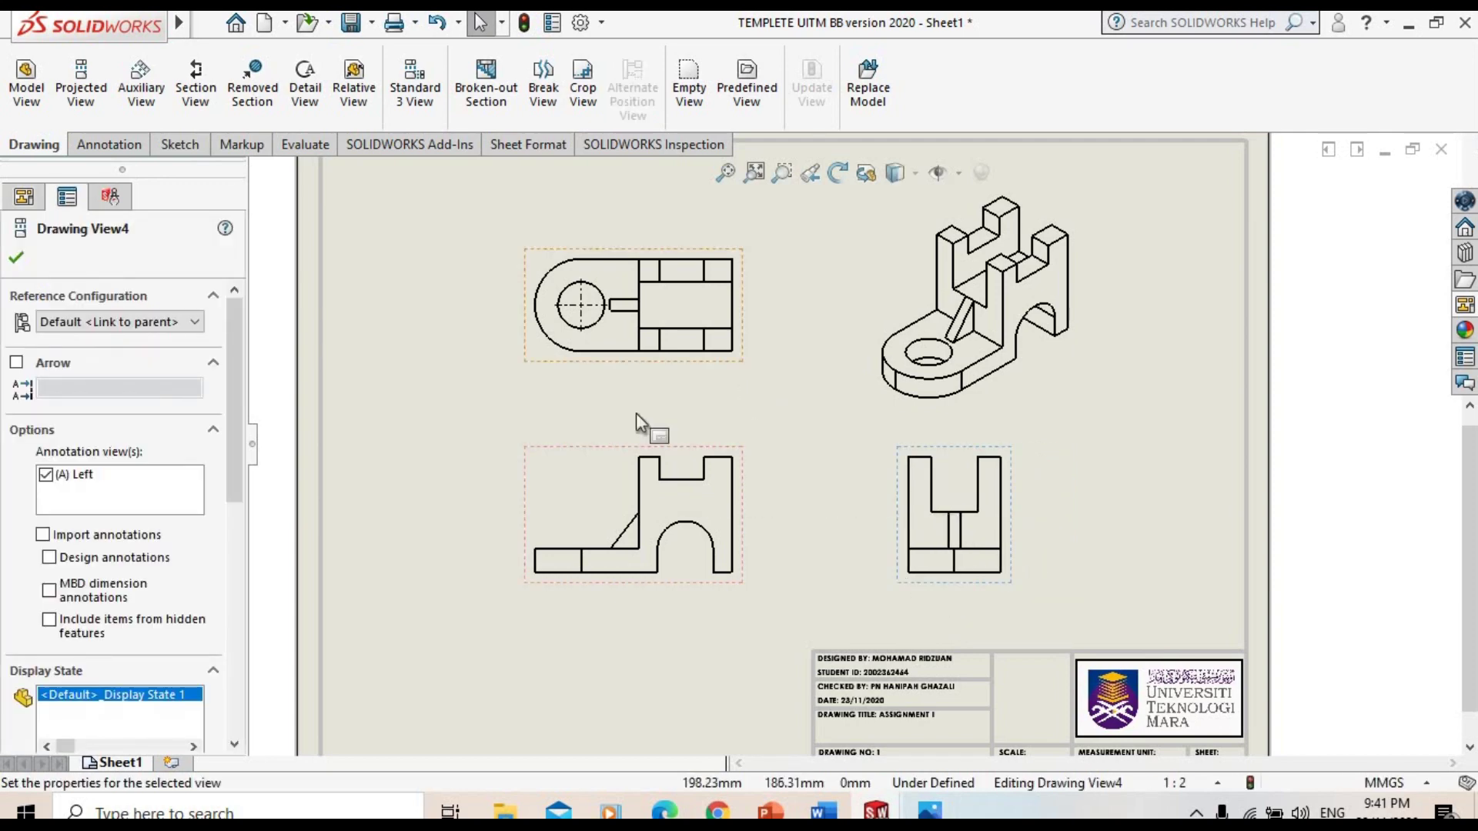
pyautogui.click(17, 257)
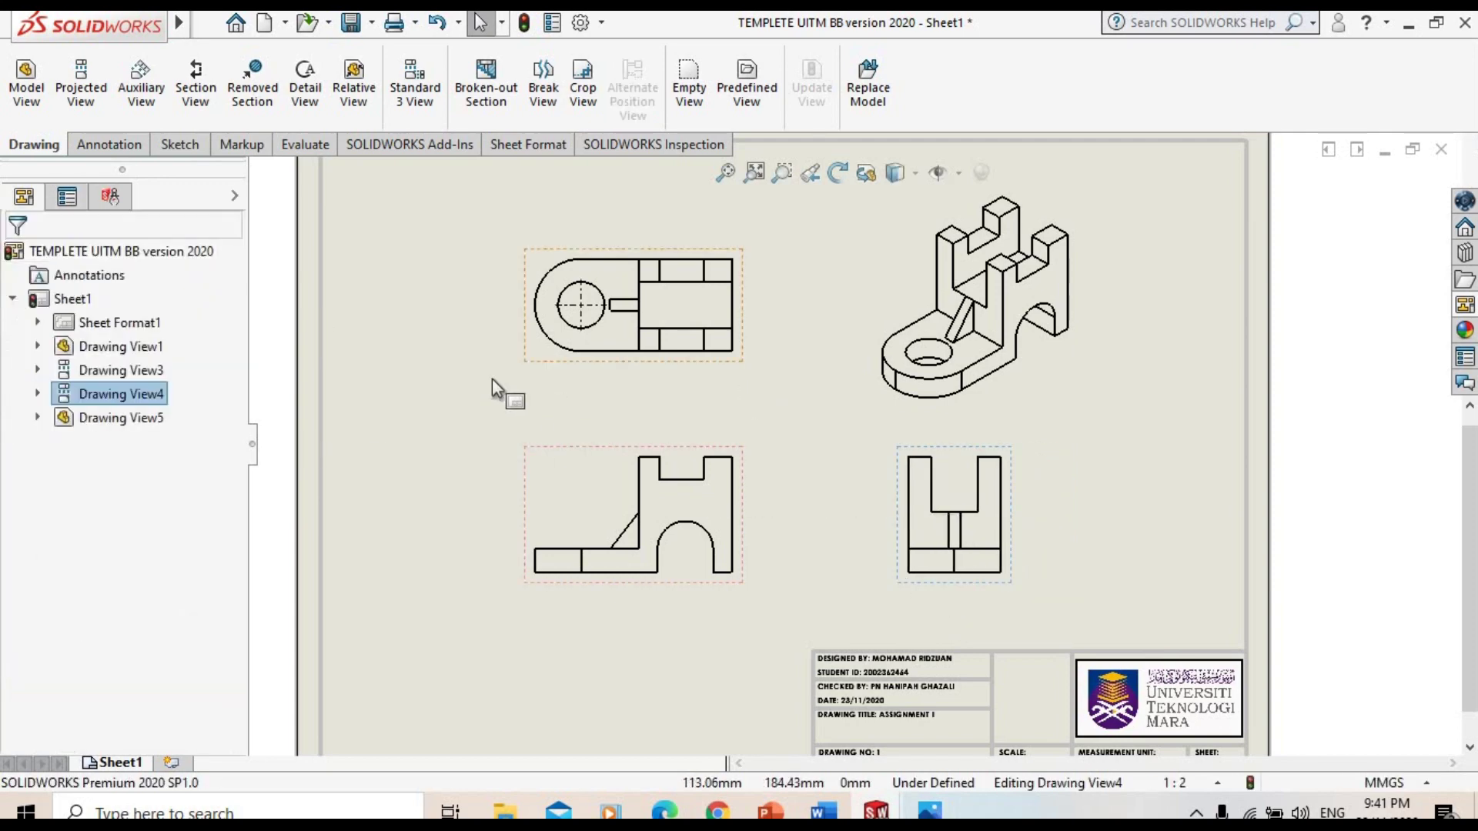
# Set the sheet scale to 1:1 in Sheet Properties and shift the front and top views left
pyautogui.rightClick(74, 304)
pyautogui.click(147, 497)
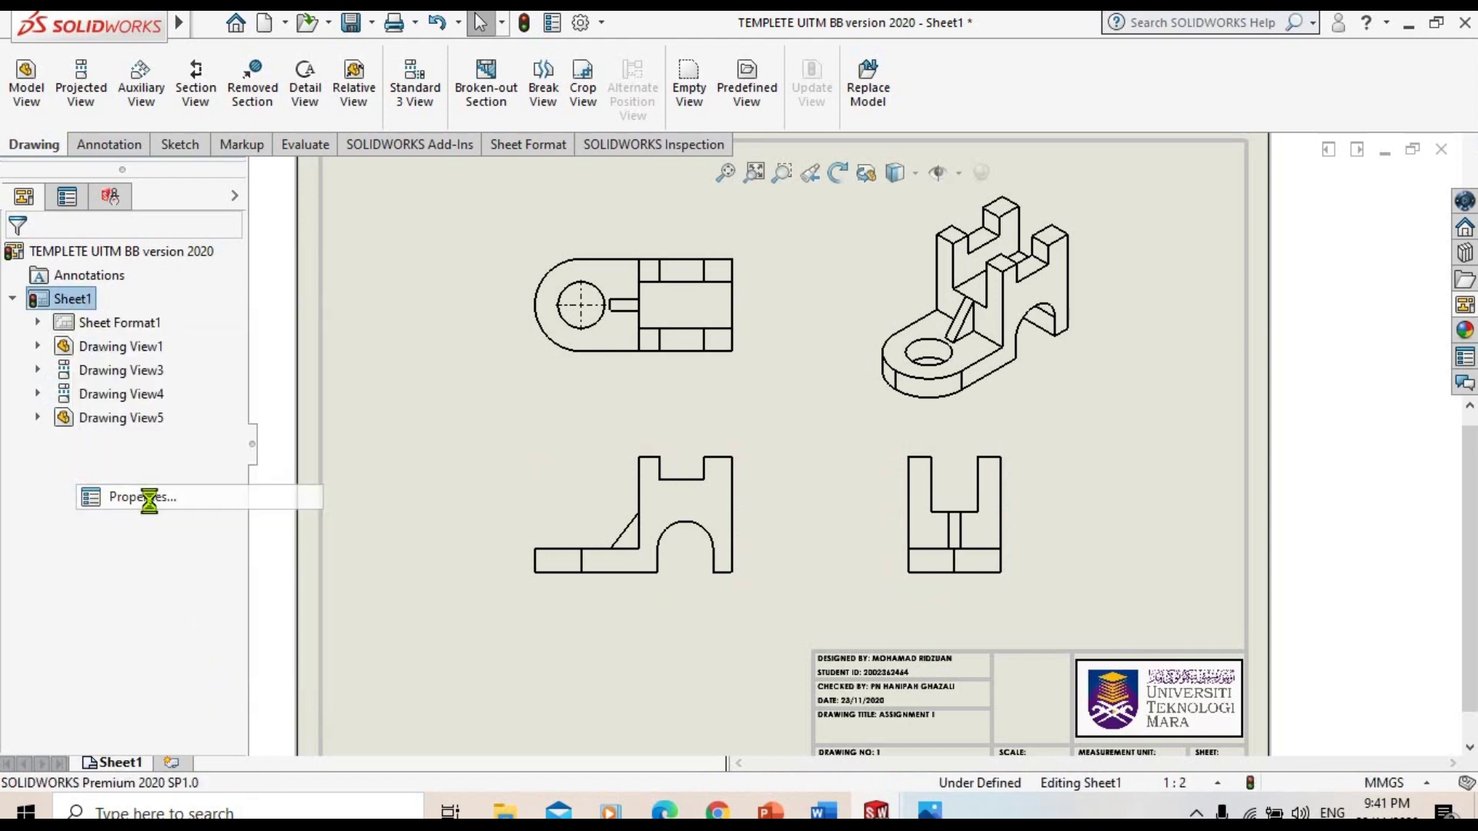
pyautogui.doubleClick(529, 247)
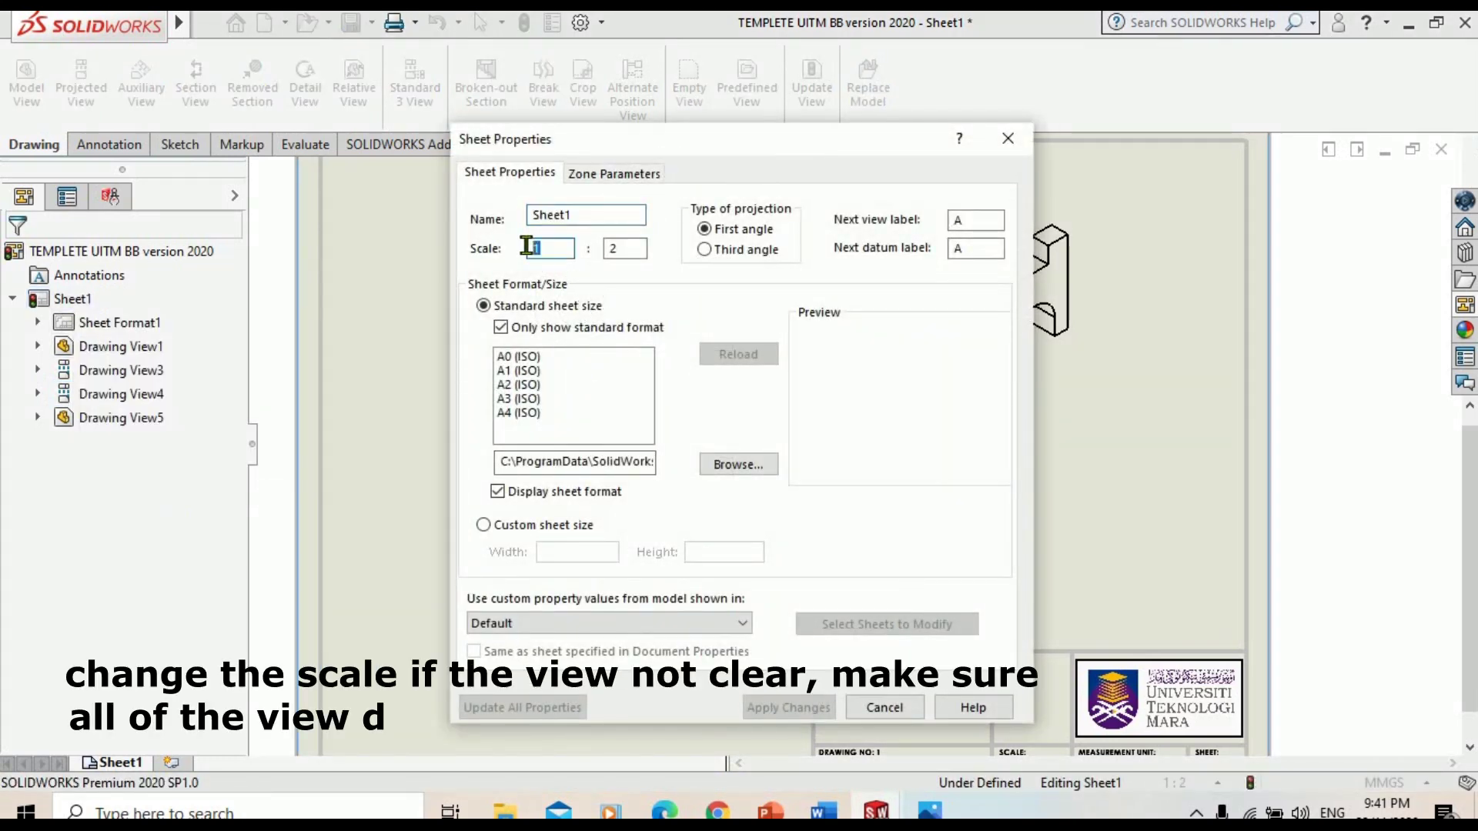
pyautogui.press('Tab')
pyautogui.write('1')
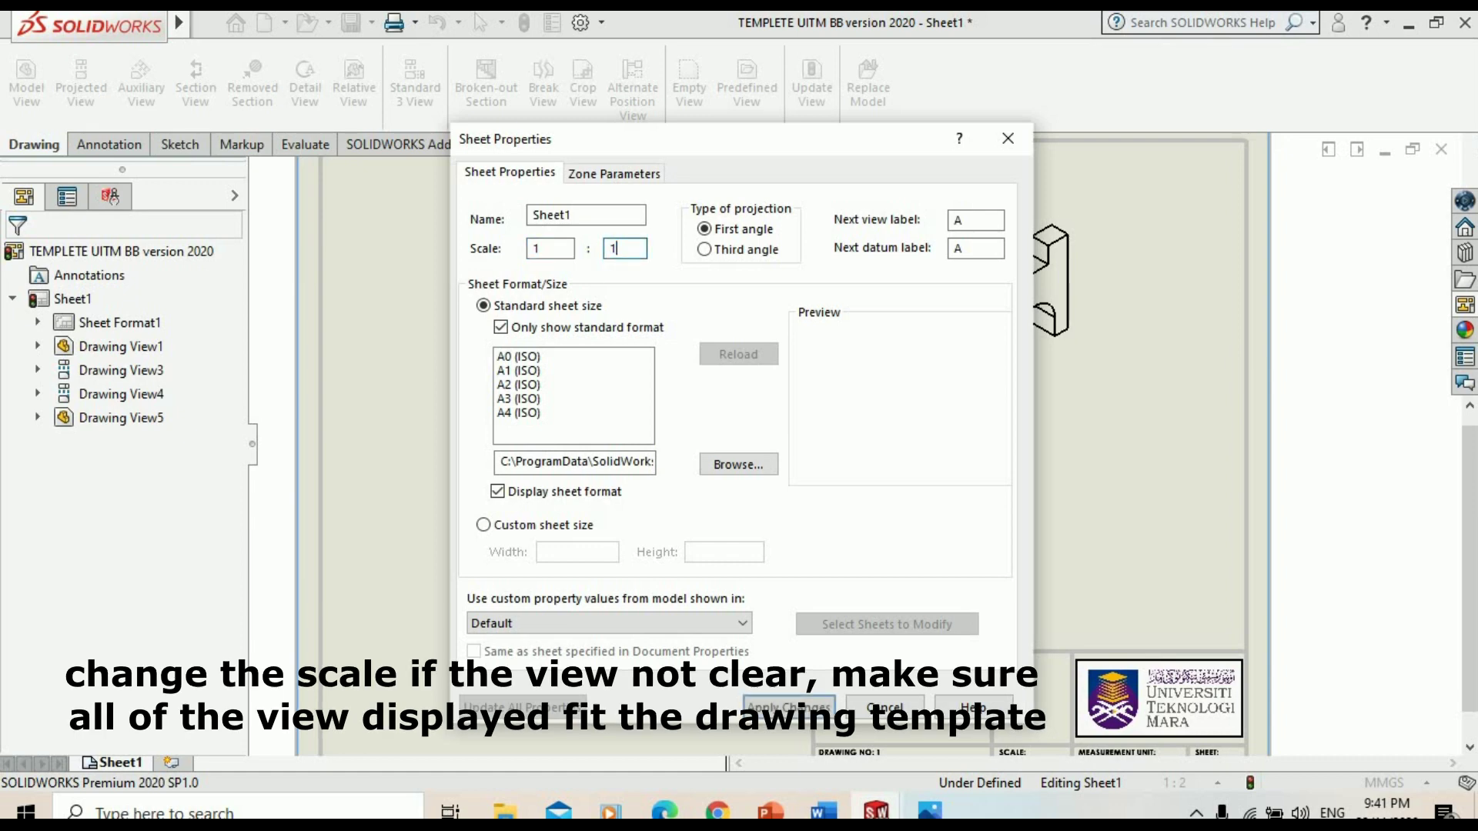
pyautogui.press('Return')
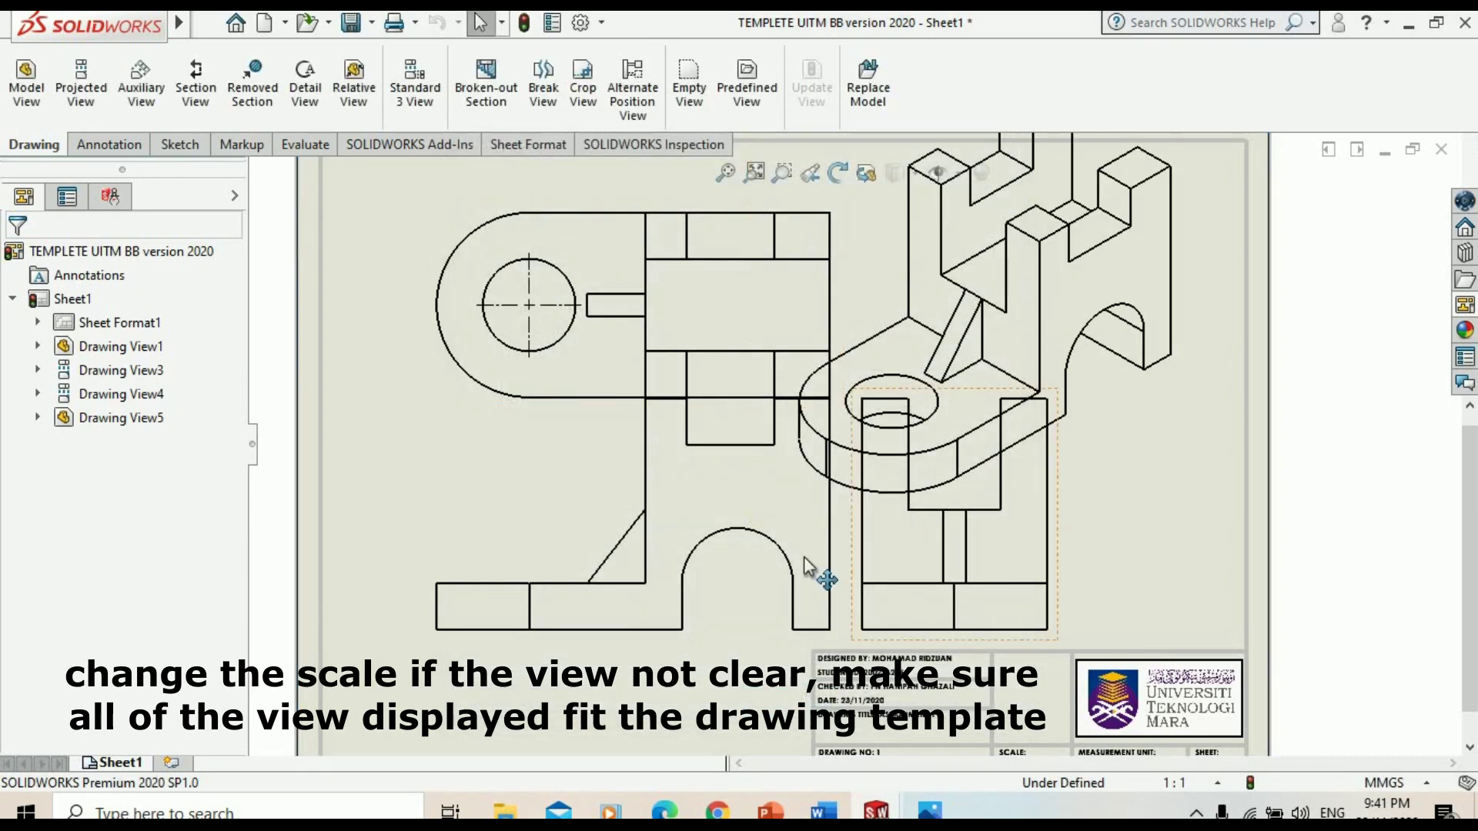
pyautogui.moveTo(657, 641); pyautogui.dragTo(586, 644)
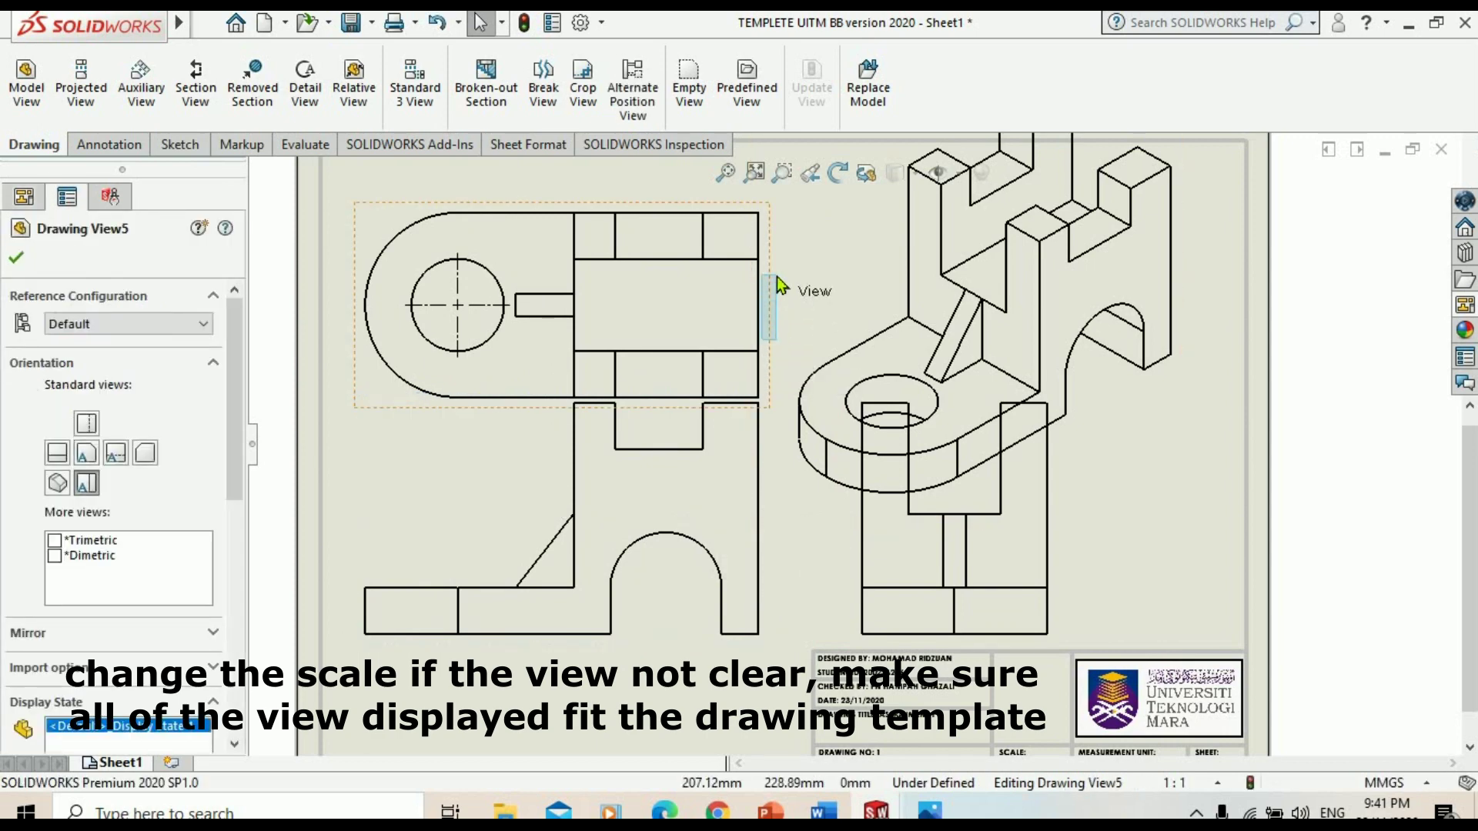
pyautogui.press('Escape')
# Change the sheet scale to 1:1.5 and shift the front and top views left again
pyautogui.scroll(2, 902, 408)
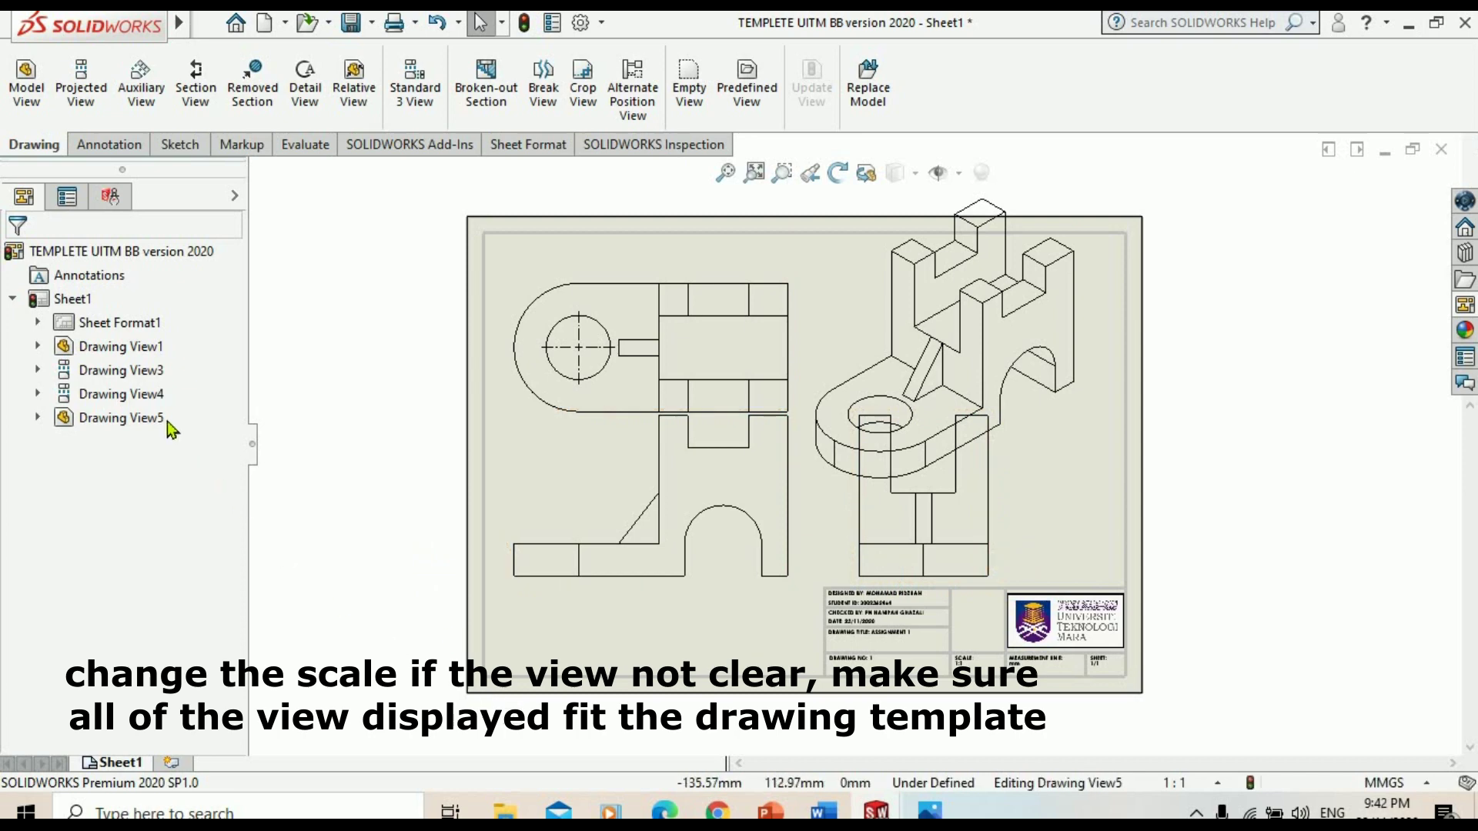
pyautogui.click(180, 496)
pyautogui.doubleClick(617, 248)
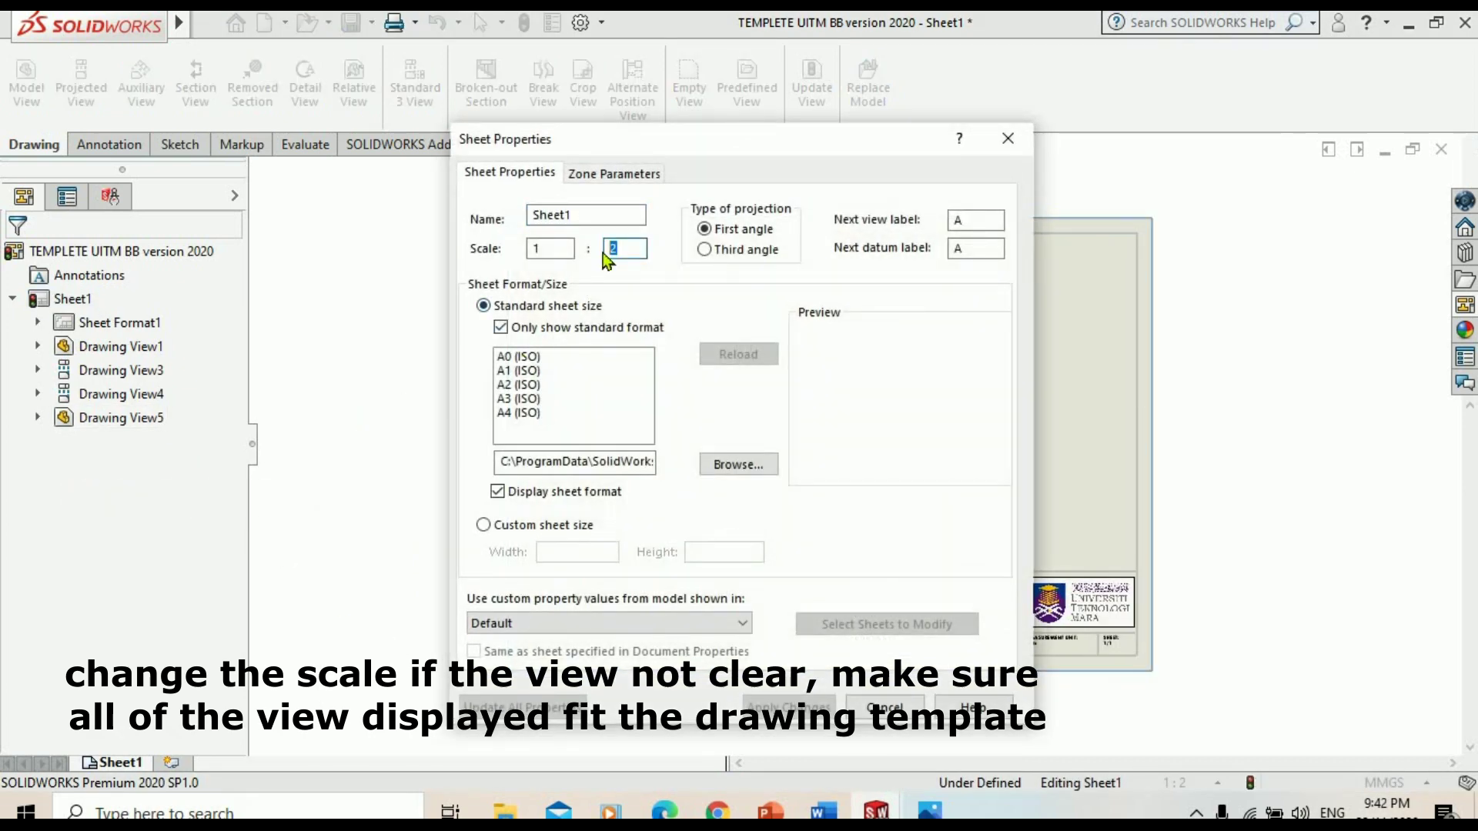
pyautogui.write('1.')
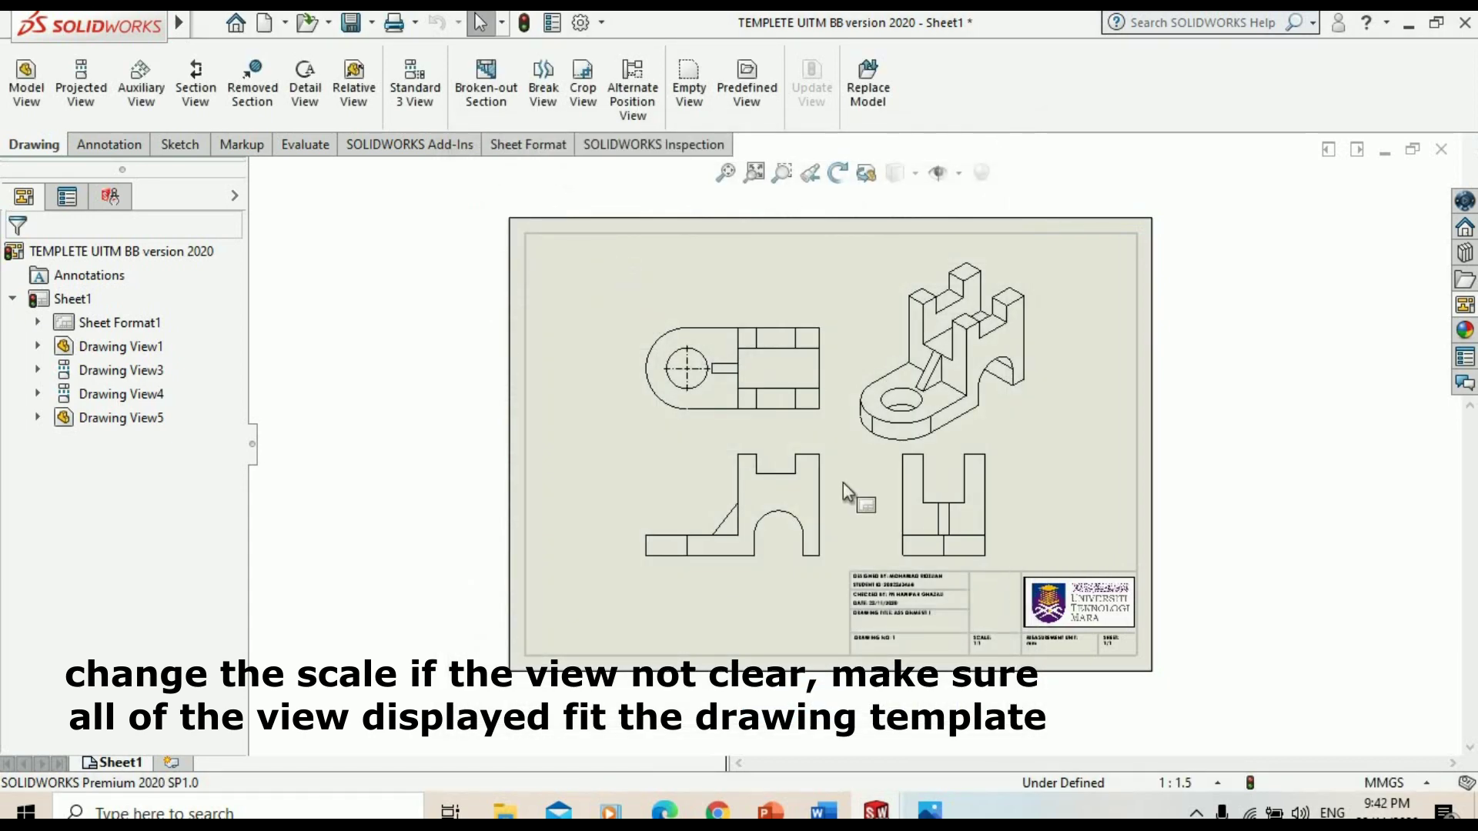
pyautogui.moveTo(827, 537); pyautogui.dragTo(793, 541)
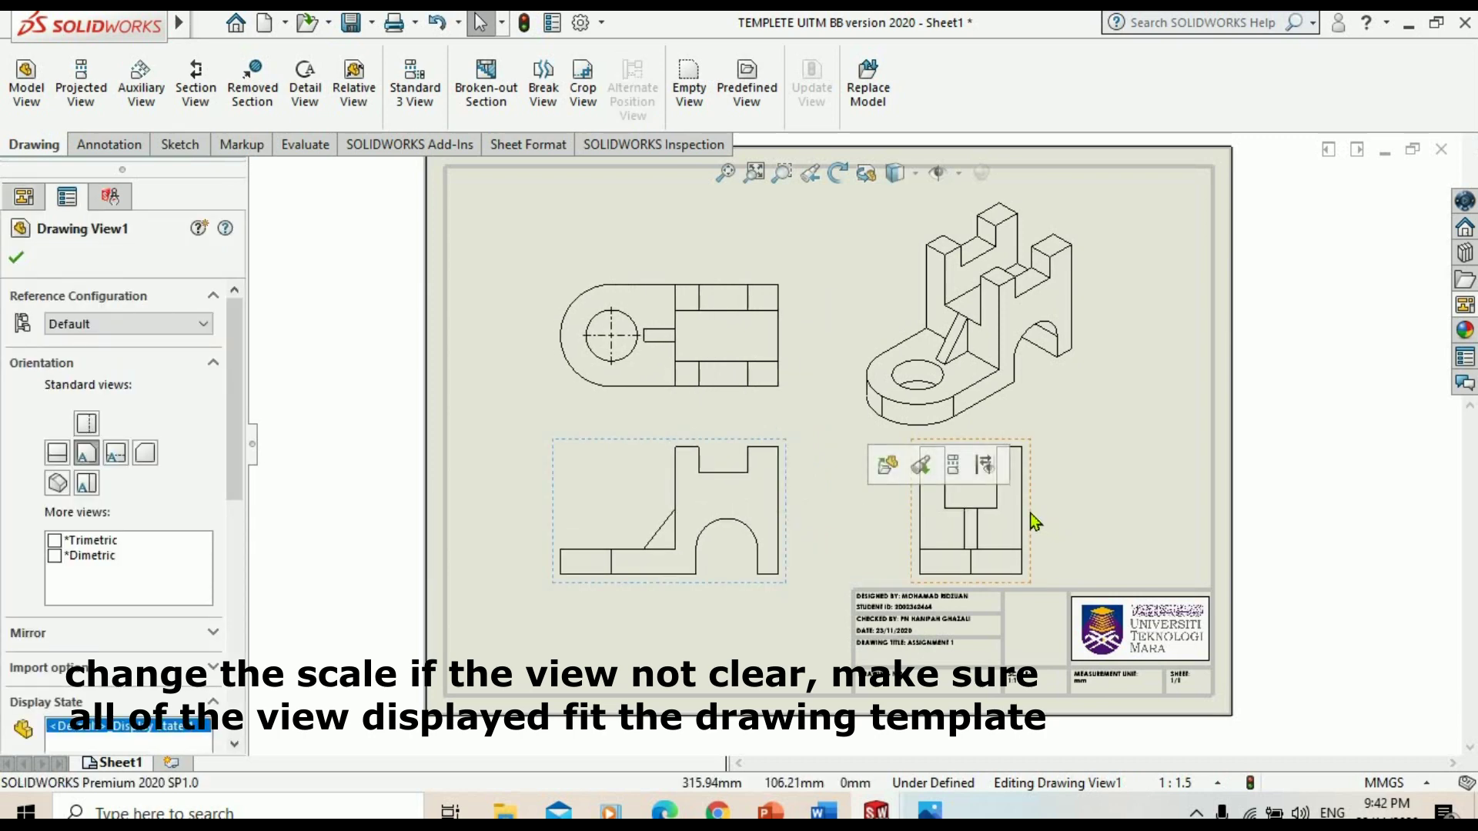
# Spread the side, isometric and top views apart, then zoom in on the title block's SCALE field
pyautogui.moveTo(1062, 516); pyautogui.dragTo(1064, 515)
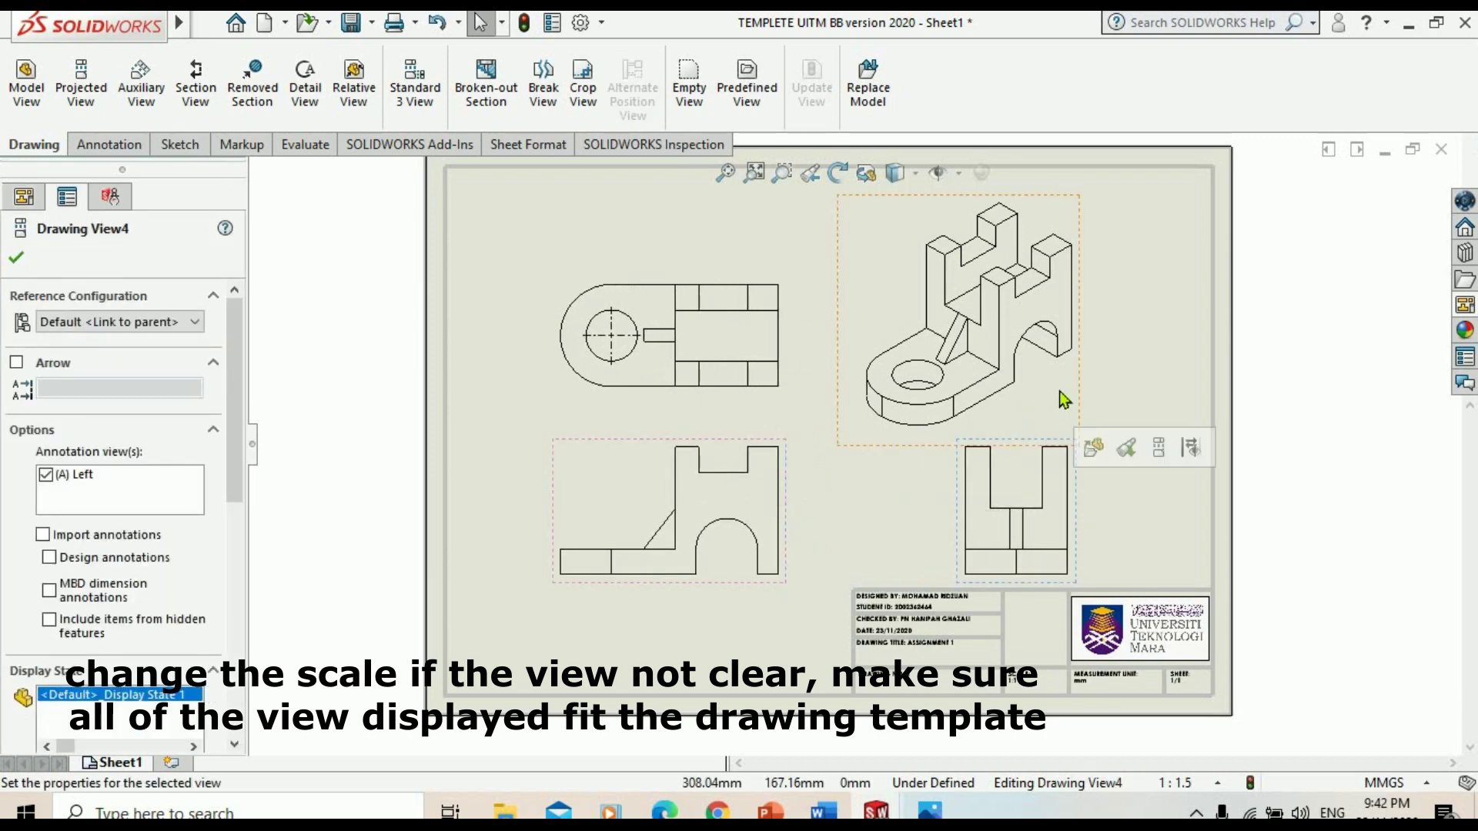
pyautogui.moveTo(1079, 381); pyautogui.dragTo(1100, 364)
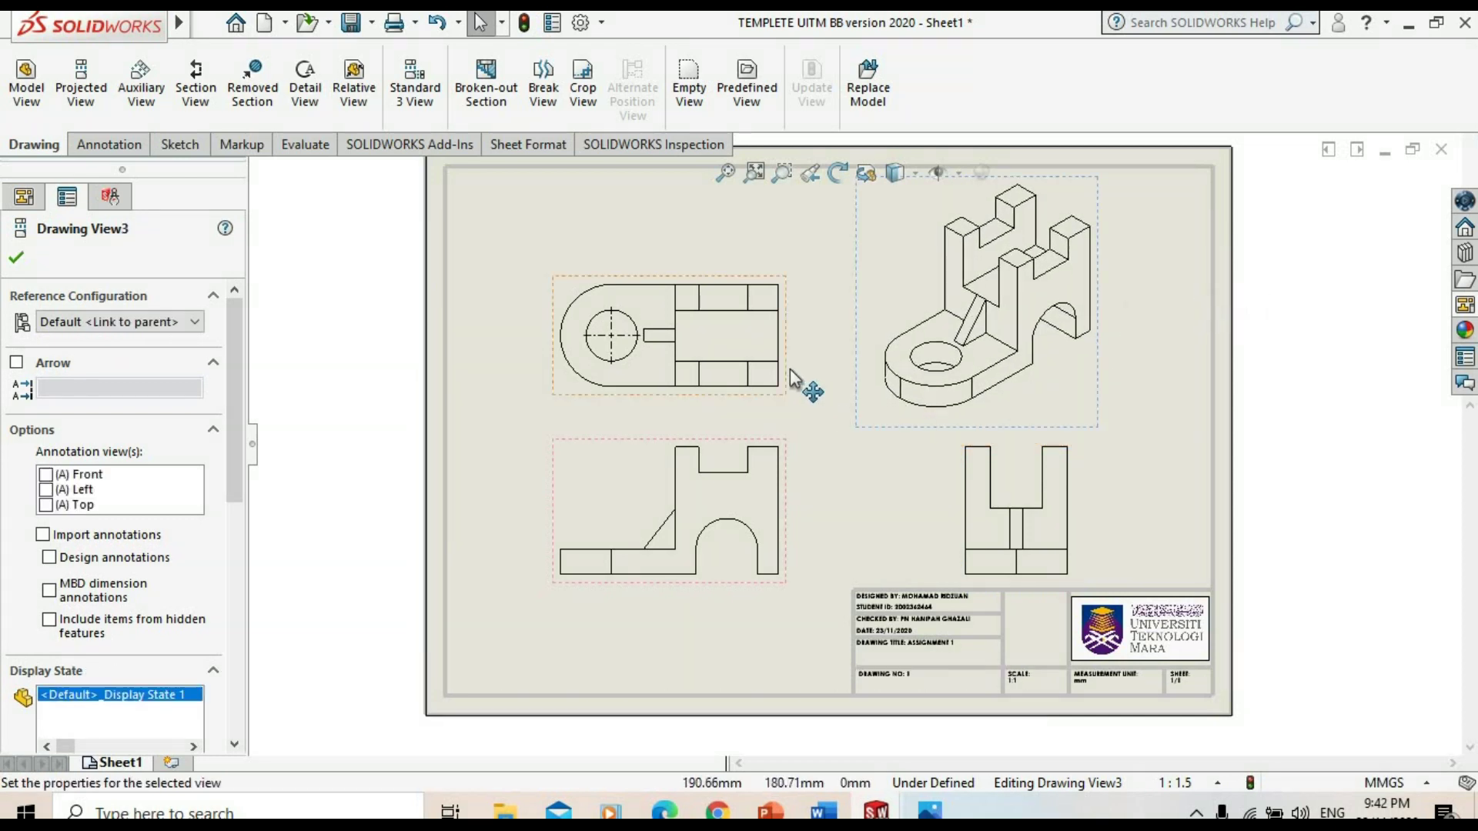
pyautogui.moveTo(793, 377); pyautogui.dragTo(792, 354)
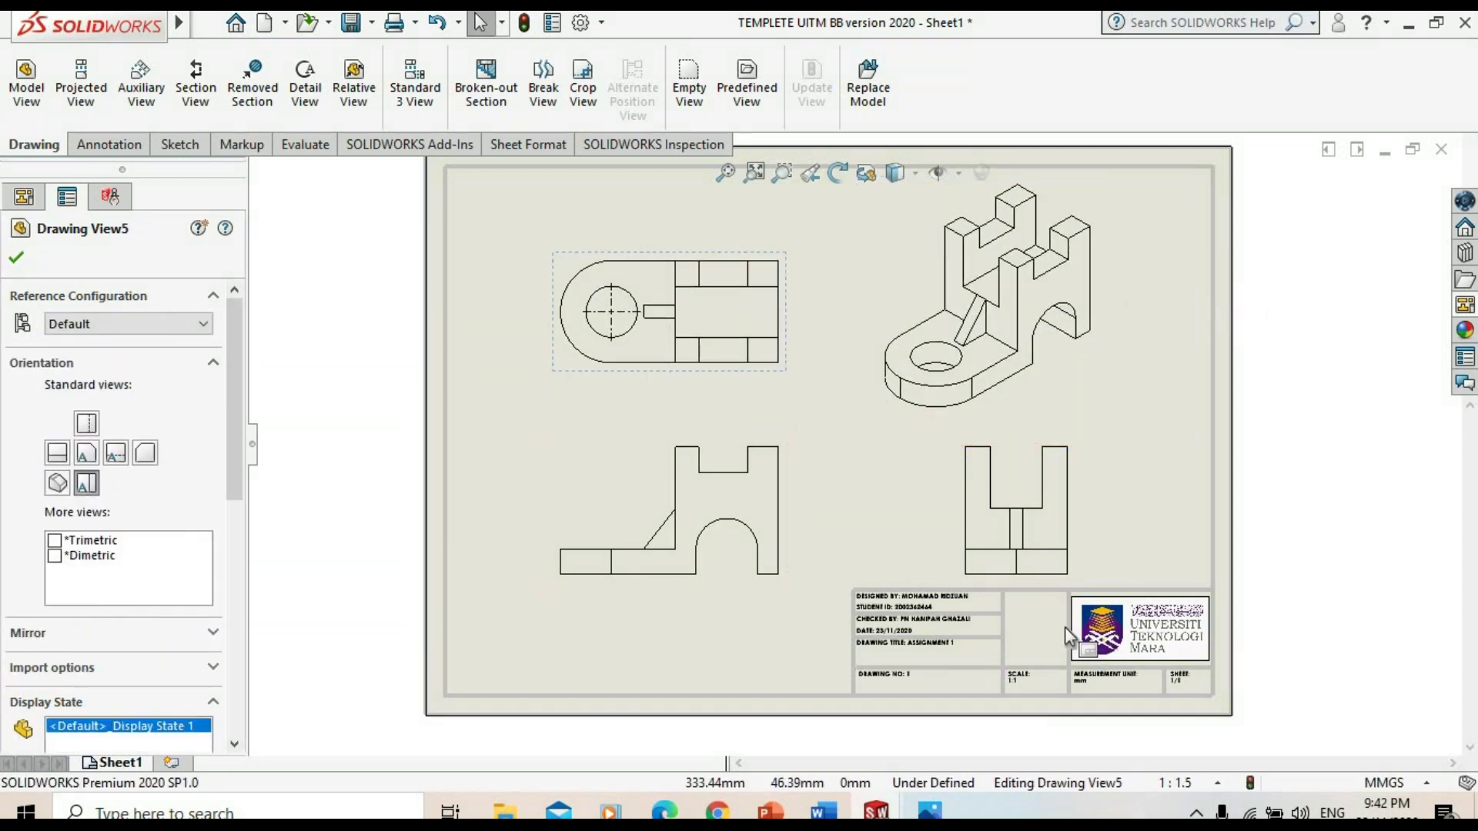
pyautogui.scroll(-2, 1070, 637)
pyautogui.scroll(-3, 1000, 692)
pyautogui.scroll(-3, 924, 635)
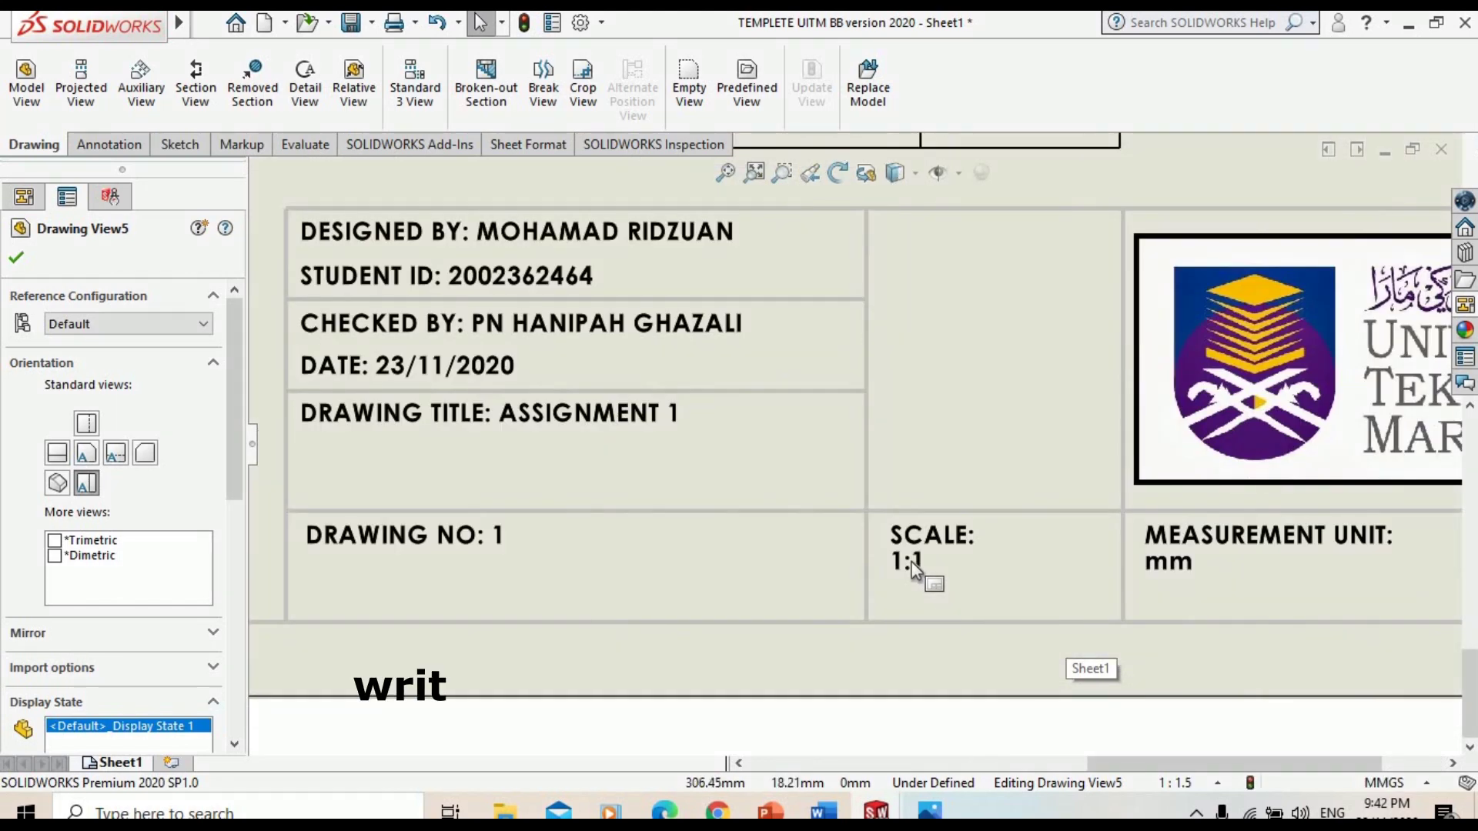
# In Edit Sheet Format mode, change the title block's SCALE note from 1:1 to 1:1.5
pyautogui.press('Escape')
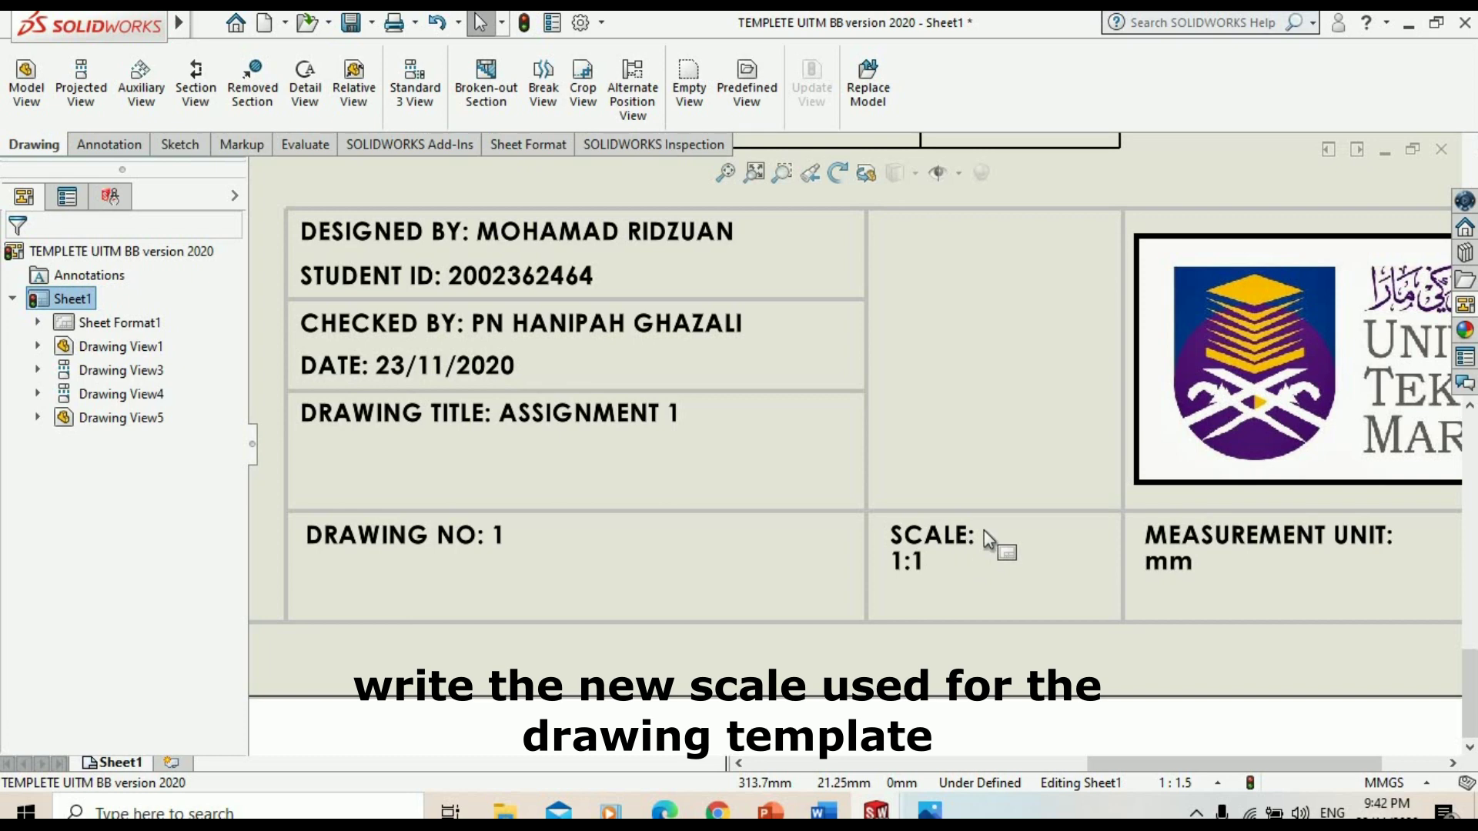
pyautogui.rightClick(961, 431)
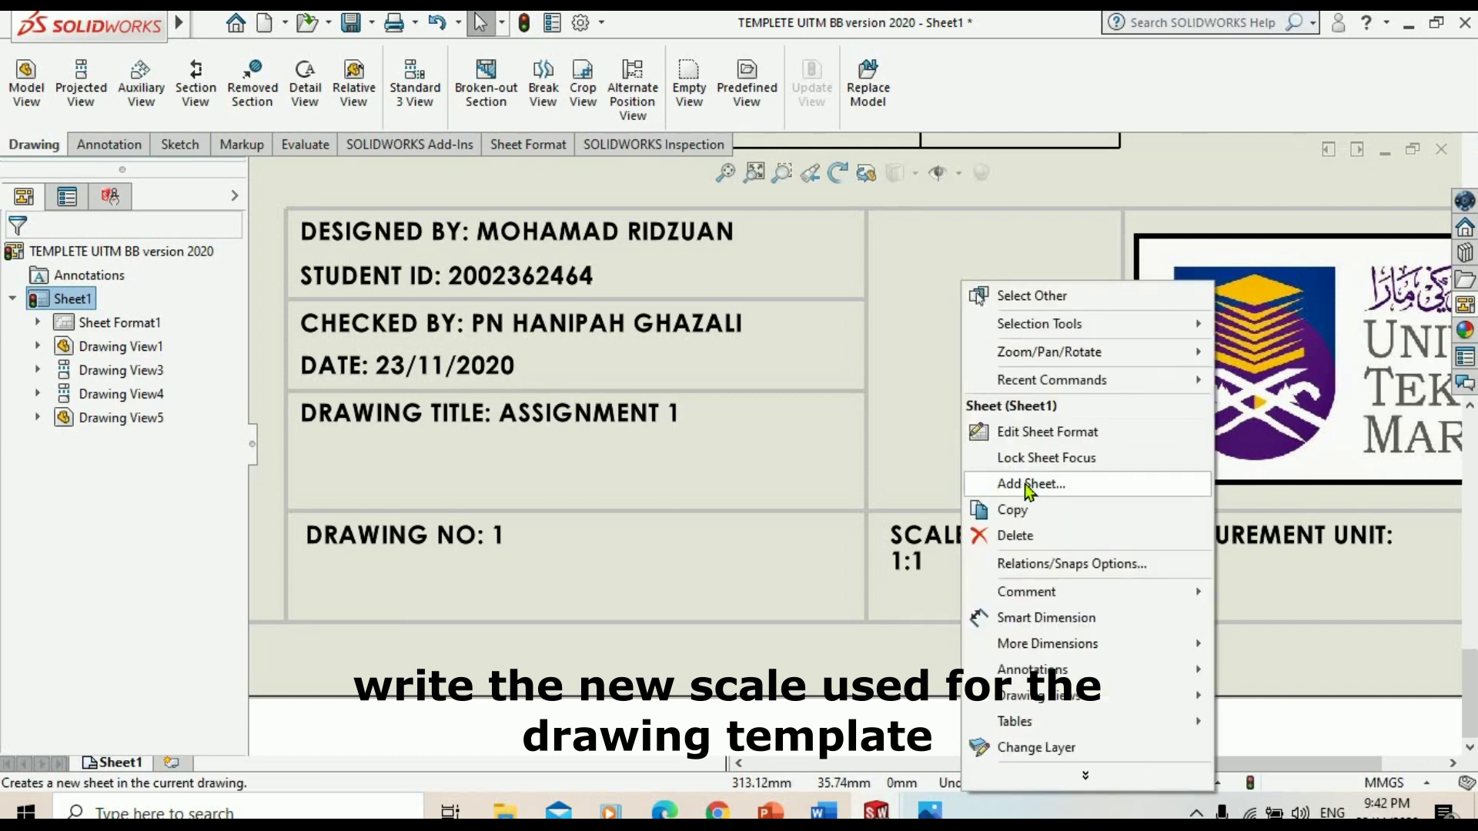
pyautogui.click(1031, 432)
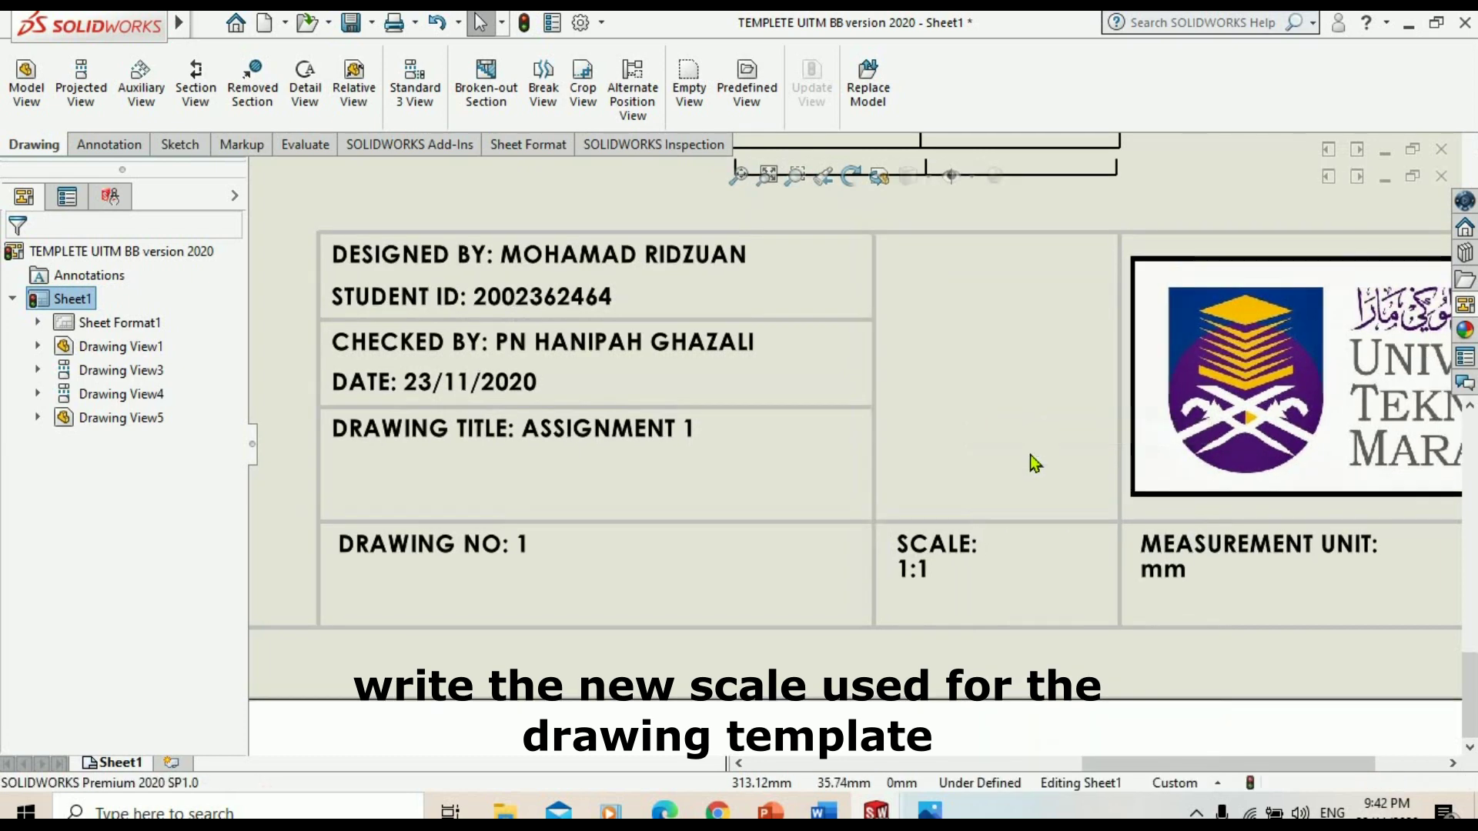
pyautogui.click(922, 573)
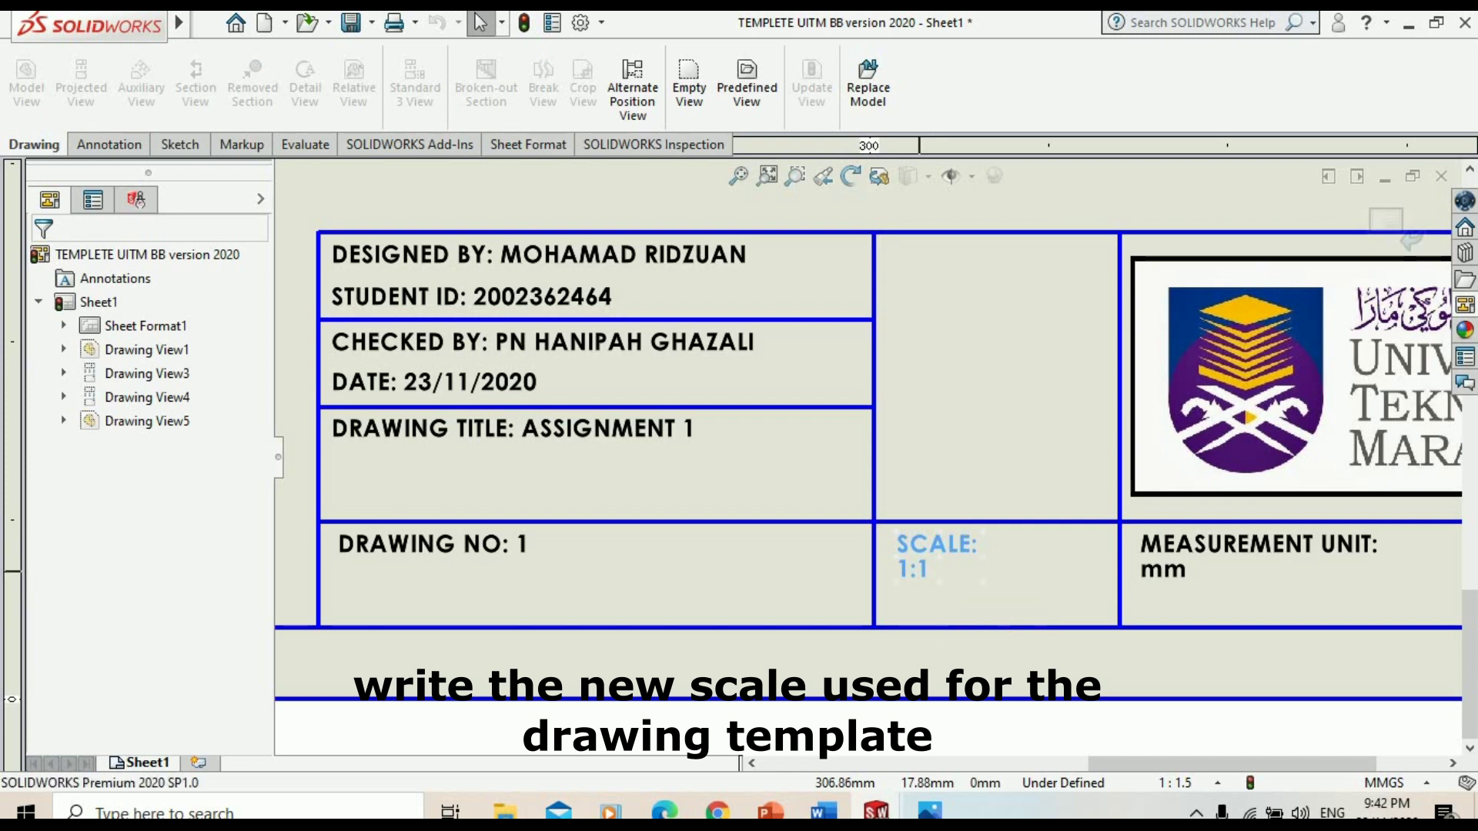
pyautogui.doubleClick(922, 572)
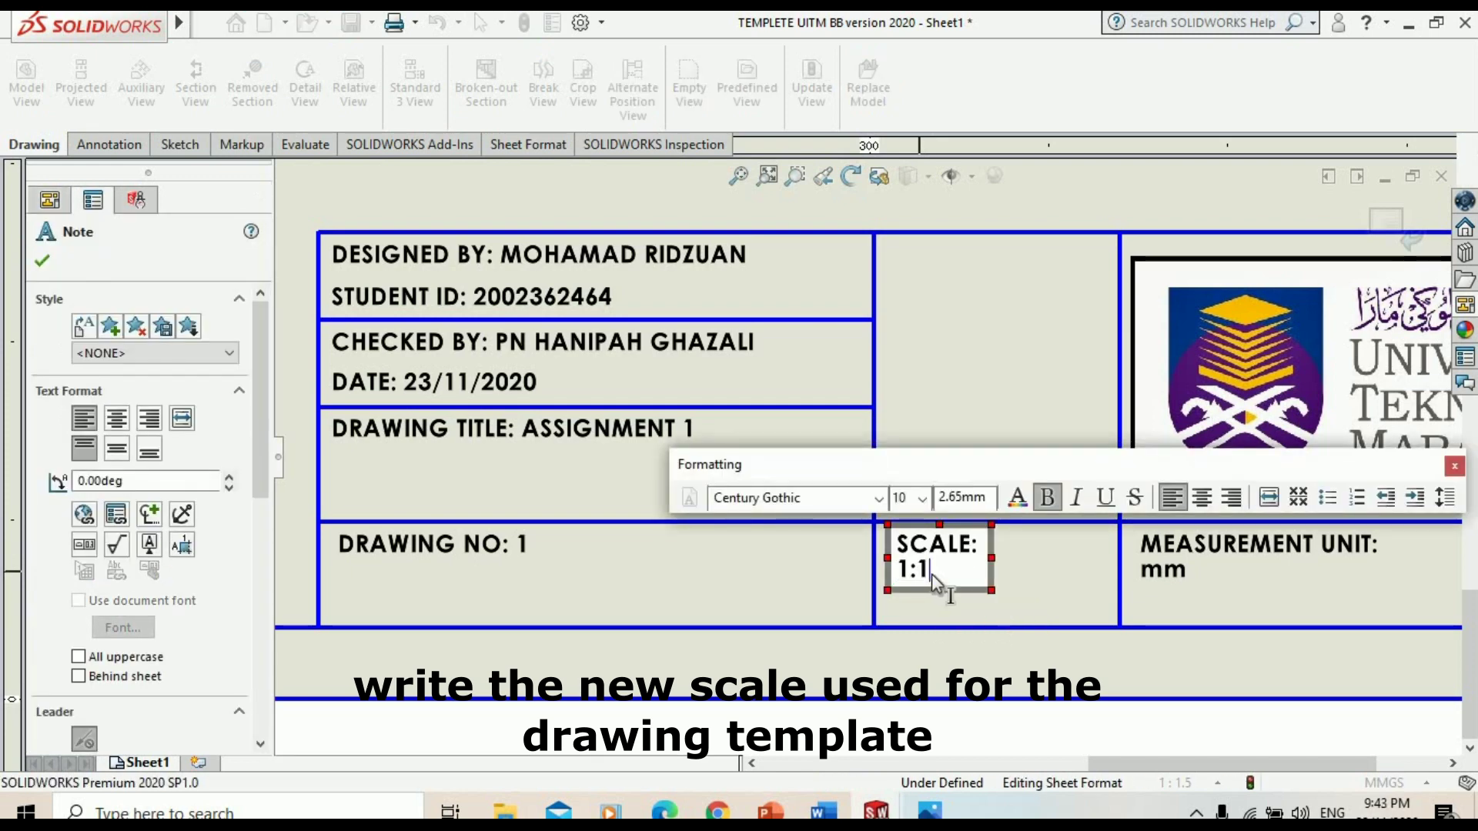
pyautogui.write('.5')
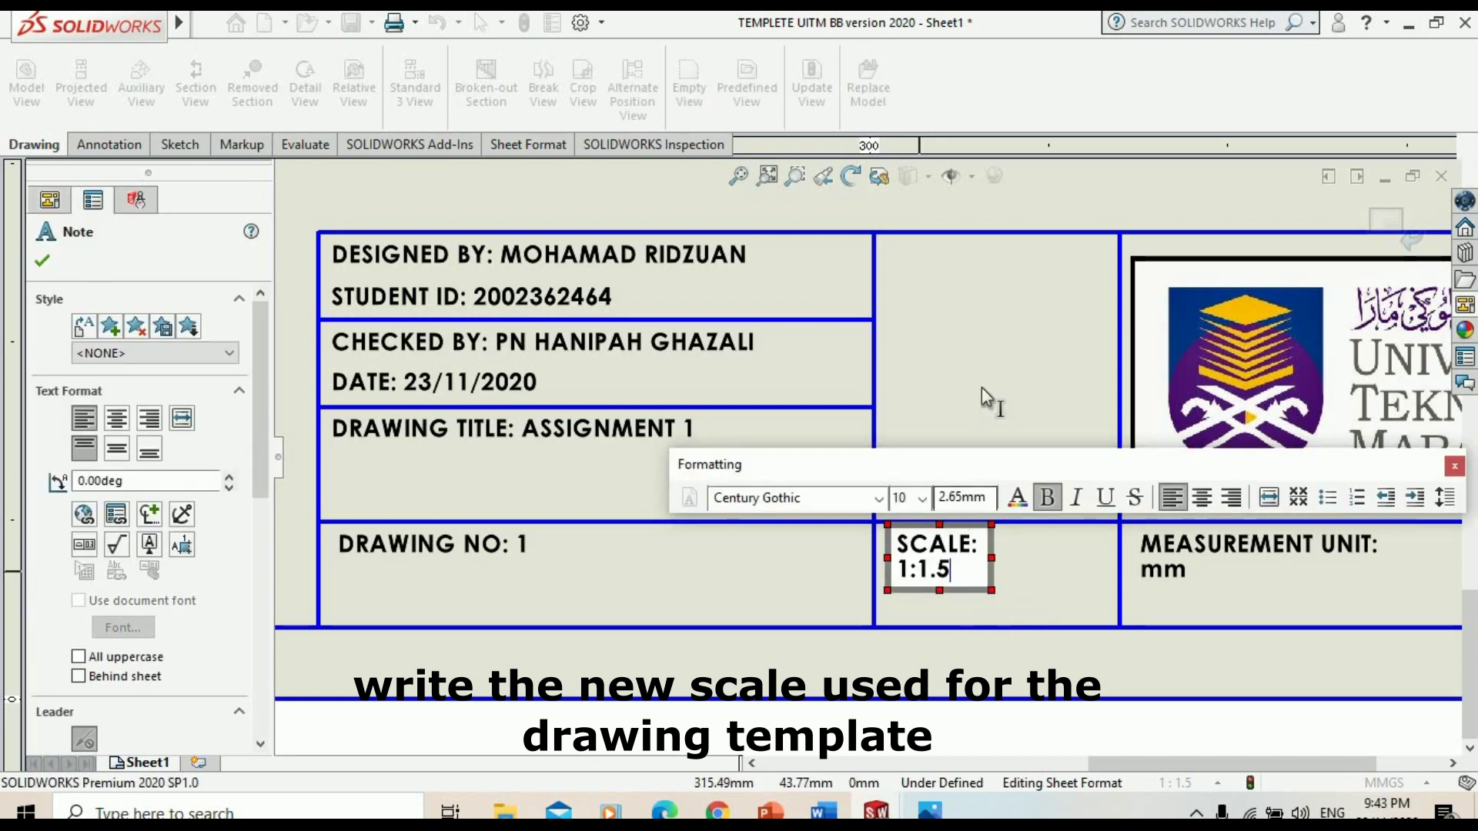
# Leave sheet format editing and return to editing the drawing sheet
pyautogui.click(981, 389)
pyautogui.rightClick(981, 390)
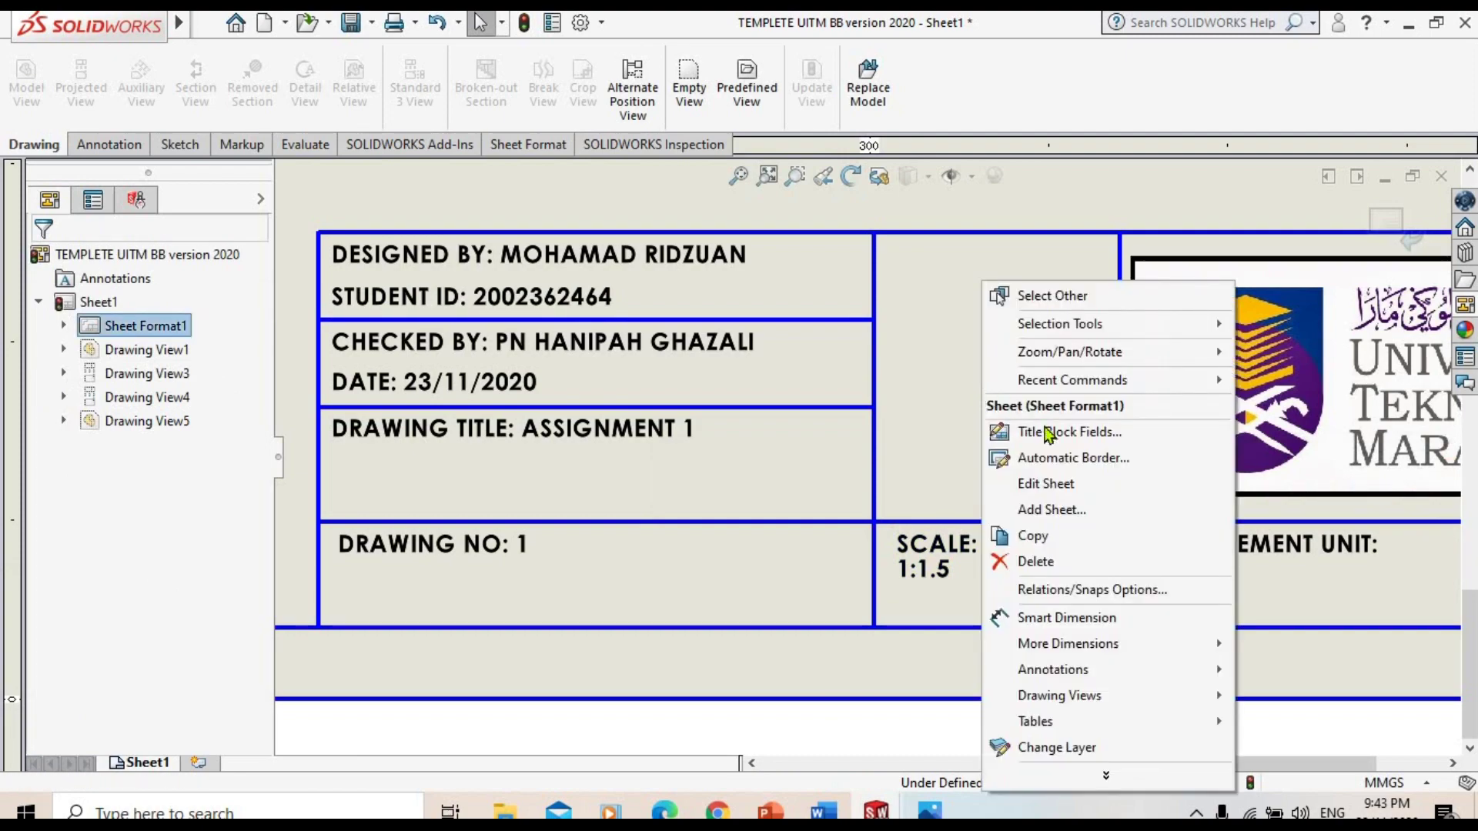
pyautogui.click(1039, 487)
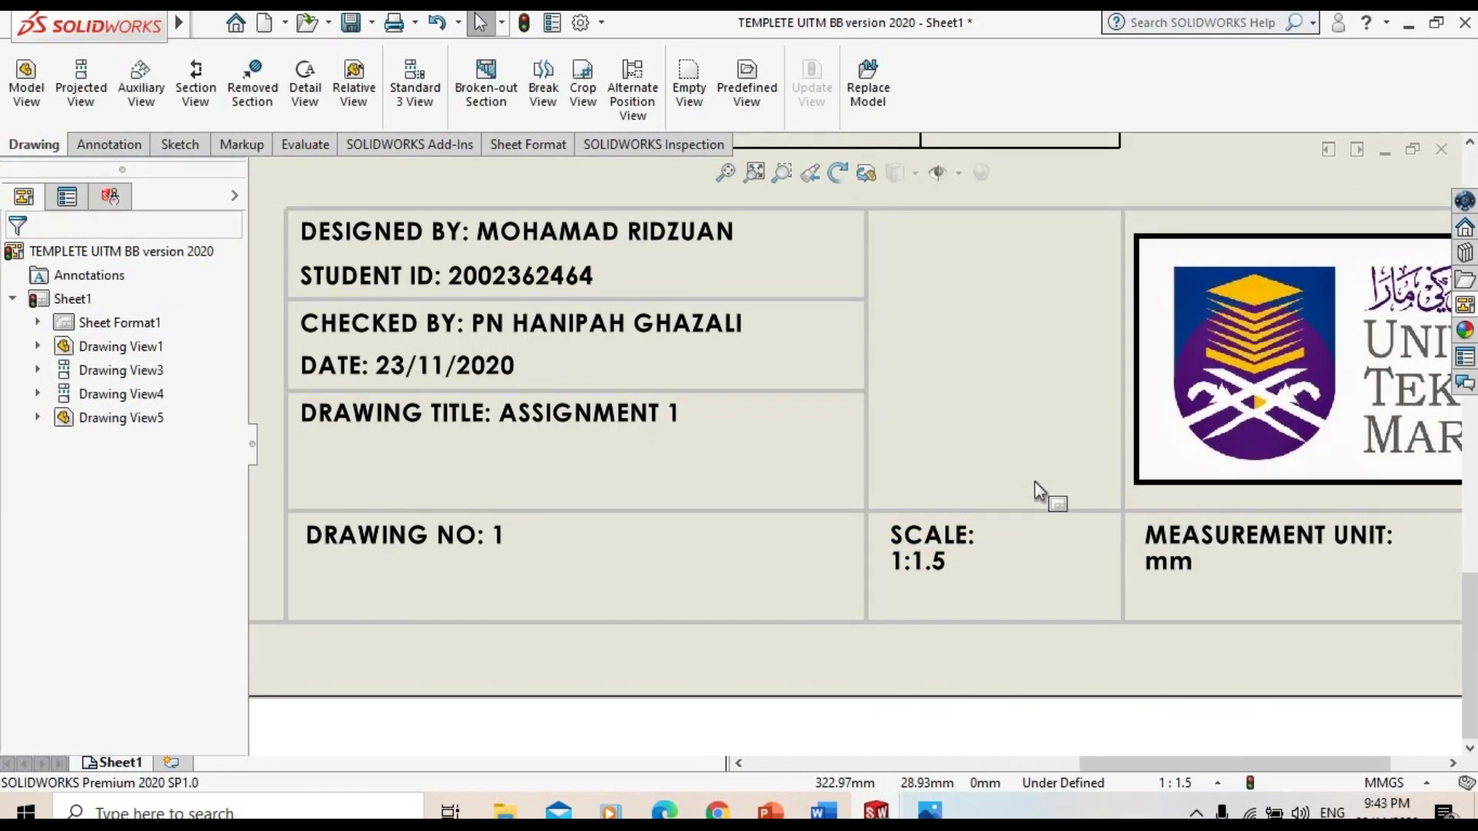
pyautogui.scroll(5, 1034, 481)
pyautogui.scroll(-1, 746, 337)
pyautogui.scroll(2, 803, 340)
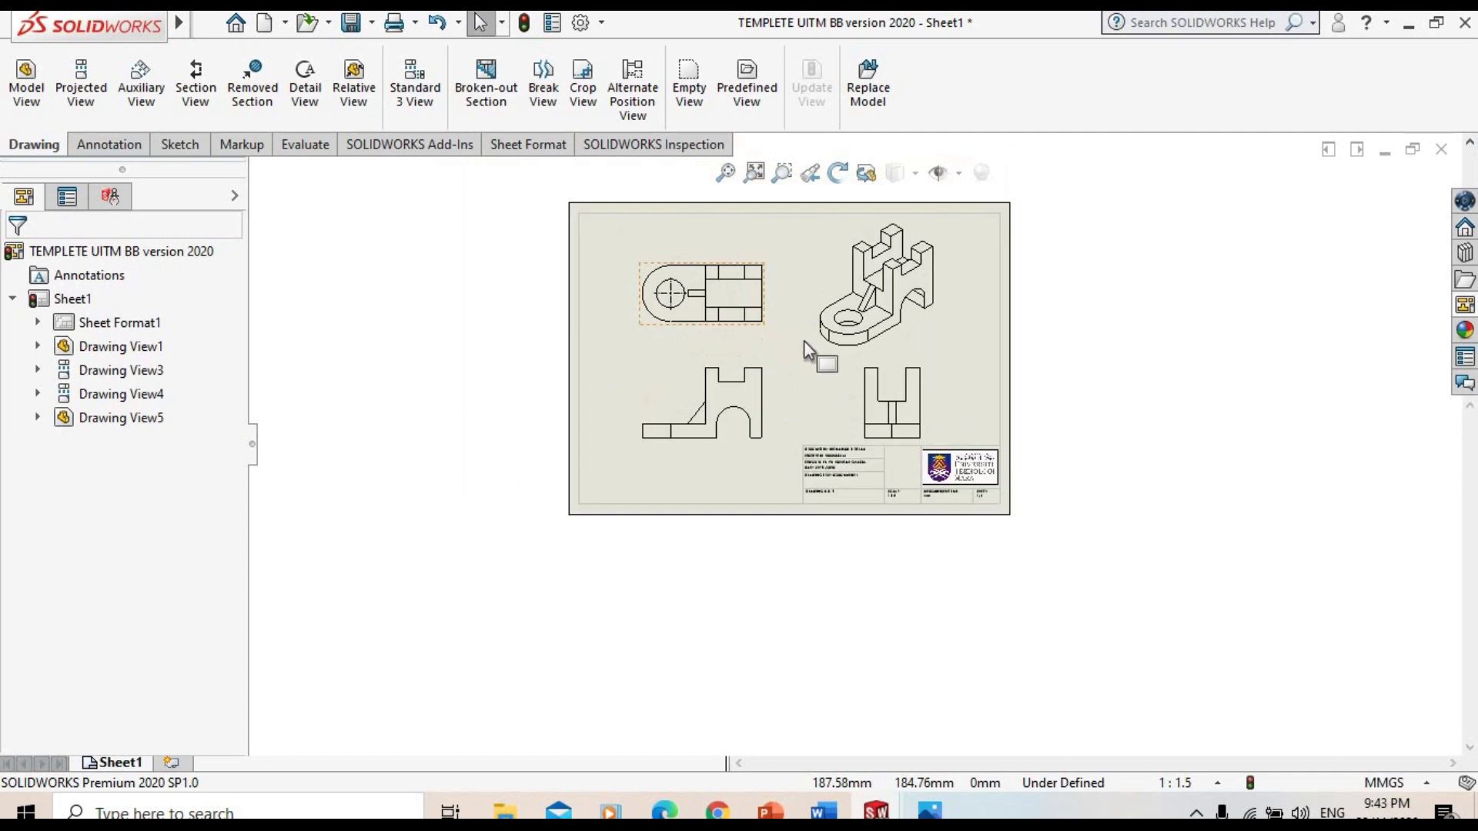
# Raise the front and side views slightly, move the isometric view right, and show the Annotation tools
pyautogui.scroll(-2, 810, 355)
pyautogui.moveTo(770, 496); pyautogui.dragTo(772, 479)
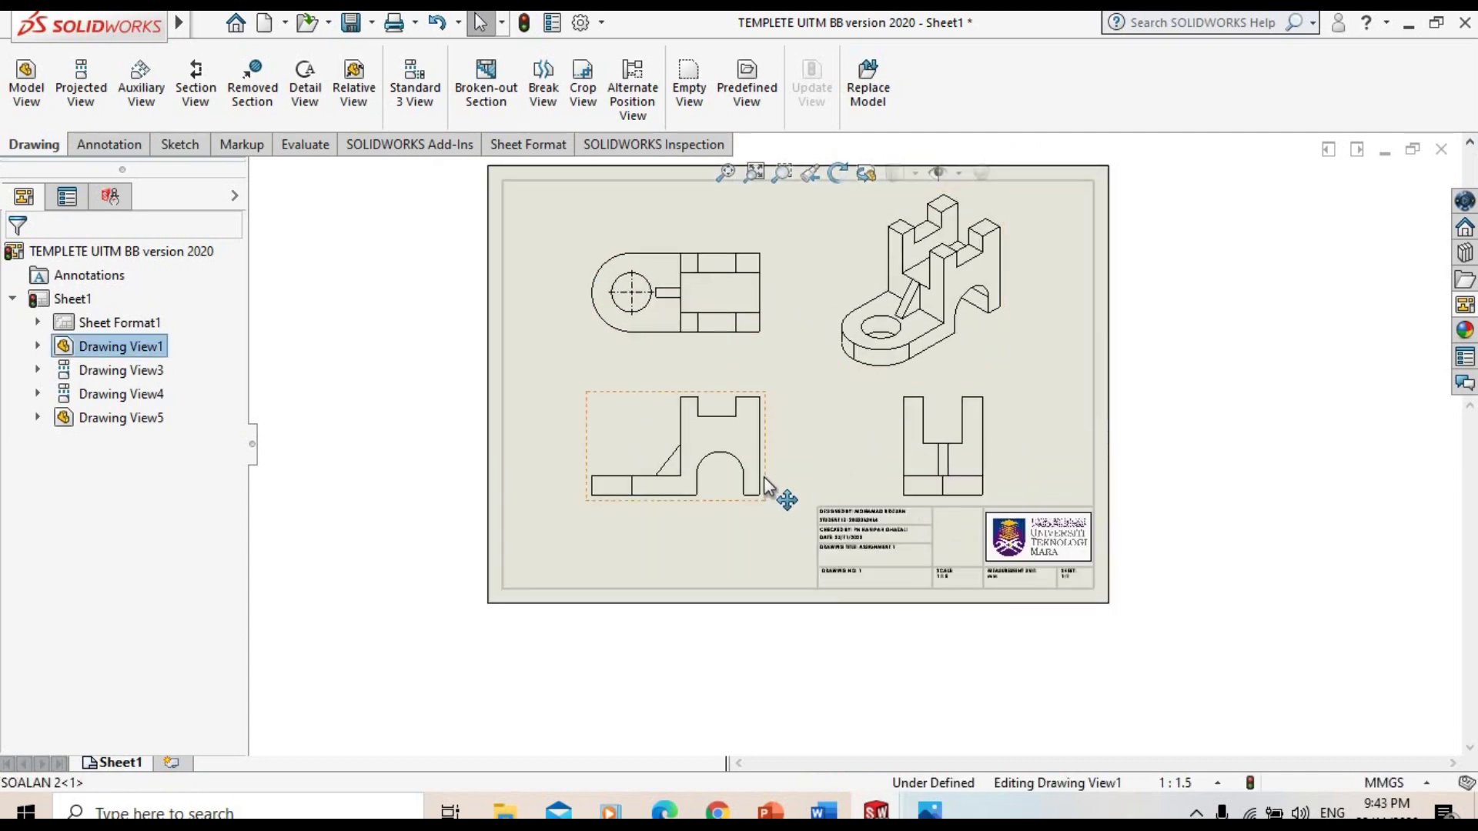
pyautogui.scroll(-2, 967, 320)
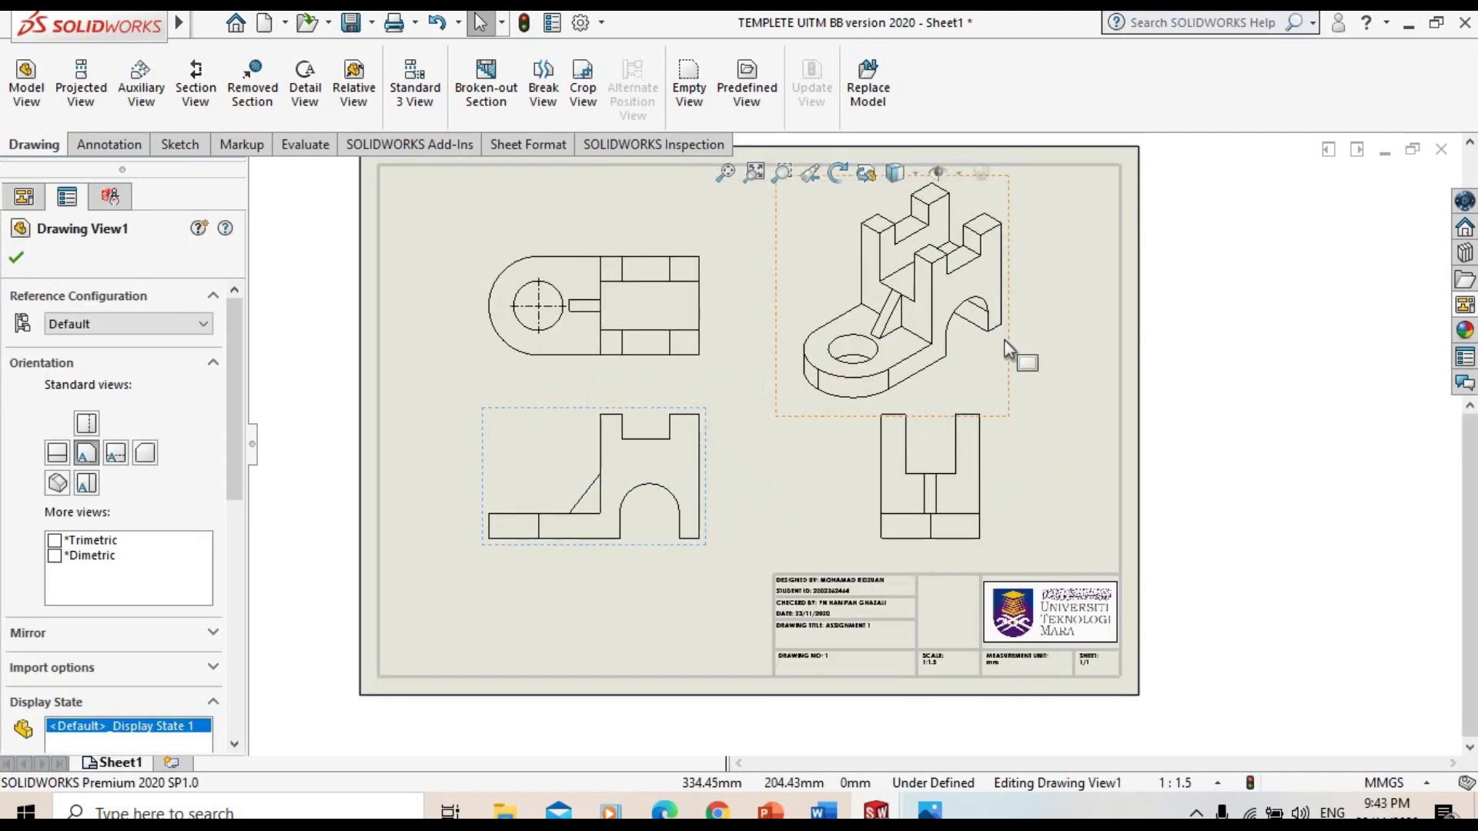
pyautogui.moveTo(1025, 328)
pyautogui.mouseDown()
pyautogui.moveTo(1093, 336)
pyautogui.moveTo(1080, 336)
pyautogui.mouseUp()
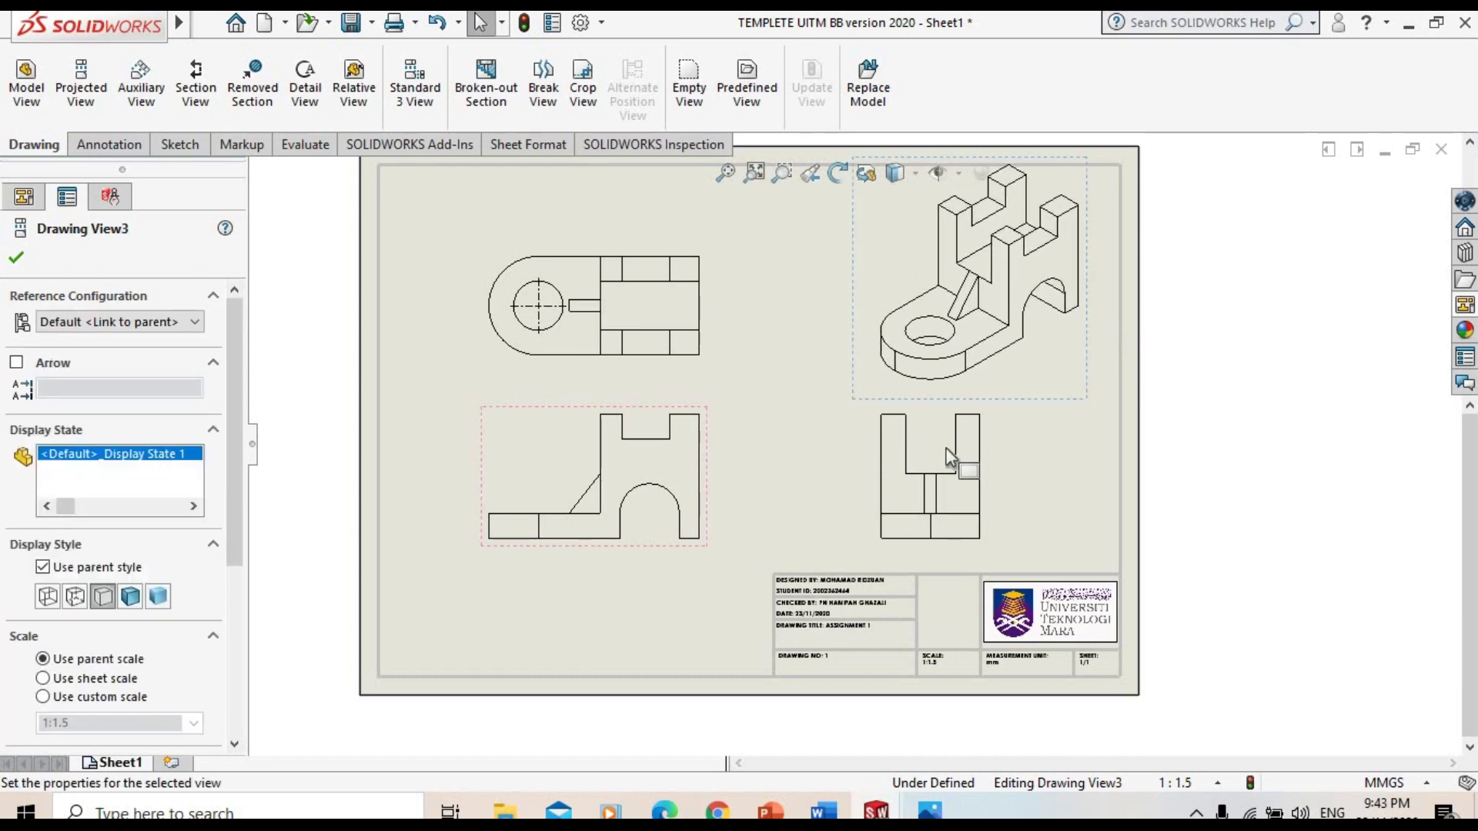
pyautogui.click(1077, 491)
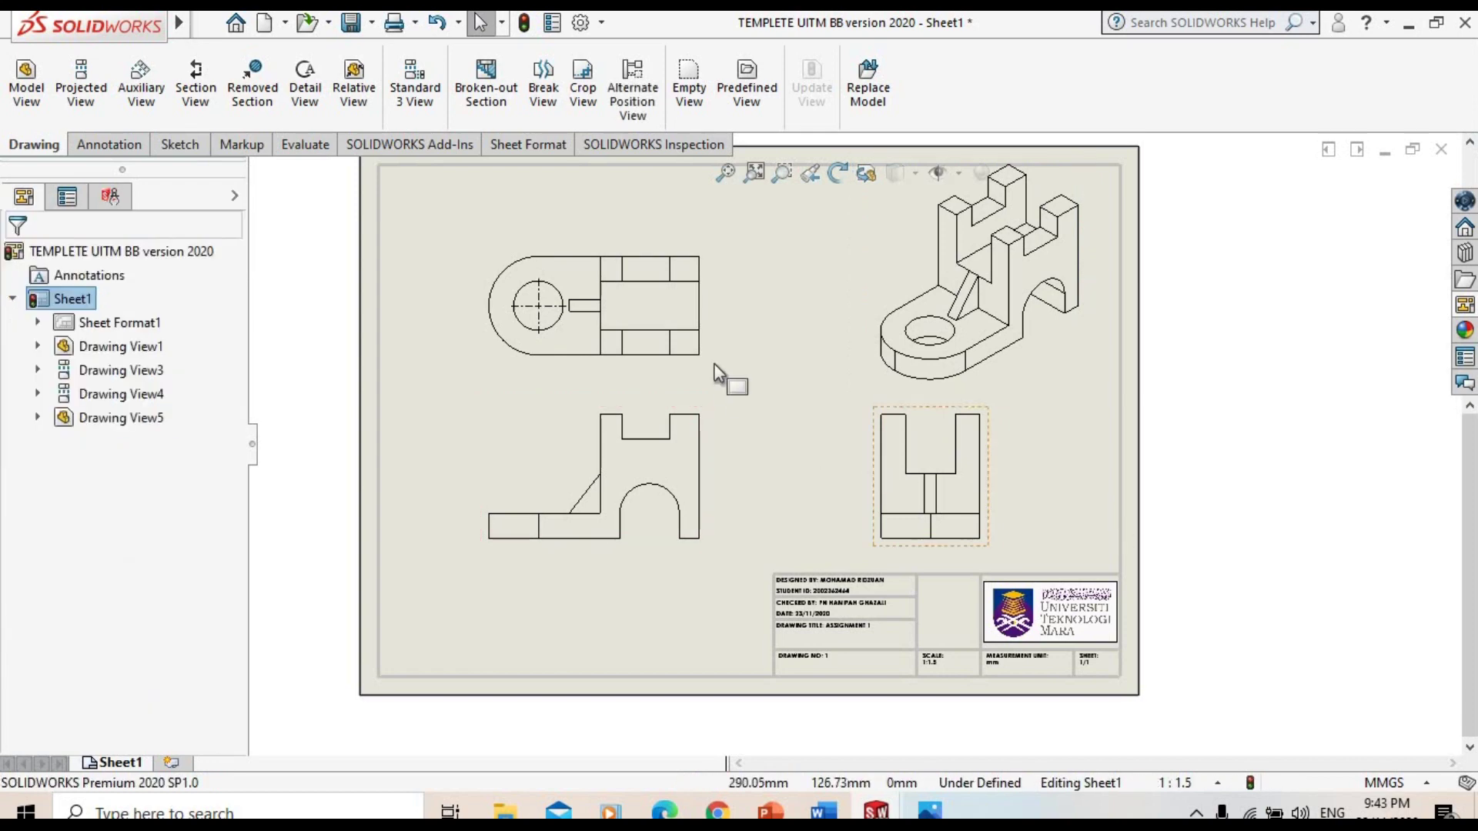
pyautogui.scroll(-1, 693, 313)
pyautogui.scroll(-2, 716, 370)
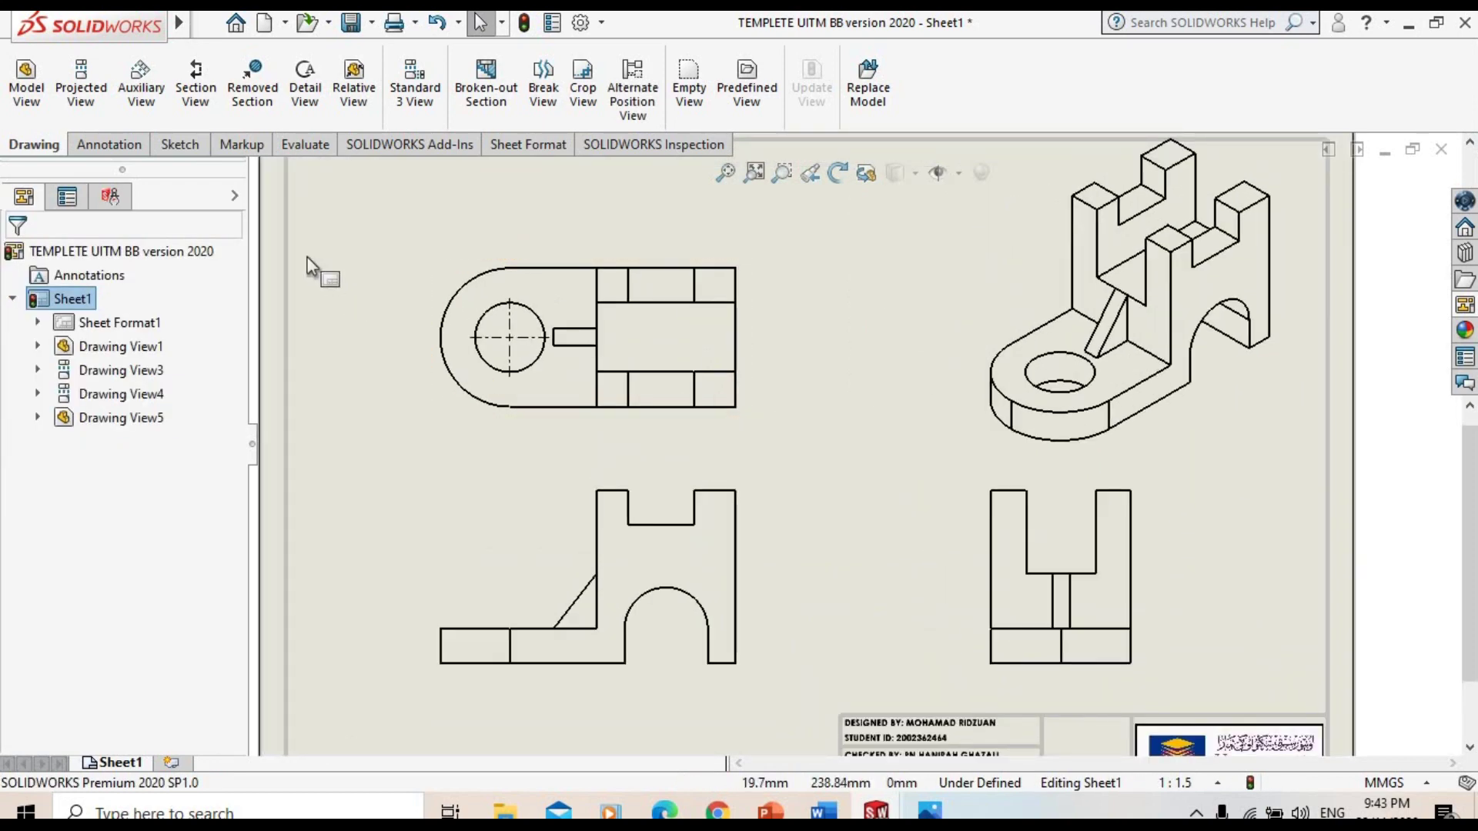
pyautogui.click(128, 151)
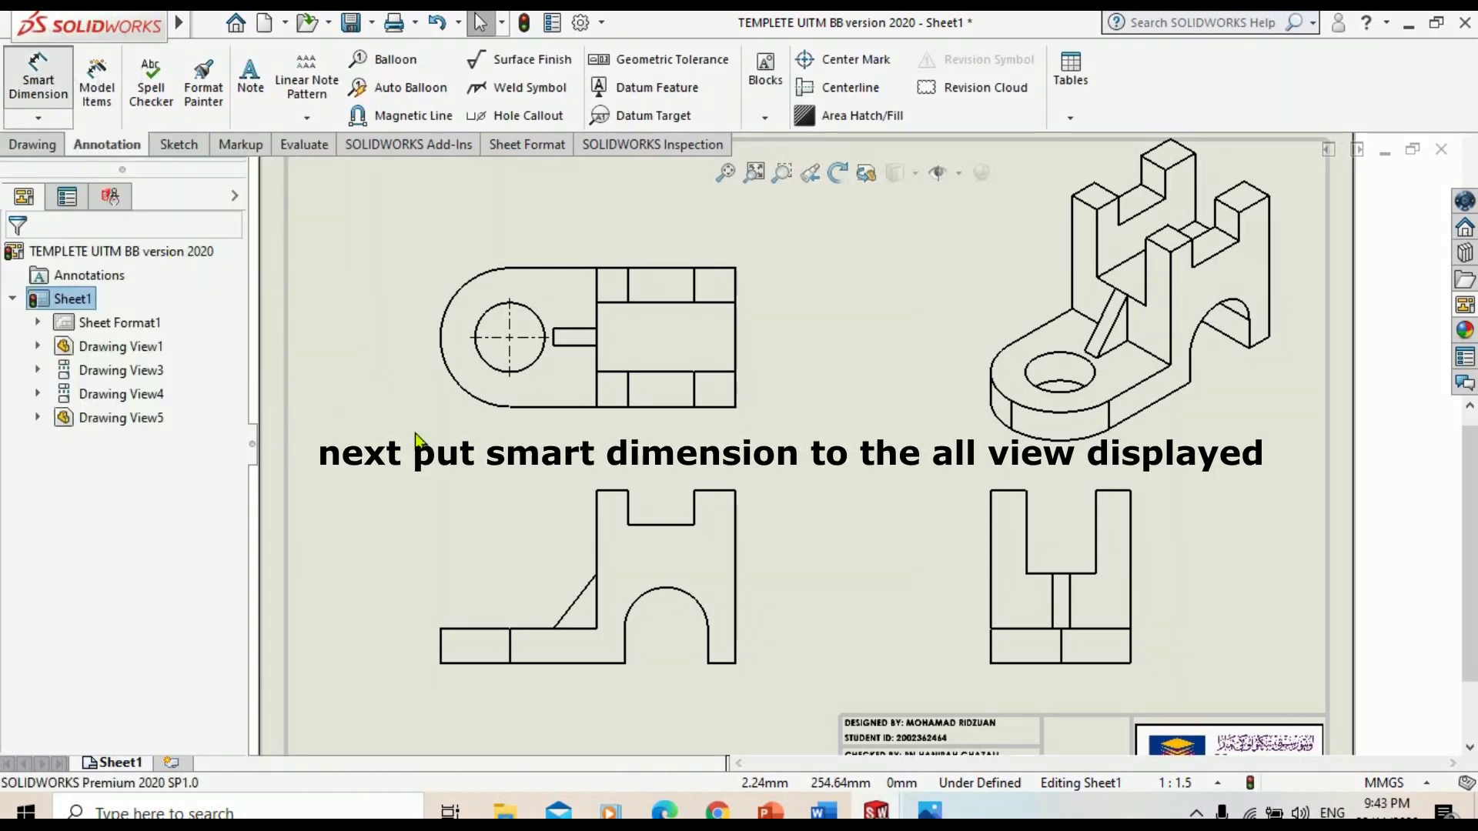
# Dimension the front view's 170 overall width and the side view's 100 height
pyautogui.click(38, 98)
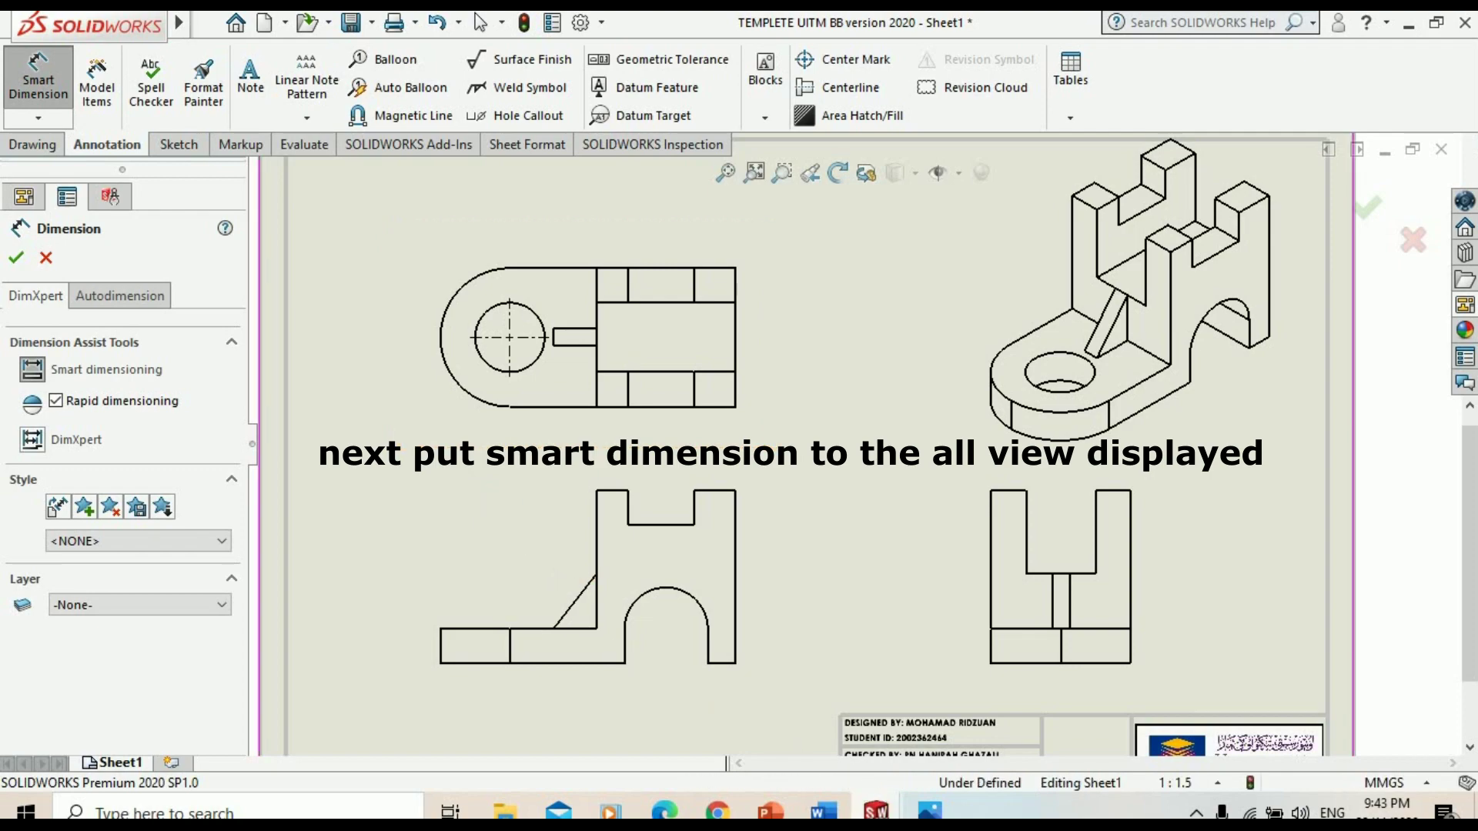
pyautogui.click(929, 810)
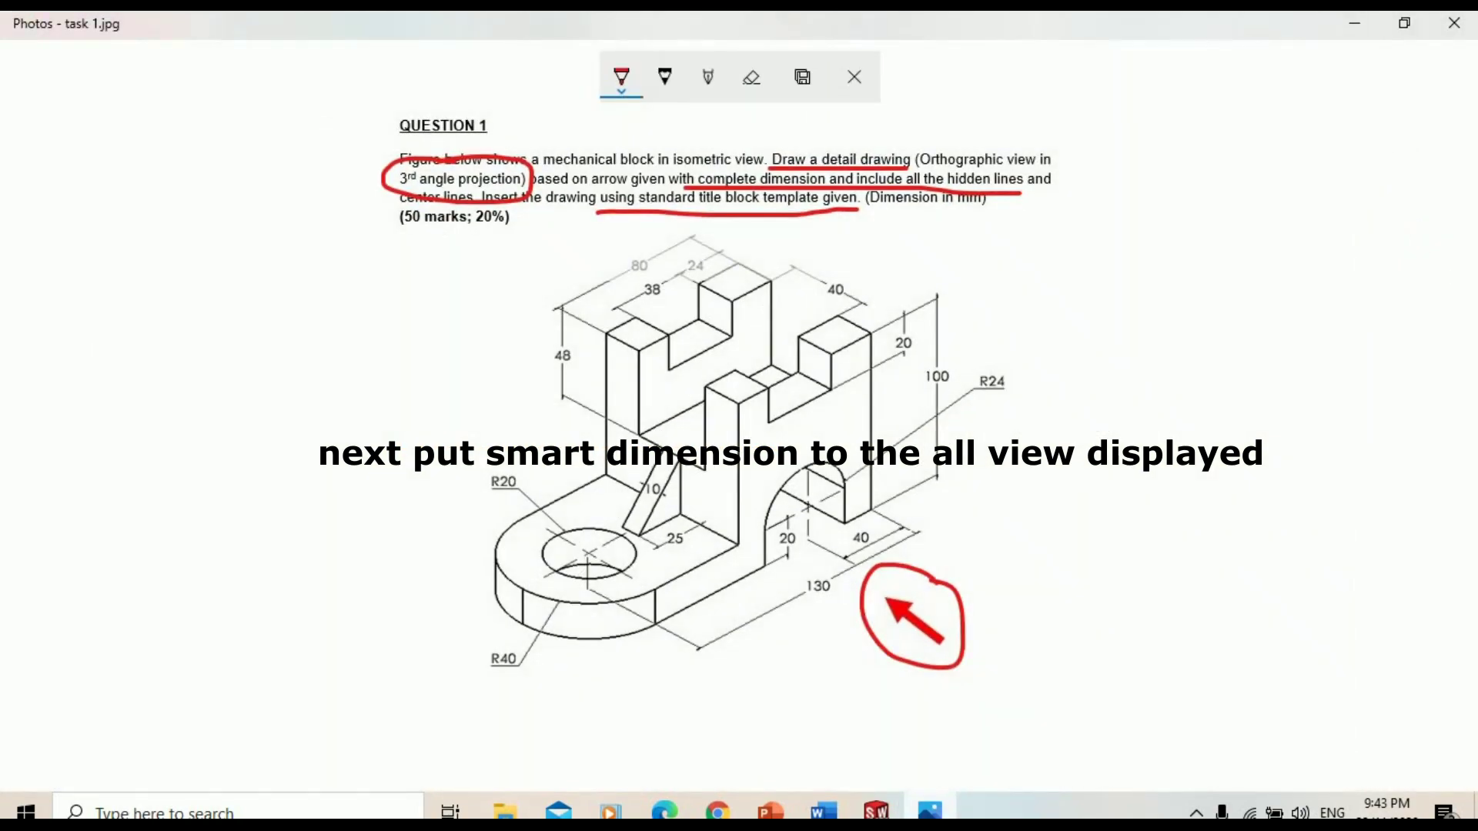
pyautogui.click(930, 810)
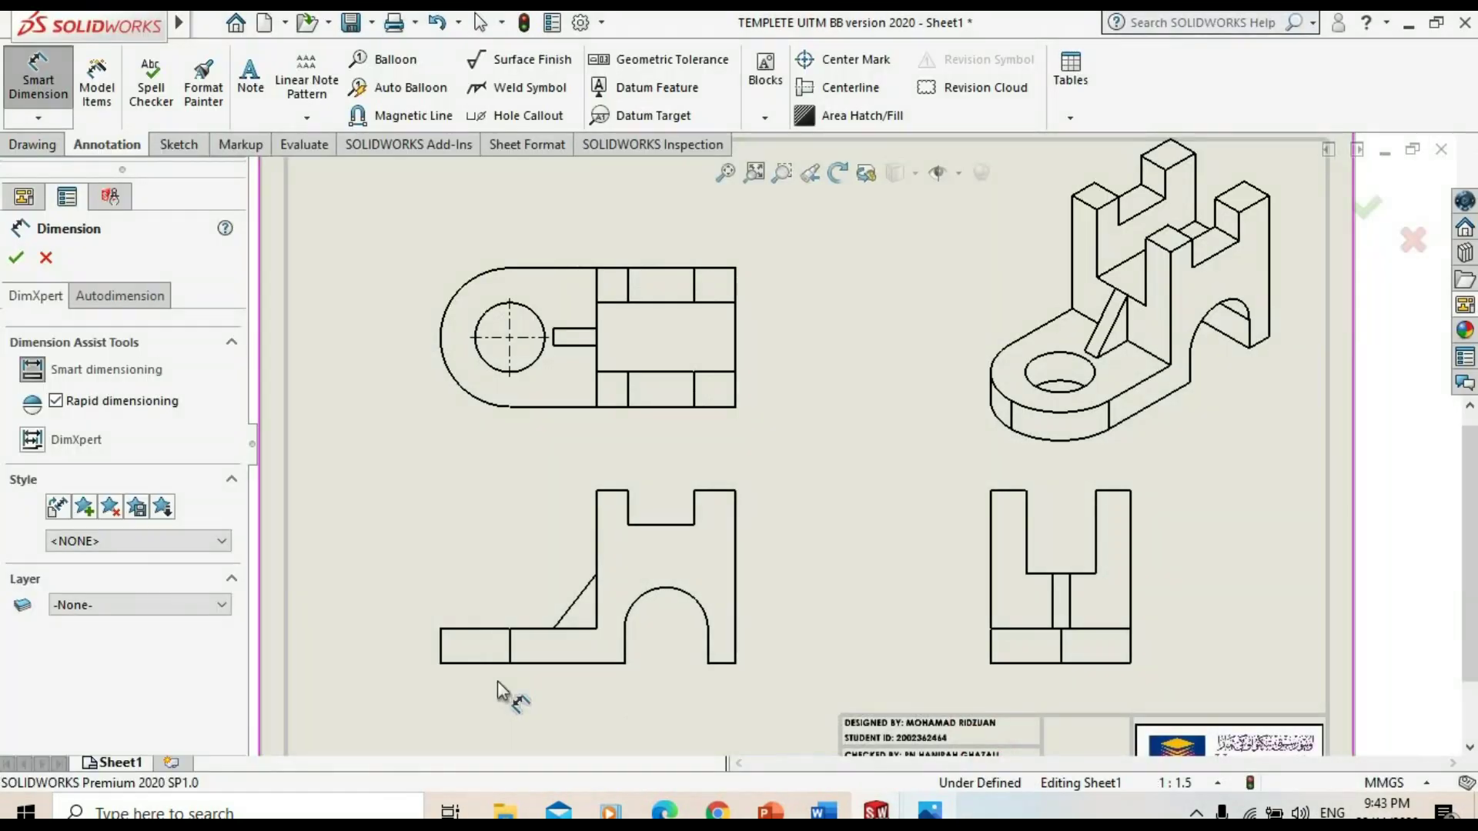
pyautogui.click(441, 656)
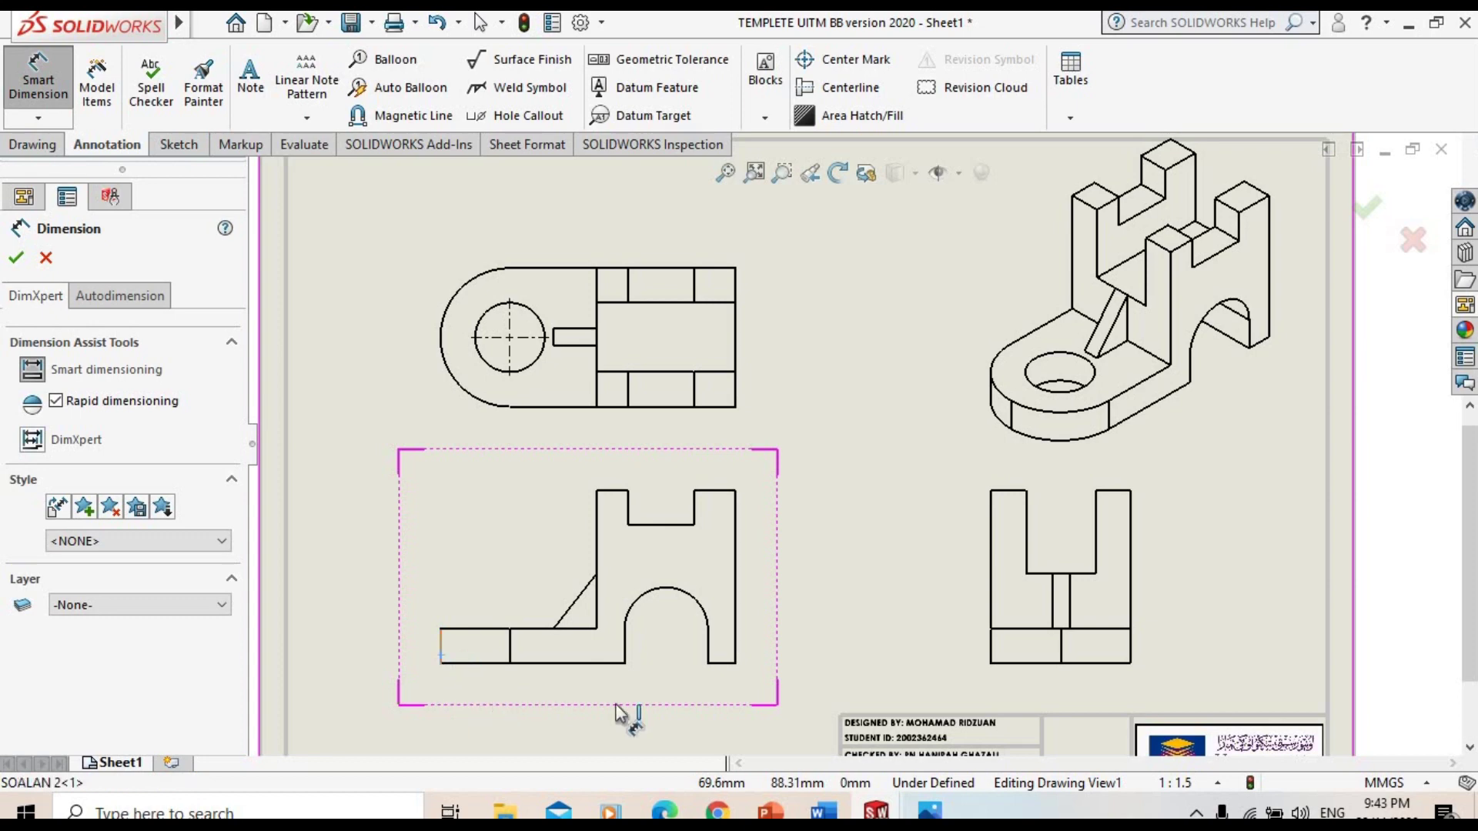
pyautogui.click(735, 654)
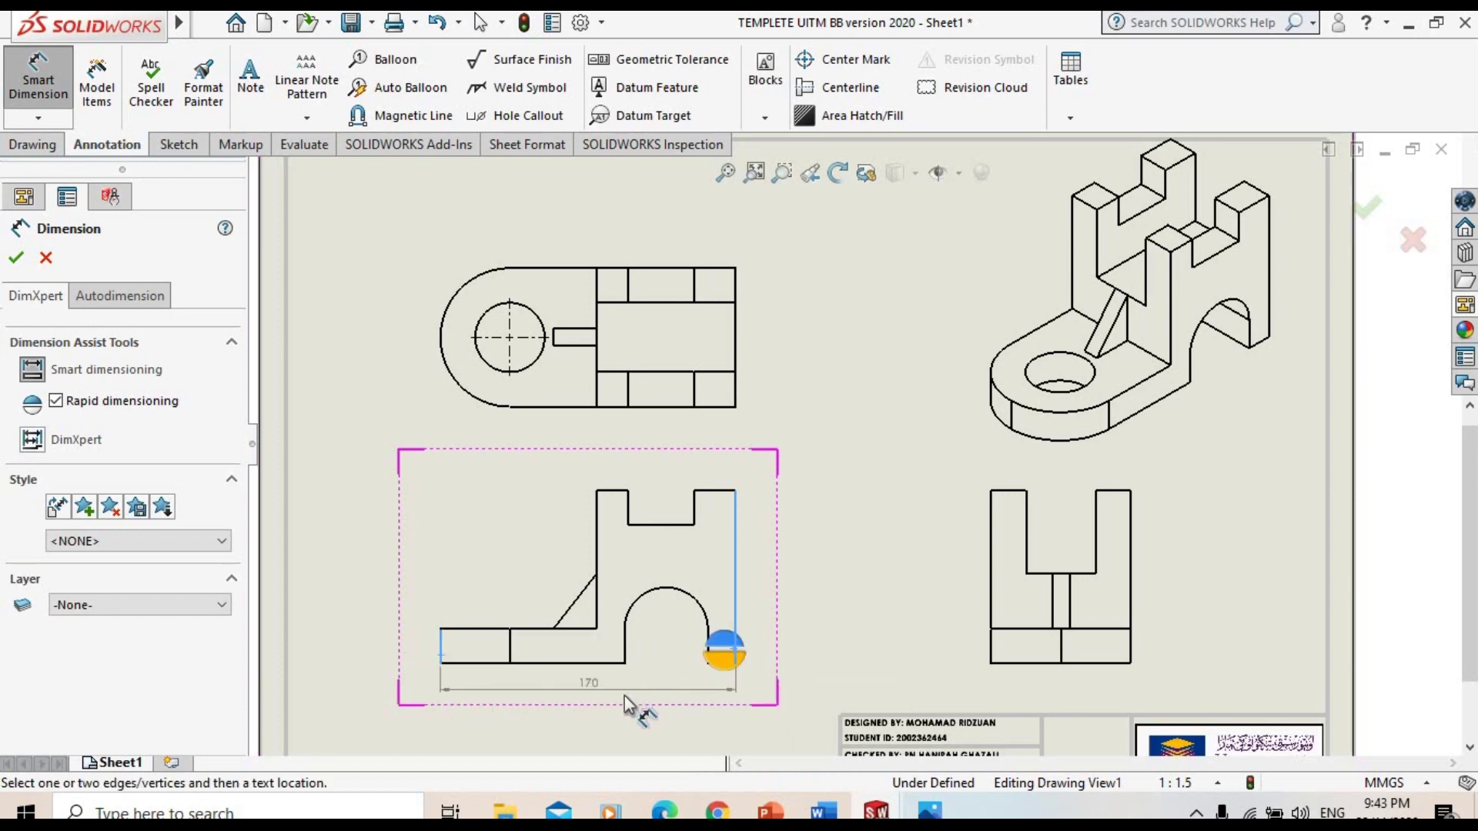
pyautogui.click(579, 718)
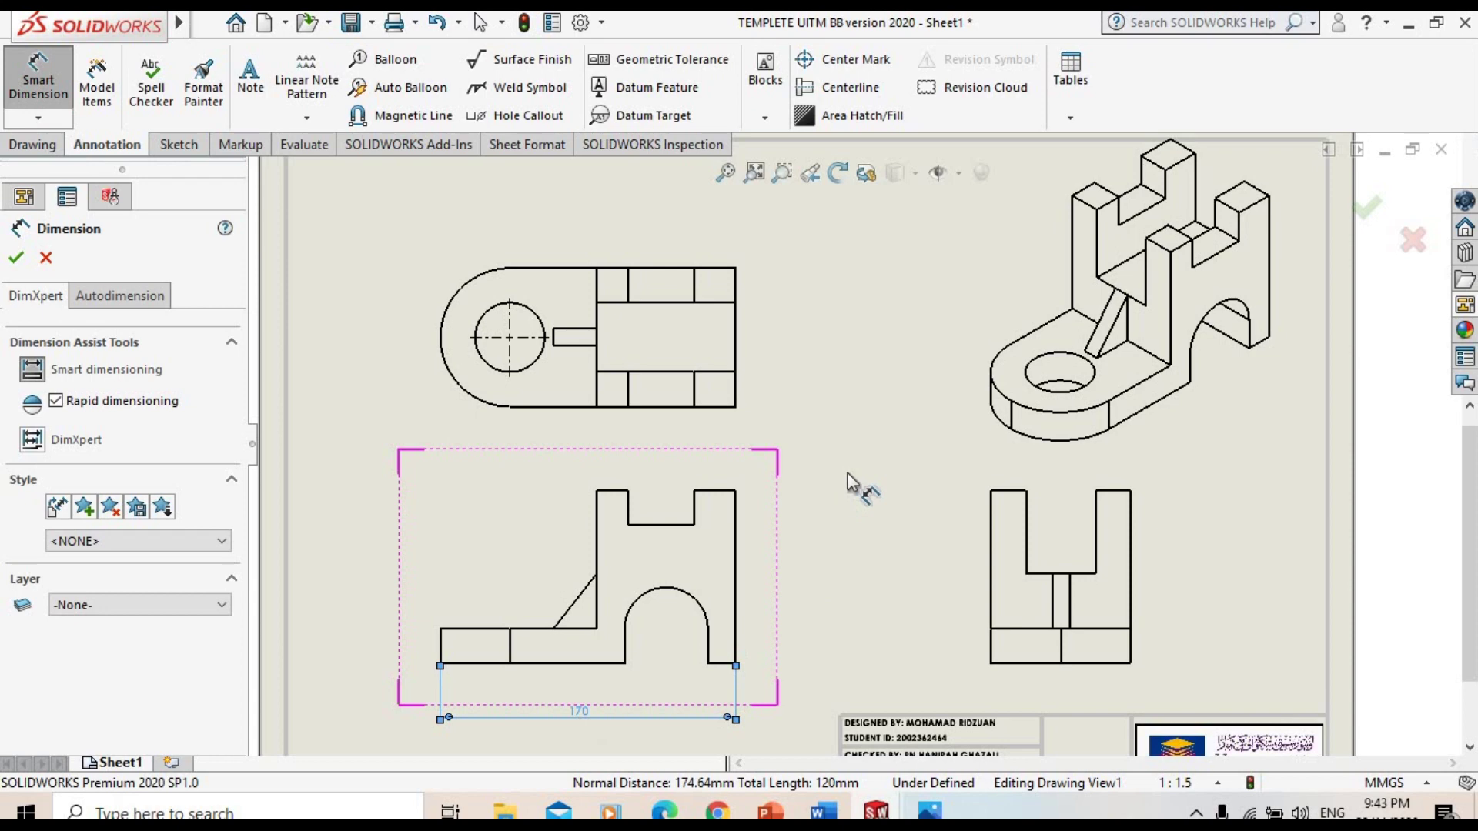
pyautogui.click(1069, 531)
pyautogui.click(1129, 539)
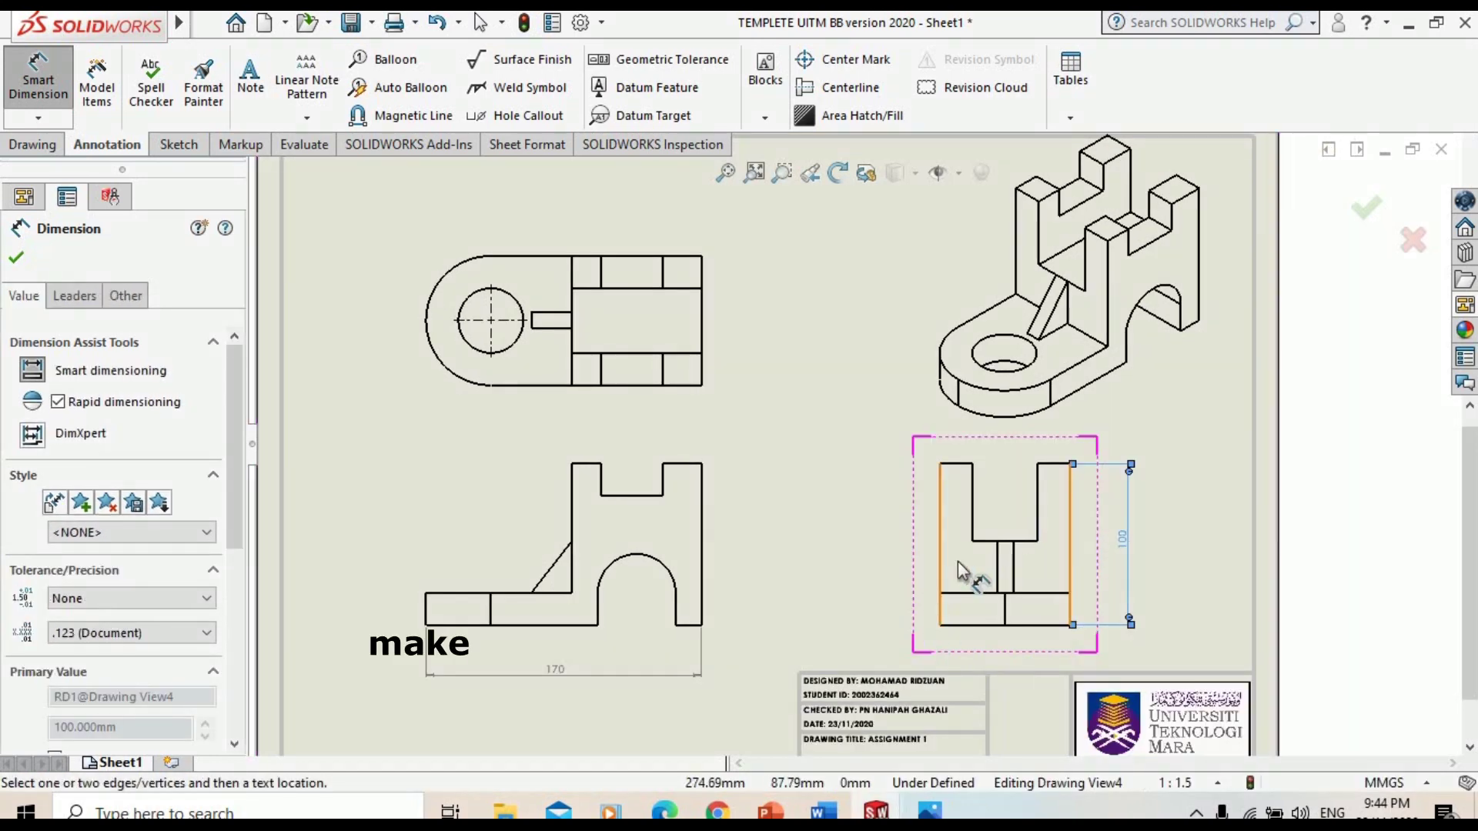
# Add the 52 and 20 height dimensions to the side view
pyautogui.scroll(-1, 1029, 623)
pyautogui.scroll(-1, 977, 612)
pyautogui.scroll(-1, 978, 612)
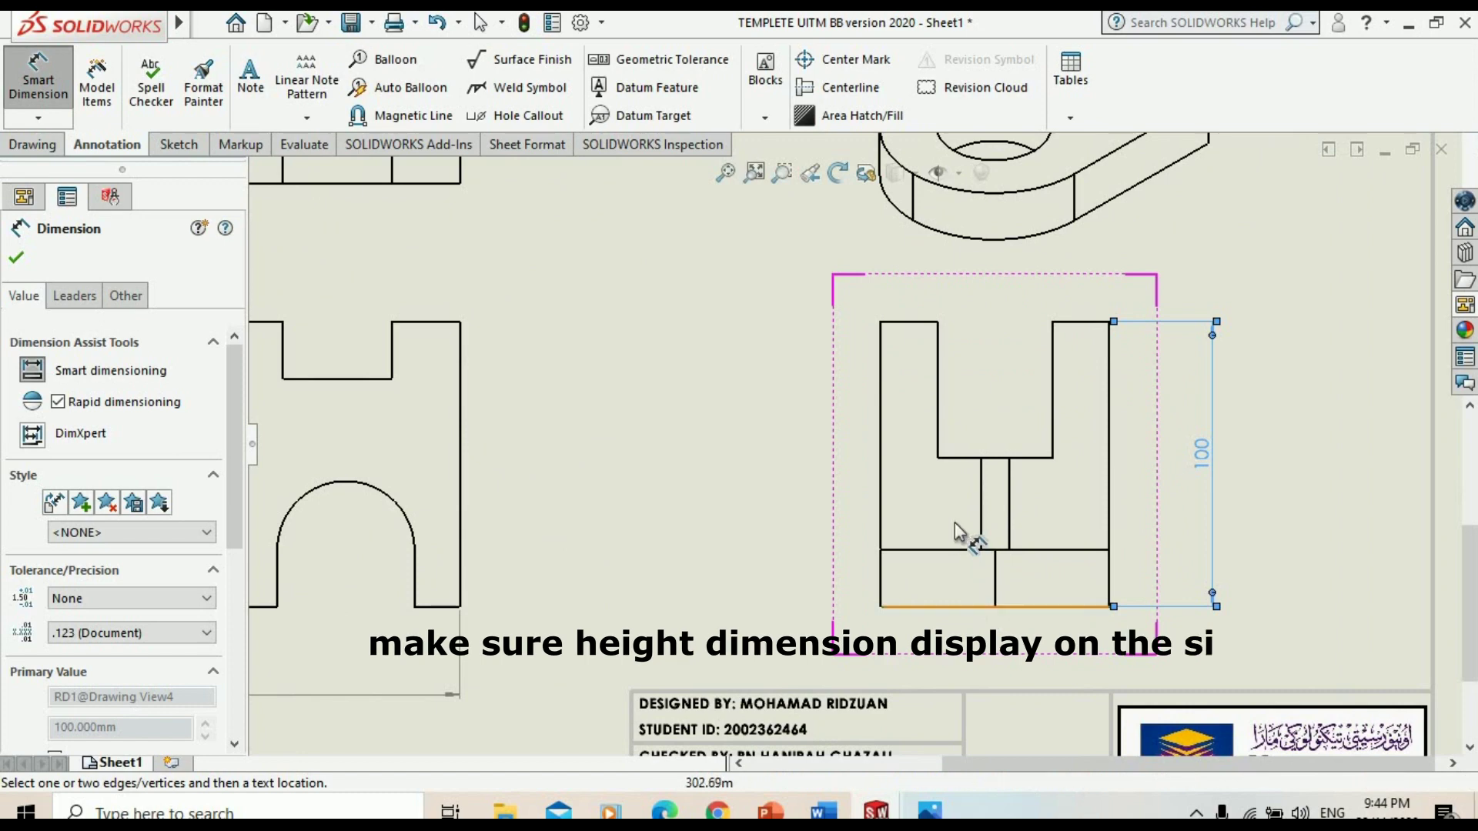
pyautogui.click(945, 462)
pyautogui.click(933, 606)
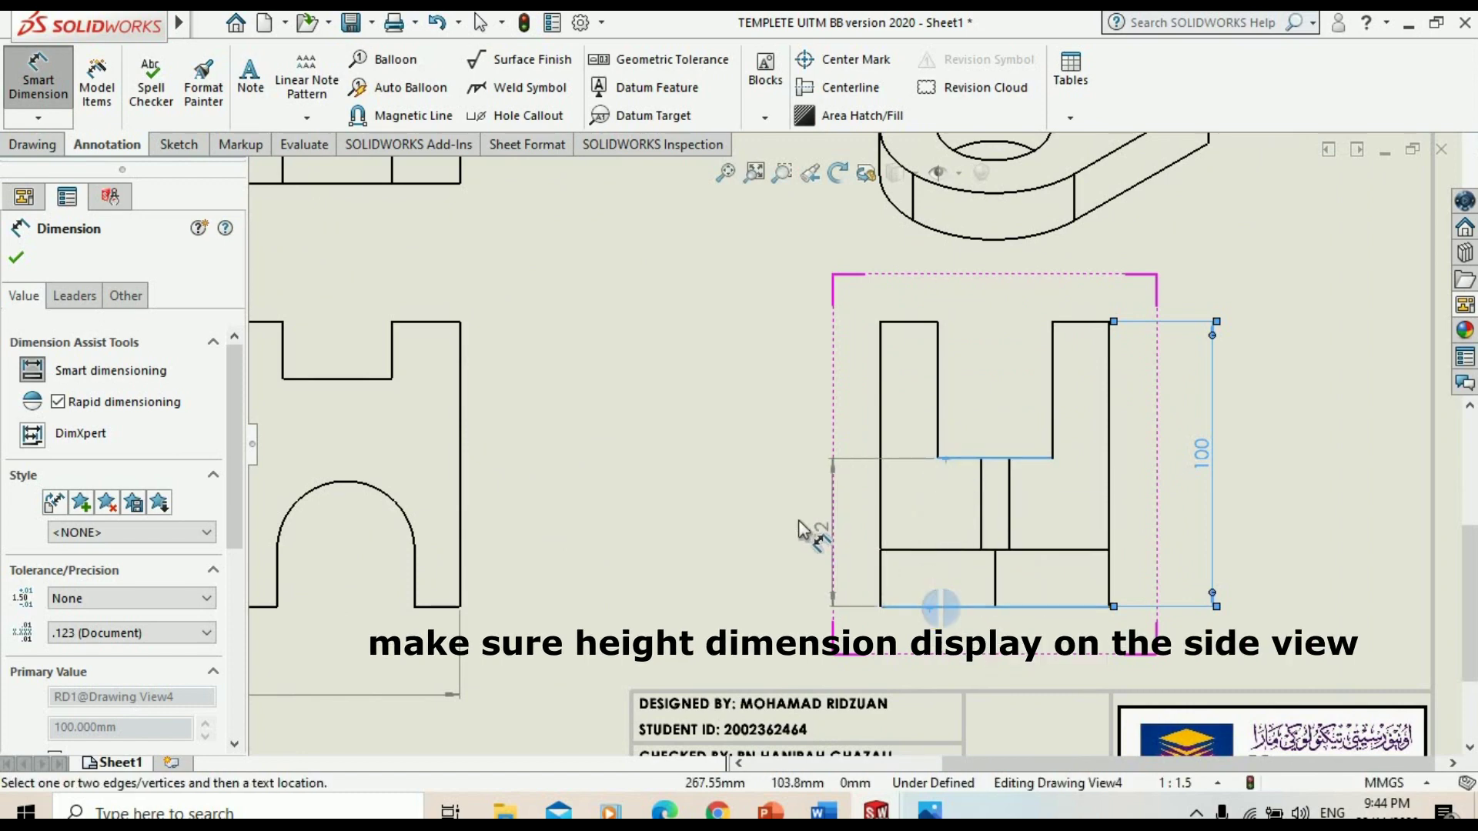
pyautogui.click(785, 531)
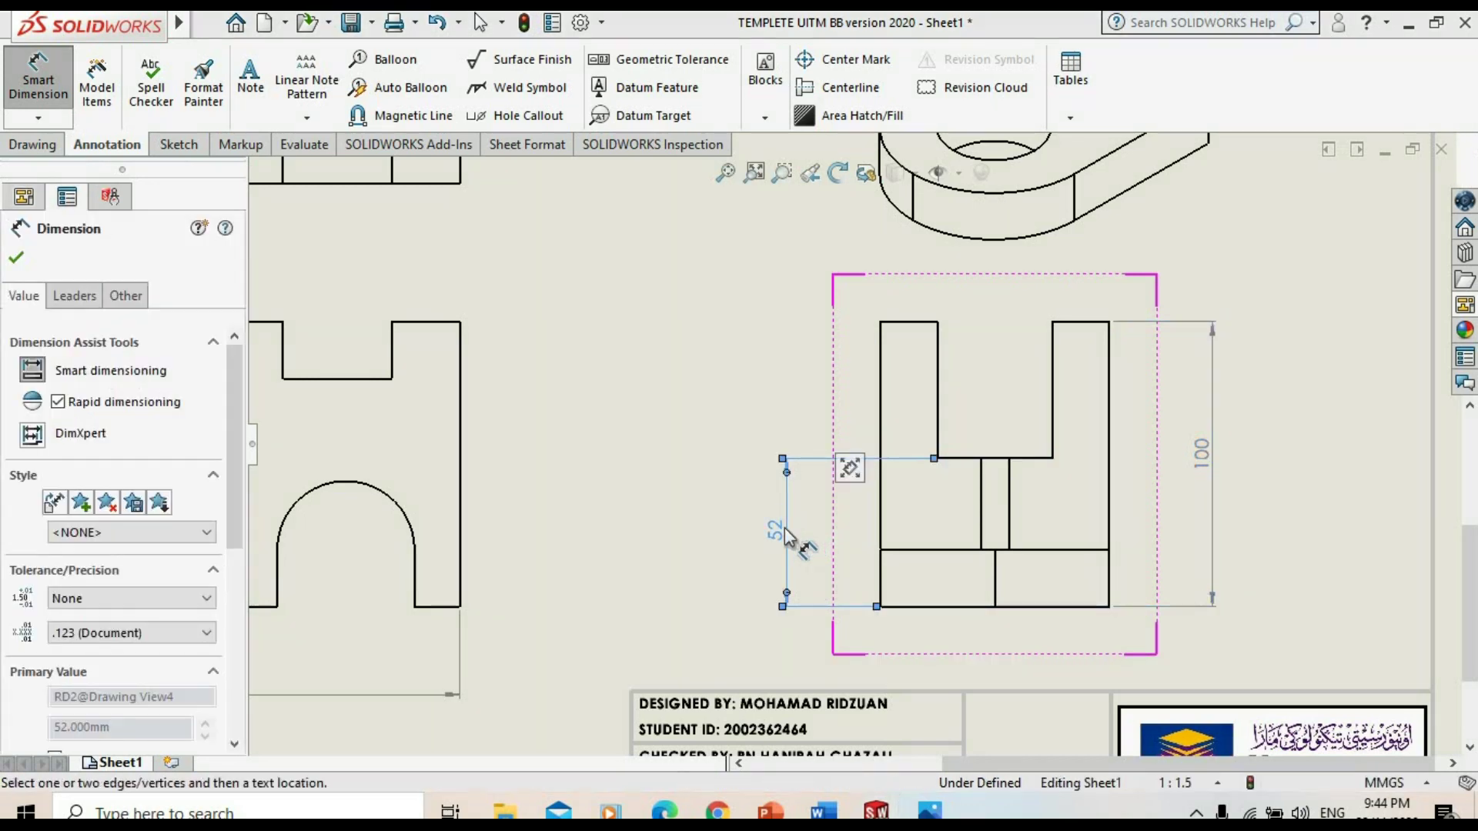
pyautogui.click(704, 548)
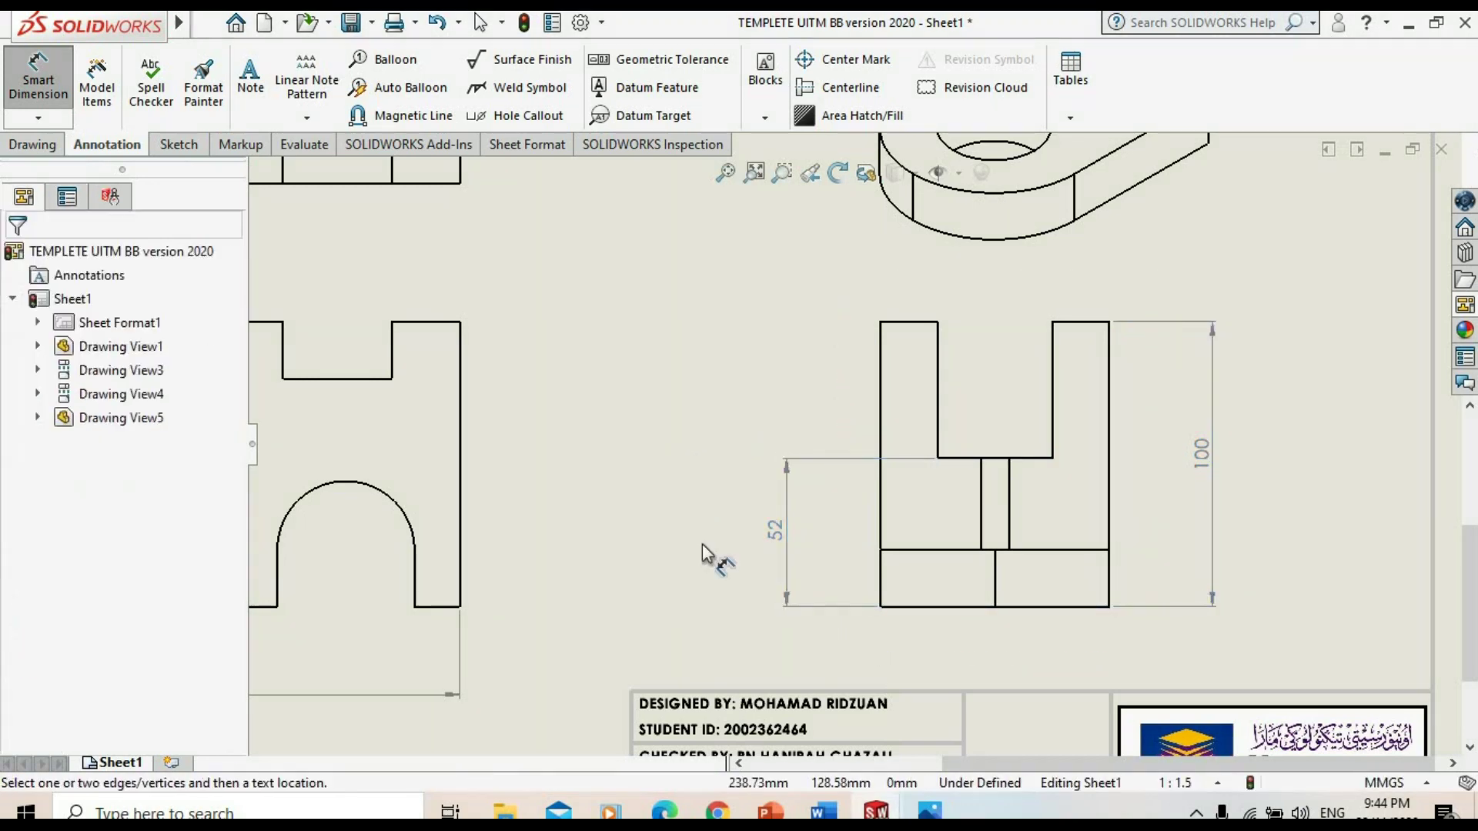
pyautogui.click(1078, 551)
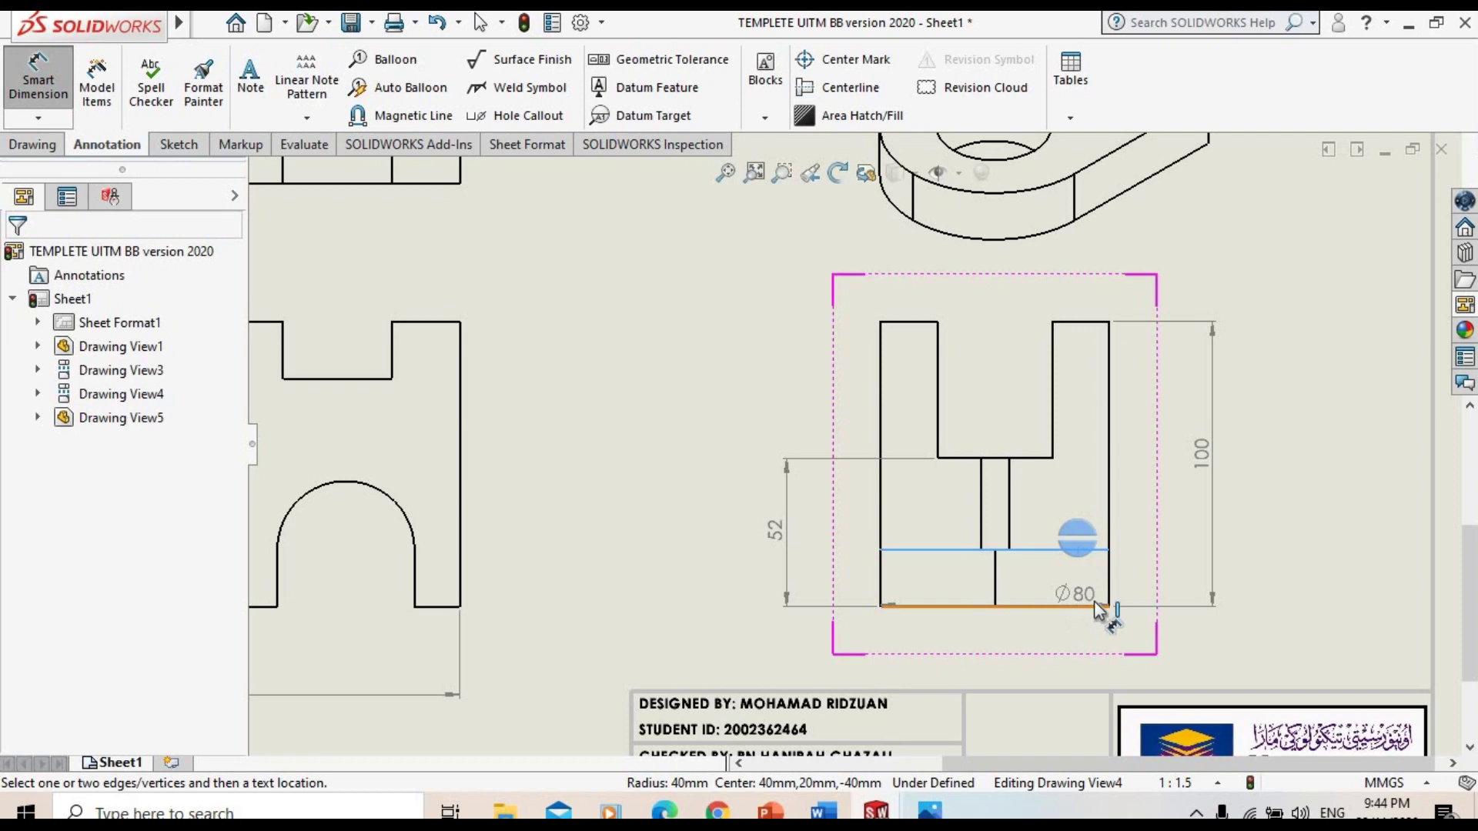
pyautogui.click(1097, 607)
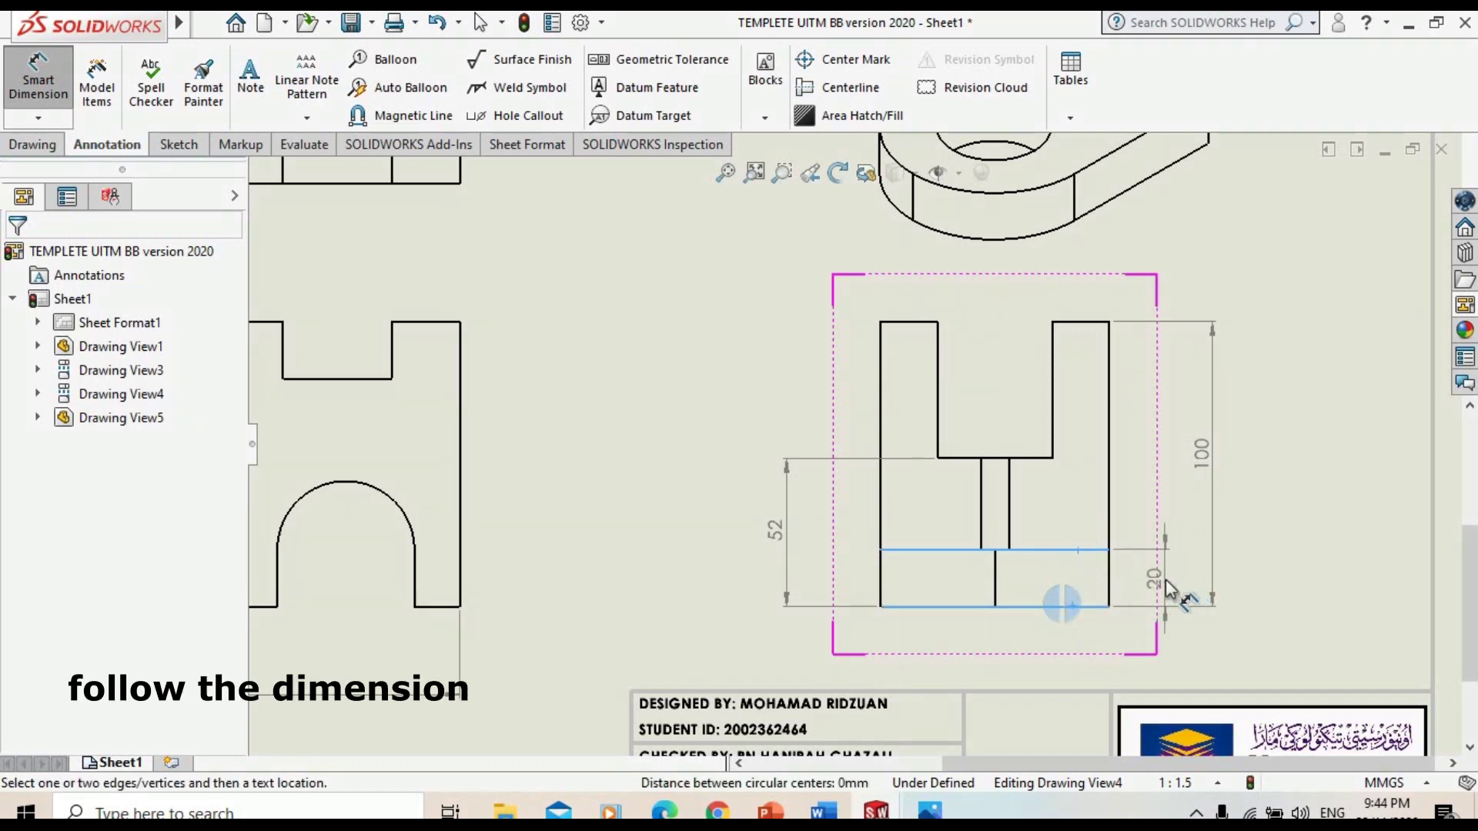
pyautogui.click(1166, 588)
pyautogui.click(722, 398)
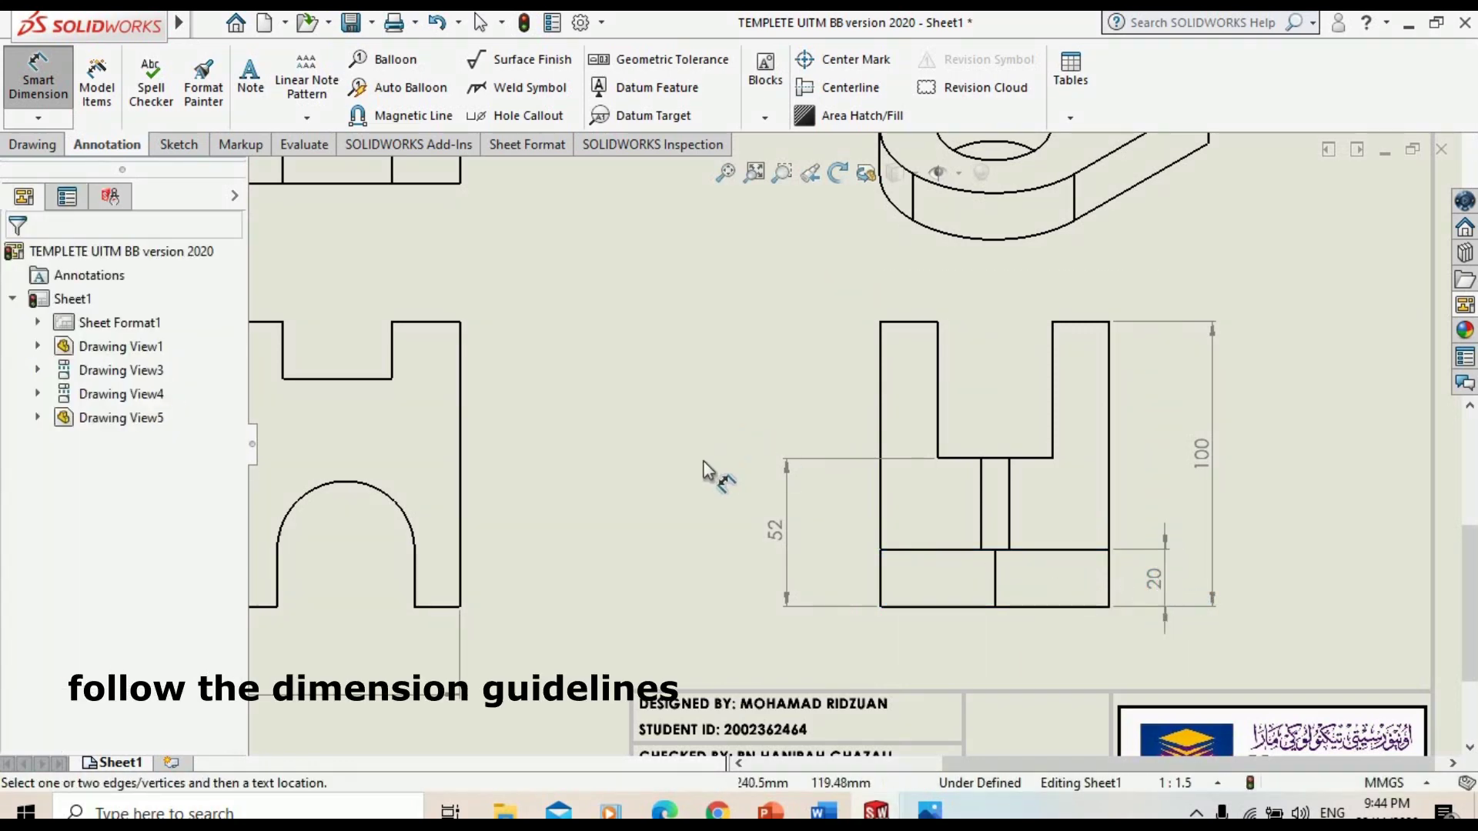
pyautogui.scroll(2, 703, 460)
pyautogui.scroll(2, 593, 494)
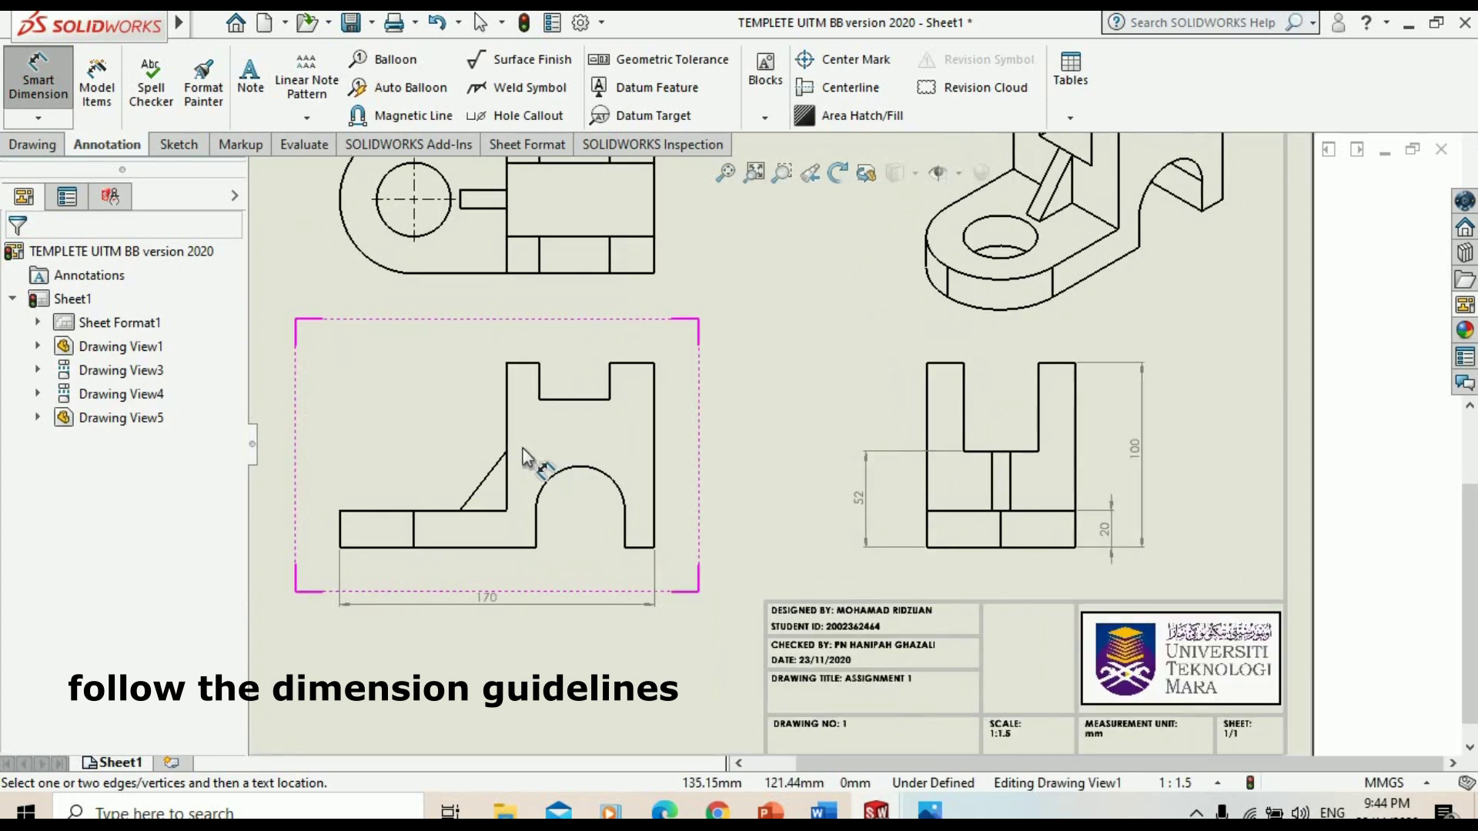
# Dimension the front view's arch as R24 and the top view's hole as Ø40
pyautogui.scroll(-1, 670, 403)
pyautogui.scroll(3, 678, 381)
pyautogui.scroll(-3, 819, 468)
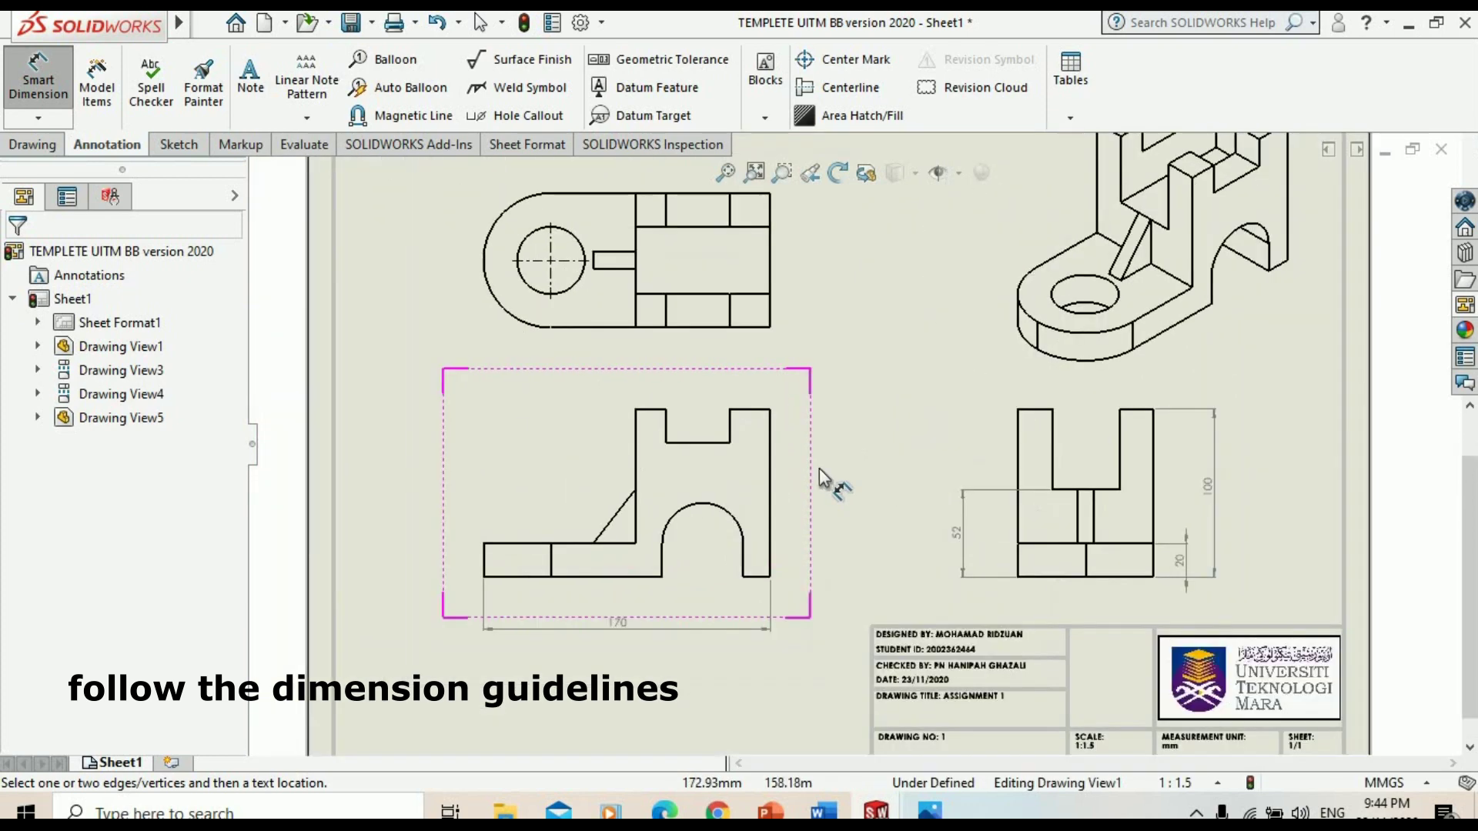
pyautogui.click(742, 522)
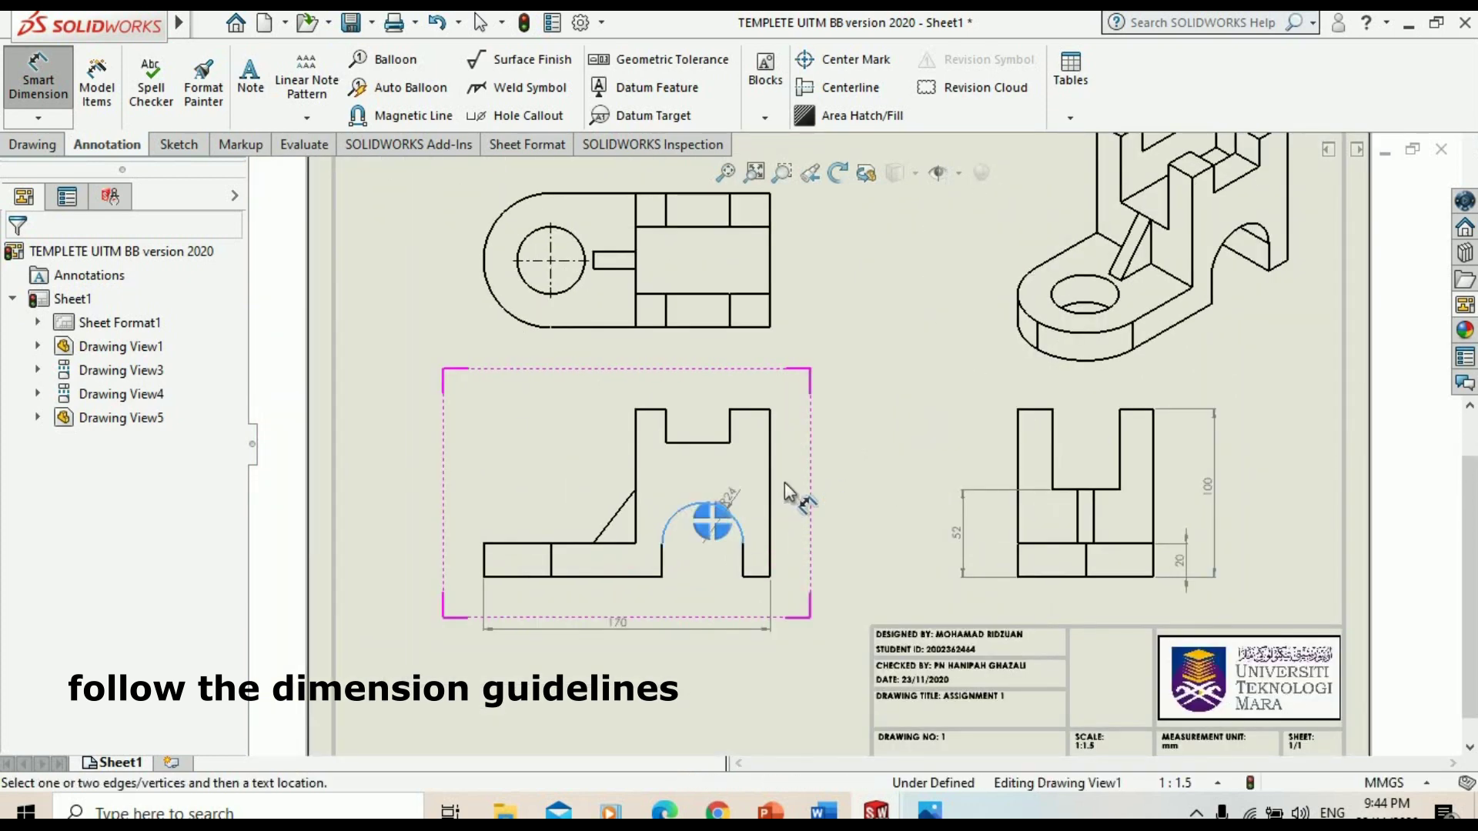
pyautogui.click(846, 471)
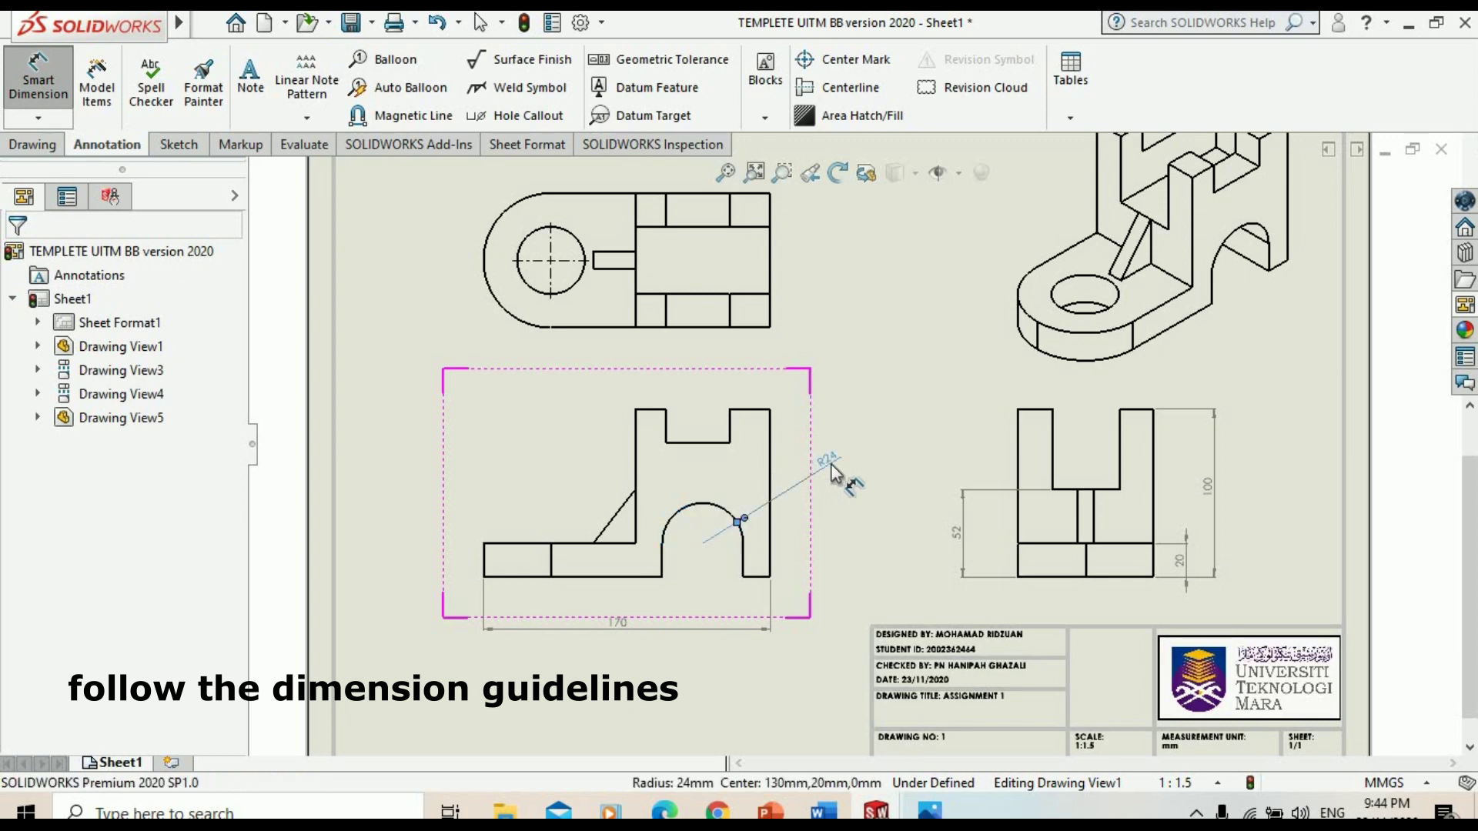
pyautogui.click(934, 431)
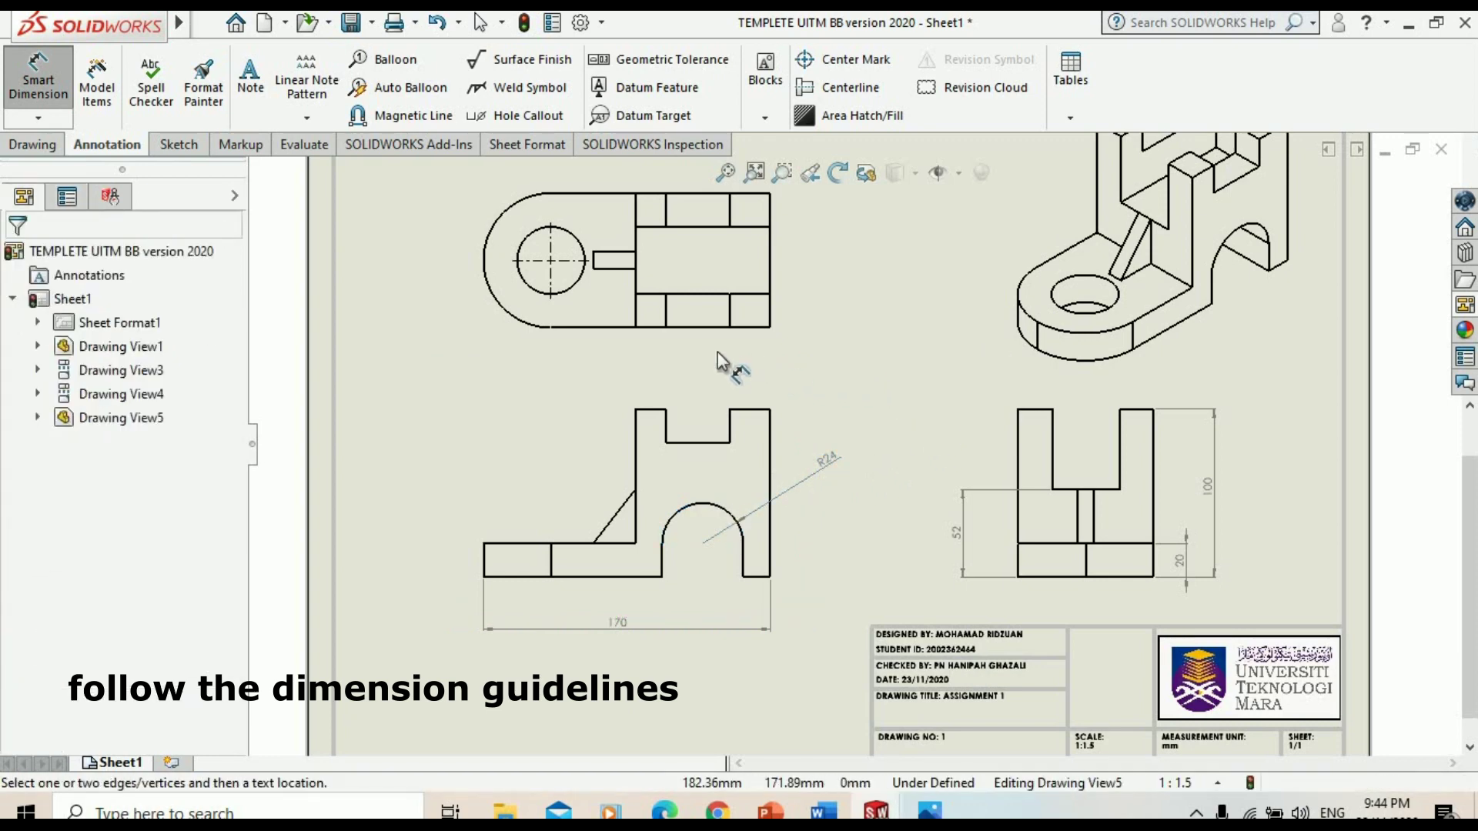
pyautogui.click(531, 291)
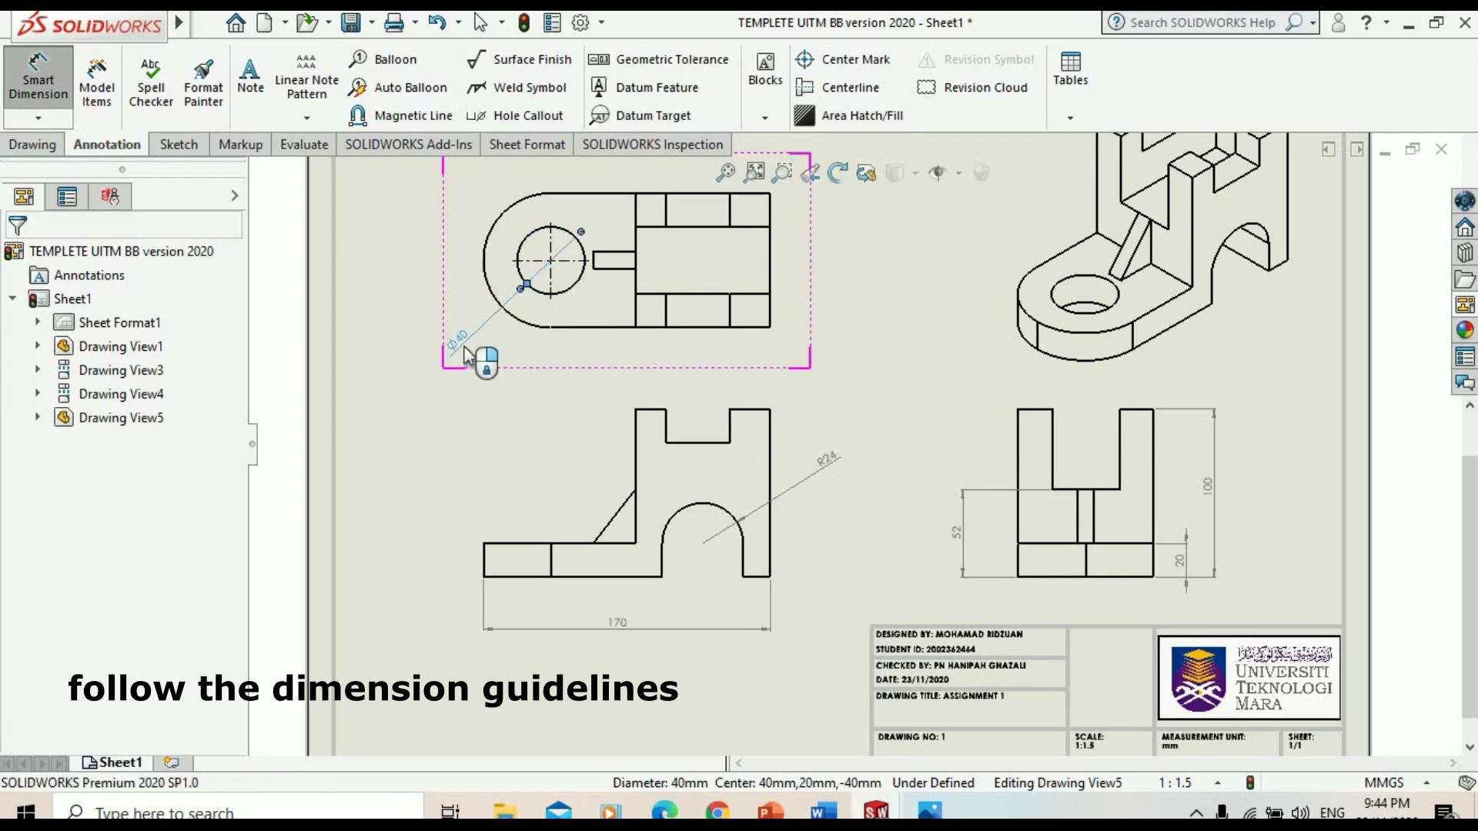
pyautogui.click(481, 358)
pyautogui.click(556, 442)
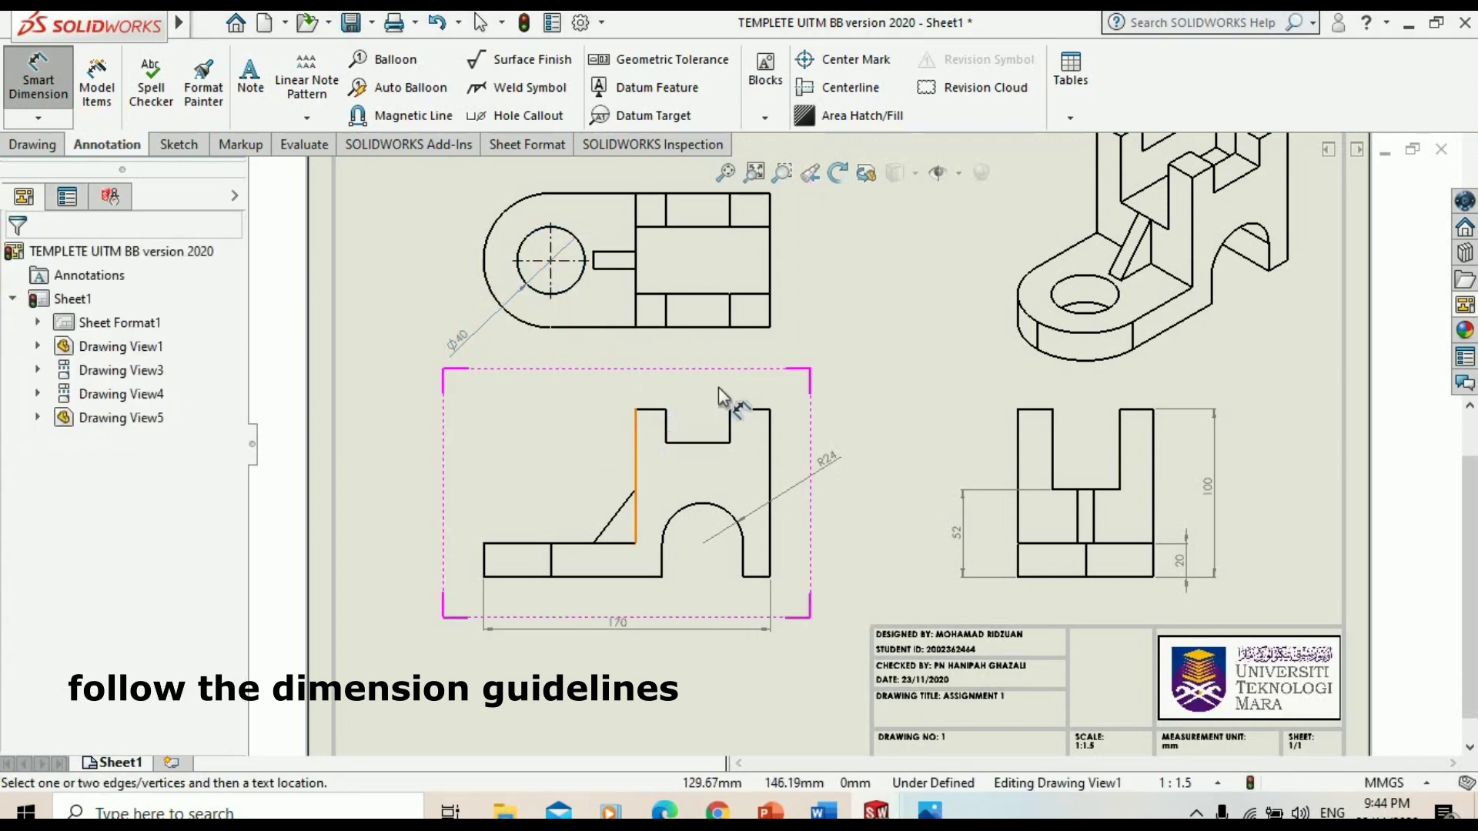
# Dimension the top view's slot with 10 width and 25 length
pyautogui.scroll(-1, 741, 299)
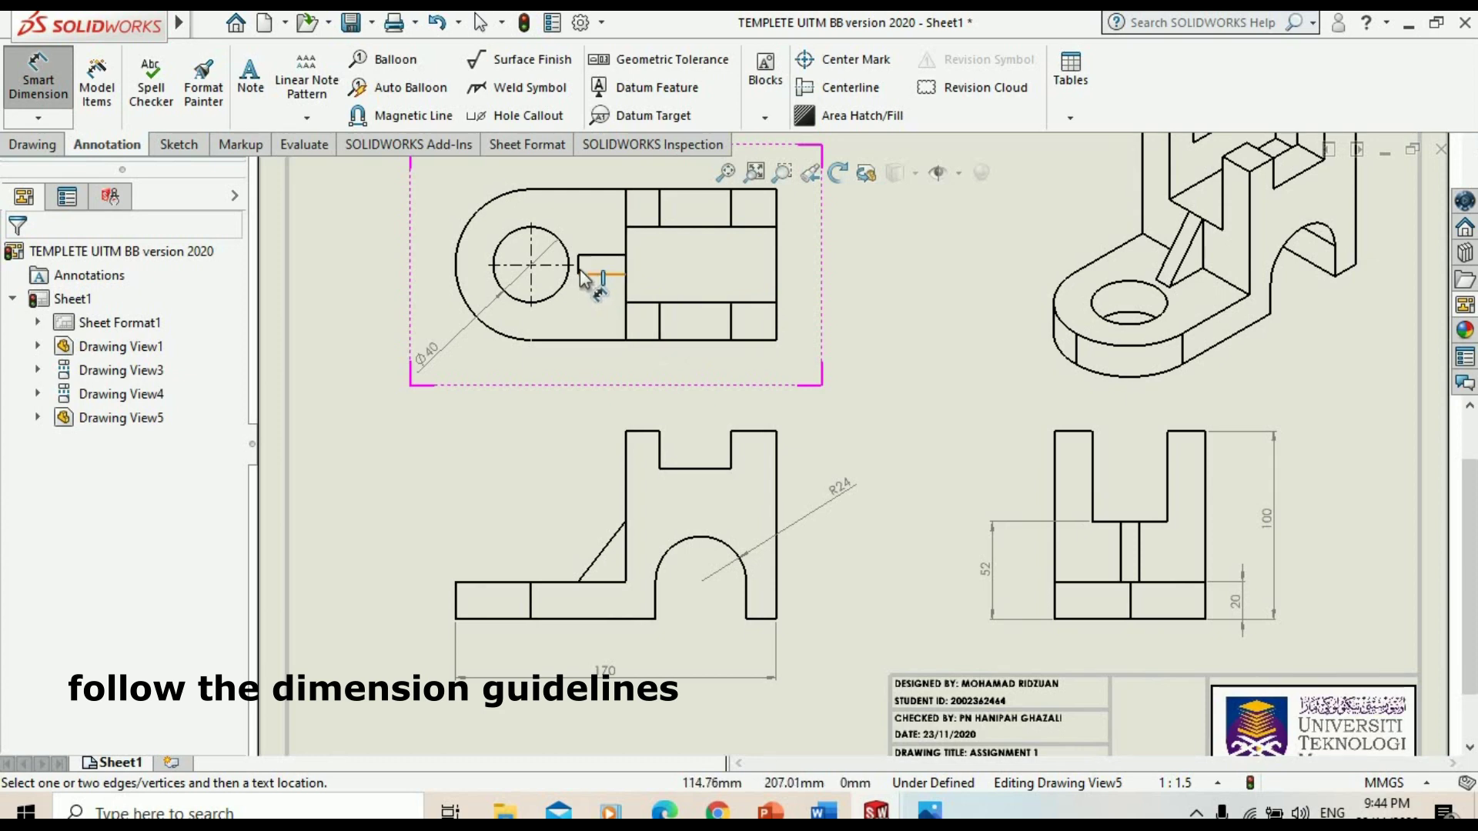
pyautogui.click(580, 270)
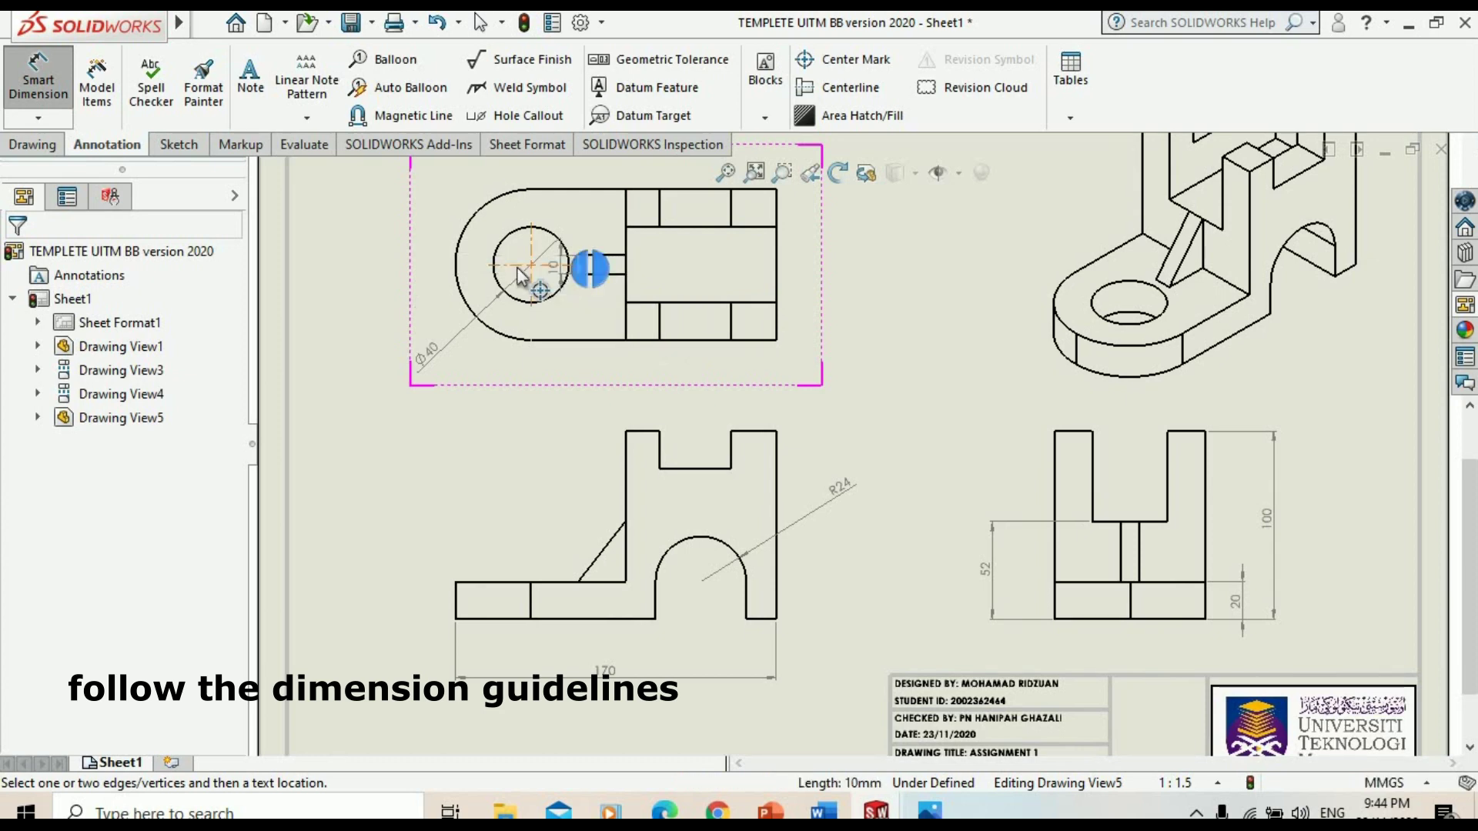
pyautogui.click(388, 265)
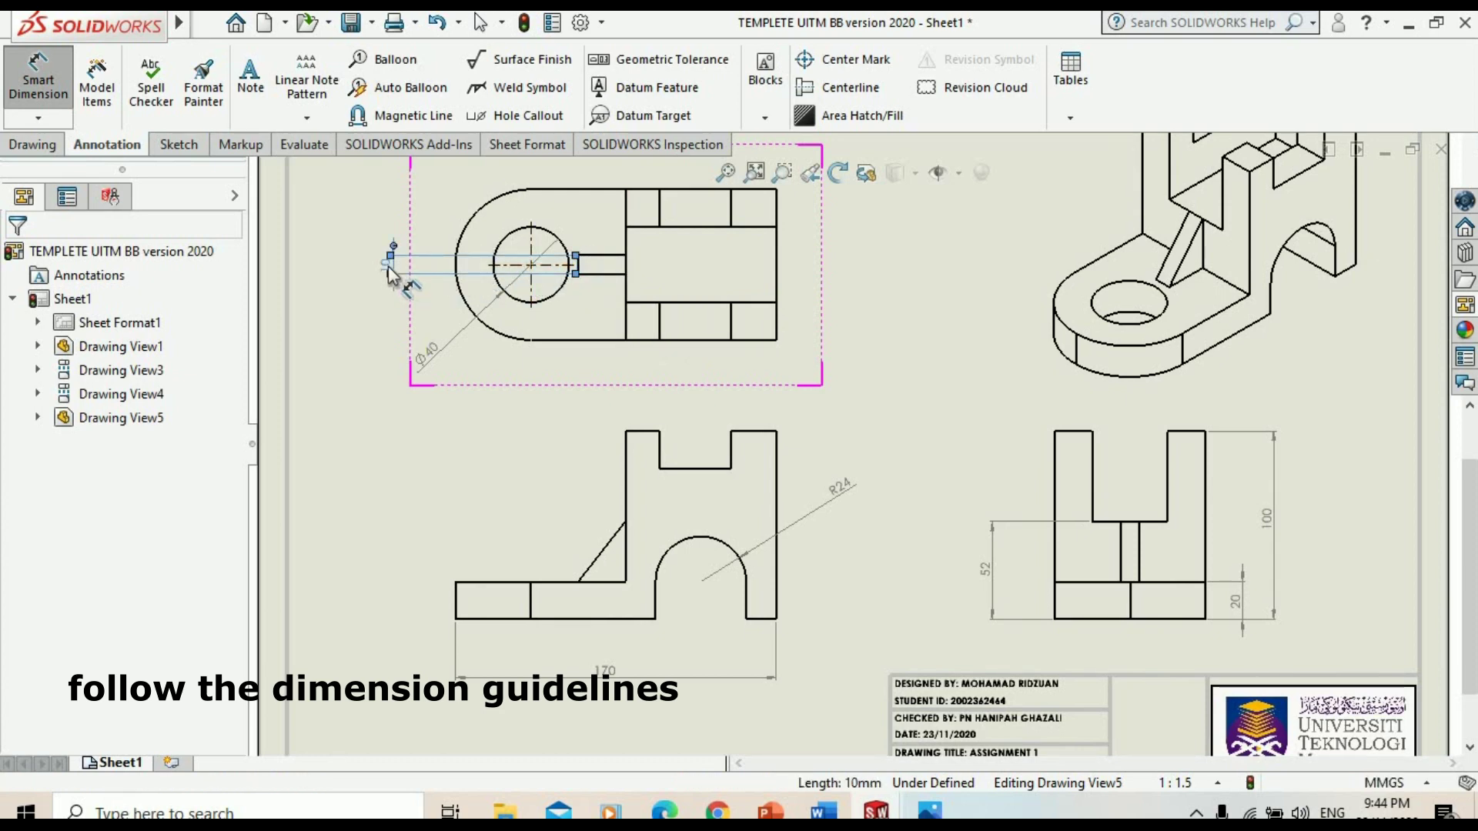
pyautogui.click(603, 257)
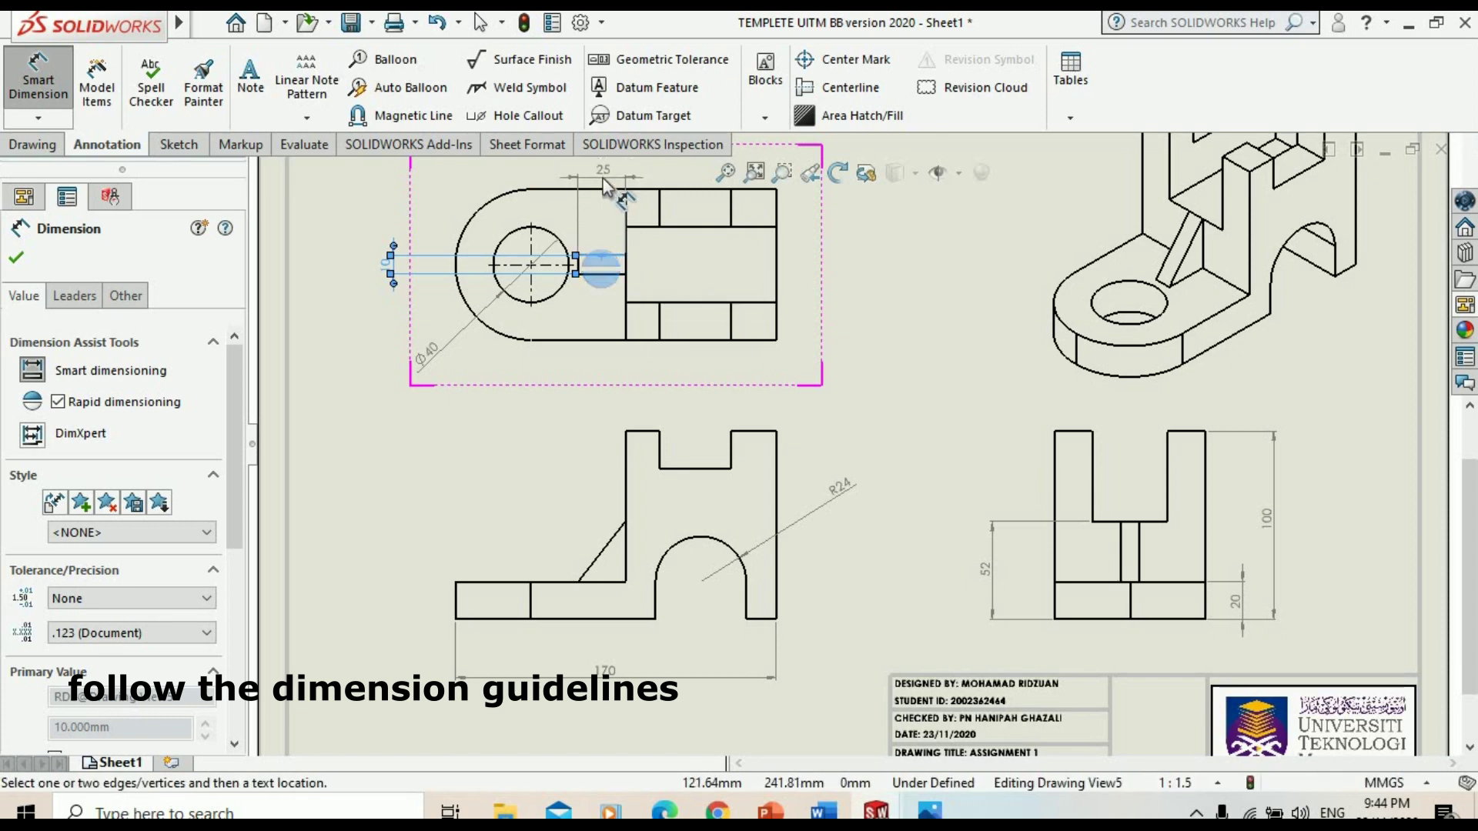
pyautogui.click(603, 170)
pyautogui.click(898, 271)
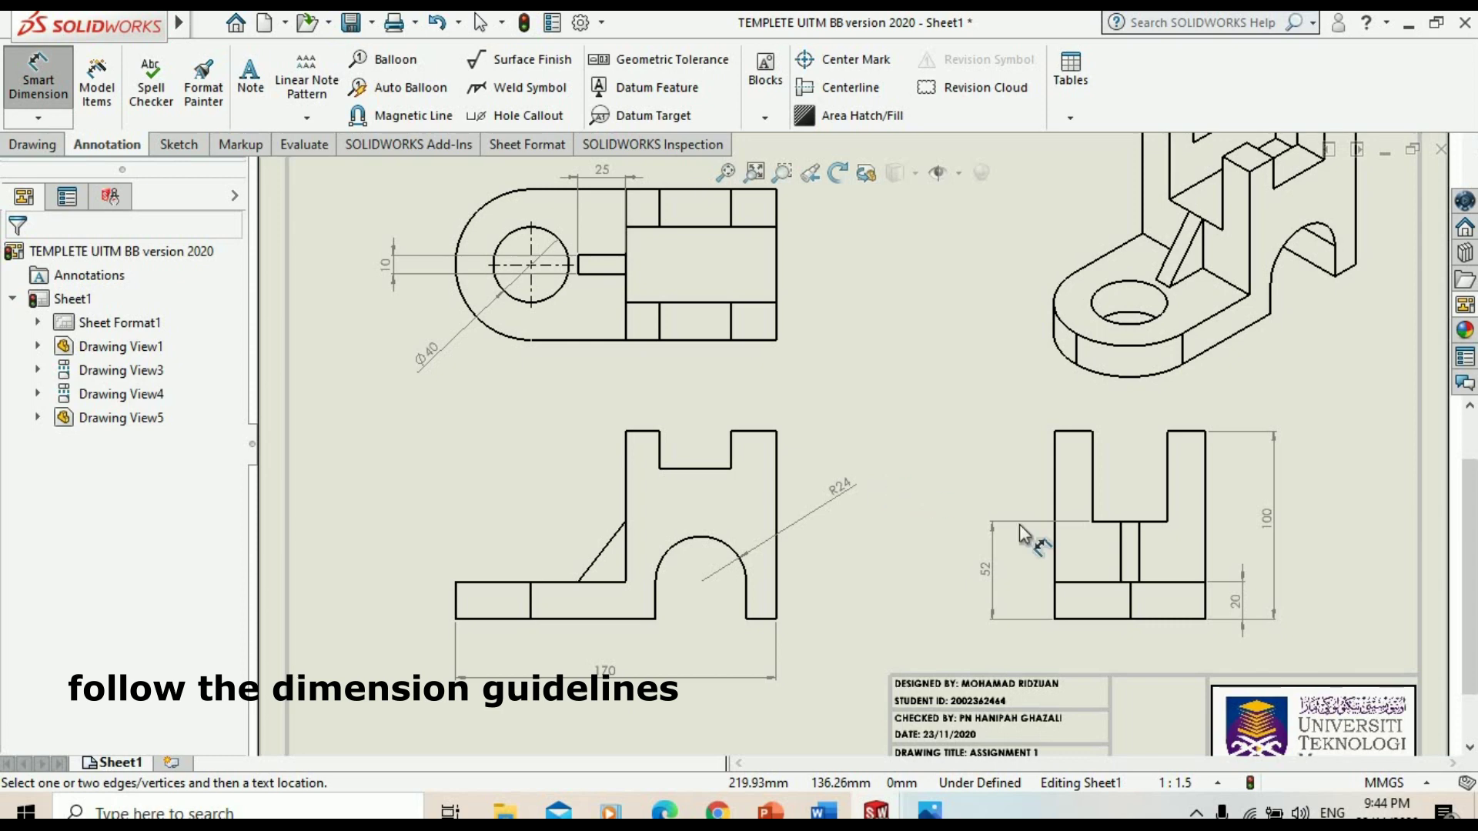
# Shift the 52 dimension left and add a 40 dimension beside the top view
pyautogui.moveTo(982, 570); pyautogui.dragTo(958, 571)
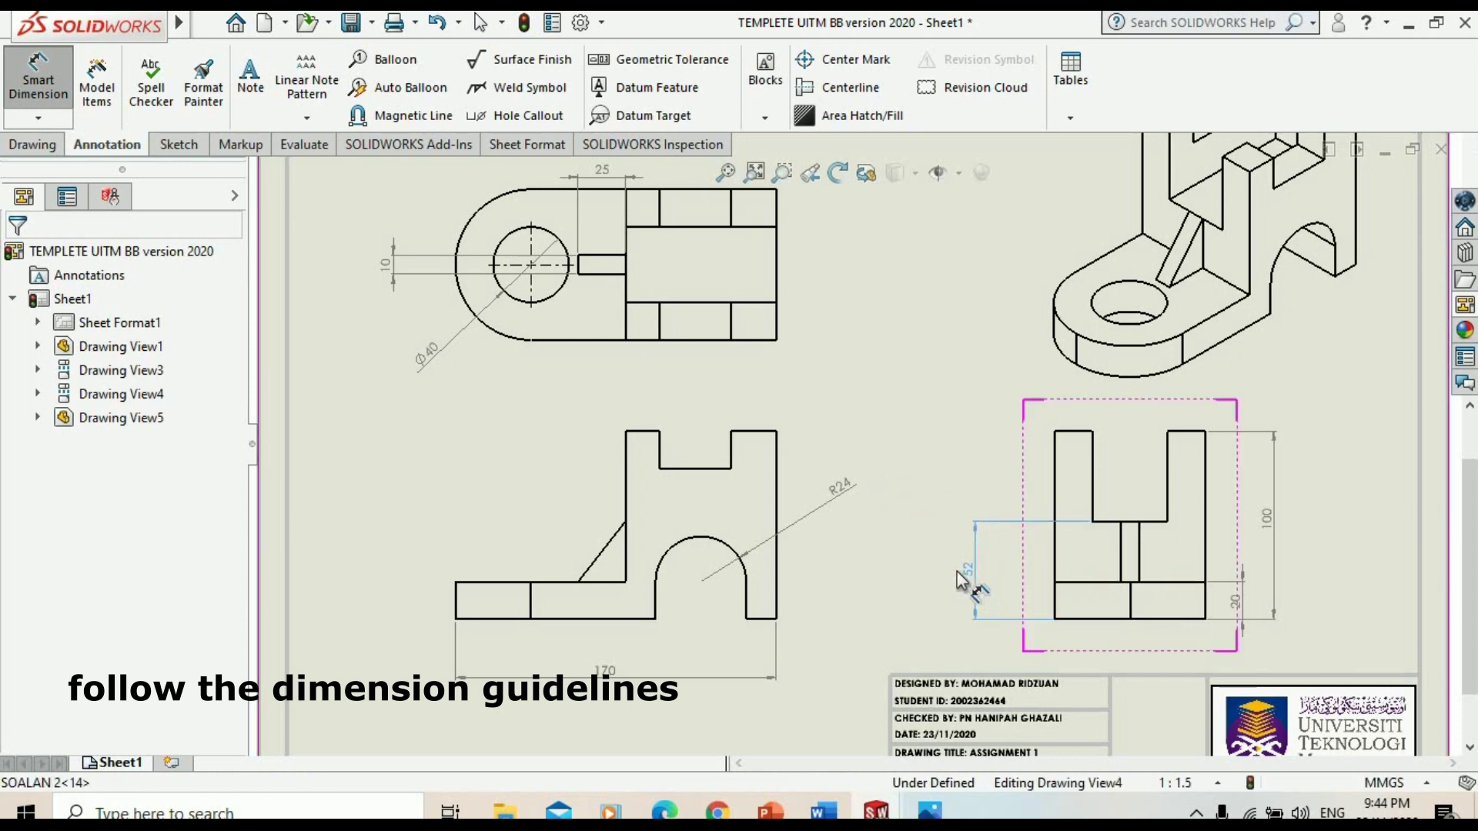
pyautogui.click(959, 417)
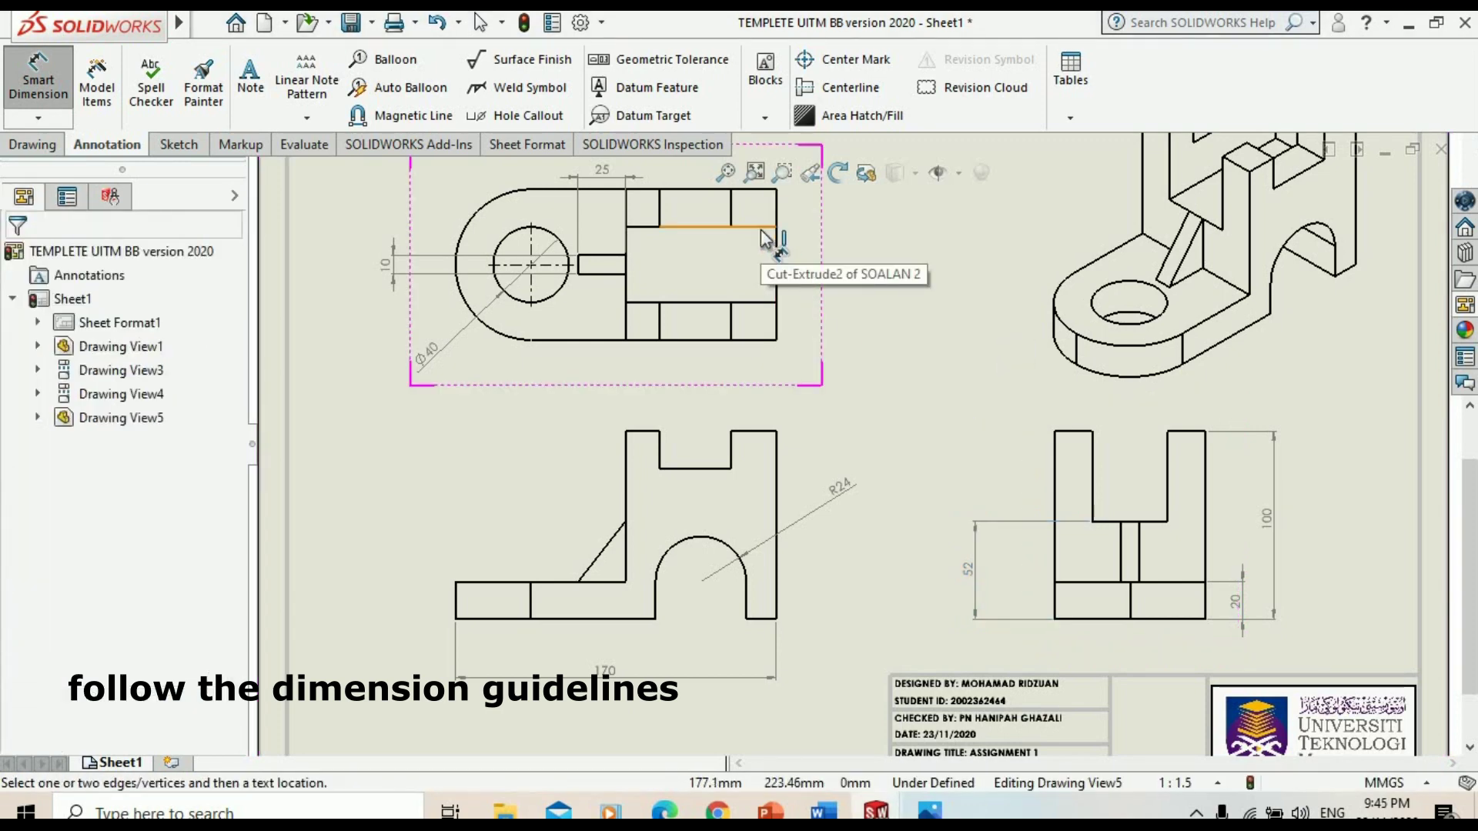
pyautogui.click(761, 230)
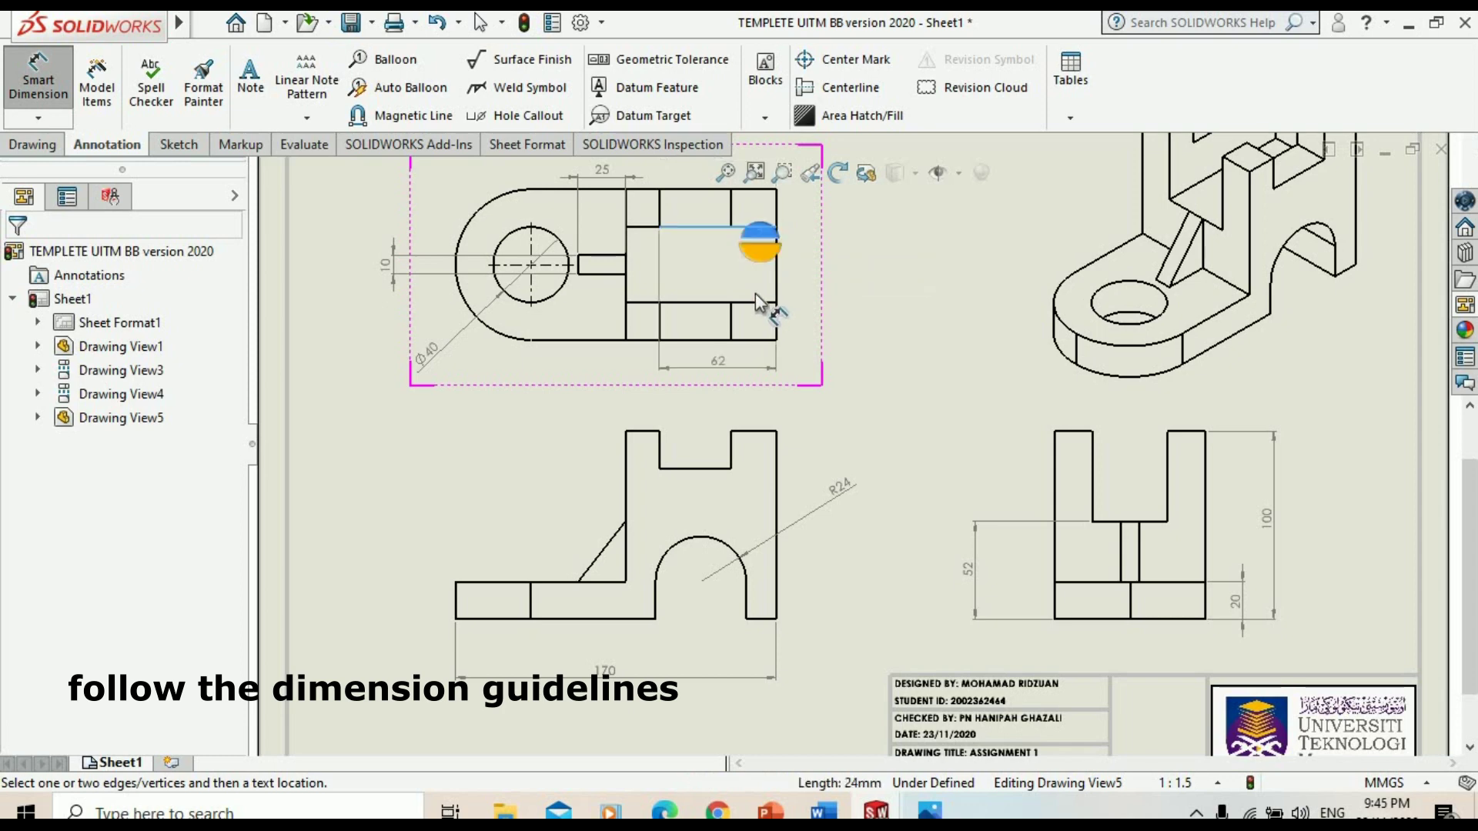
pyautogui.click(811, 261)
pyautogui.press('Escape')
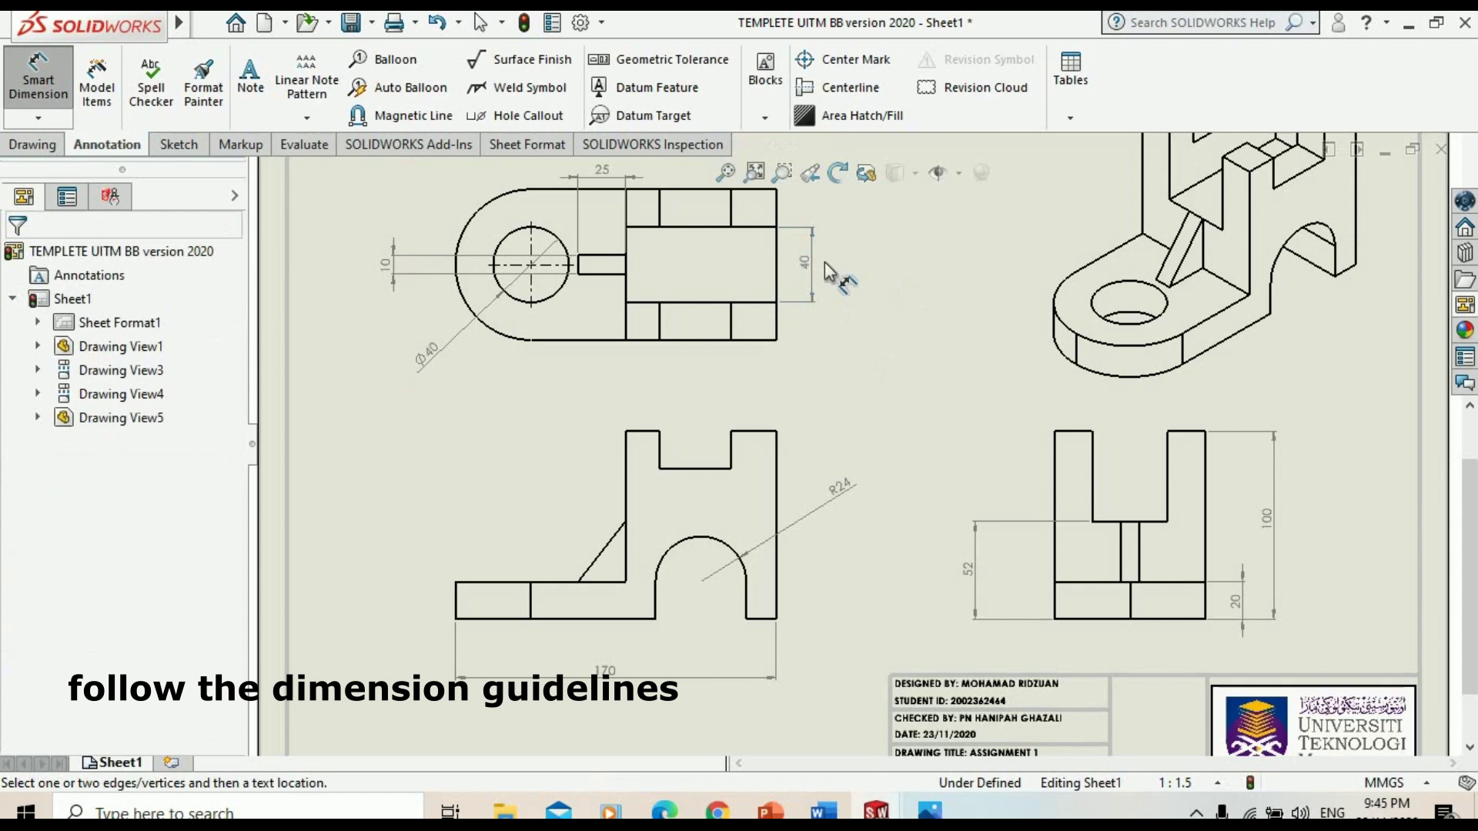
# Add the upper and lower 20 dimensions on the top view's right side
pyautogui.click(763, 191)
pyautogui.click(751, 226)
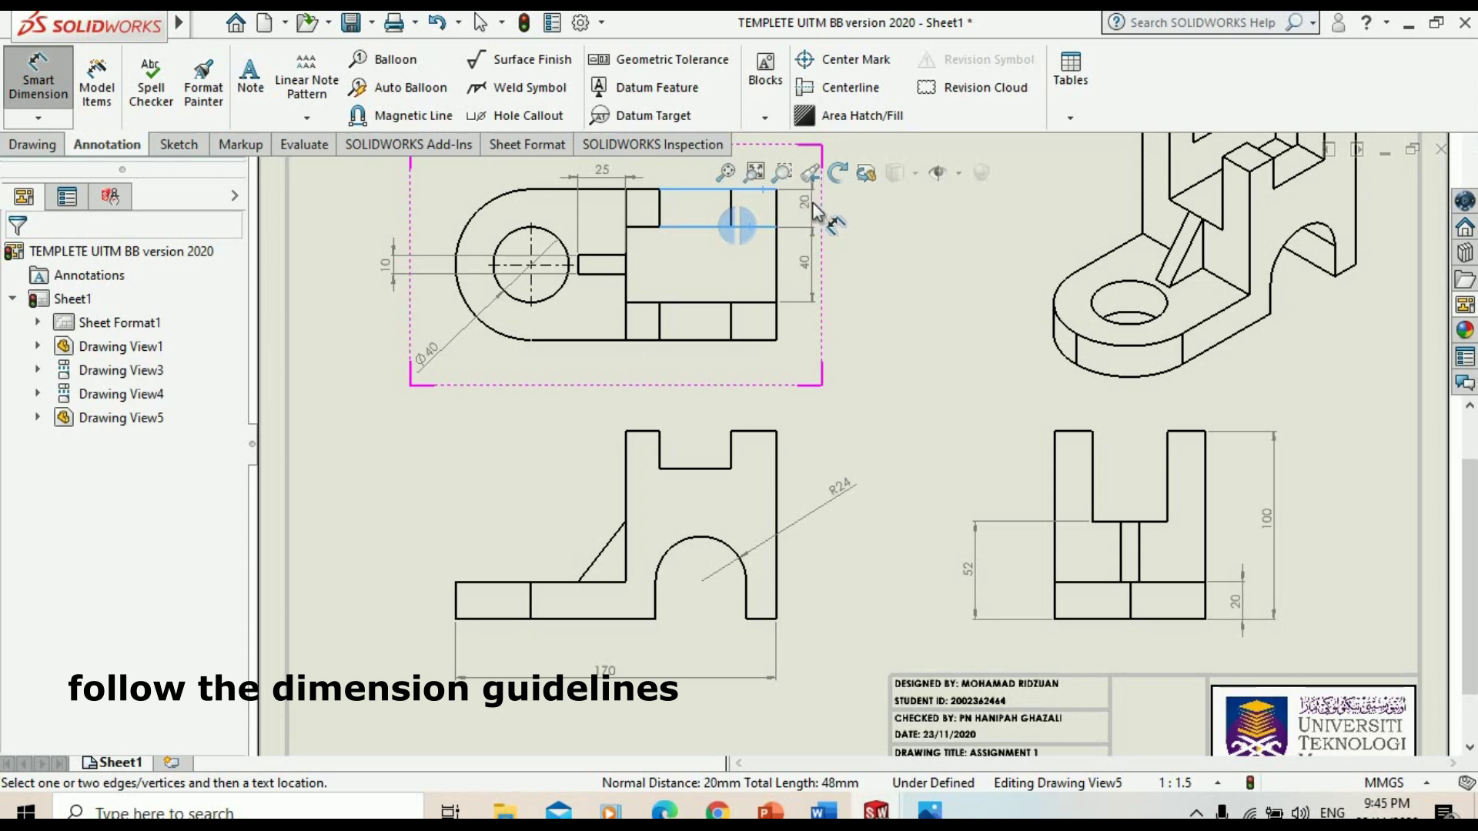
pyautogui.click(814, 205)
pyautogui.click(908, 317)
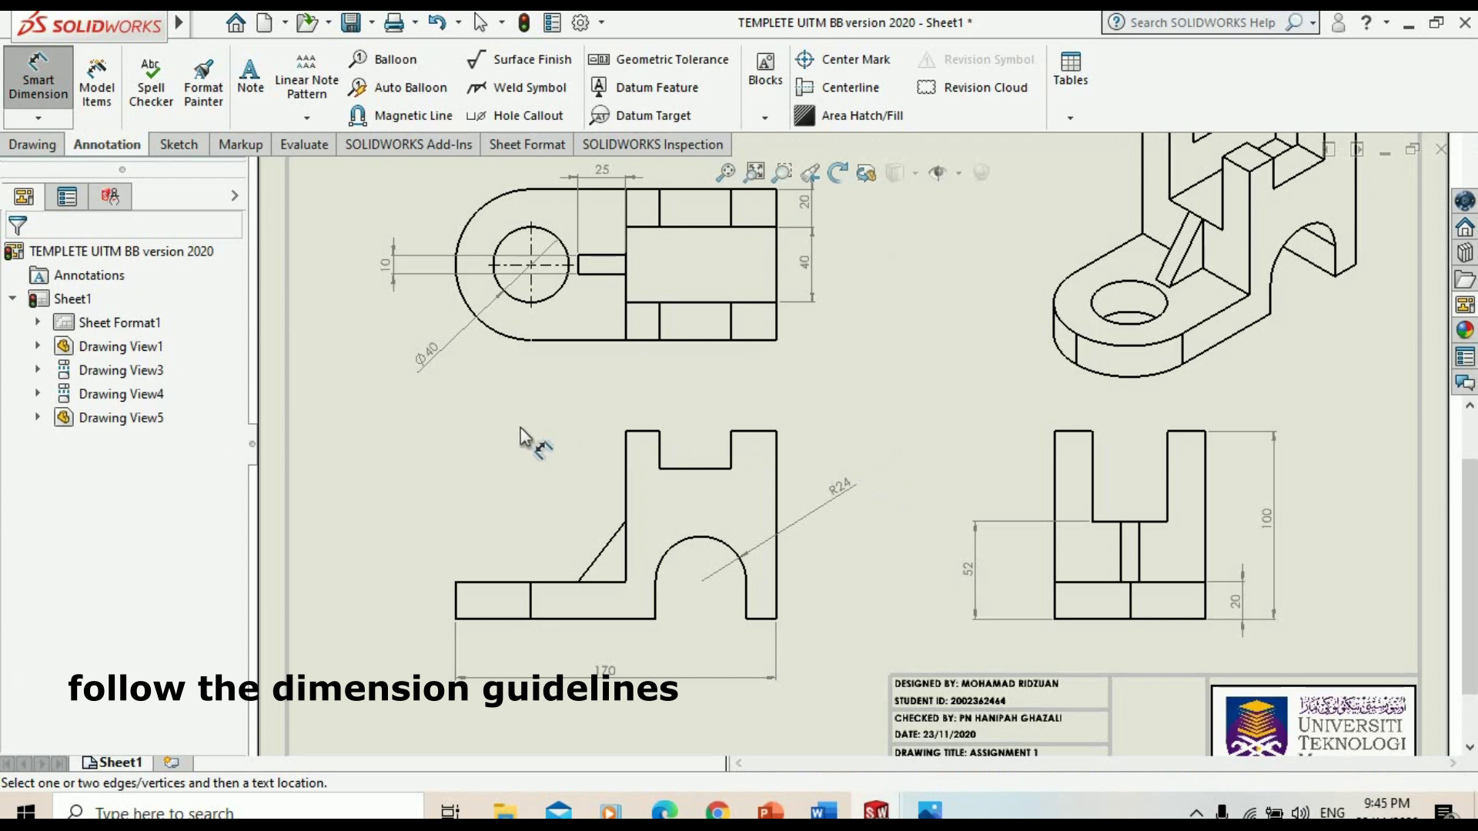
pyautogui.click(763, 304)
pyautogui.click(765, 339)
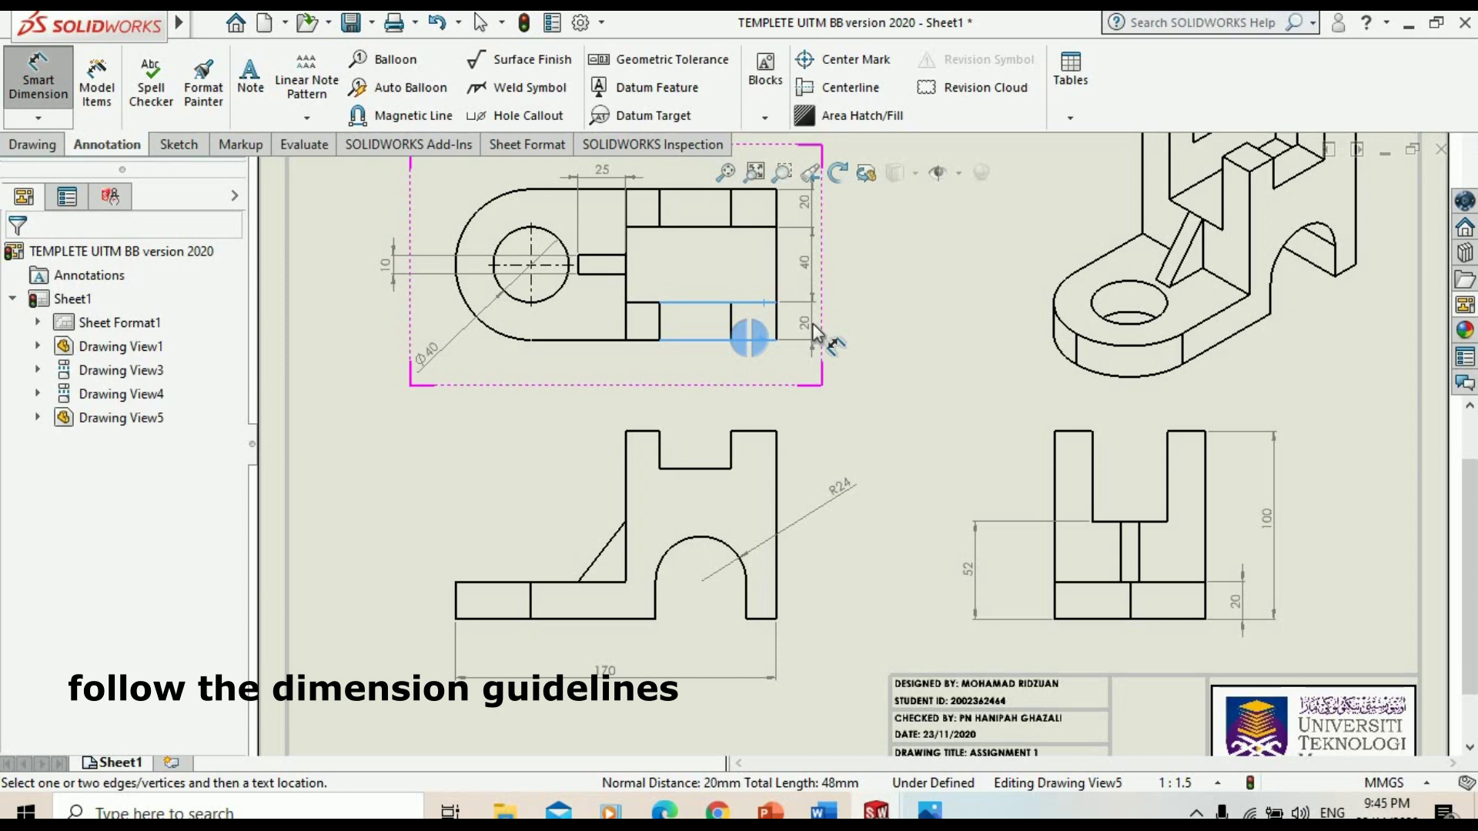
pyautogui.click(811, 323)
pyautogui.click(911, 310)
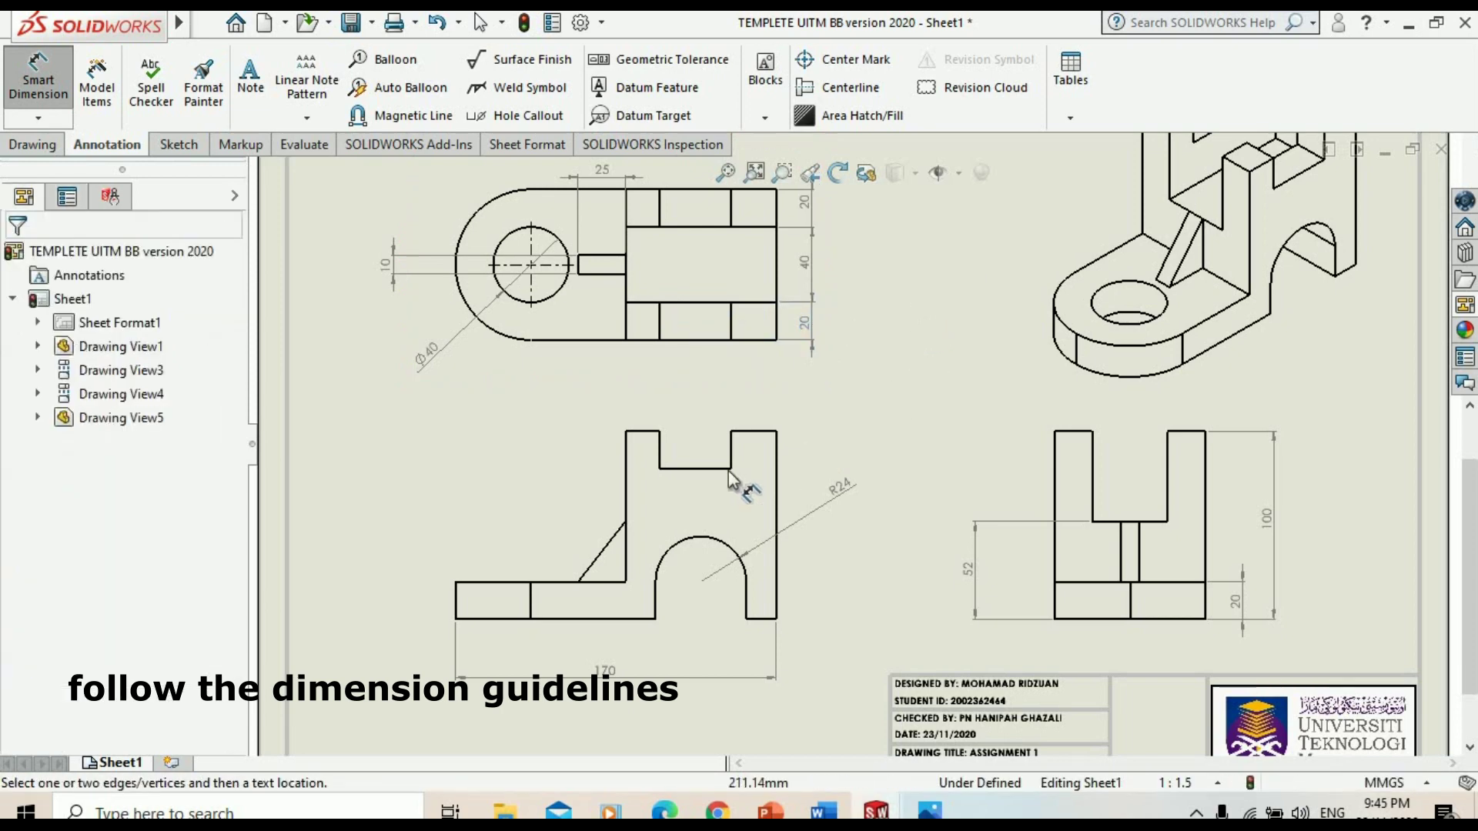
# Dimension the front view's top with 18, 38 and 24 widths
pyautogui.click(644, 430)
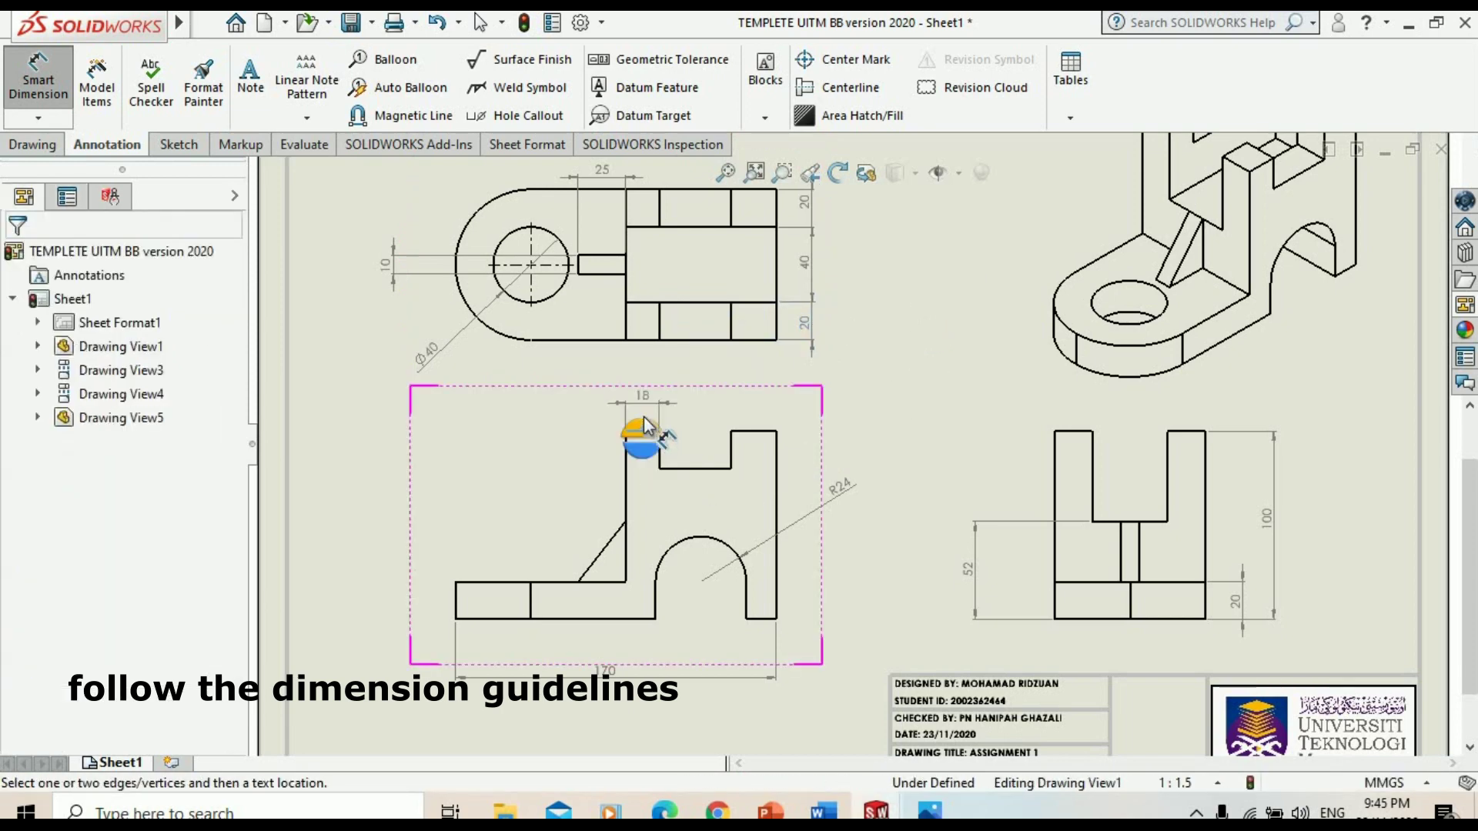
pyautogui.click(644, 408)
pyautogui.click(694, 466)
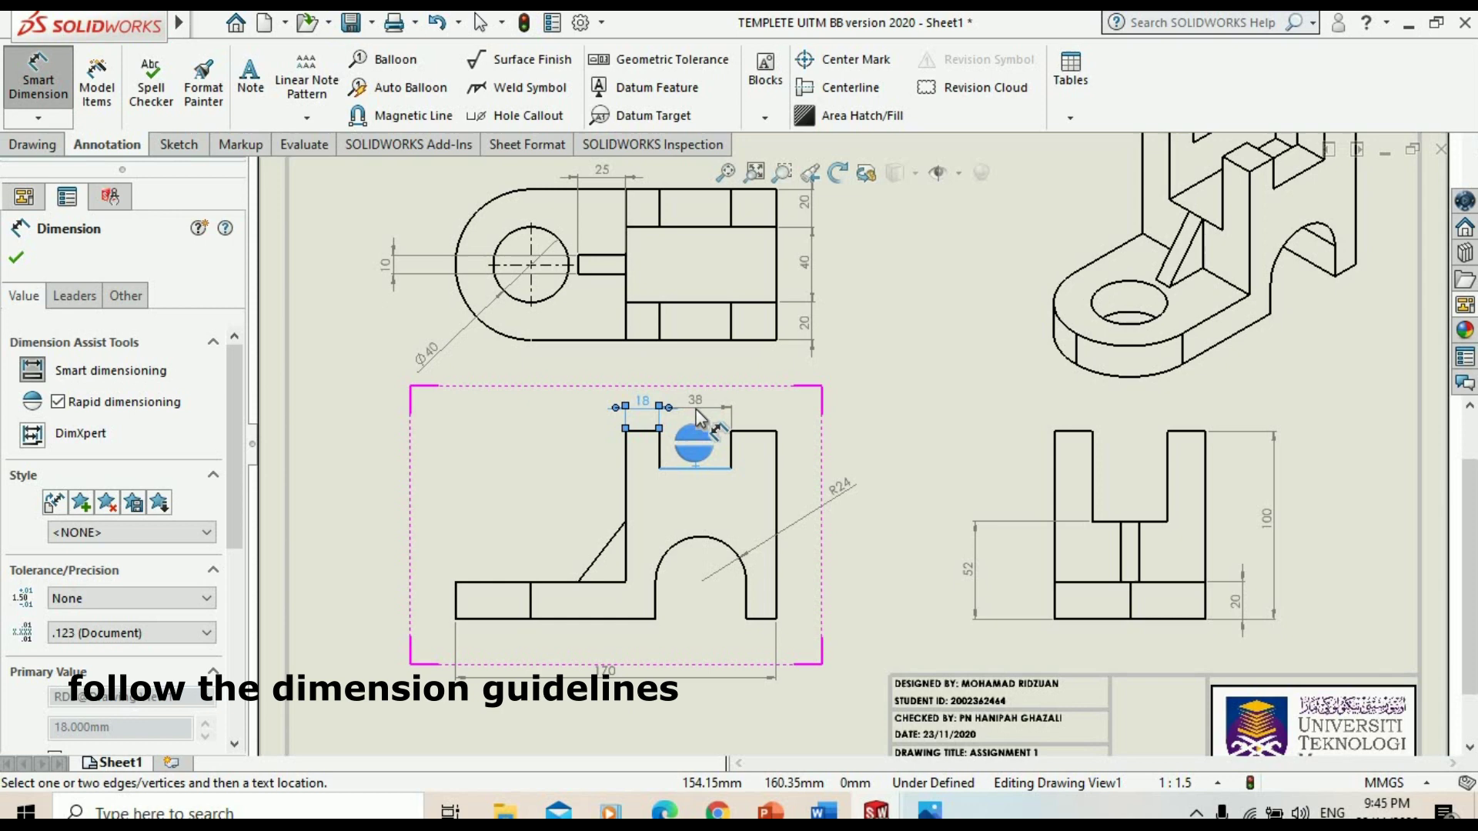
pyautogui.click(697, 418)
pyautogui.click(754, 431)
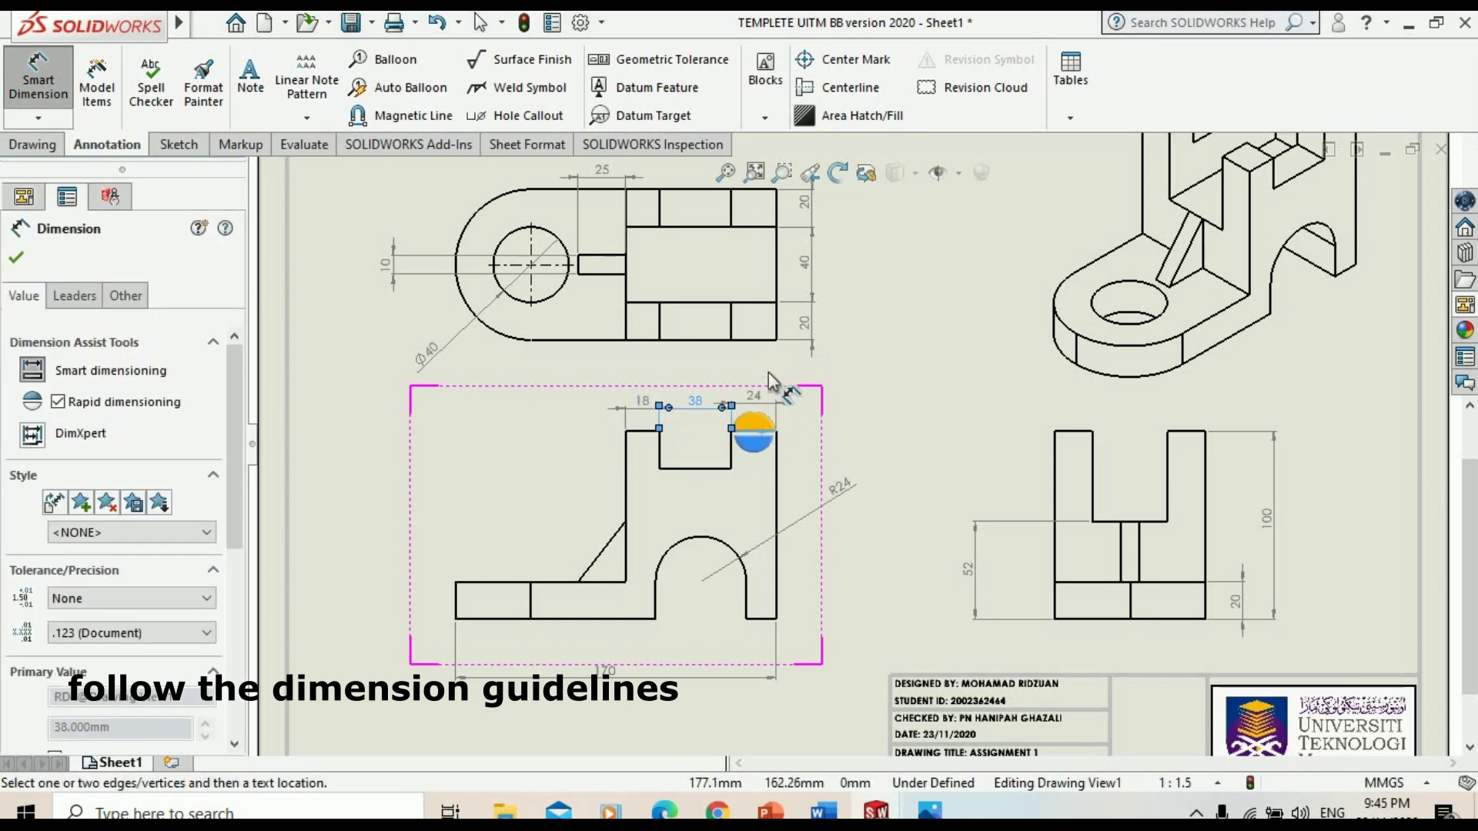
pyautogui.click(764, 408)
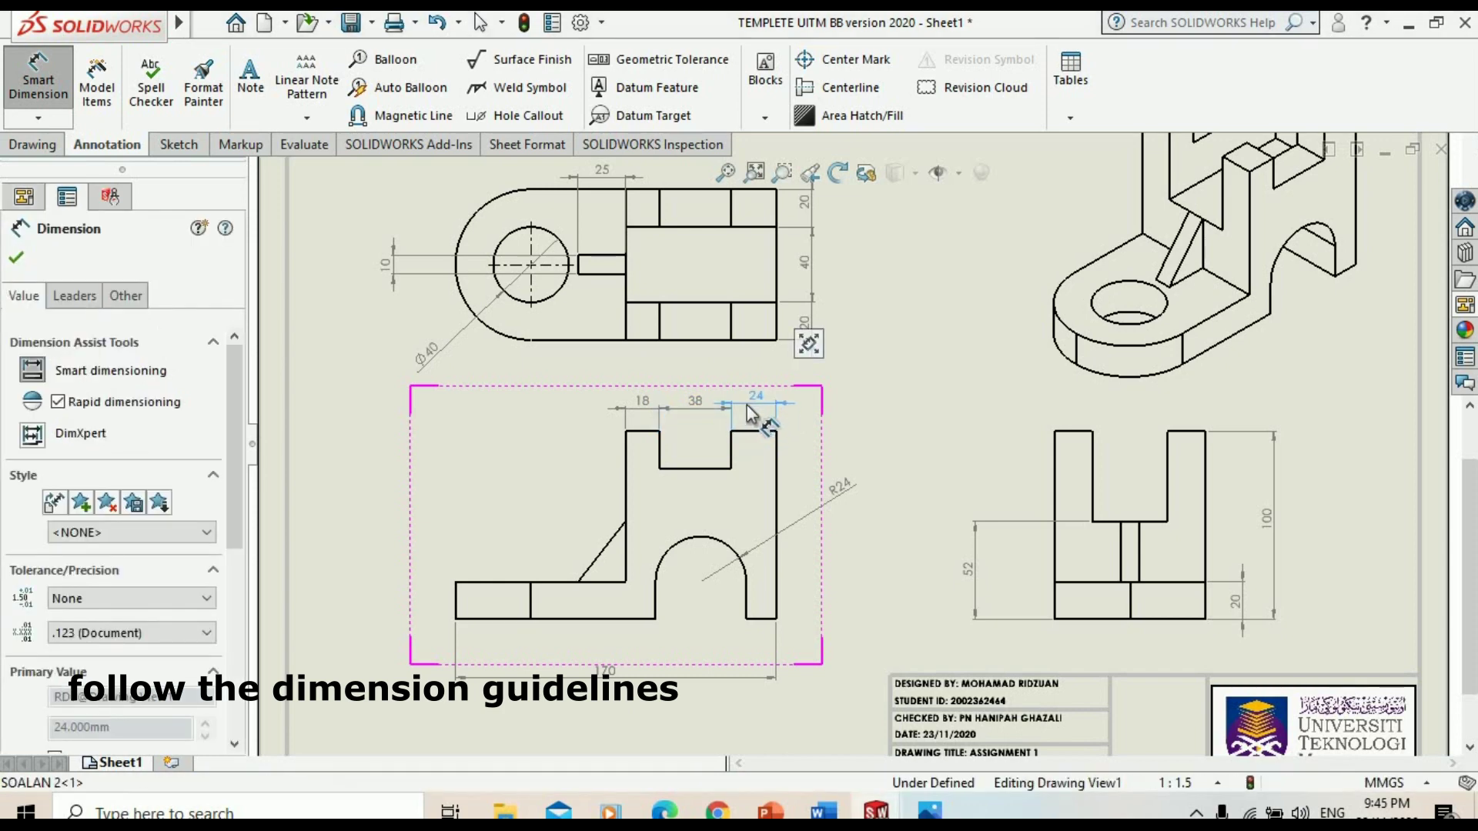
pyautogui.click(897, 382)
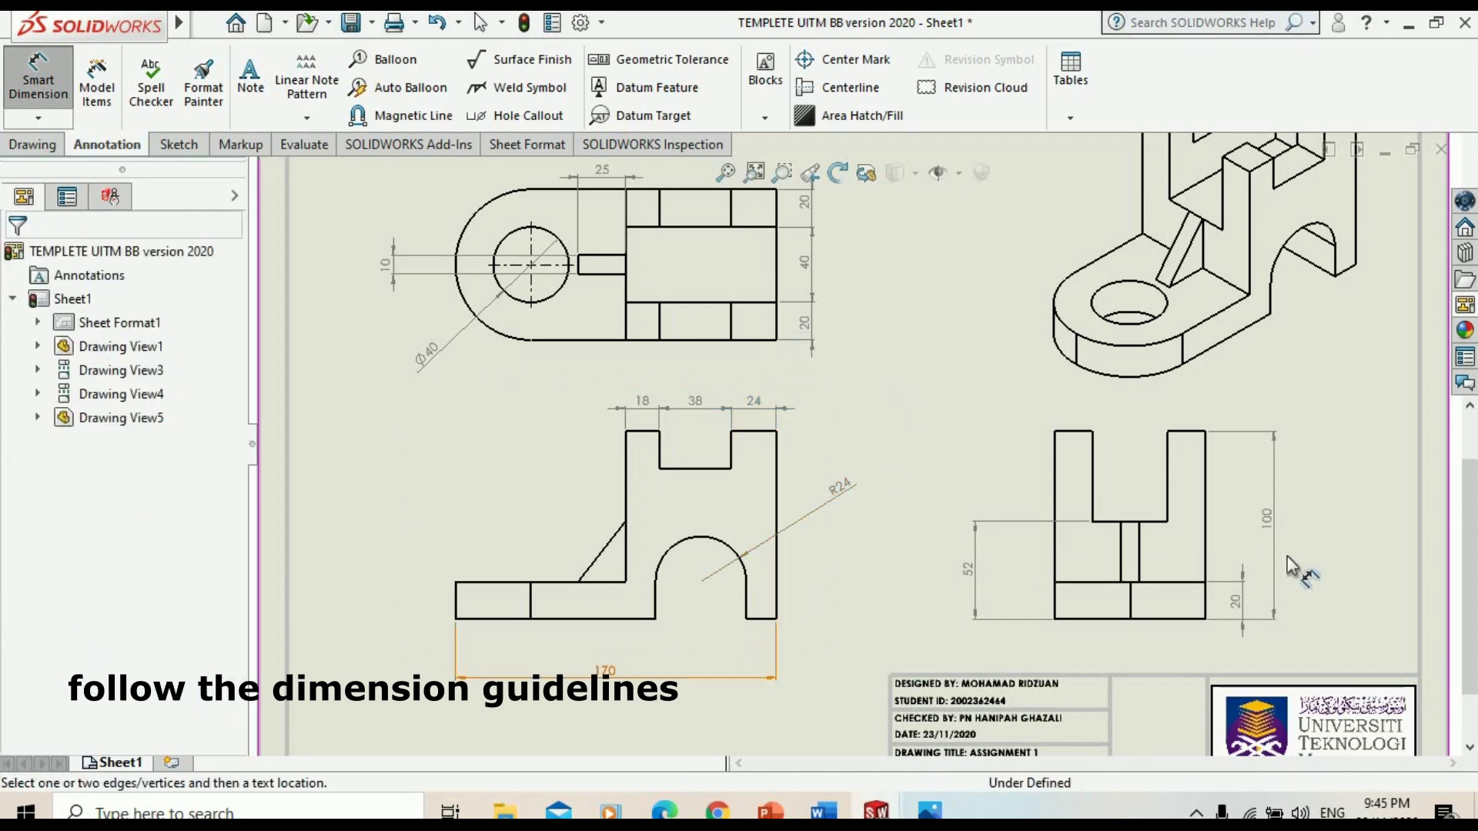
# Add a 48 height dimension to the left of the side view
pyautogui.click(1092, 479)
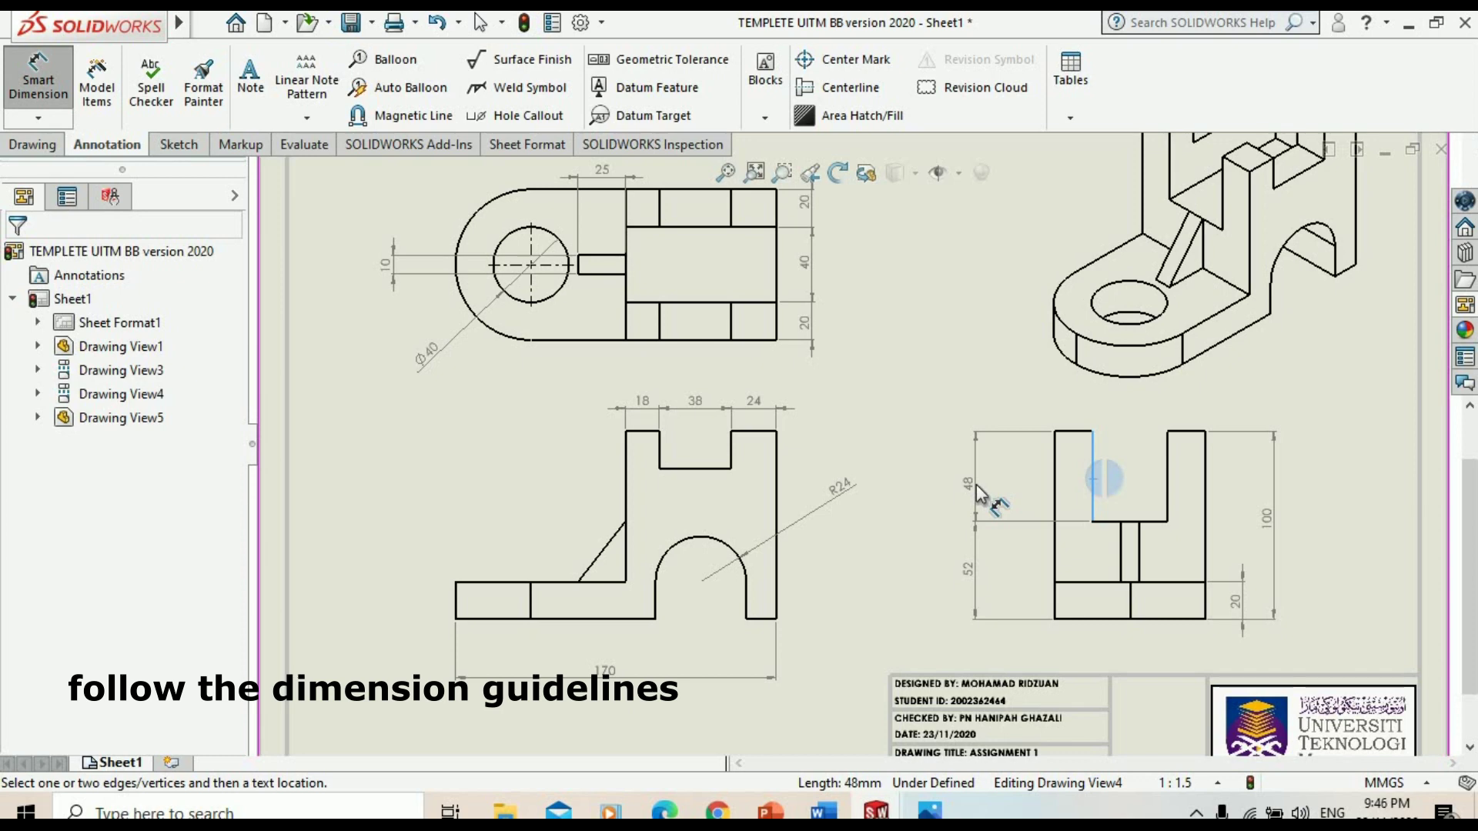
pyautogui.click(978, 487)
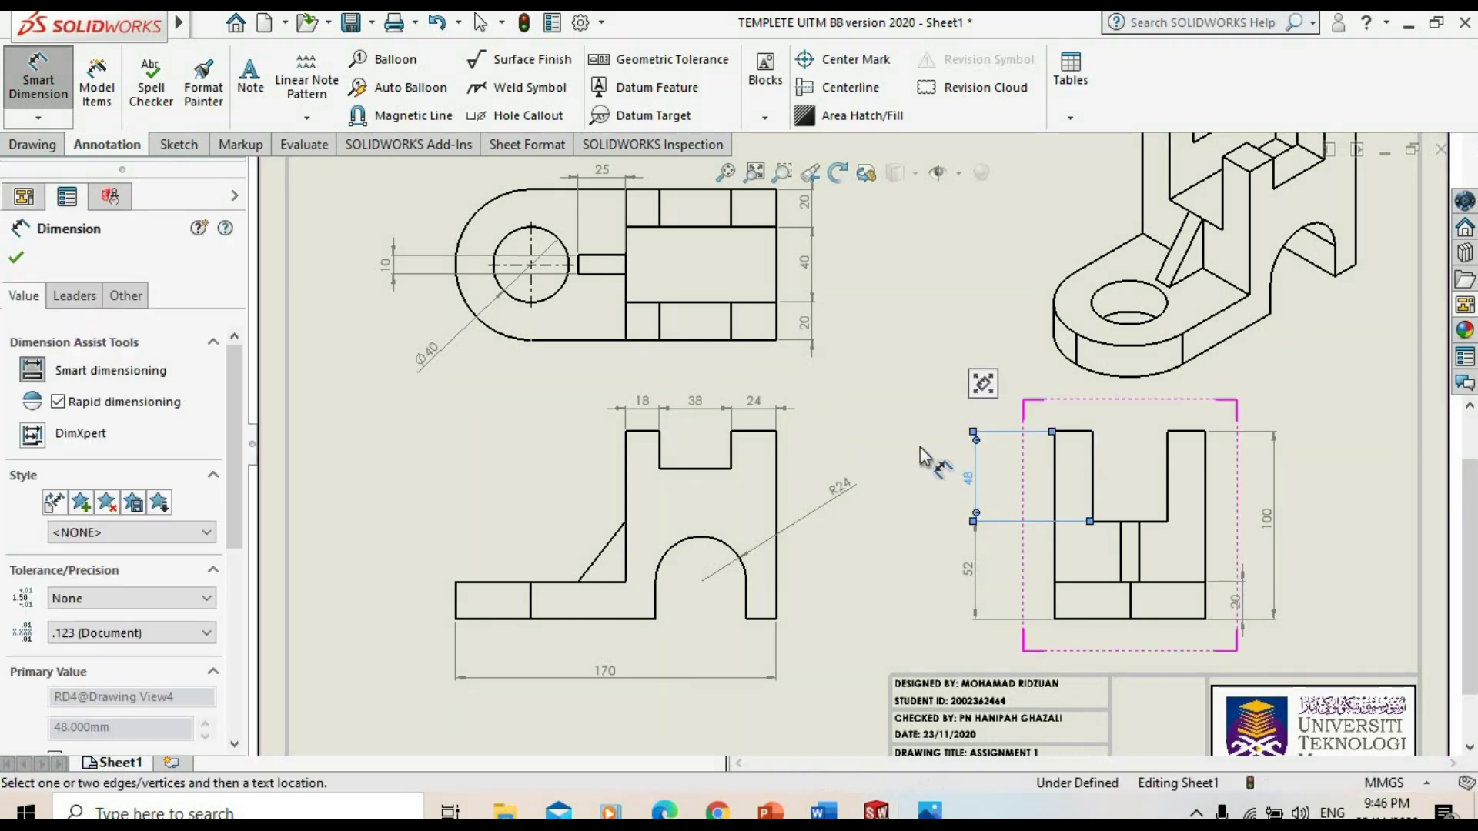
pyautogui.scroll(2, 907, 377)
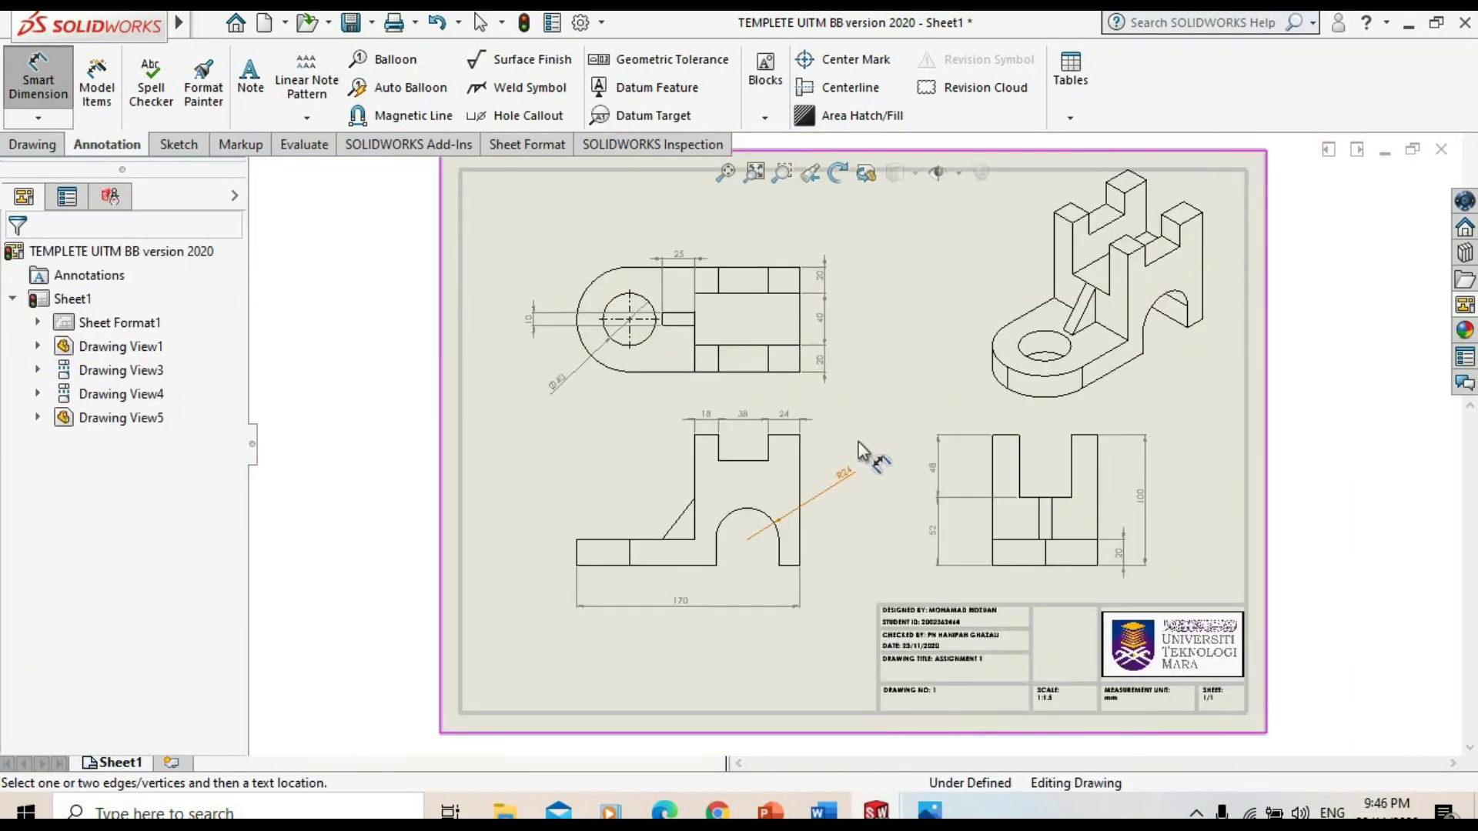
pyautogui.scroll(-1, 890, 456)
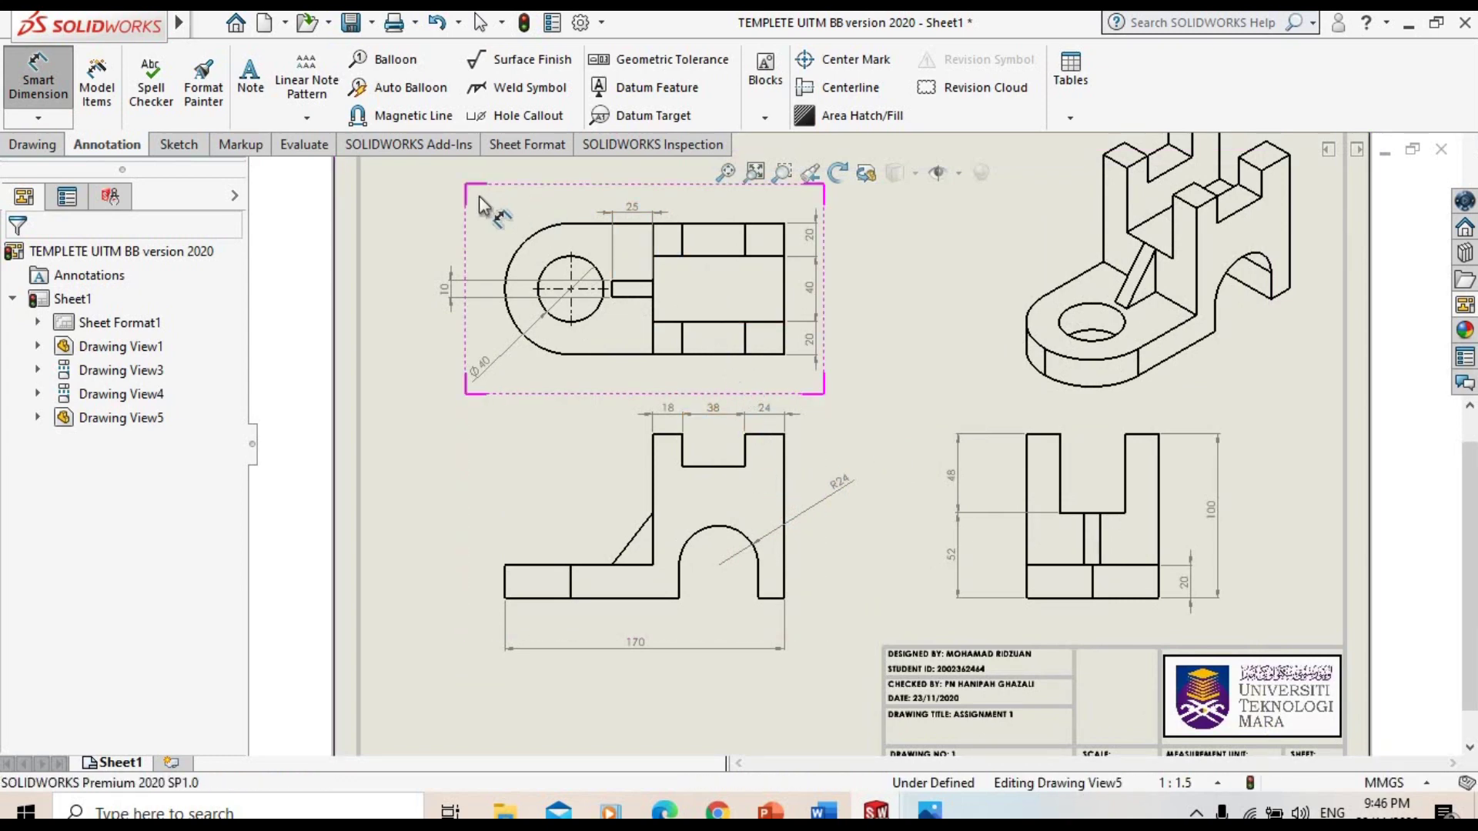
# Set the front view's display style to Hidden Lines Visible
pyautogui.press('Escape')
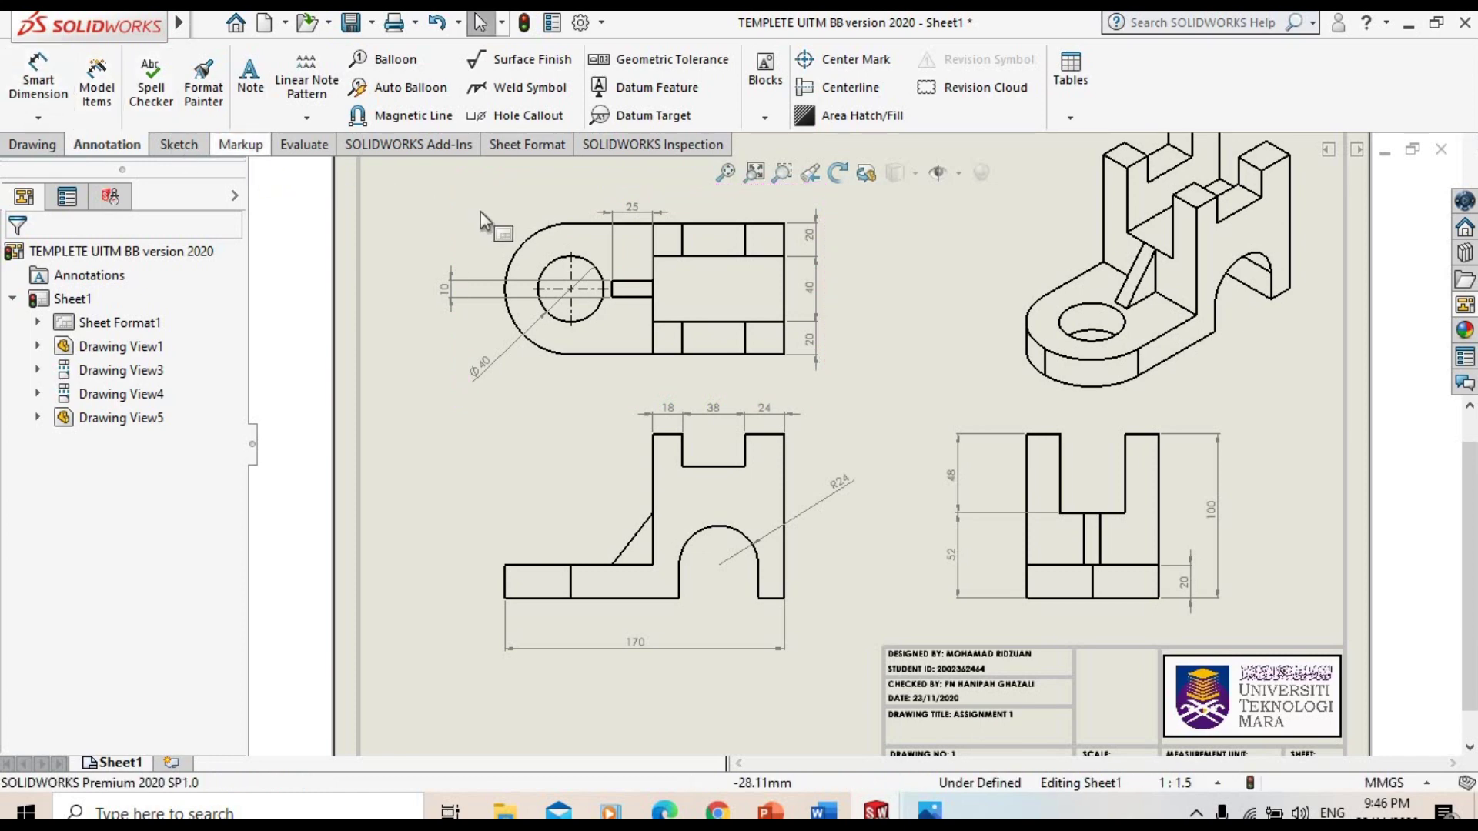
pyautogui.hotkey('ctrl', 'z')
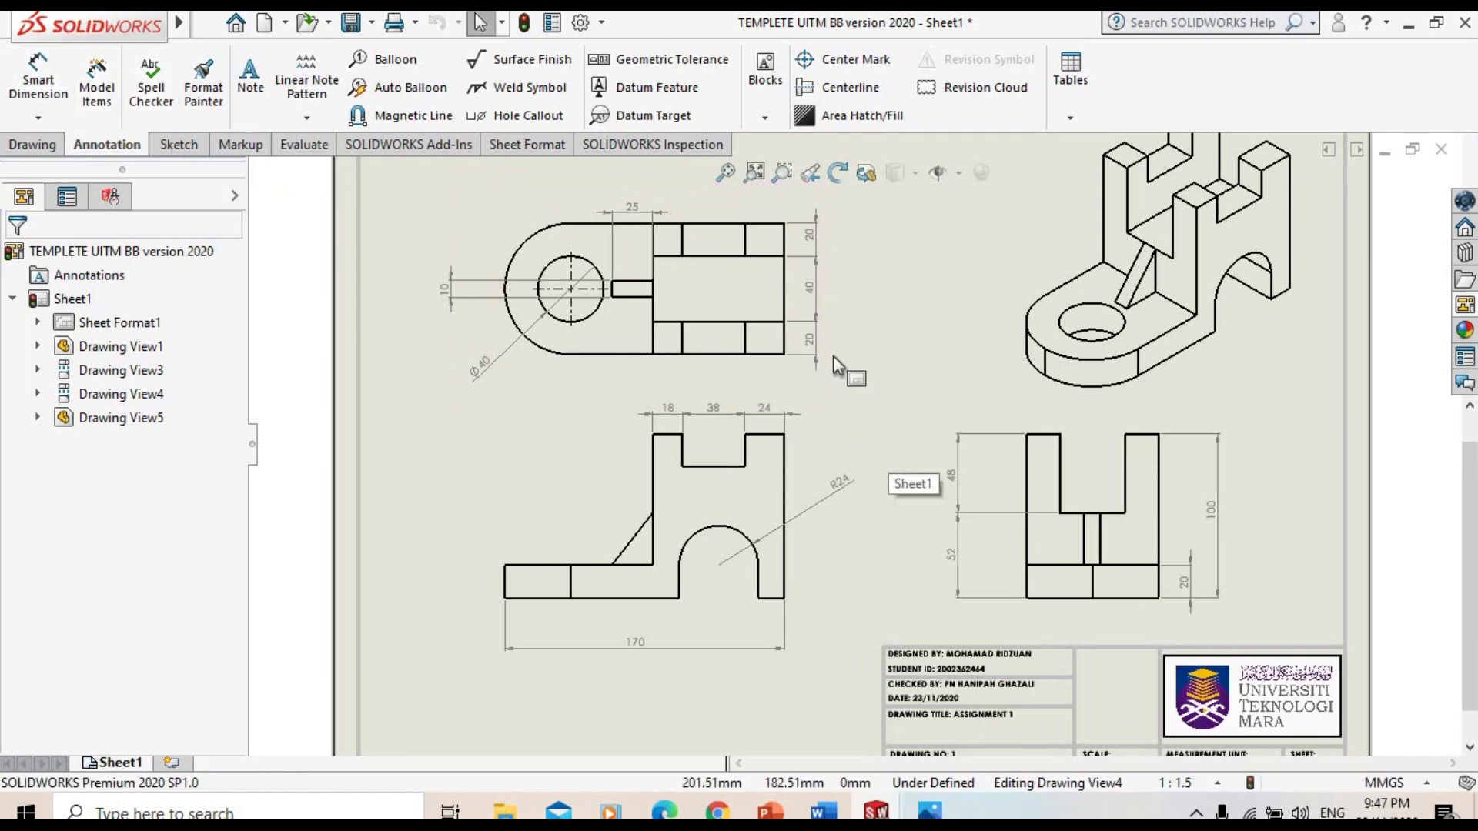
pyautogui.click(508, 463)
pyautogui.scroll(-2, 192, 500)
pyautogui.scroll(-3, 159, 561)
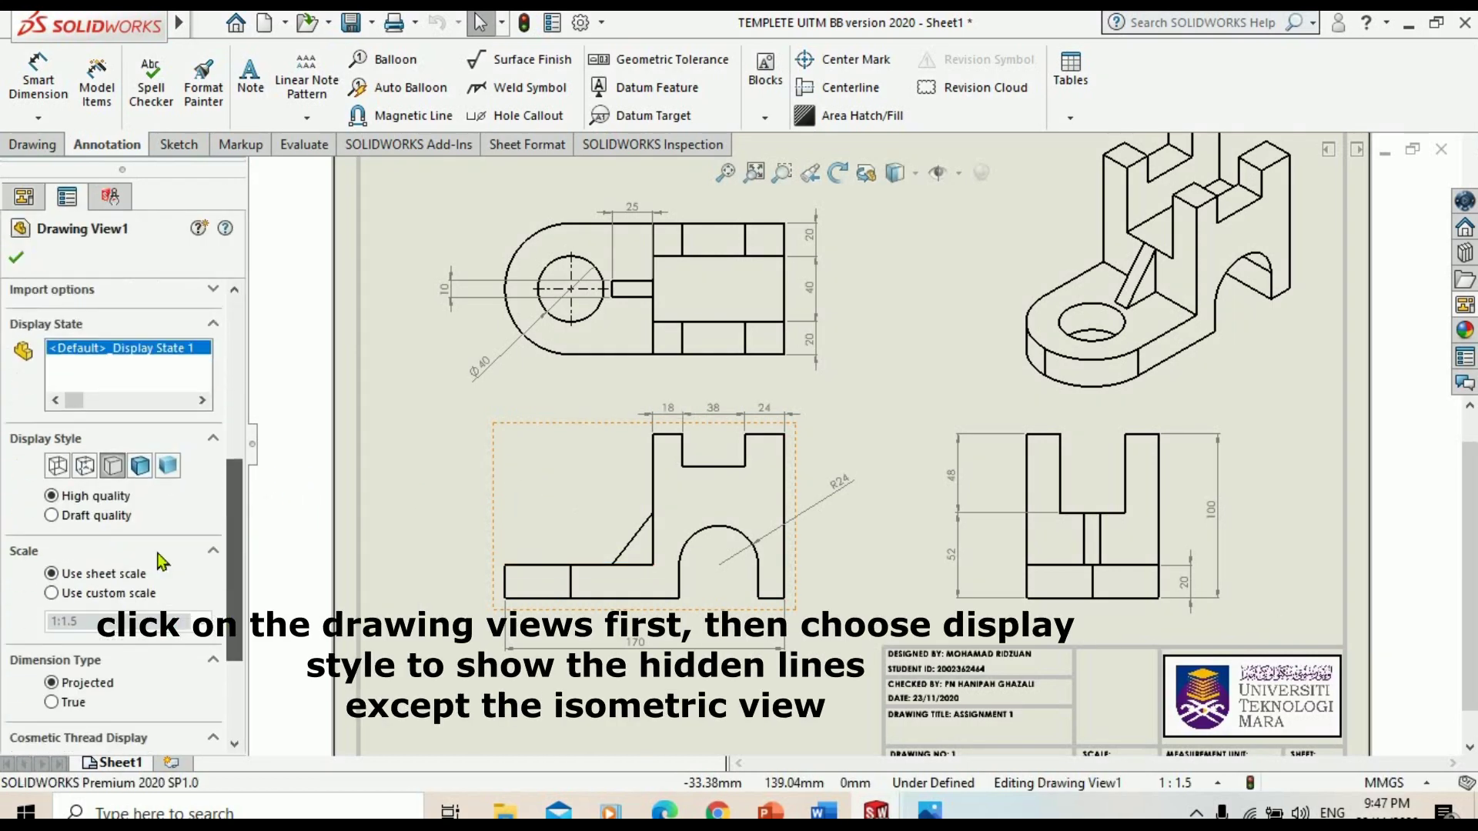
pyautogui.click(84, 465)
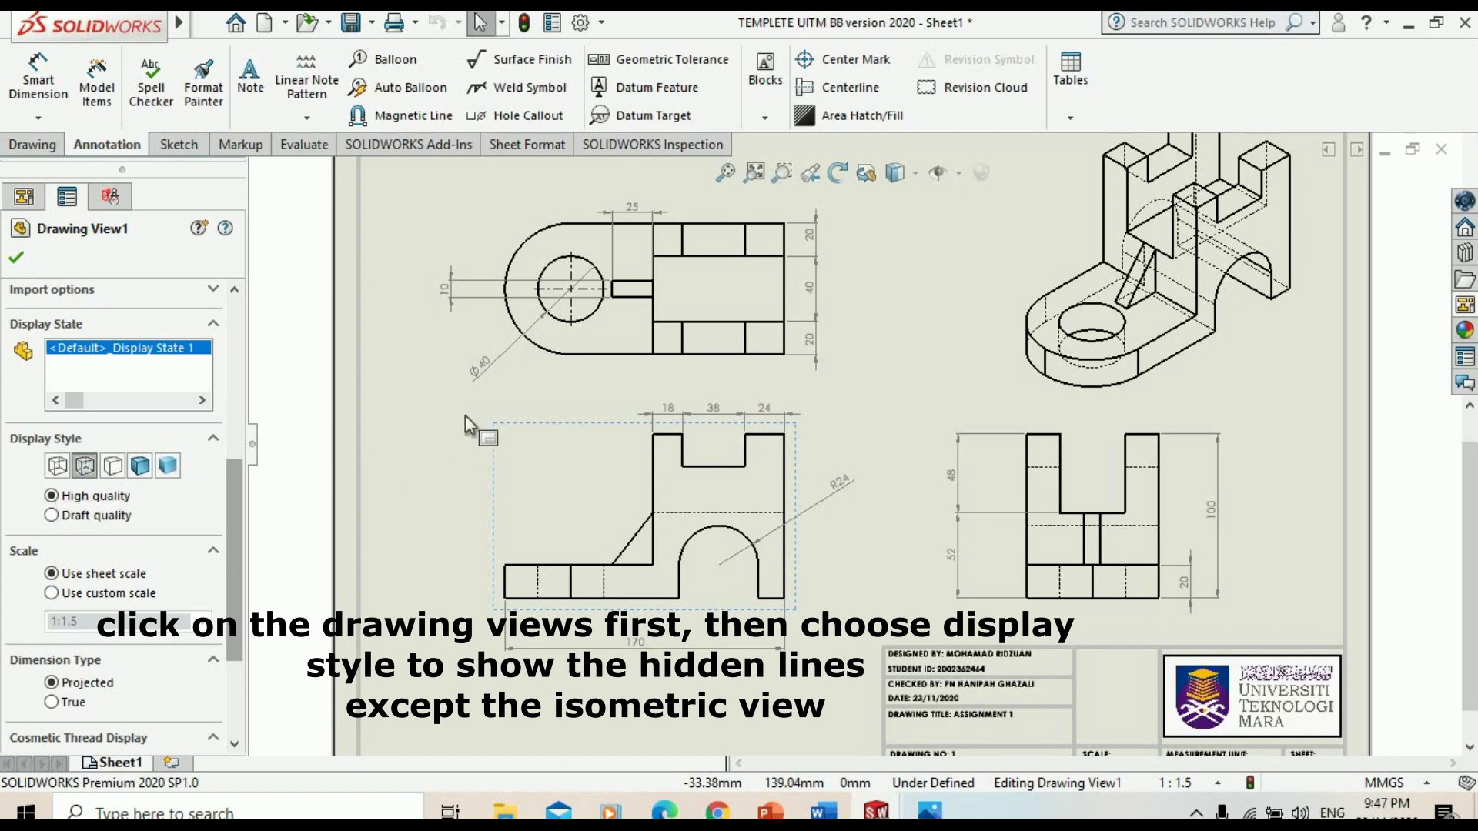
pyautogui.click(17, 259)
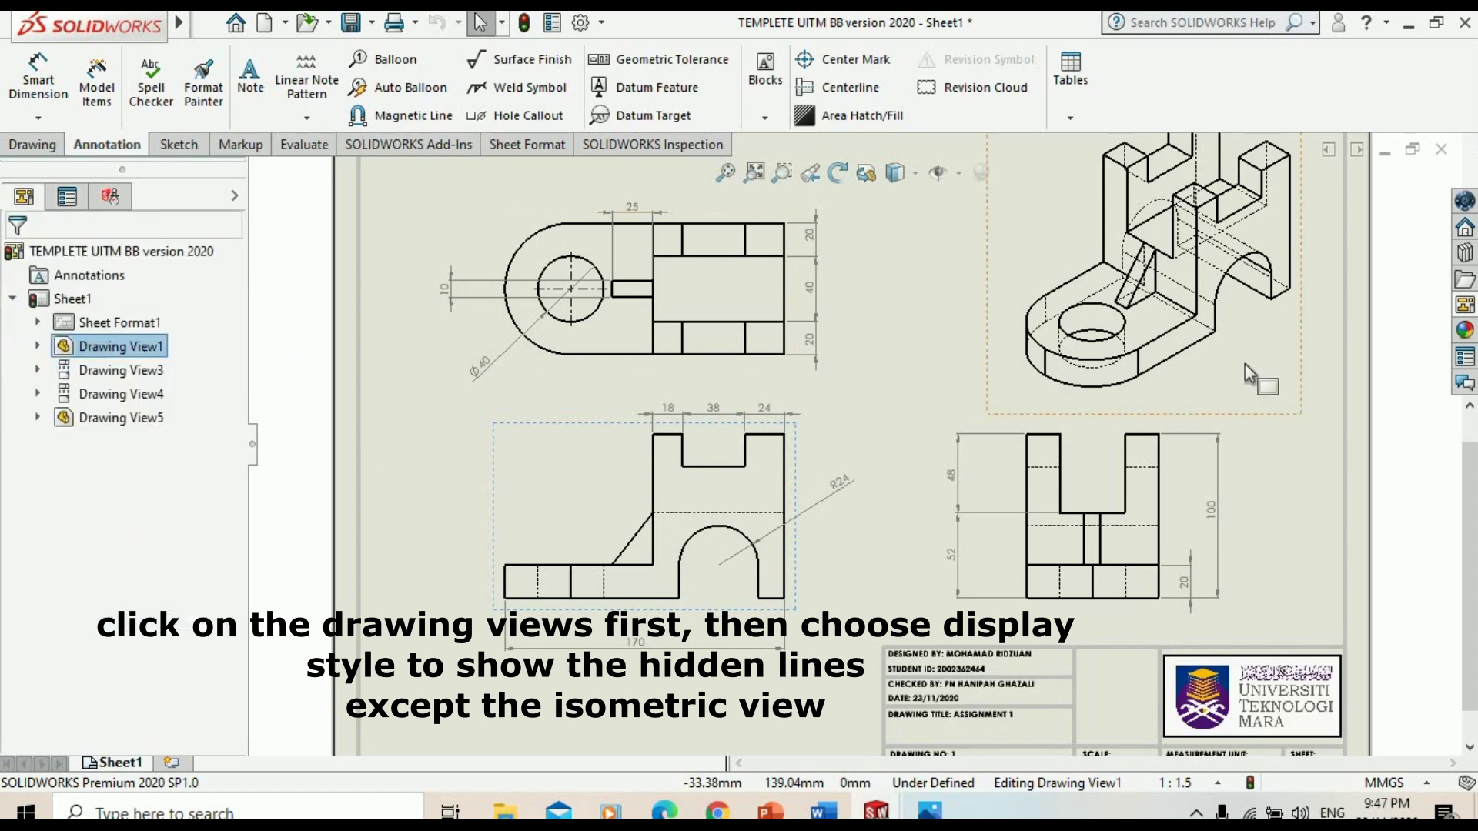
# Set the isometric view's display style to Hidden Lines Removed
pyautogui.click(1296, 367)
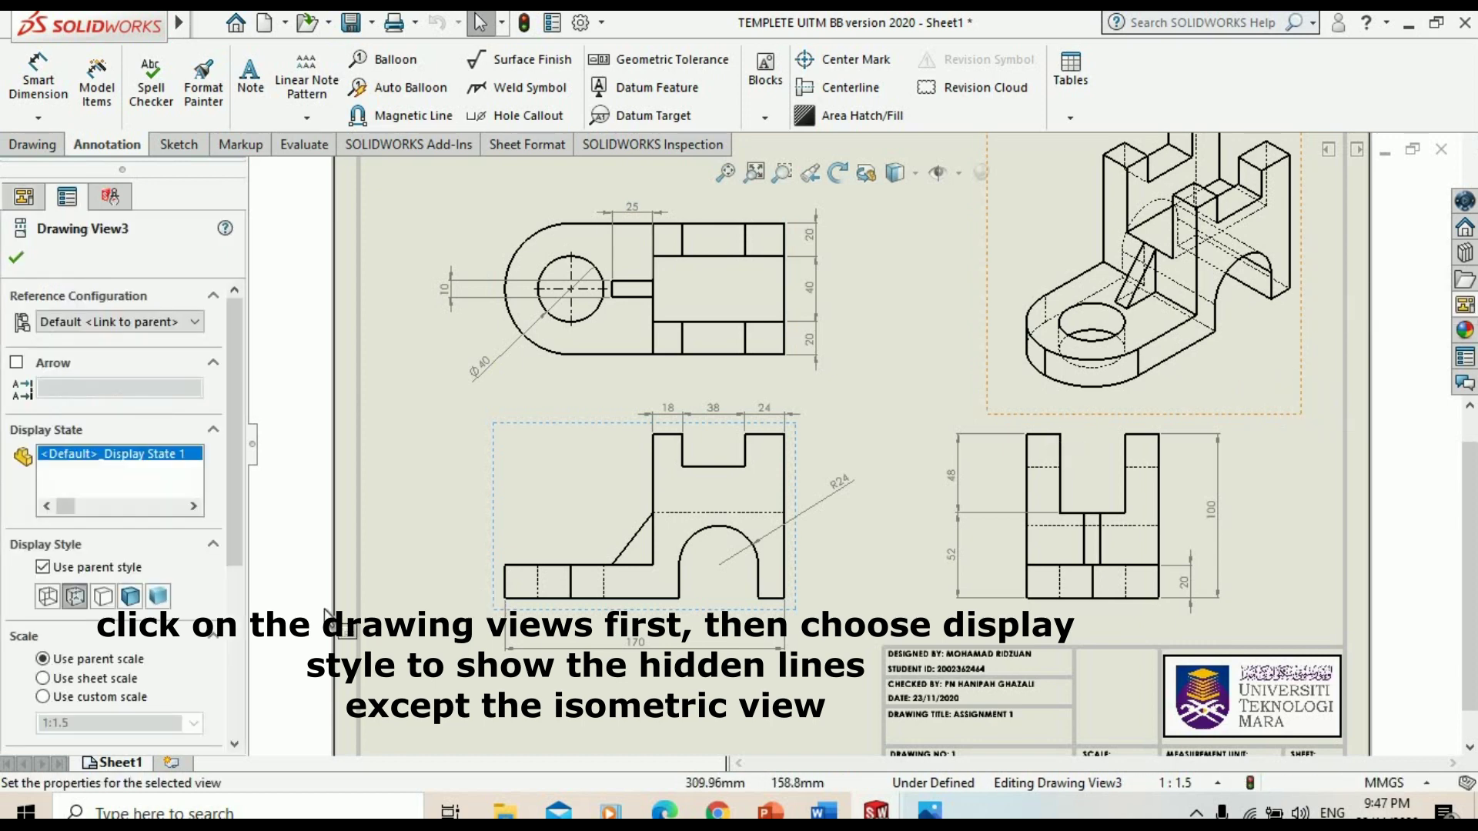
pyautogui.click(102, 597)
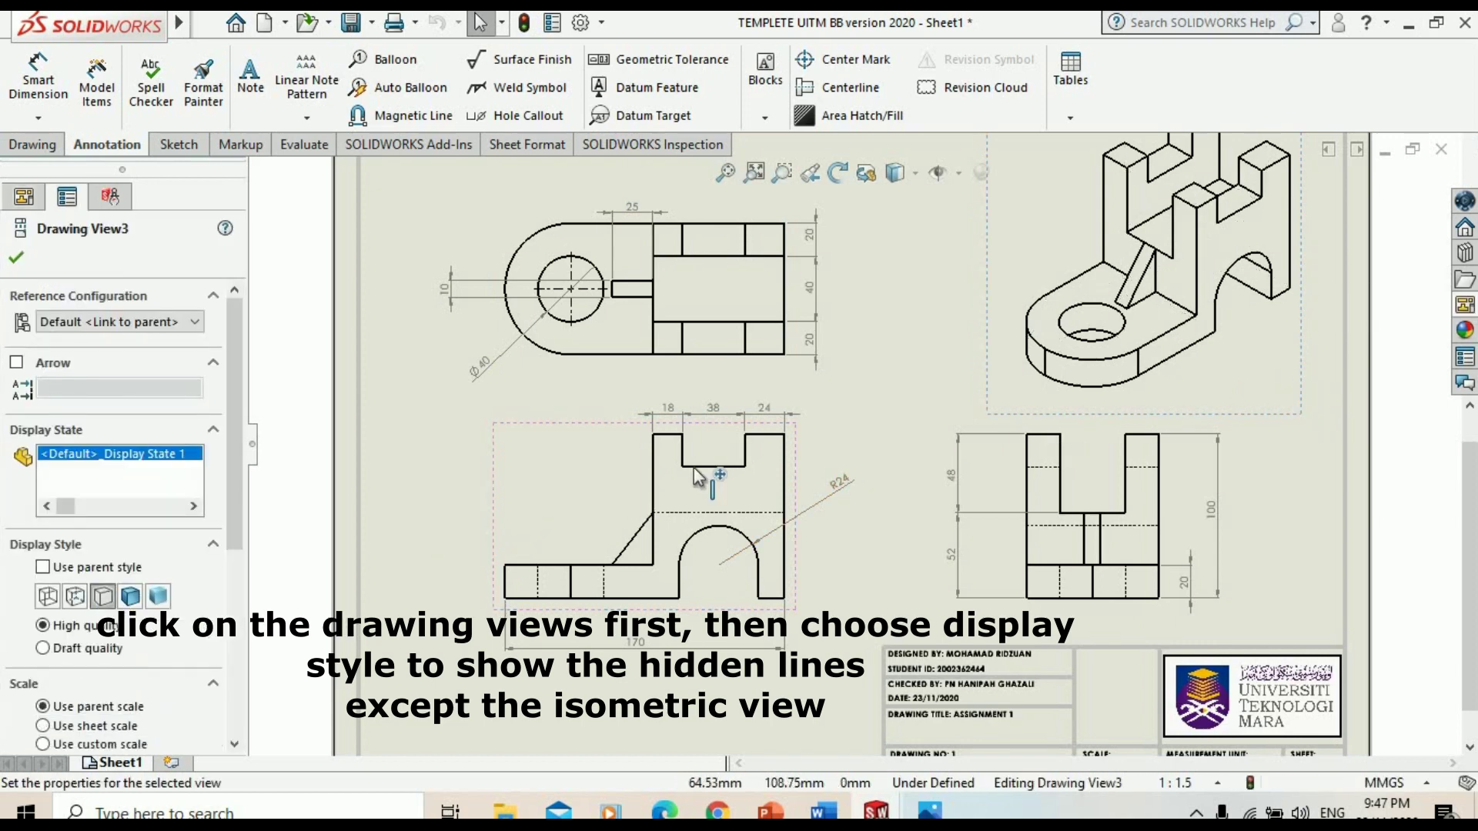
pyautogui.click(374, 423)
pyautogui.press('f')
pyautogui.scroll(-1, 822, 561)
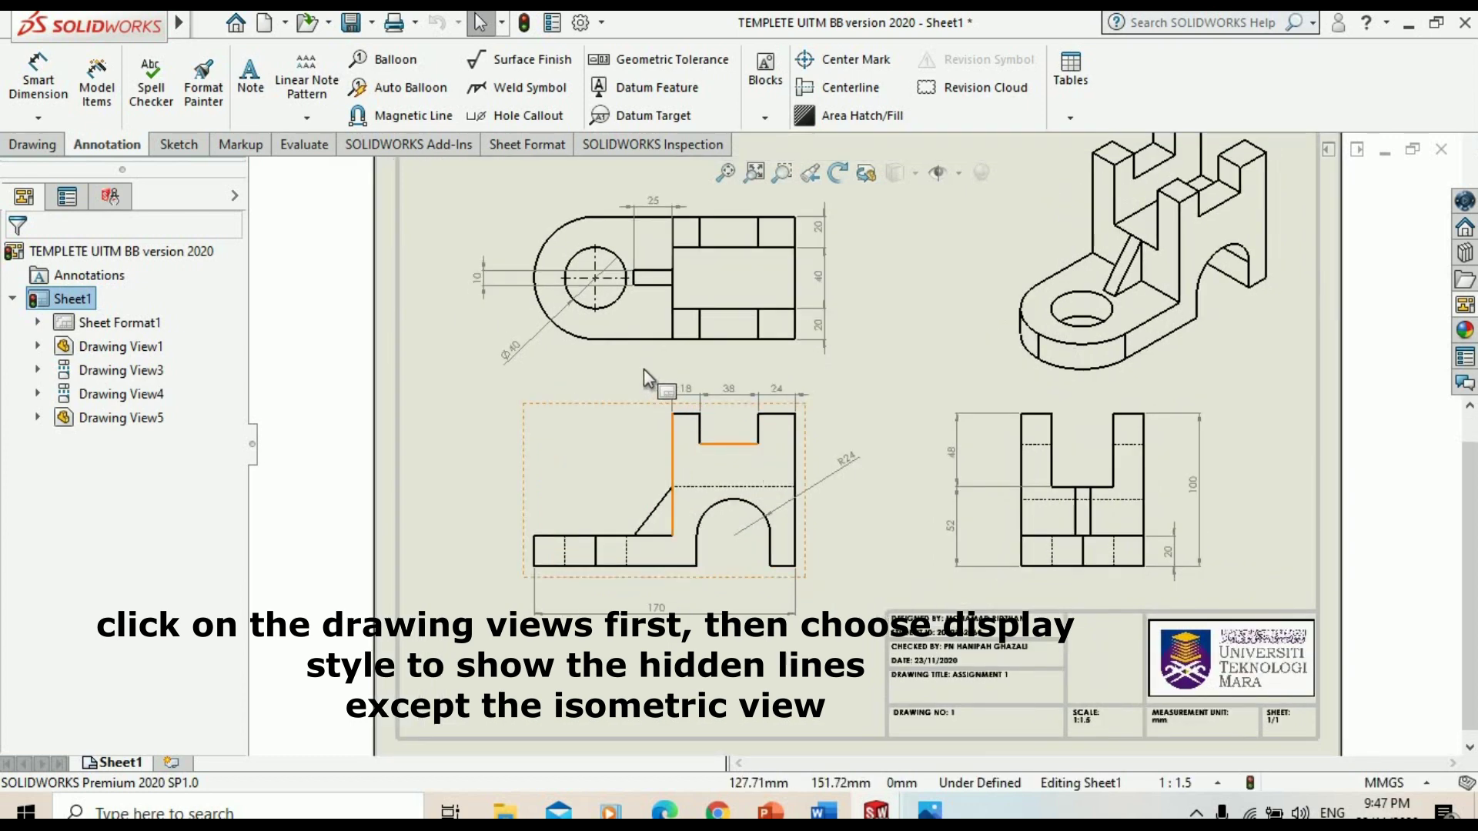
# Set the top view's display style to Hidden Lines Visible
pyautogui.click(631, 338)
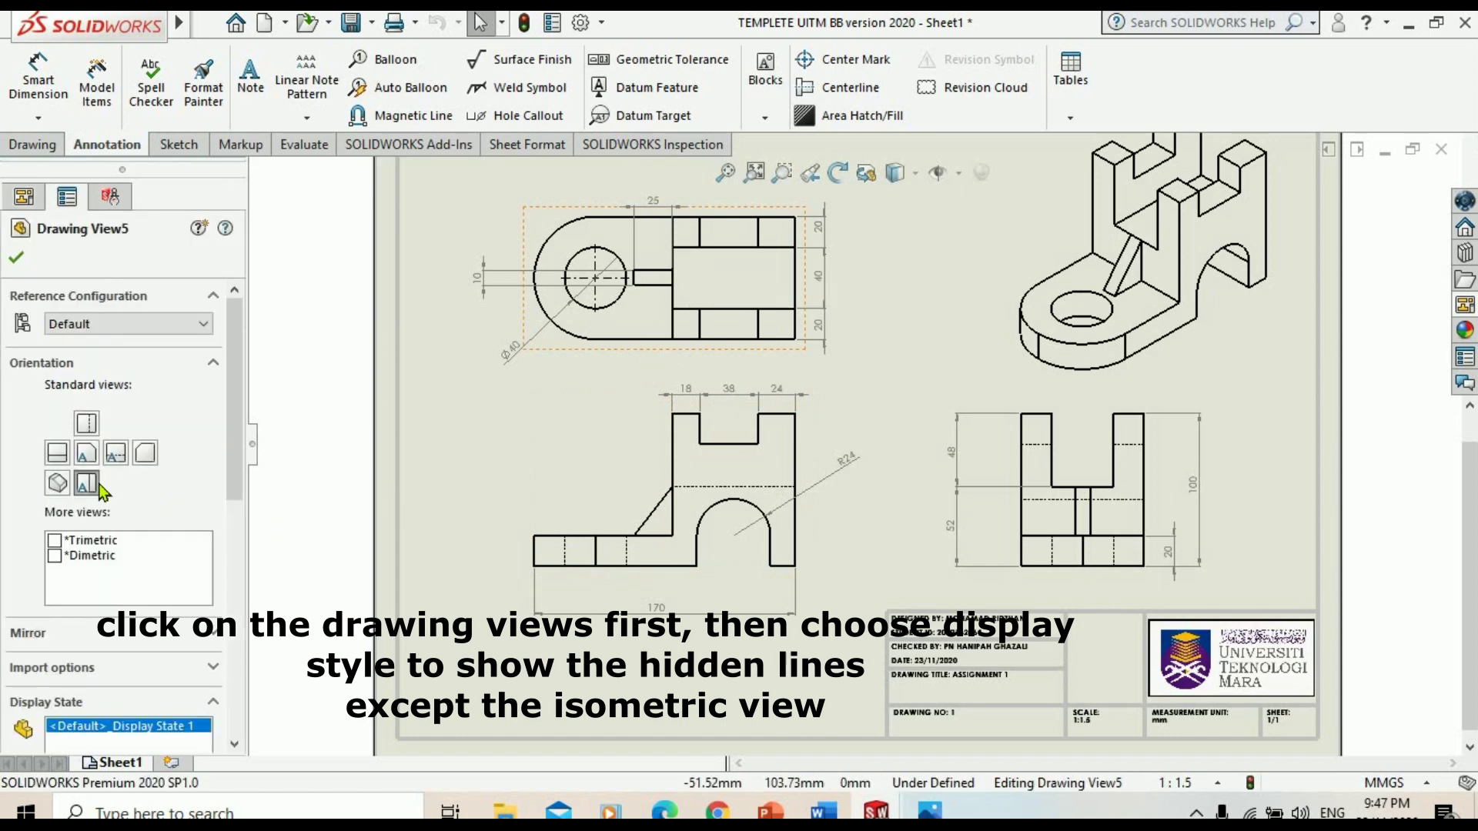
pyautogui.scroll(-3, 234, 400)
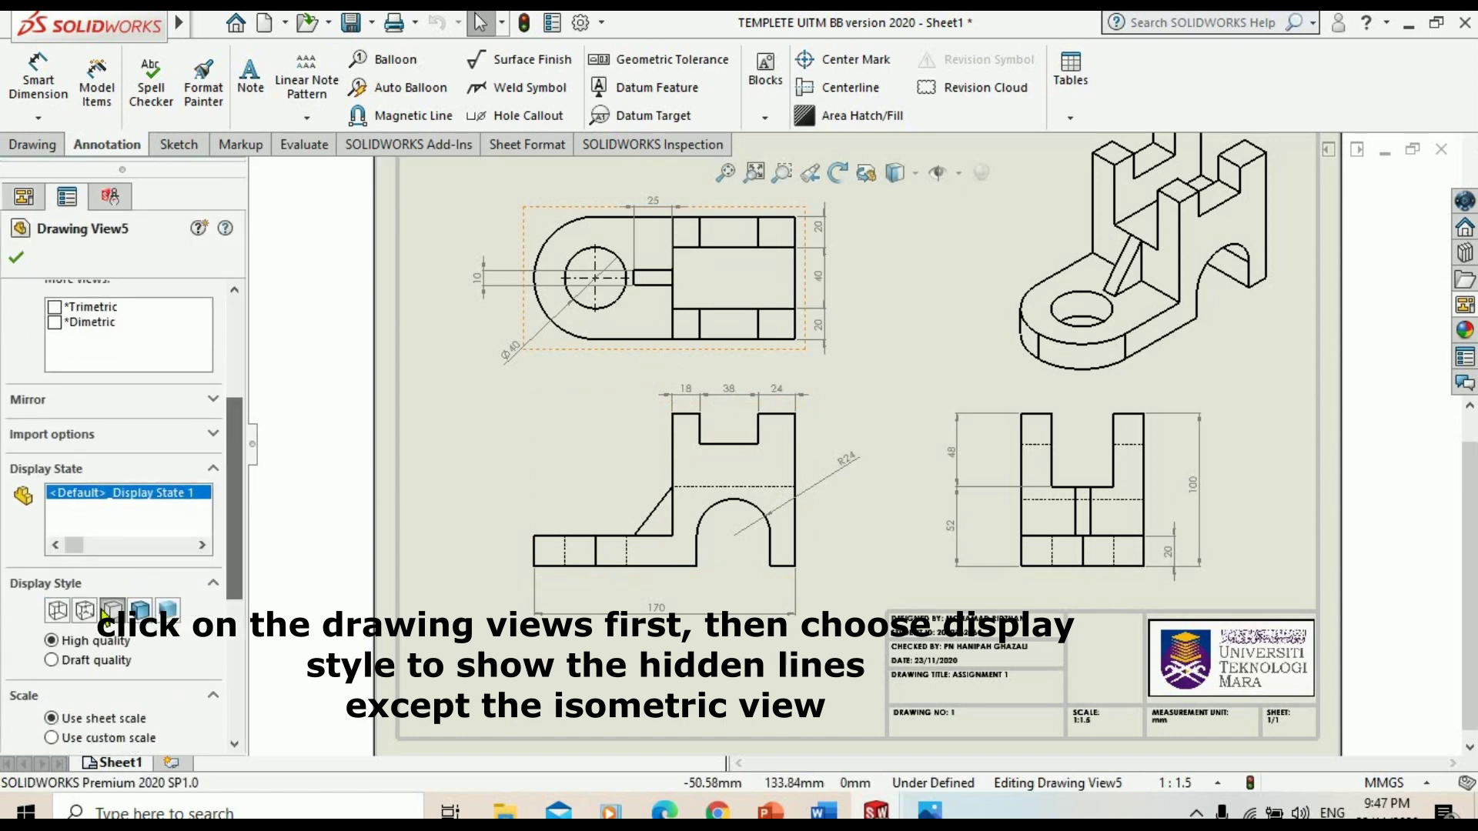
pyautogui.click(85, 612)
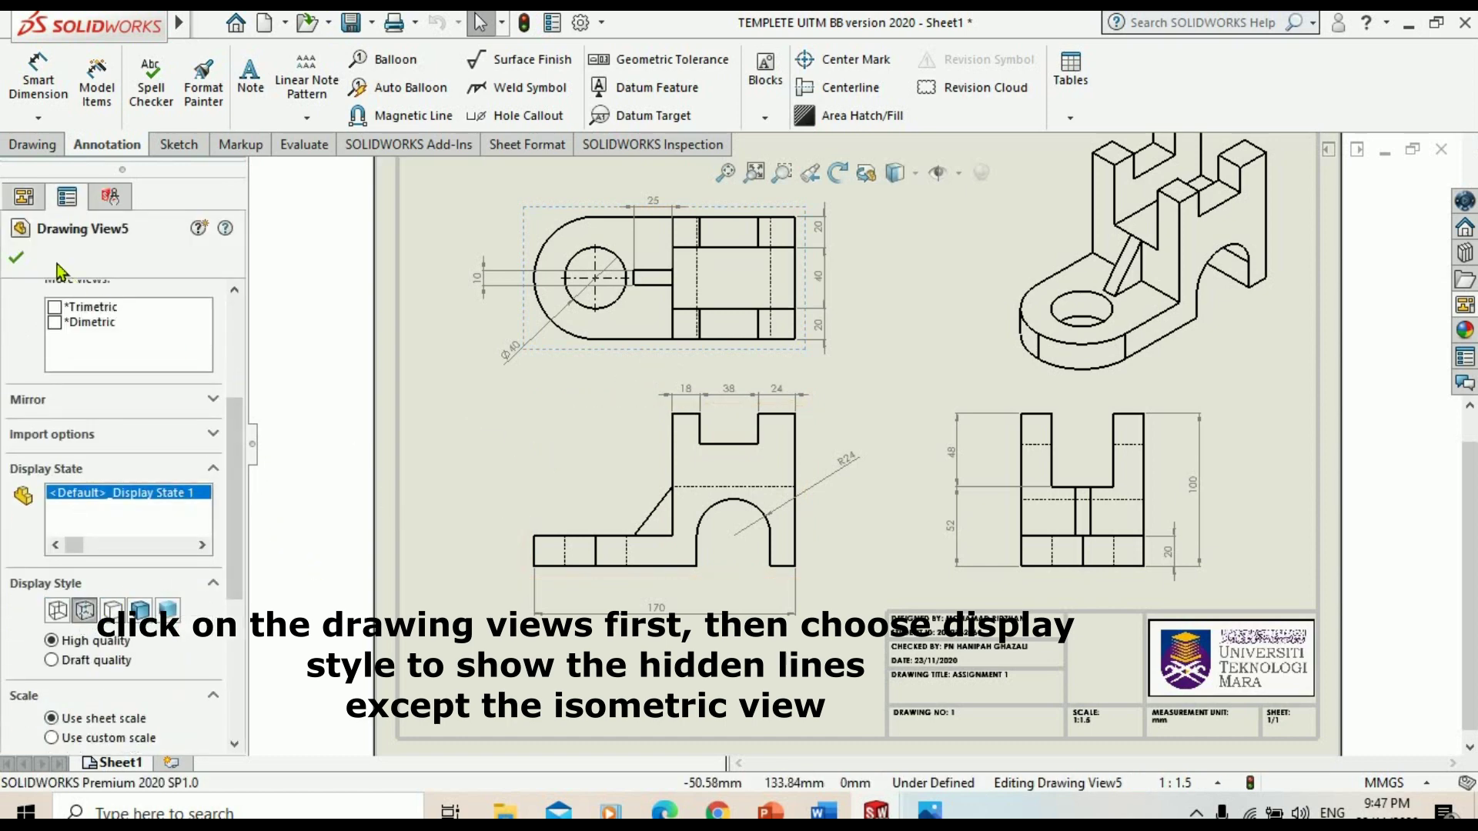
pyautogui.click(17, 260)
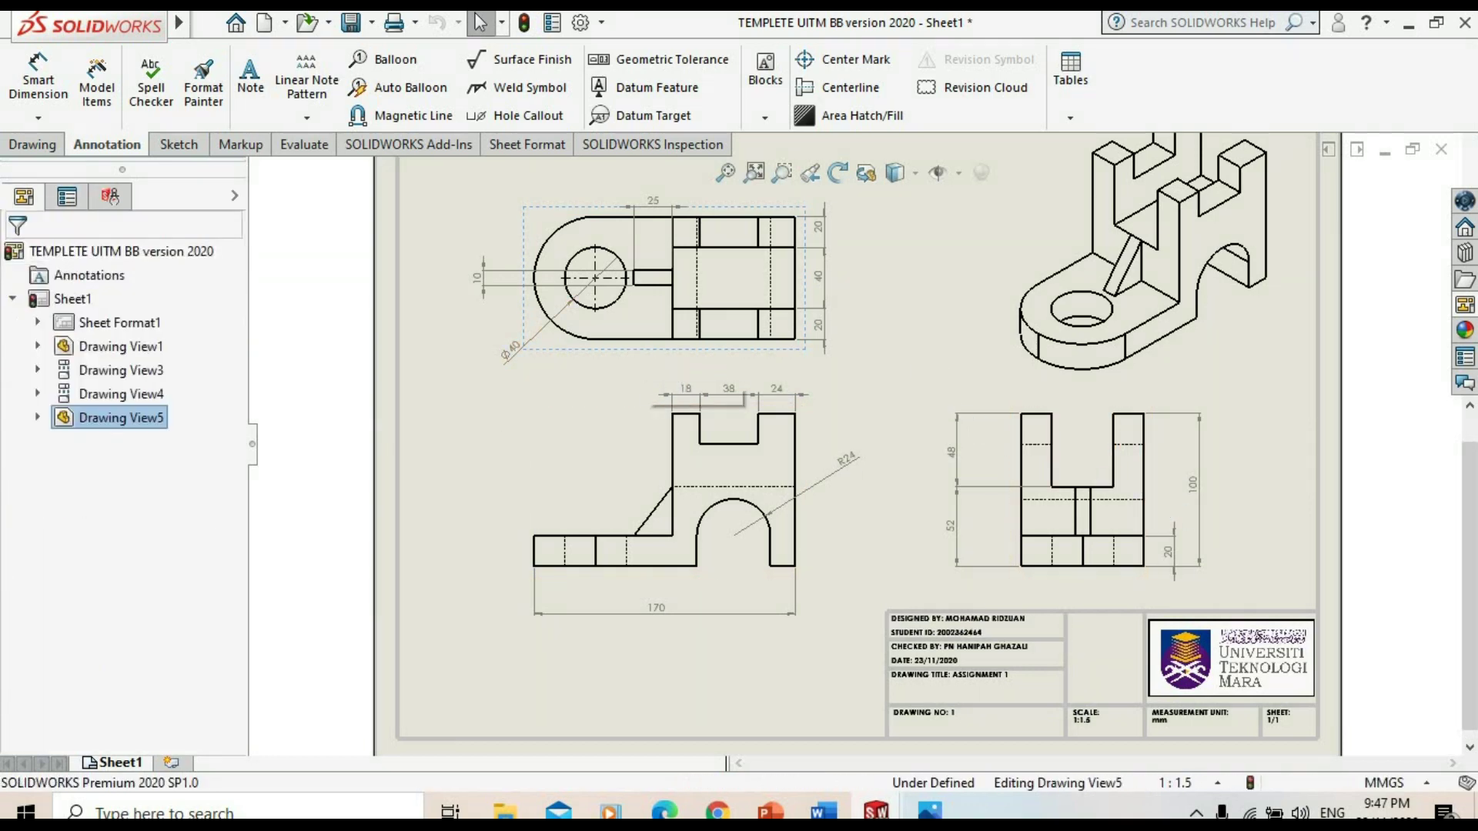
pyautogui.click(769, 292)
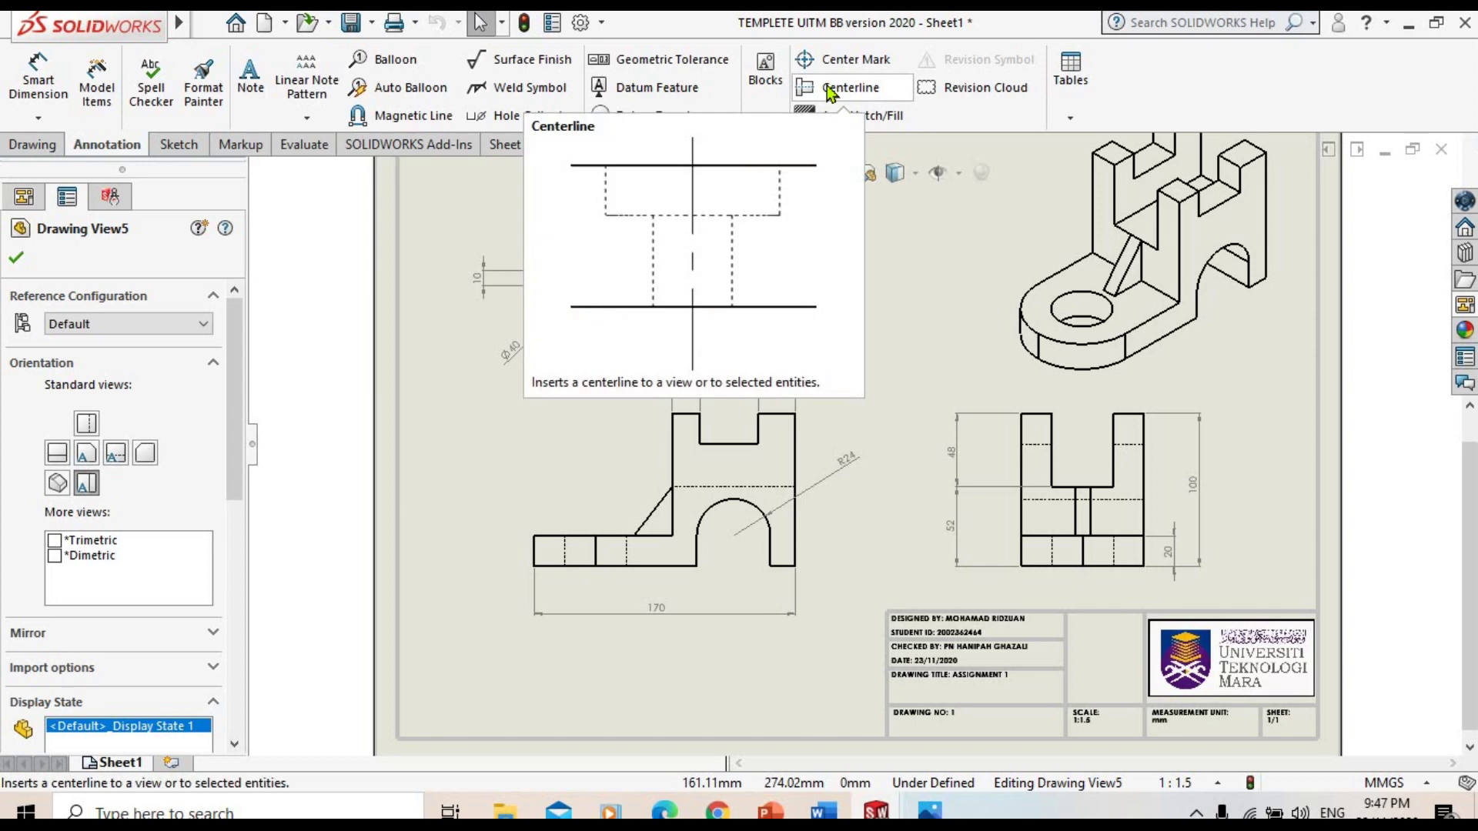
# Add a centreline between two edges of the top view
pyautogui.click(830, 89)
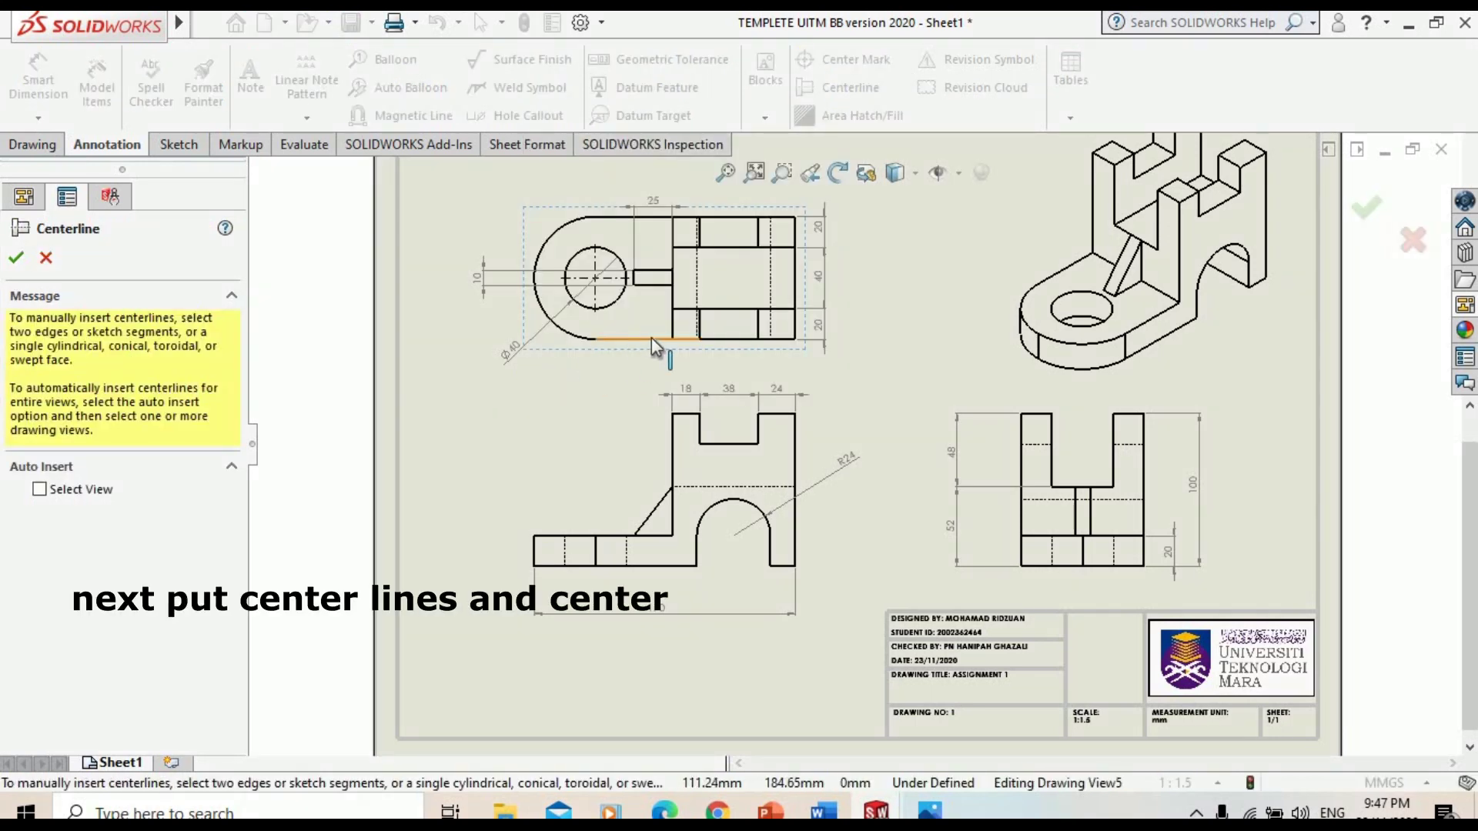
pyautogui.click(771, 281)
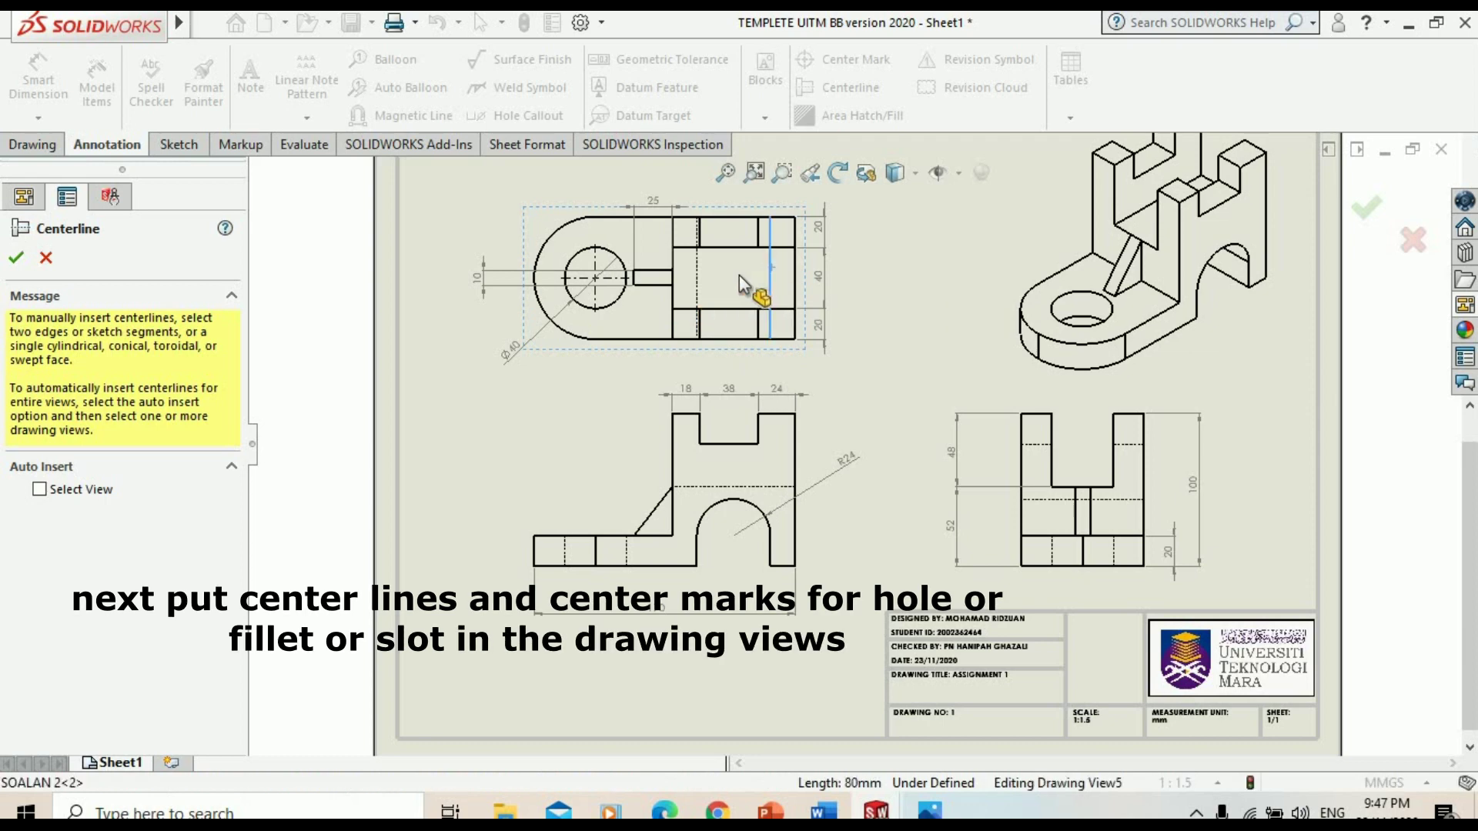
pyautogui.click(697, 279)
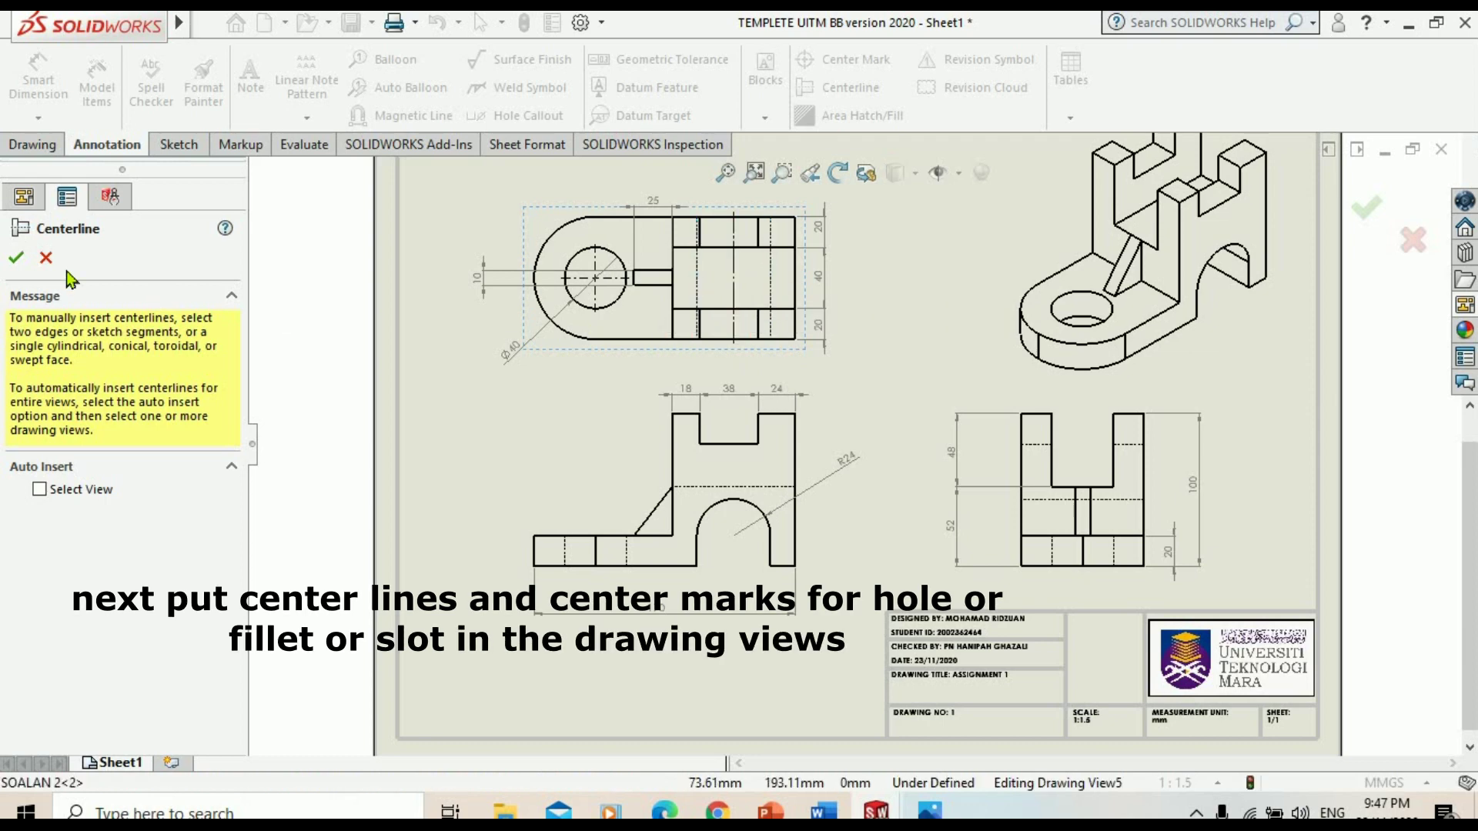
pyautogui.click(17, 258)
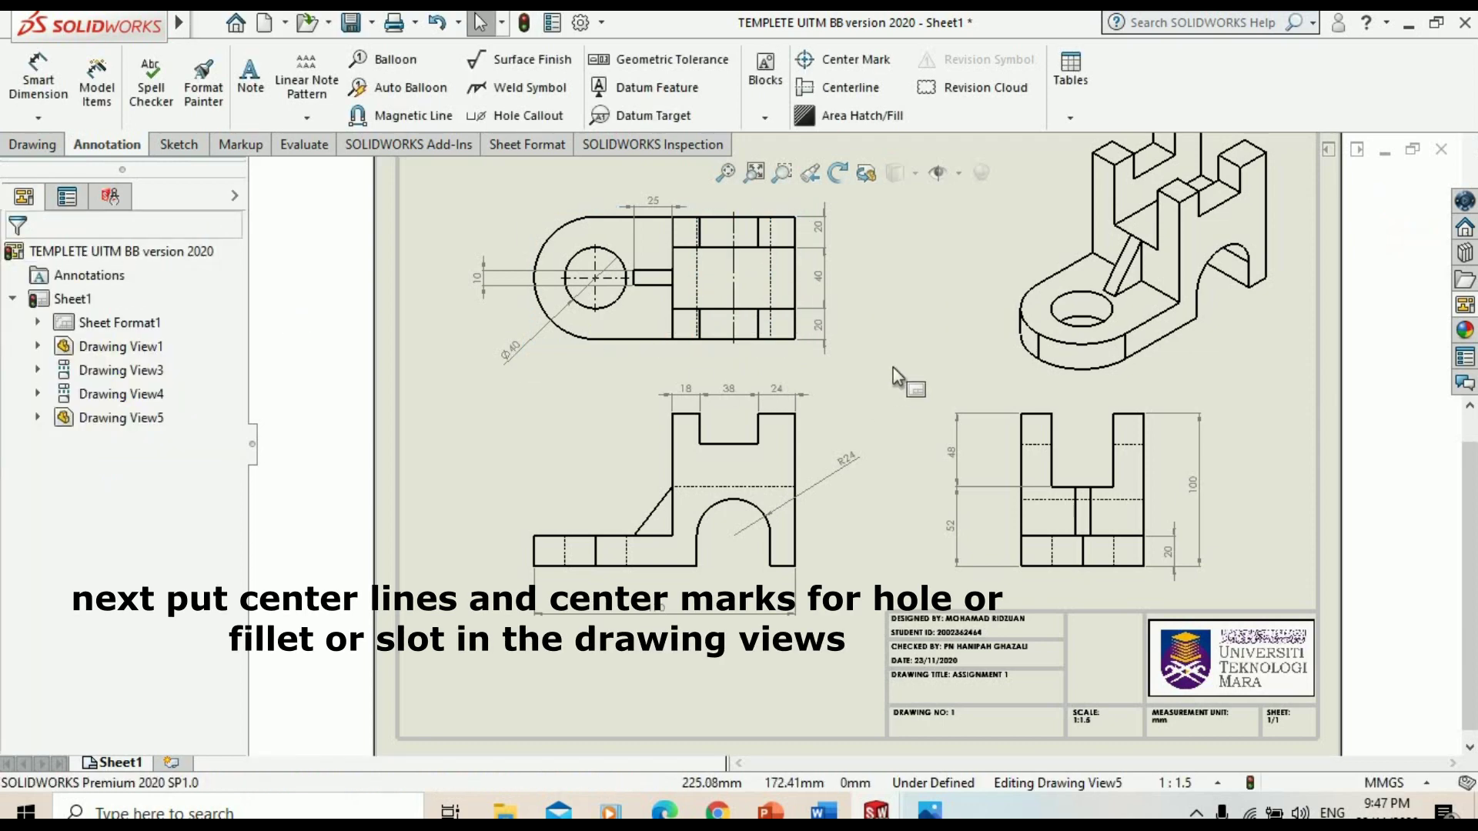
# Add a centre mark to the front view's R24 arc
pyautogui.click(708, 514)
pyautogui.click(848, 66)
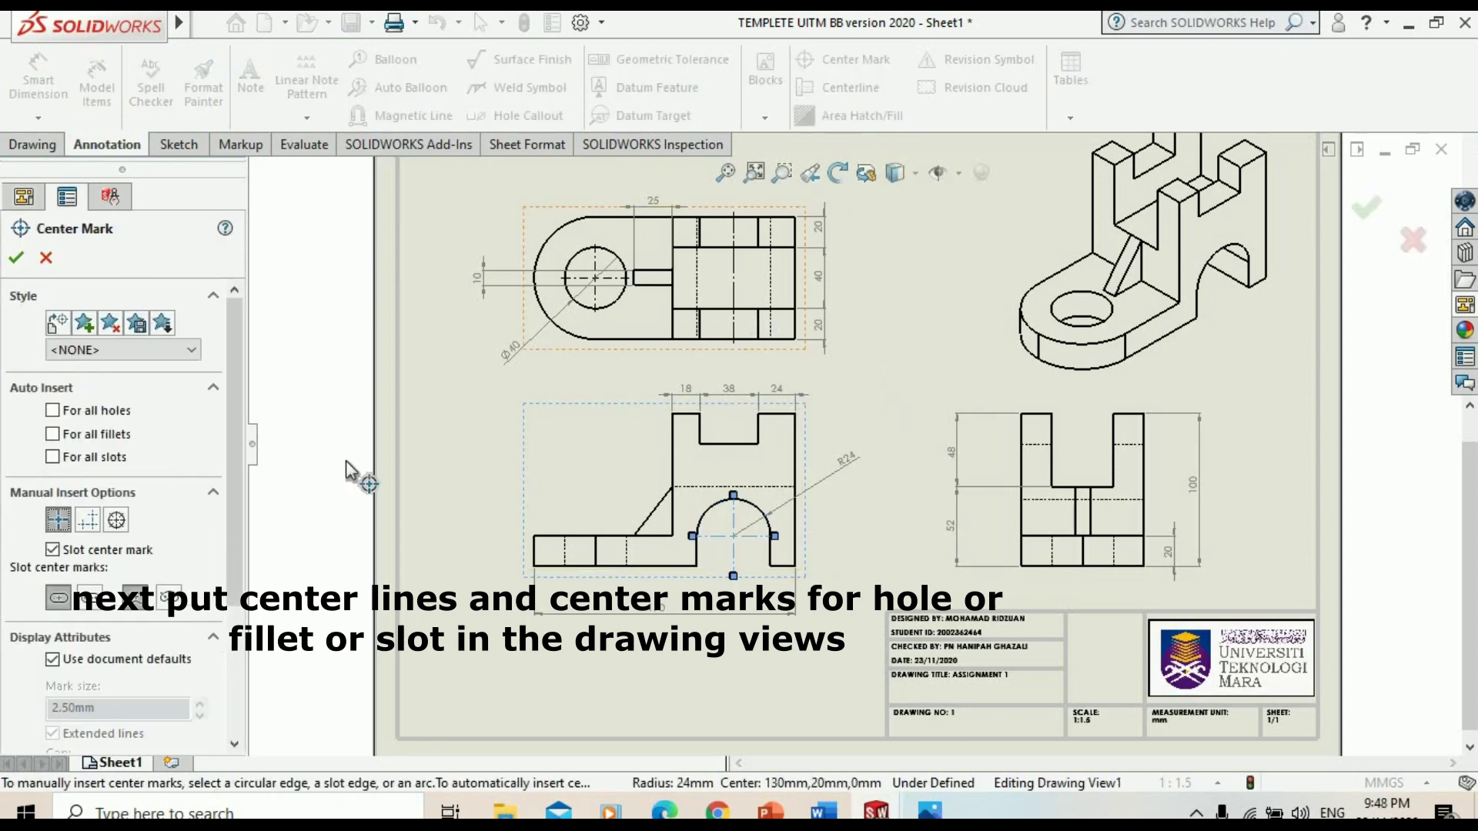
pyautogui.click(15, 260)
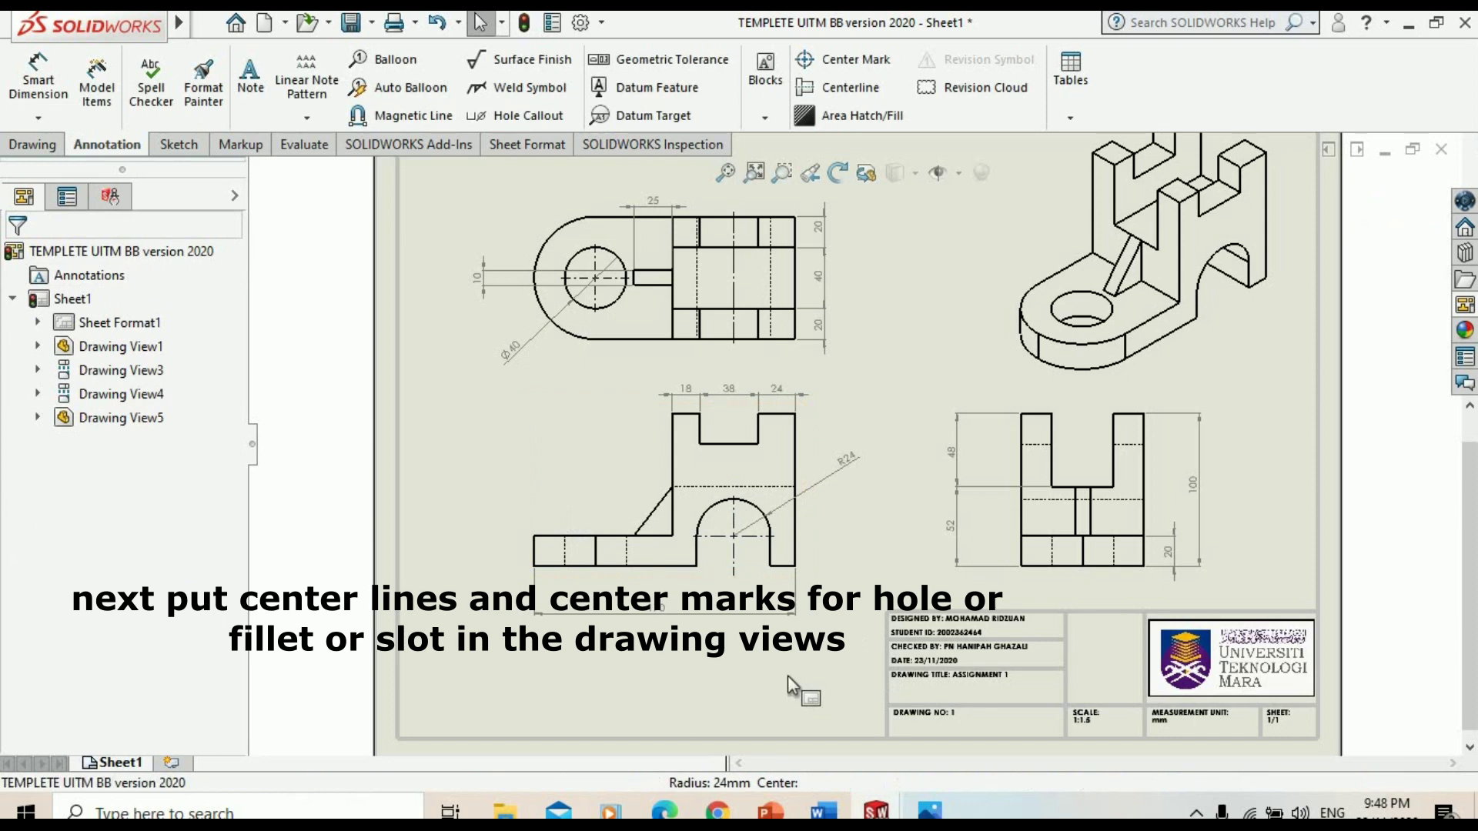
pyautogui.scroll(2, 845, 368)
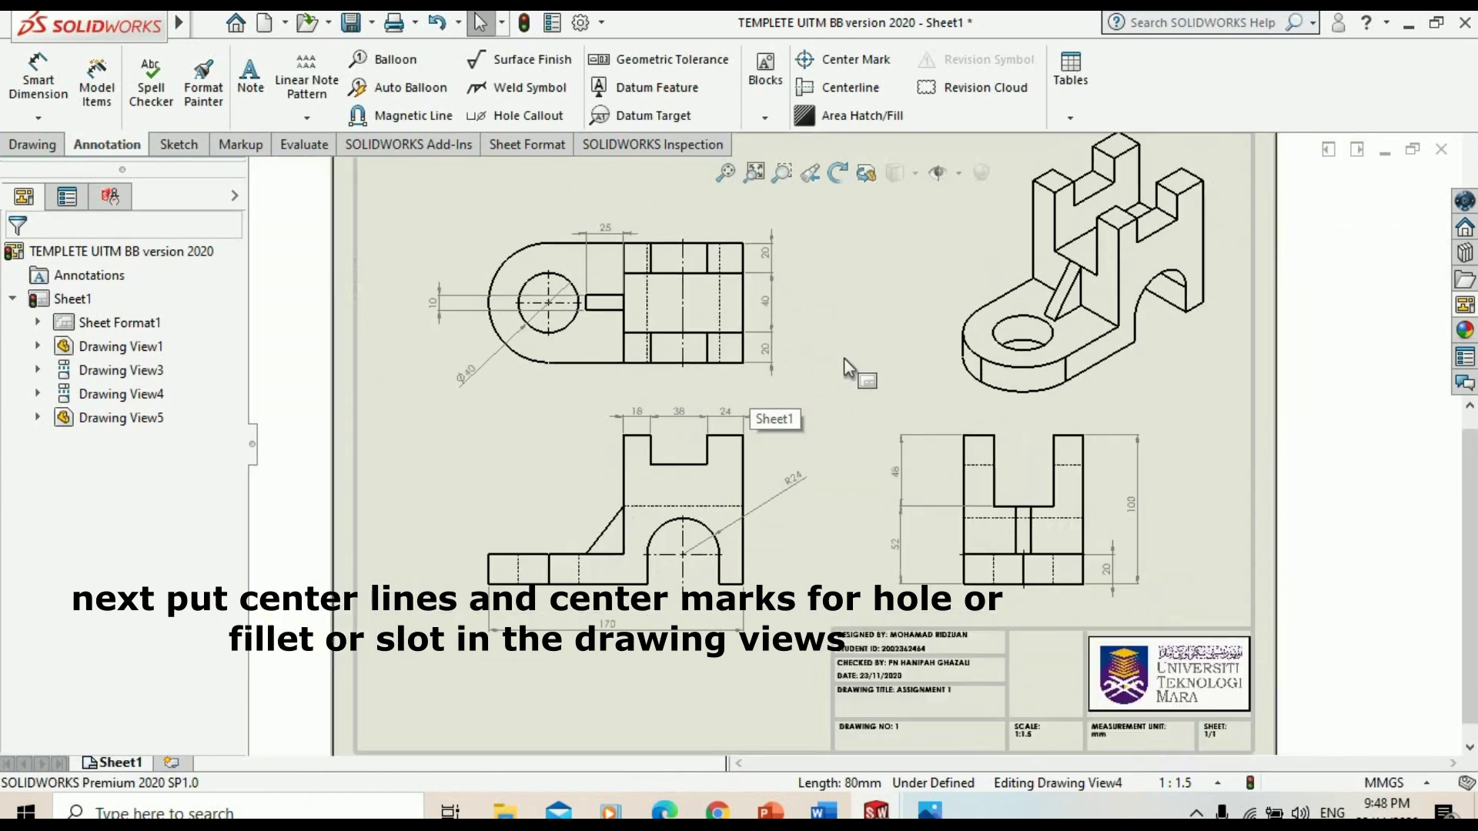
pyautogui.scroll(2, 855, 340)
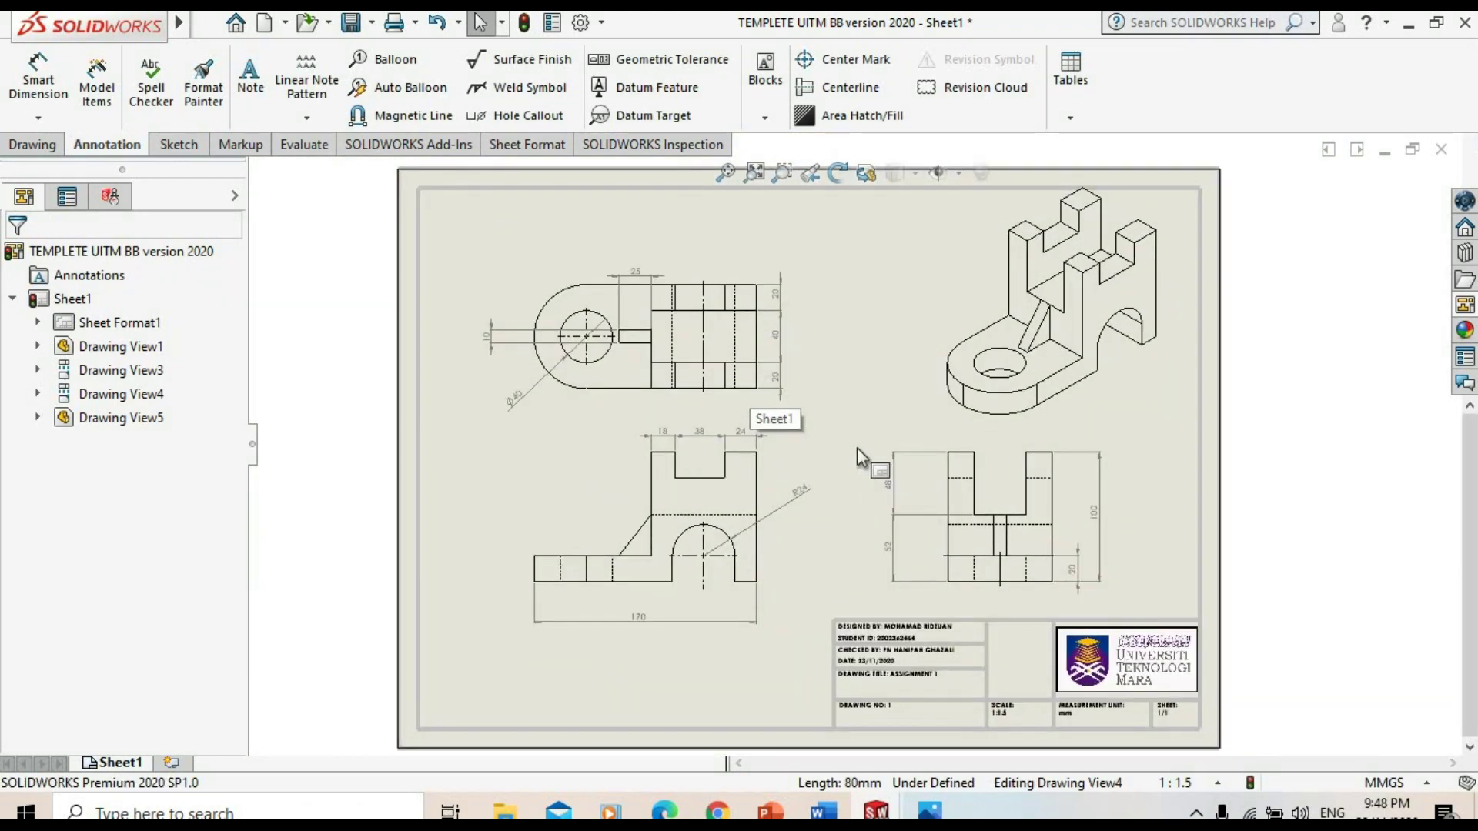
pyautogui.click(848, 378)
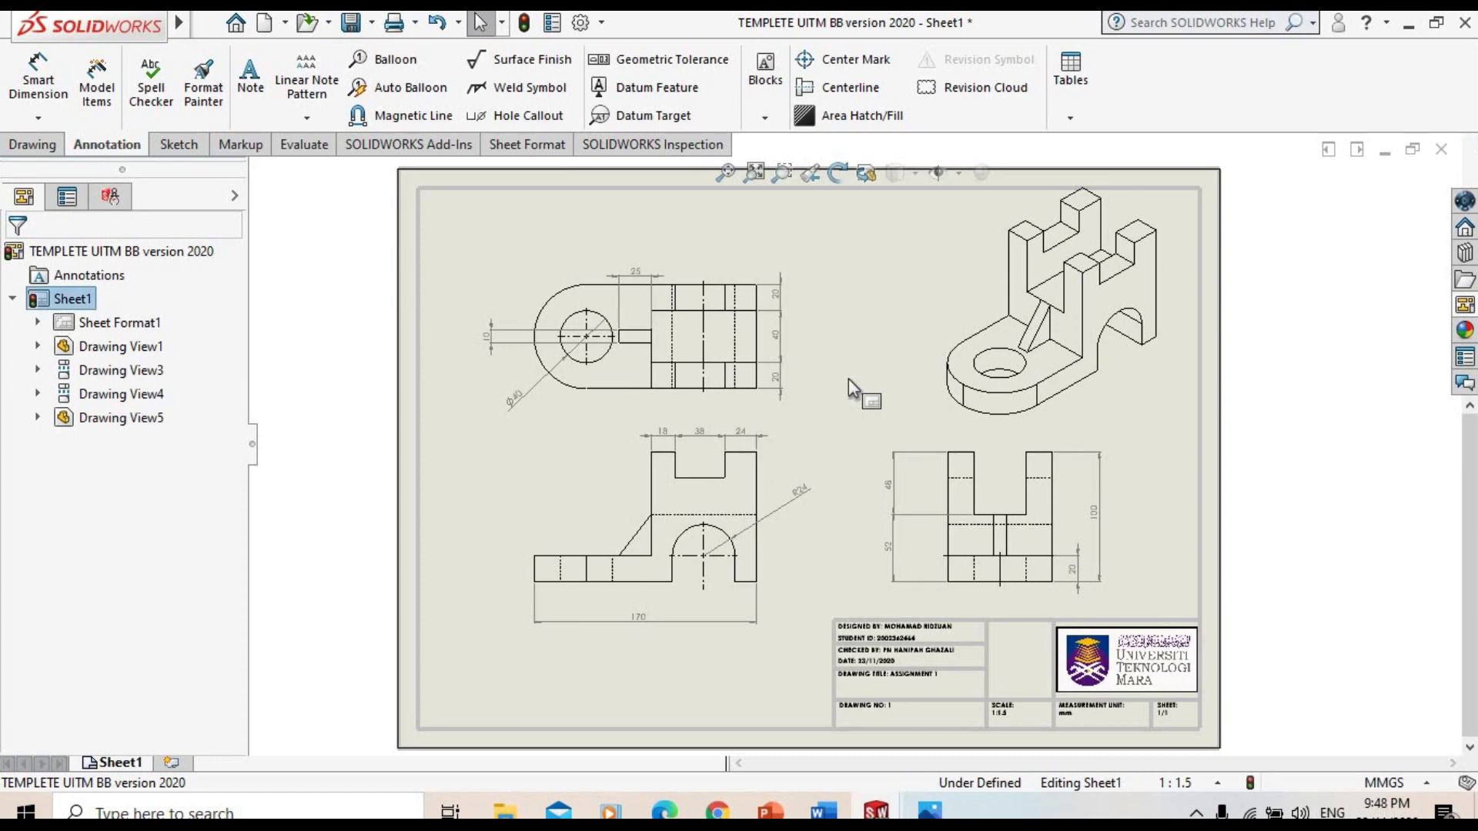
# Select all dimensions and allow custom text position with horizontal dimension text
pyautogui.hotkey('ctrl', 'a')
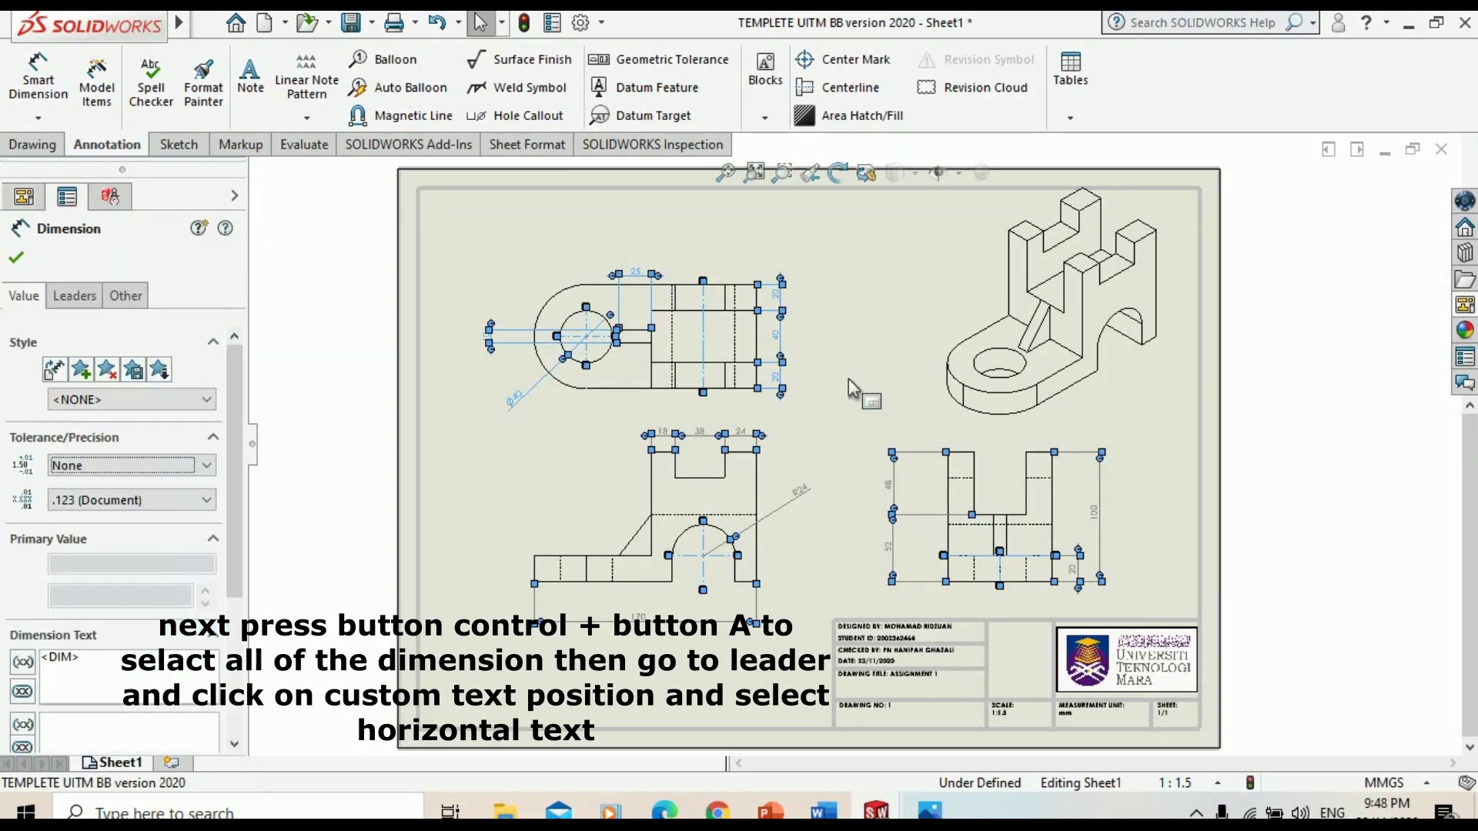
pyautogui.click(75, 298)
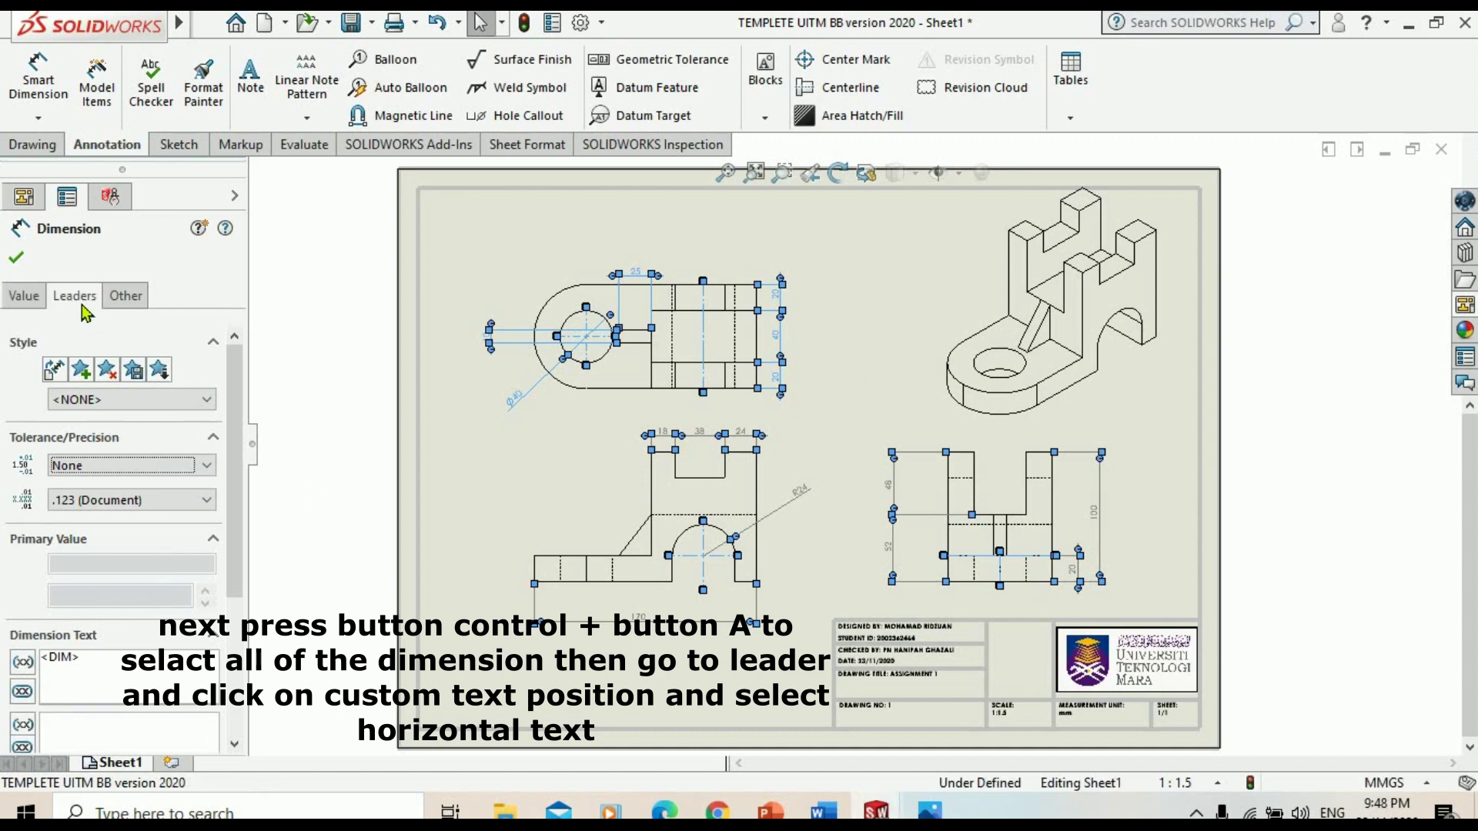
pyautogui.moveTo(235, 462); pyautogui.dragTo(235, 589)
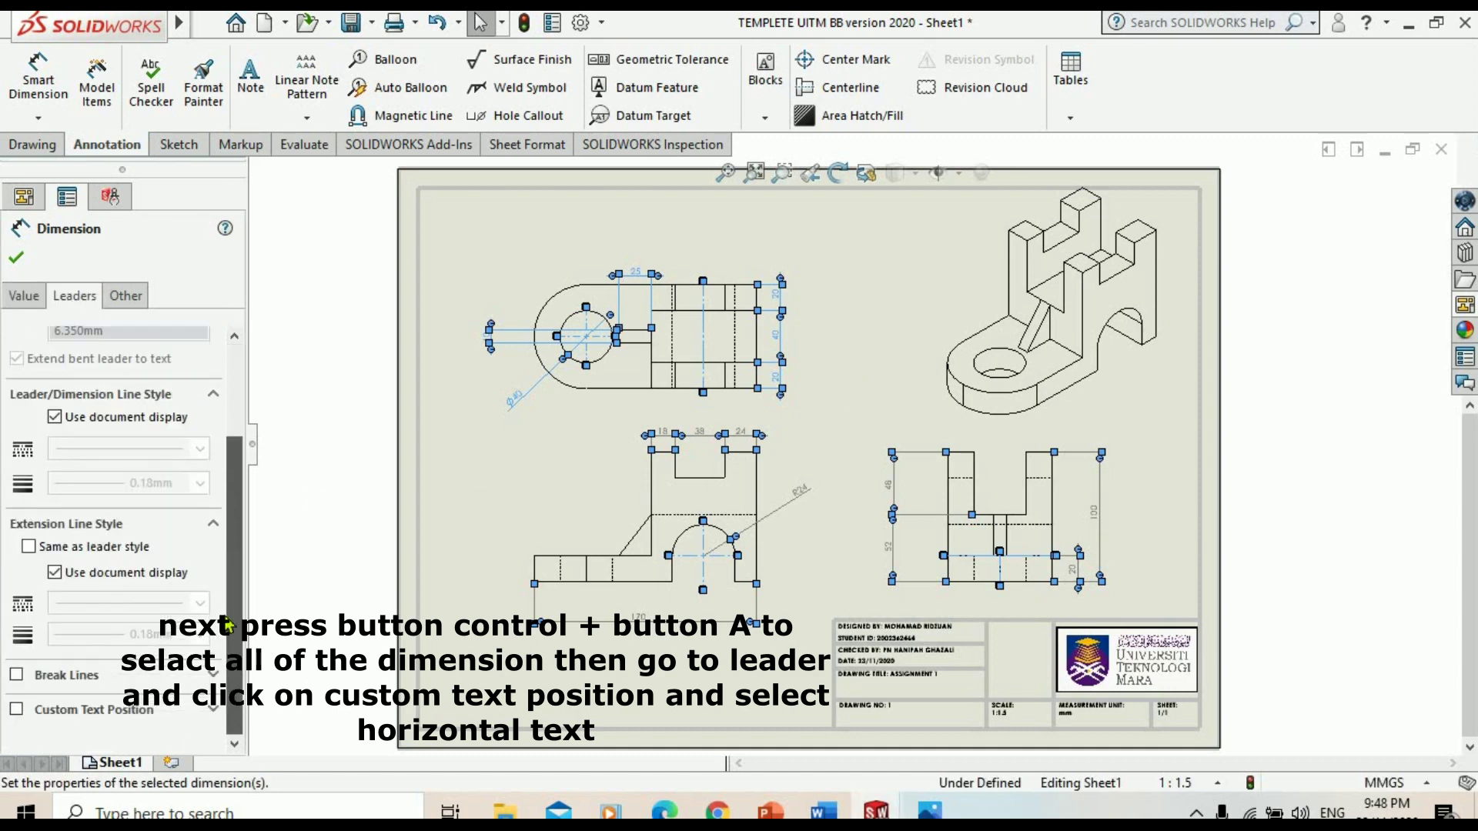
pyautogui.click(17, 709)
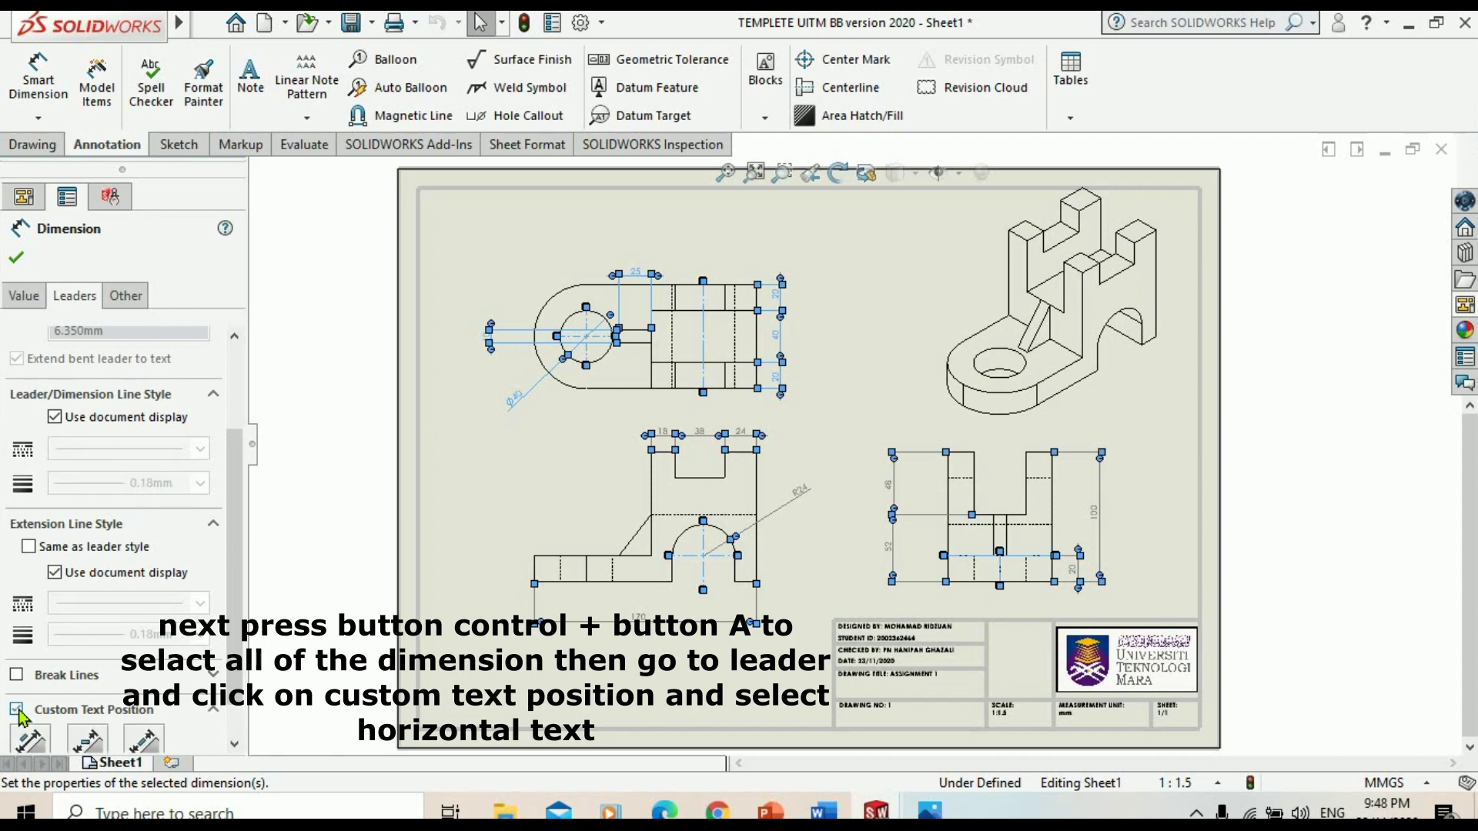
pyautogui.scroll(-1, 242, 658)
pyautogui.click(88, 702)
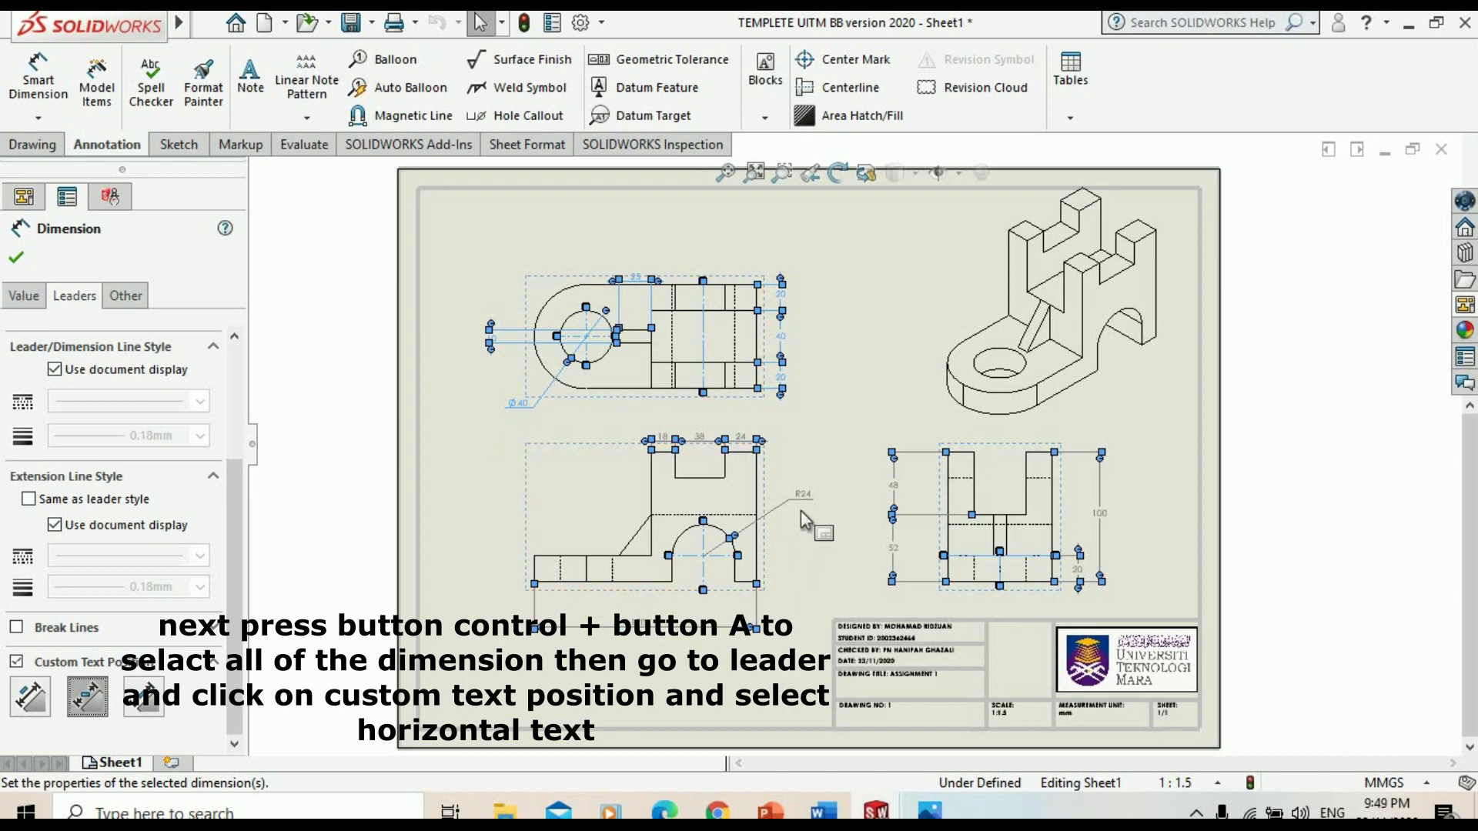
# Turn off Use document font and give the dimensions a larger font size
pyautogui.click(132, 298)
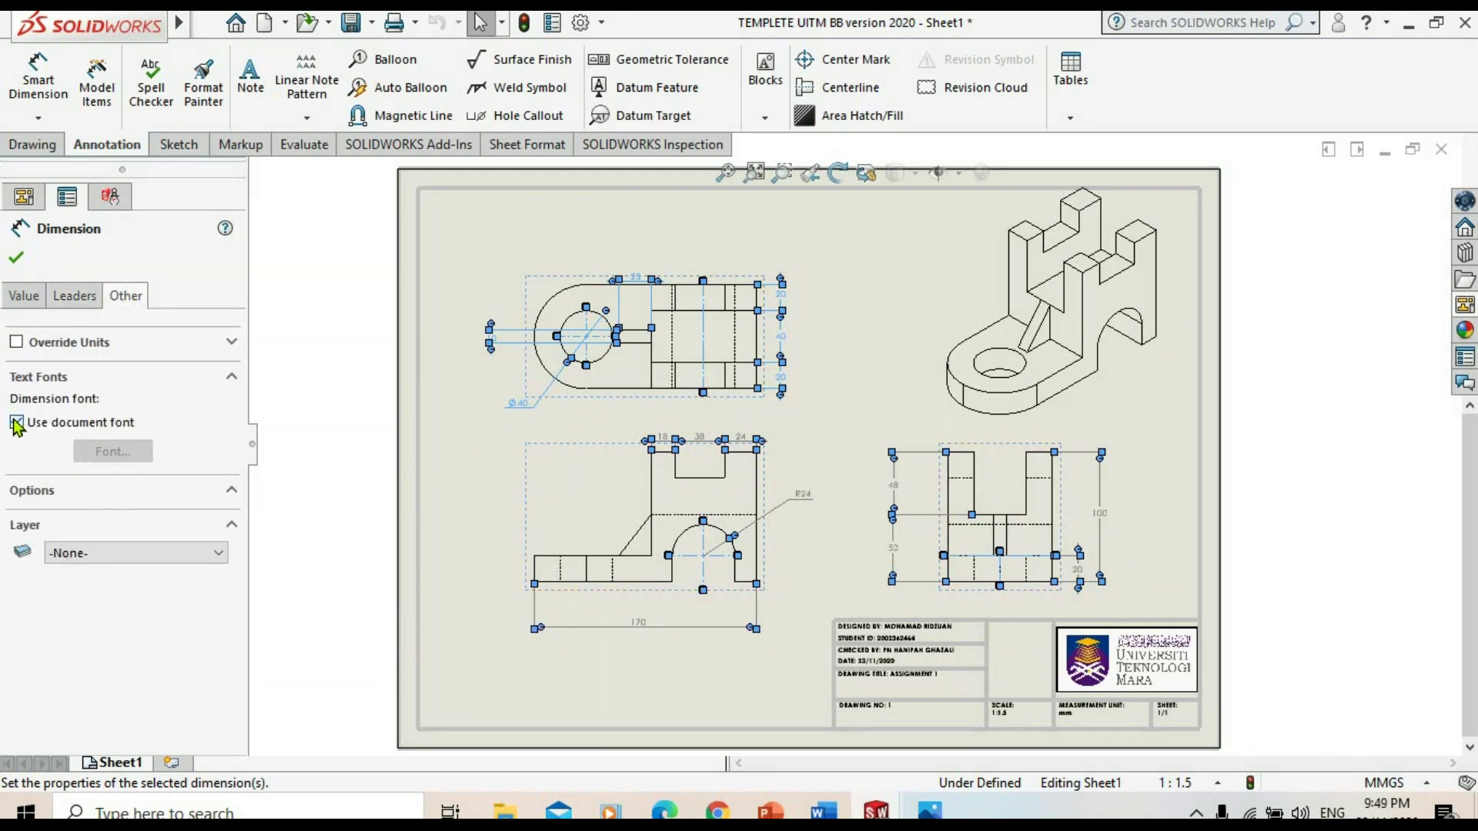
pyautogui.click(113, 451)
pyautogui.click(776, 334)
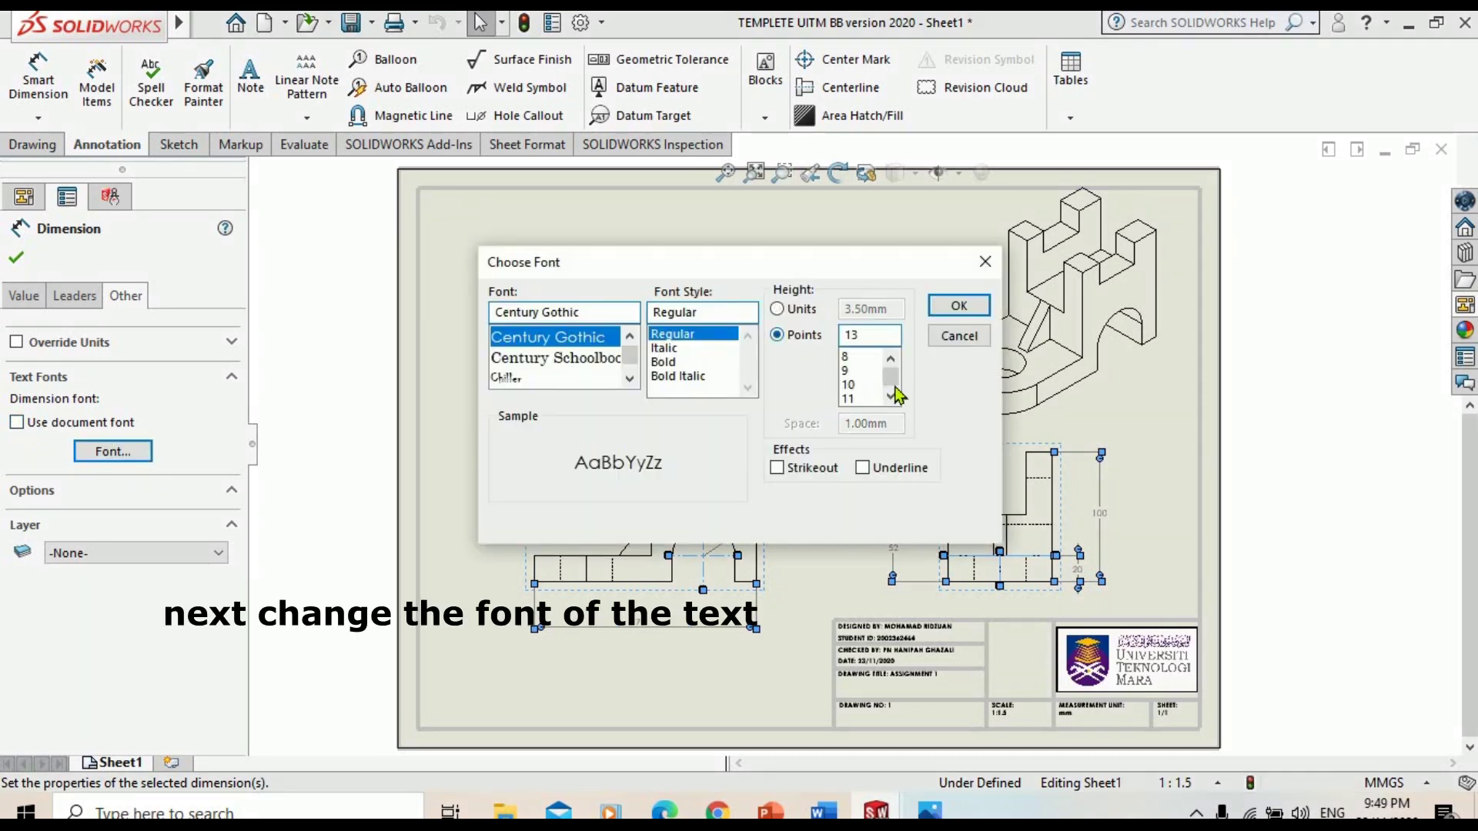
pyautogui.scroll(-4, 873, 377)
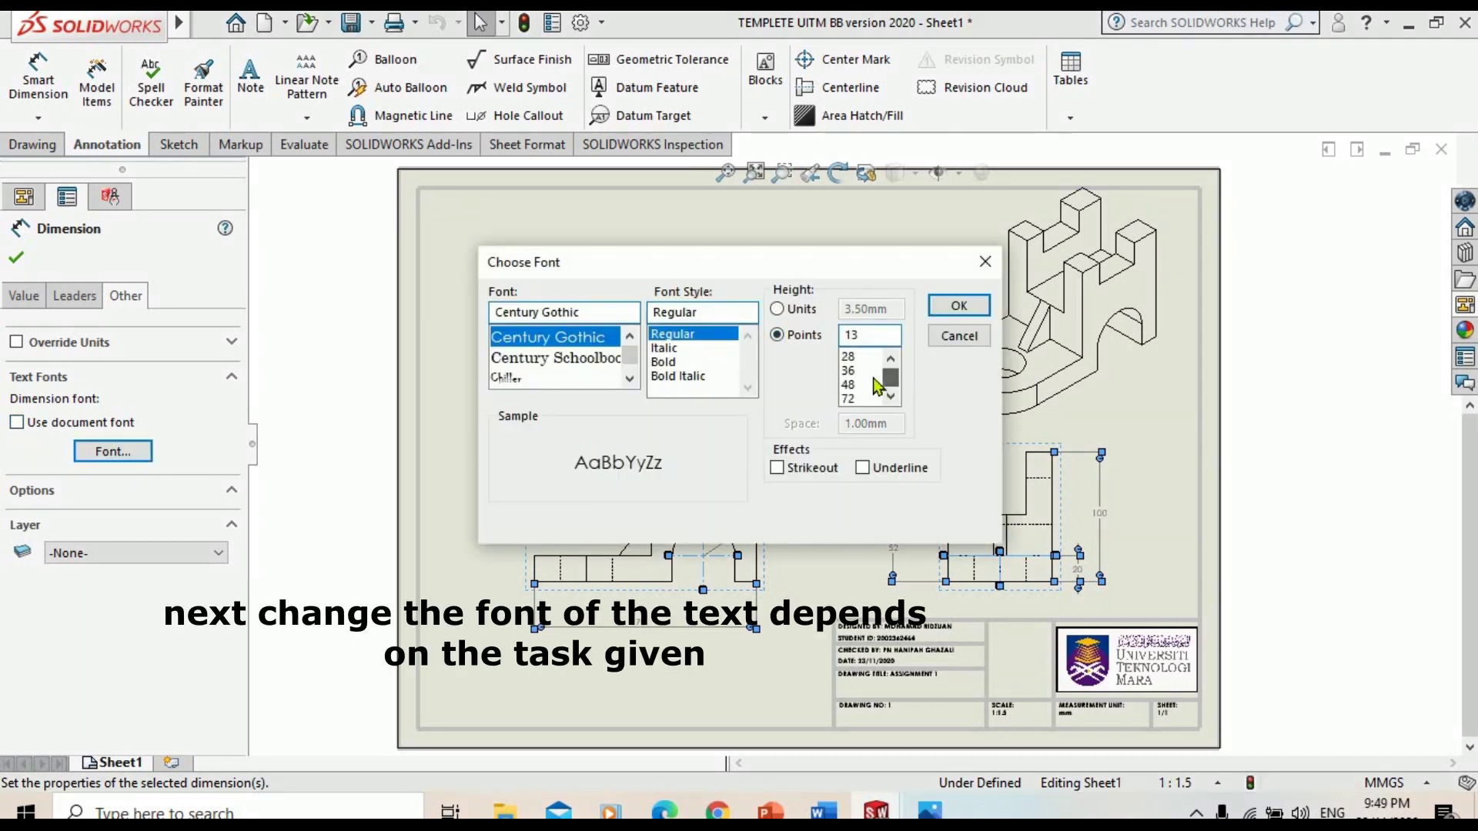
pyautogui.click(984, 309)
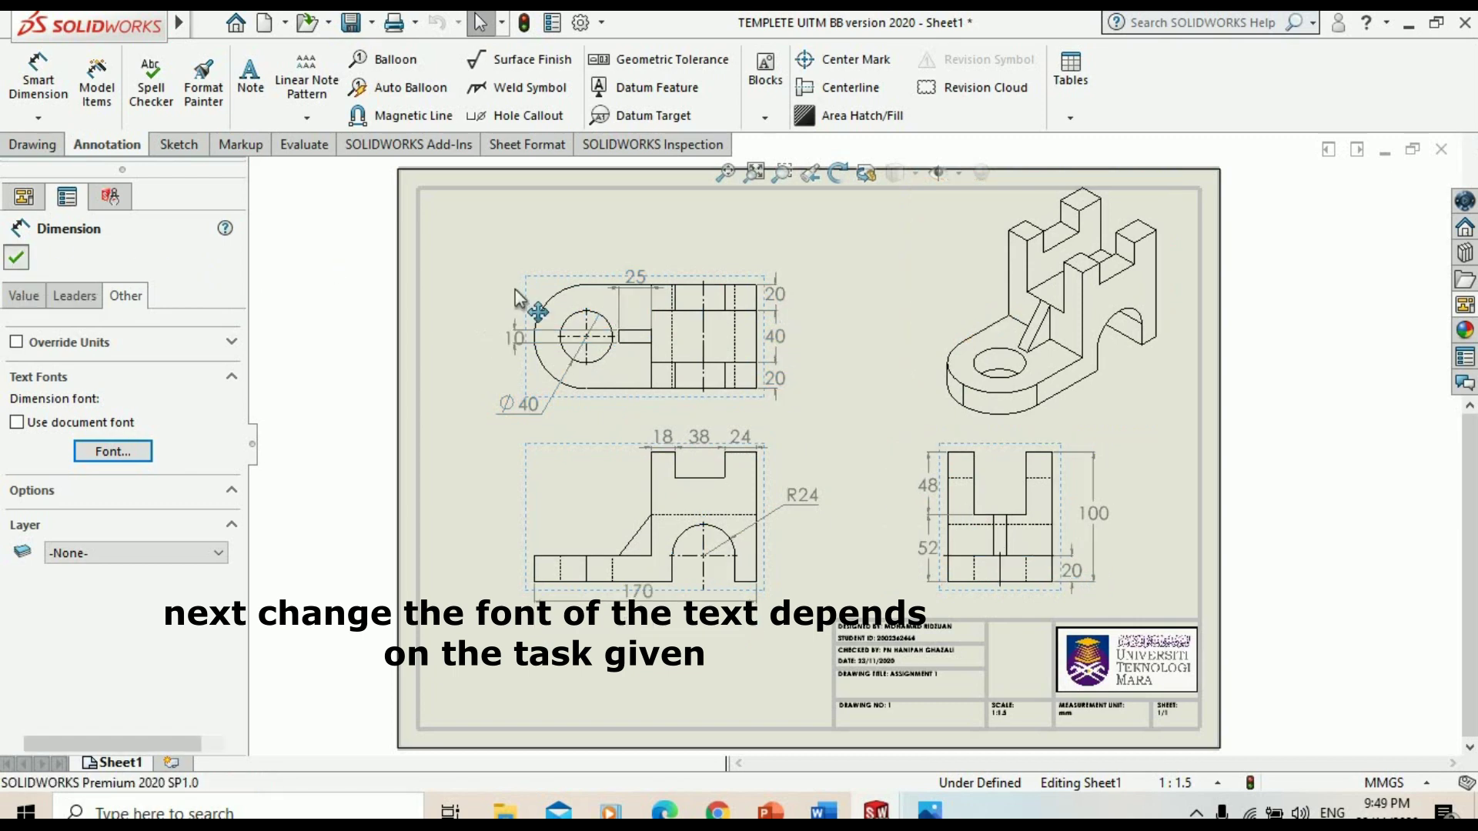
pyautogui.click(17, 261)
# Move the 25 dimension up, the 20, 40, 20 dimensions right and Ø40 down-left
pyautogui.scroll(-1, 640, 311)
pyautogui.scroll(-3, 641, 310)
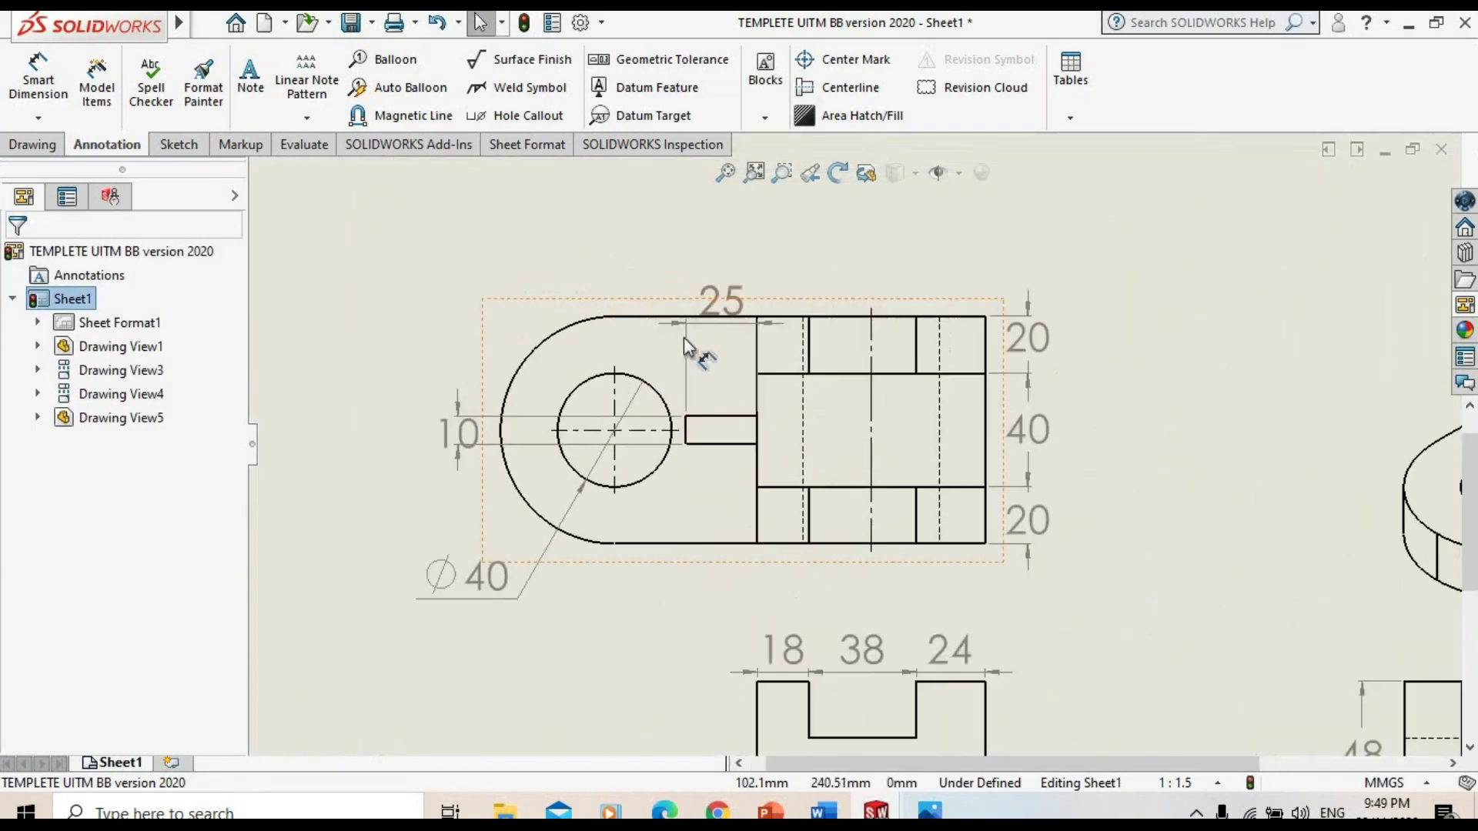
pyautogui.moveTo(728, 298); pyautogui.dragTo(731, 247)
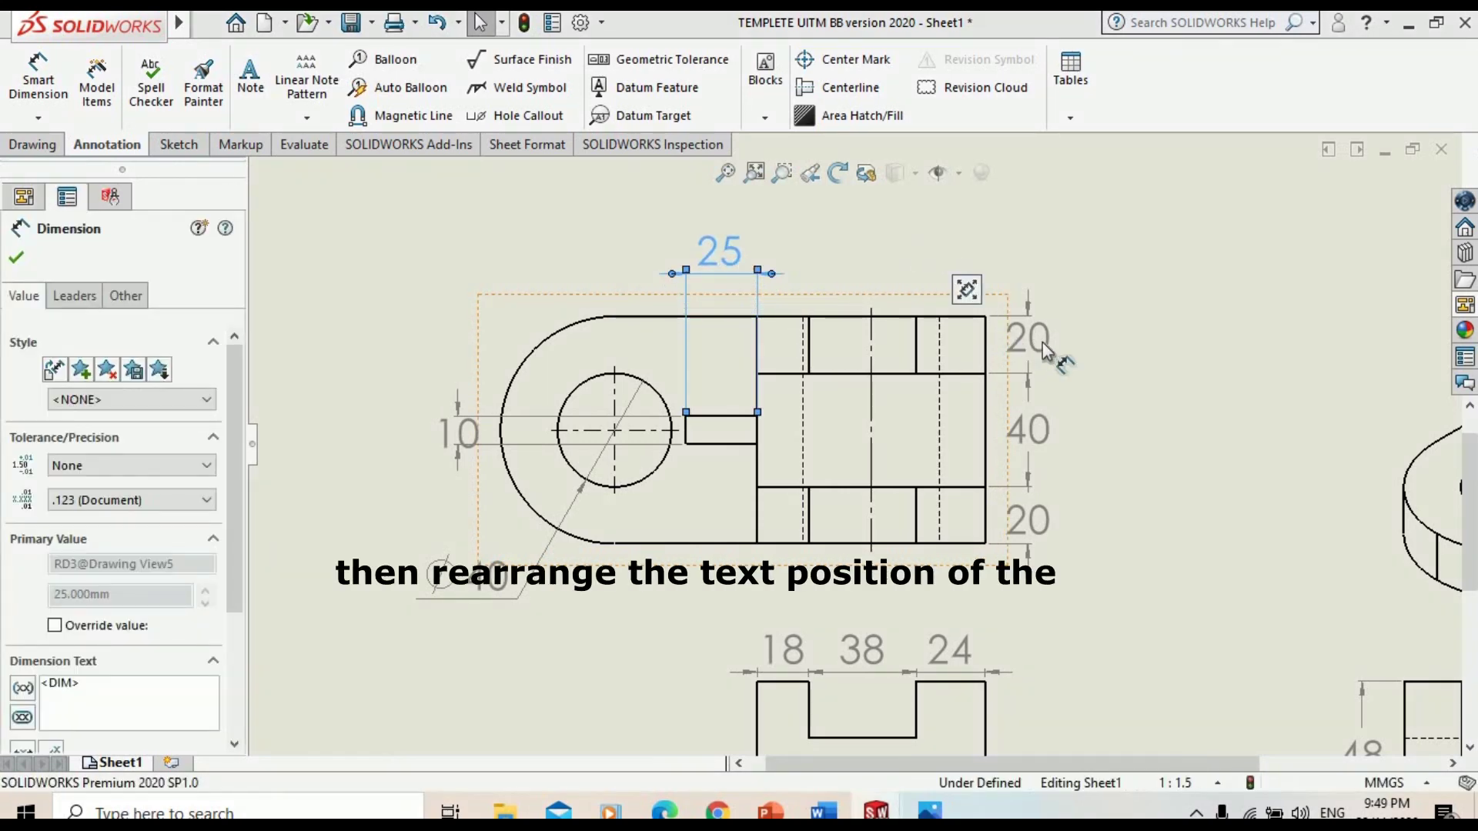
pyautogui.moveTo(1028, 338); pyautogui.dragTo(1067, 340)
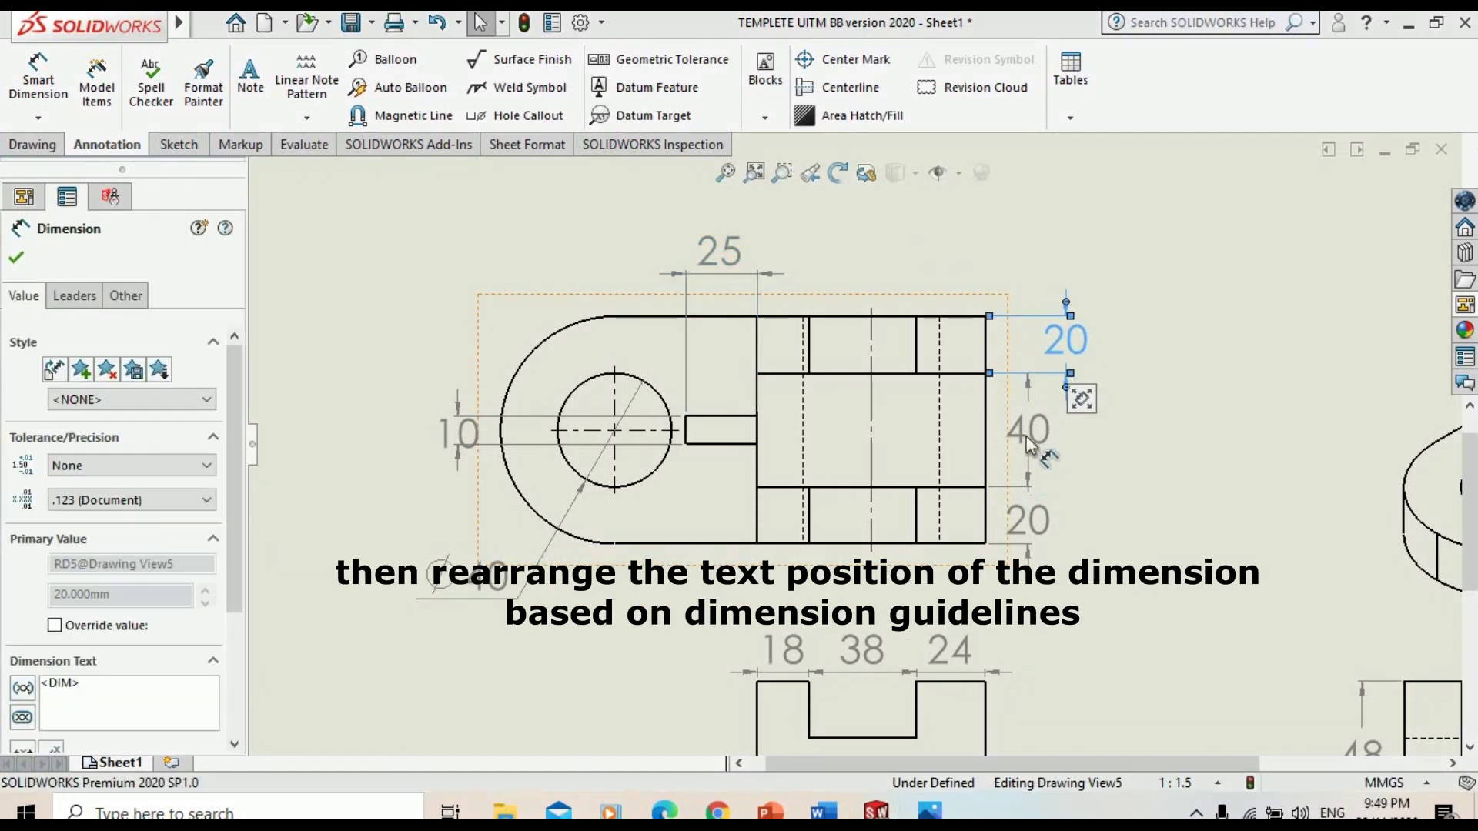
pyautogui.moveTo(1028, 429); pyautogui.dragTo(1065, 435)
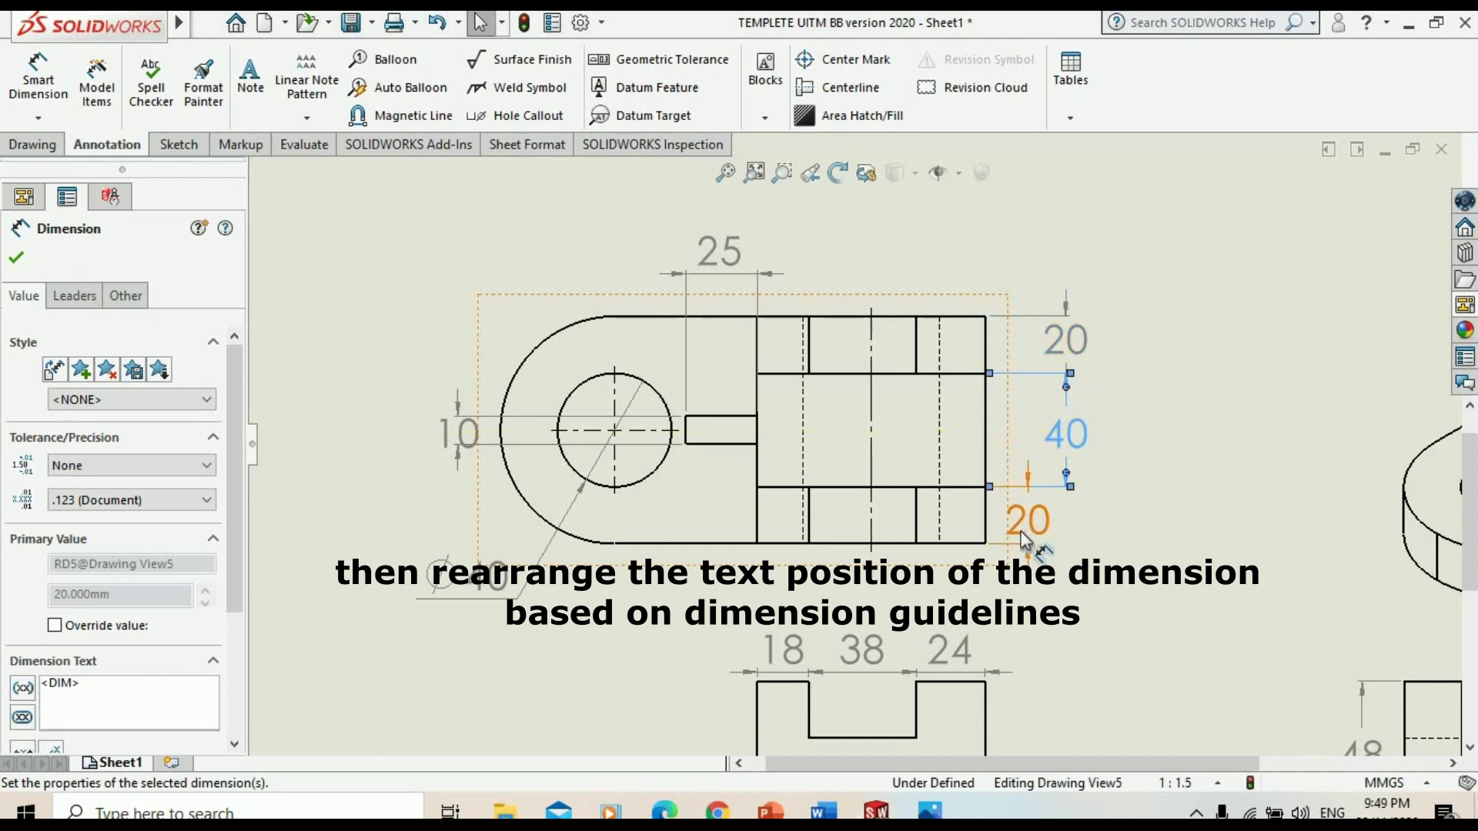
pyautogui.moveTo(1028, 519); pyautogui.dragTo(1066, 517)
pyautogui.moveTo(493, 578)
pyautogui.mouseDown()
pyautogui.moveTo(493, 625)
pyautogui.moveTo(397, 585)
pyautogui.mouseUp()
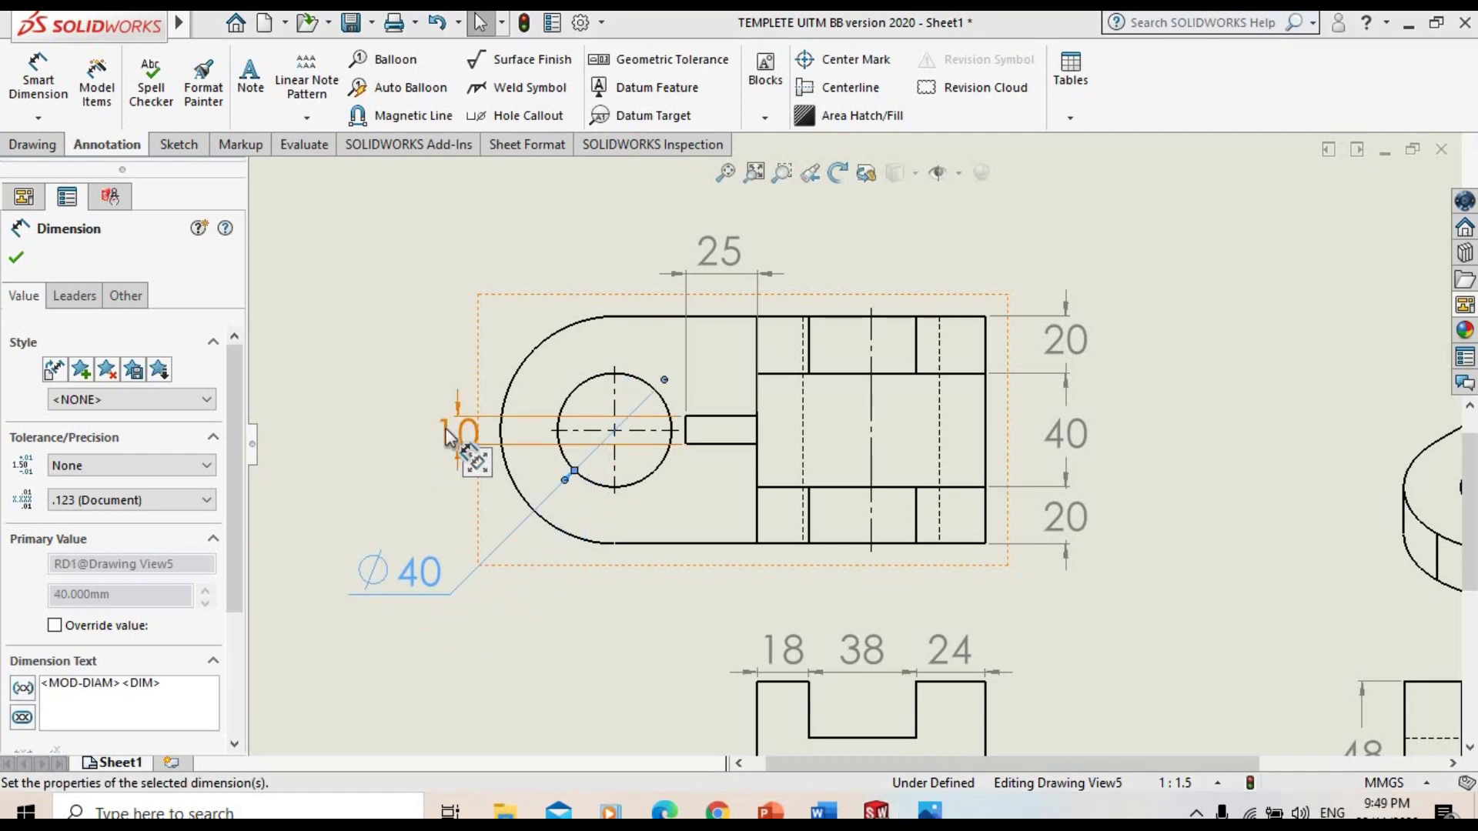
# Zoom out and check the front view's 18, 38 and 24 dimensions
pyautogui.press('Escape')
pyautogui.press('z')
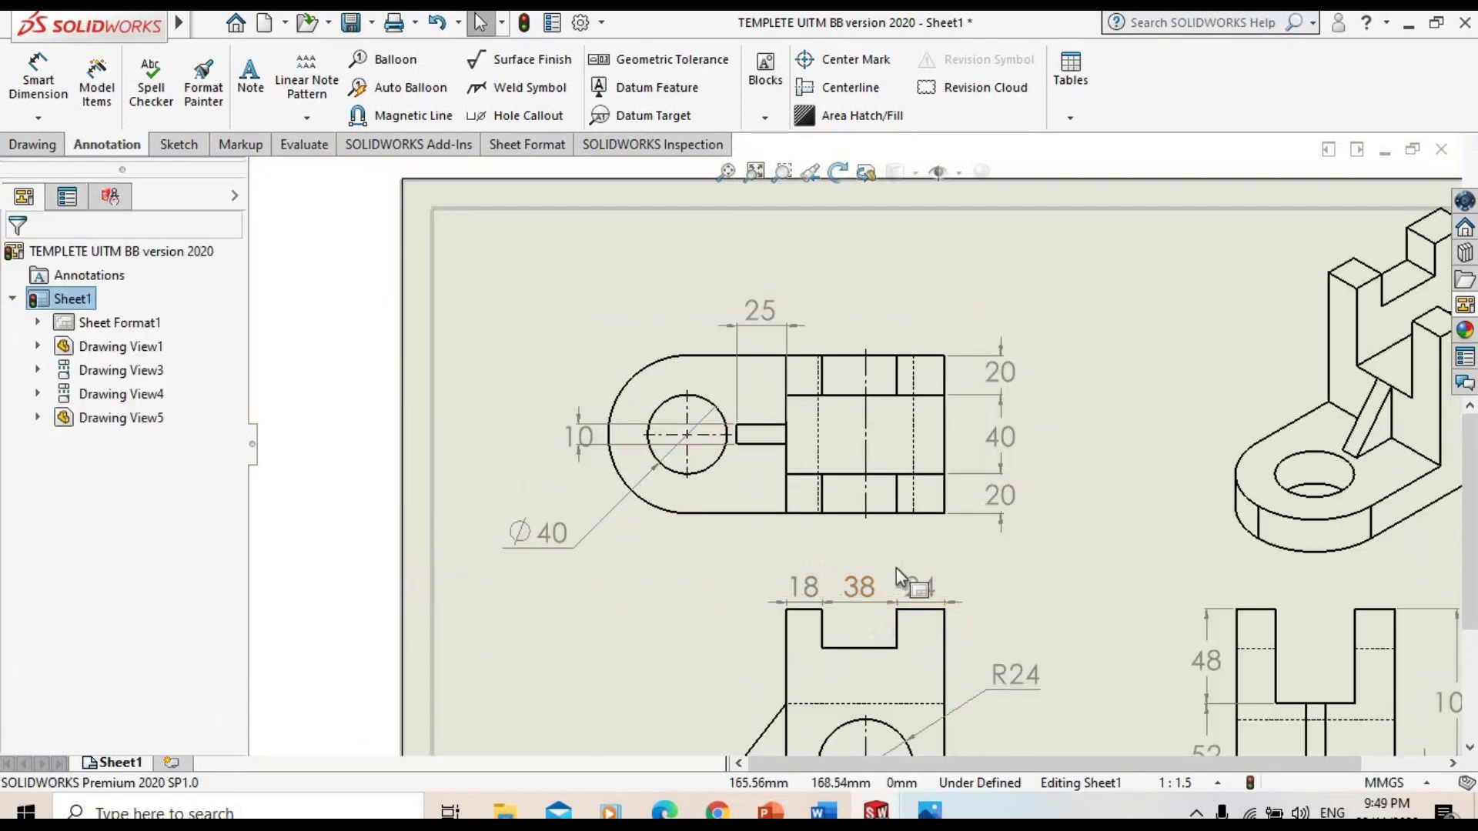
pyautogui.scroll(-2, 896, 575)
pyautogui.click(747, 577)
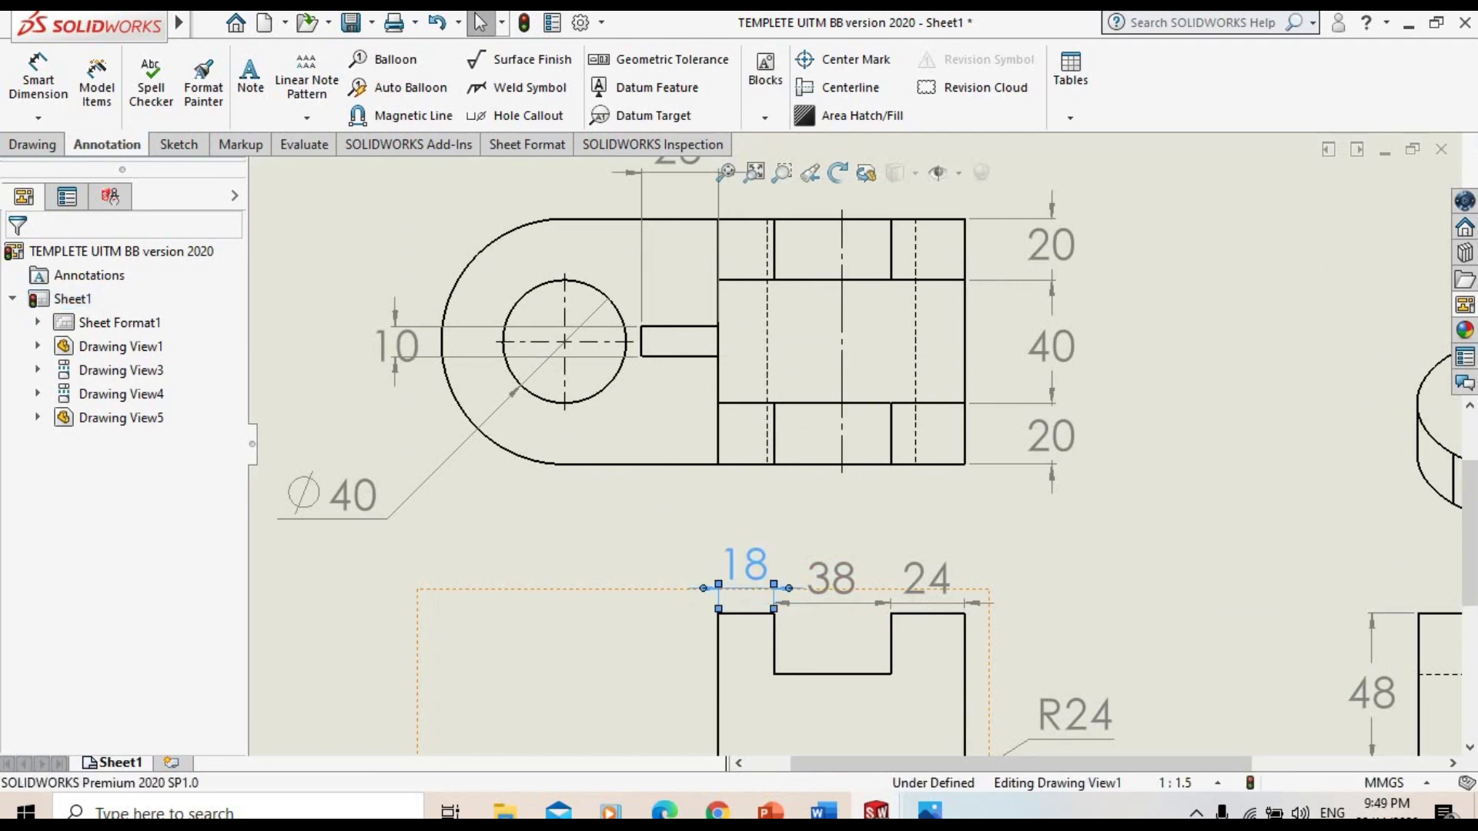
pyautogui.click(847, 579)
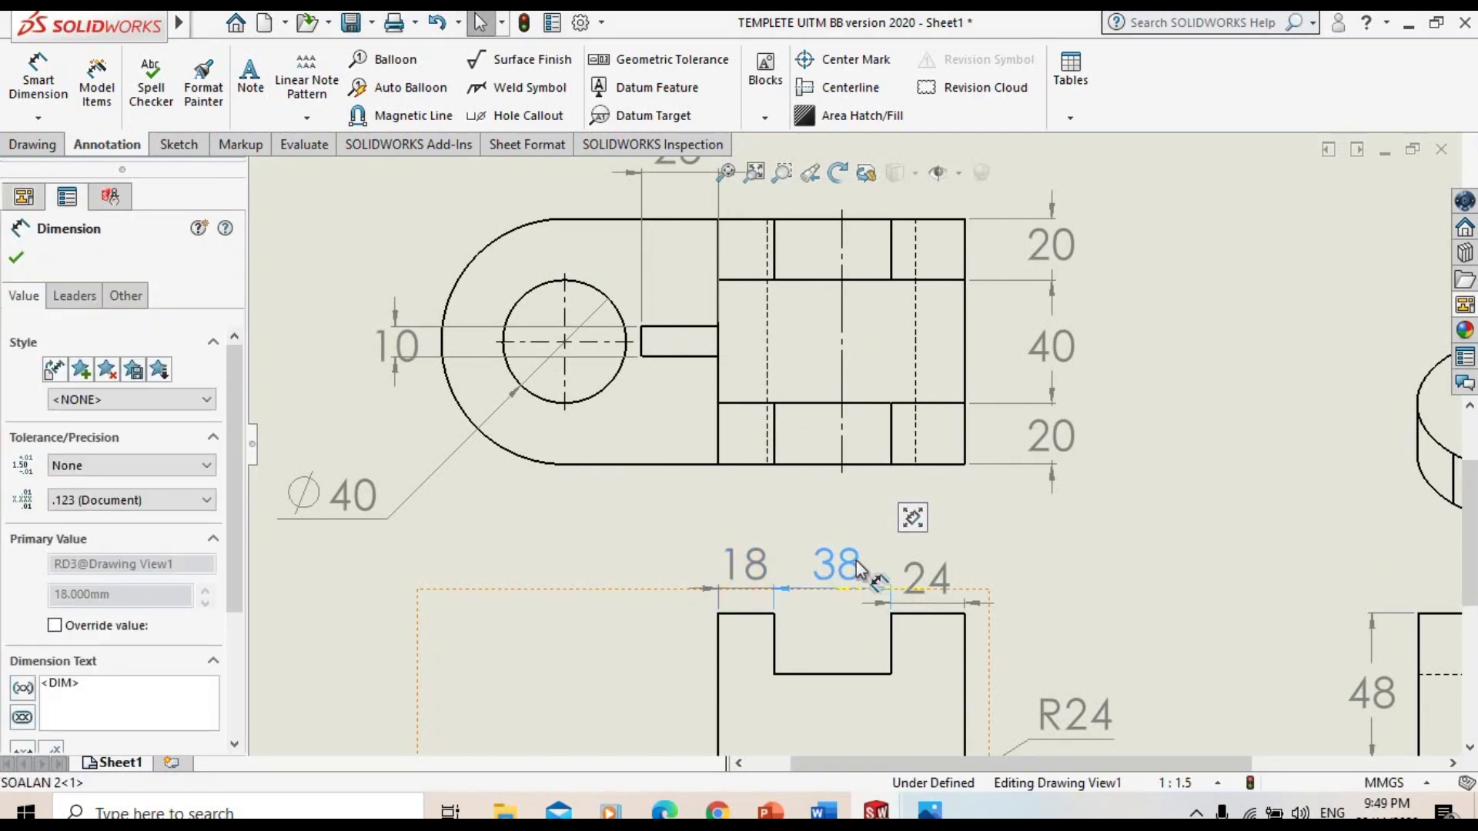
pyautogui.click(945, 568)
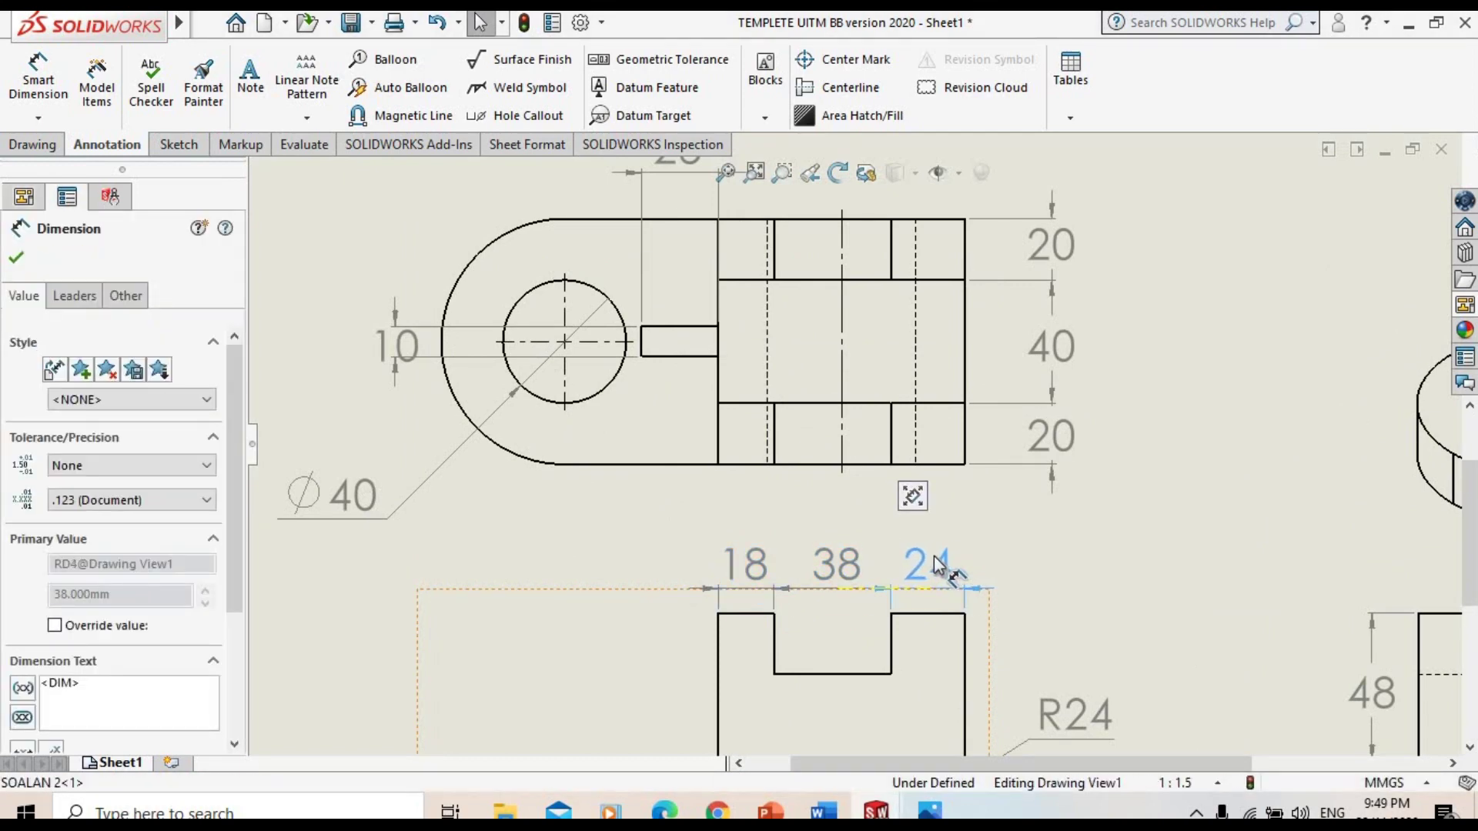
pyautogui.click(1128, 607)
pyautogui.scroll(3, 1101, 631)
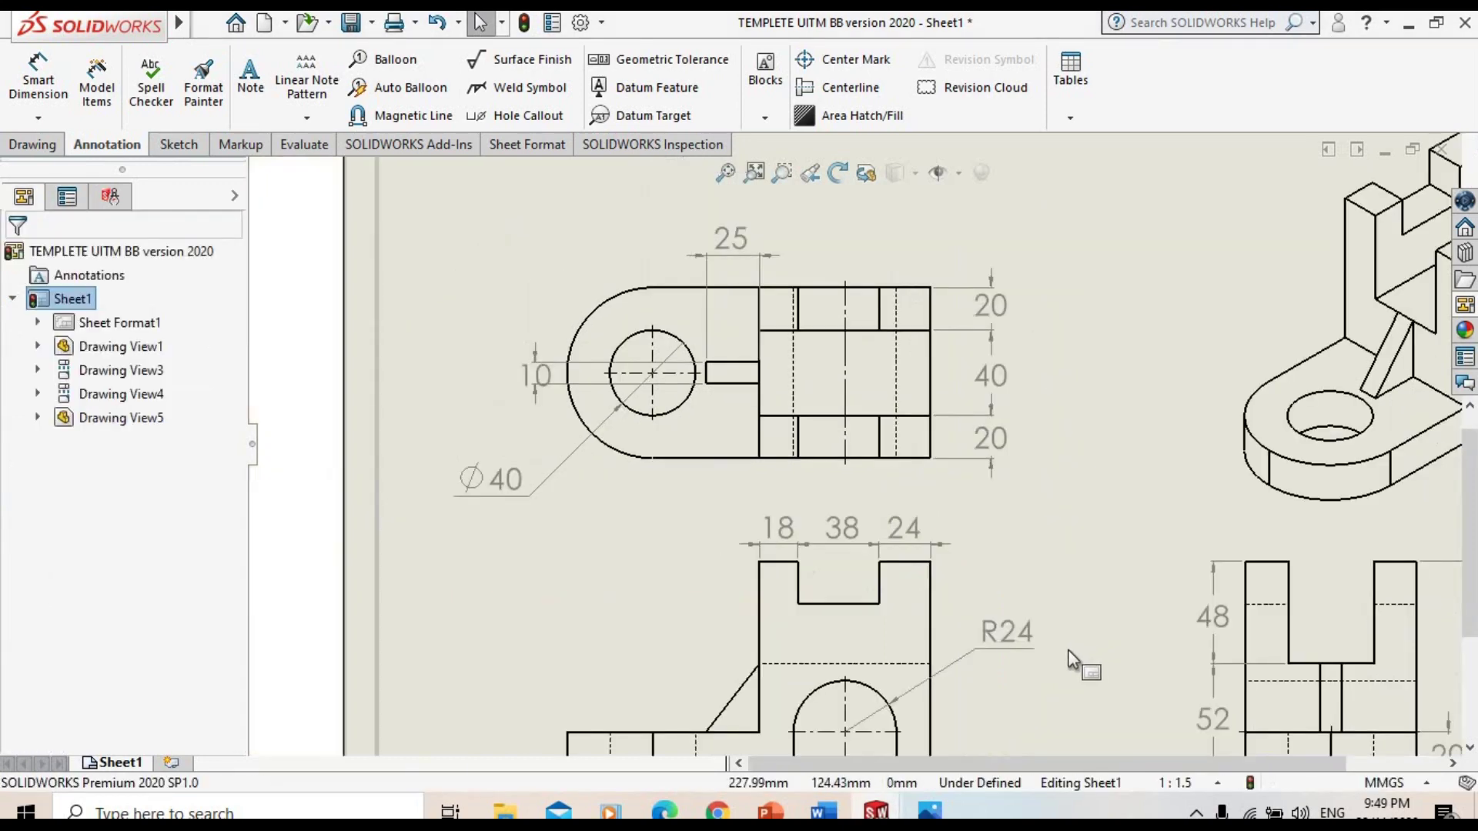
pyautogui.scroll(2, 985, 631)
pyautogui.scroll(-3, 898, 611)
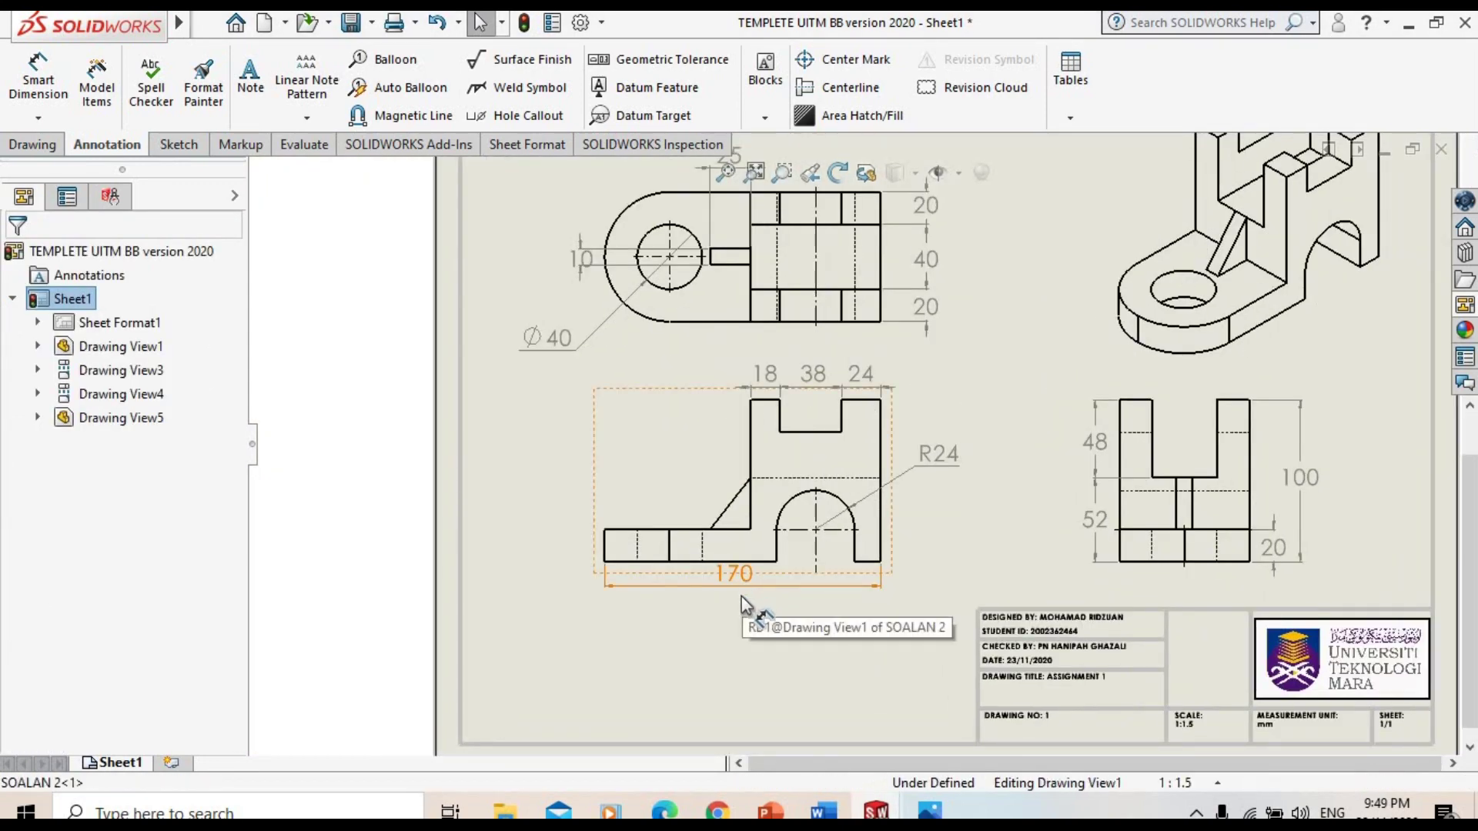
# Move the side view's 48 and 52 dimensions left and its 100 and 20 dimensions right
pyautogui.click(742, 597)
pyautogui.click(991, 516)
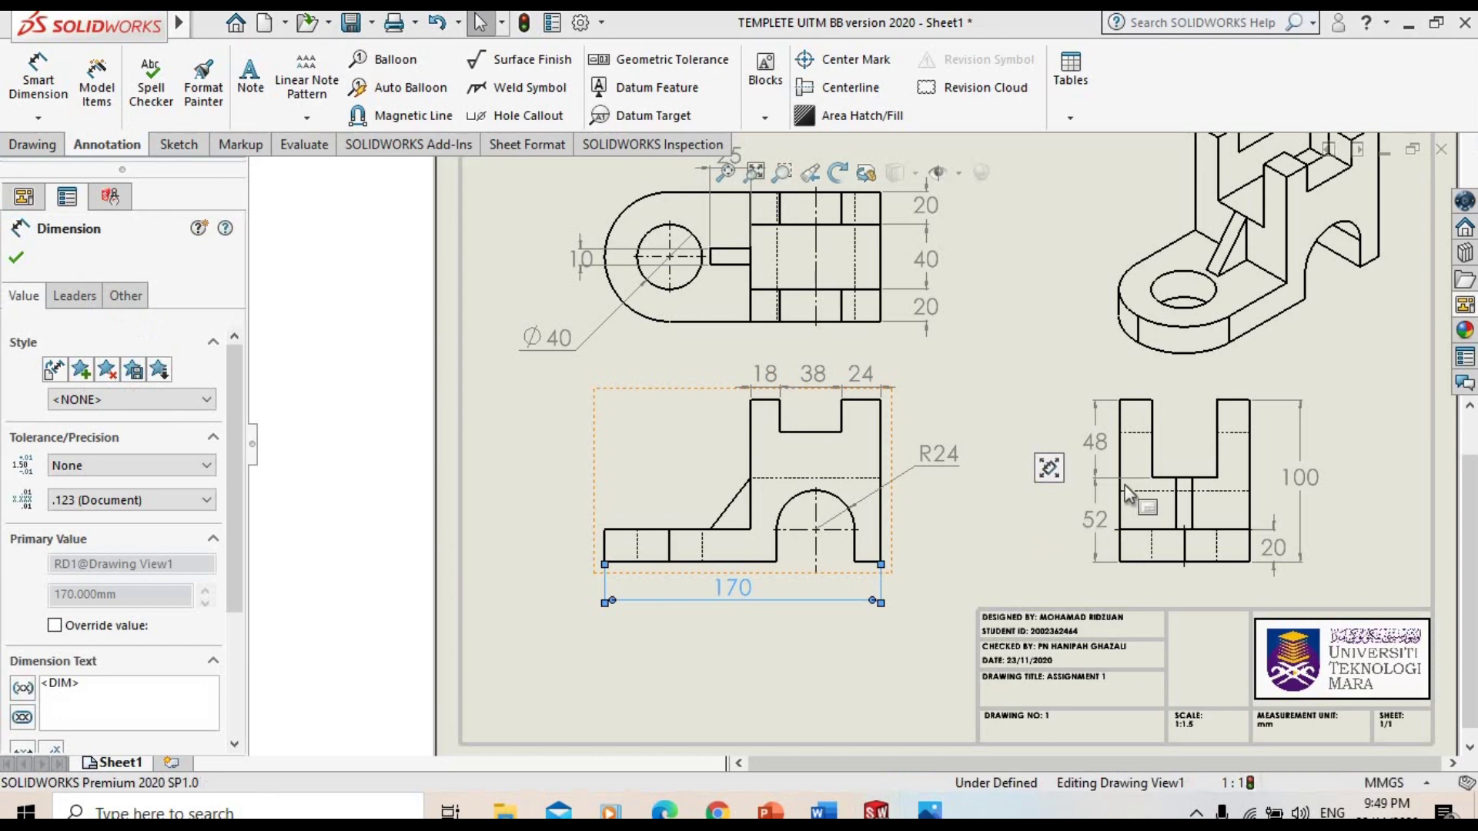
pyautogui.scroll(-1, 1130, 471)
pyautogui.scroll(-1, 1130, 471)
pyautogui.moveTo(1033, 432); pyautogui.dragTo(988, 433)
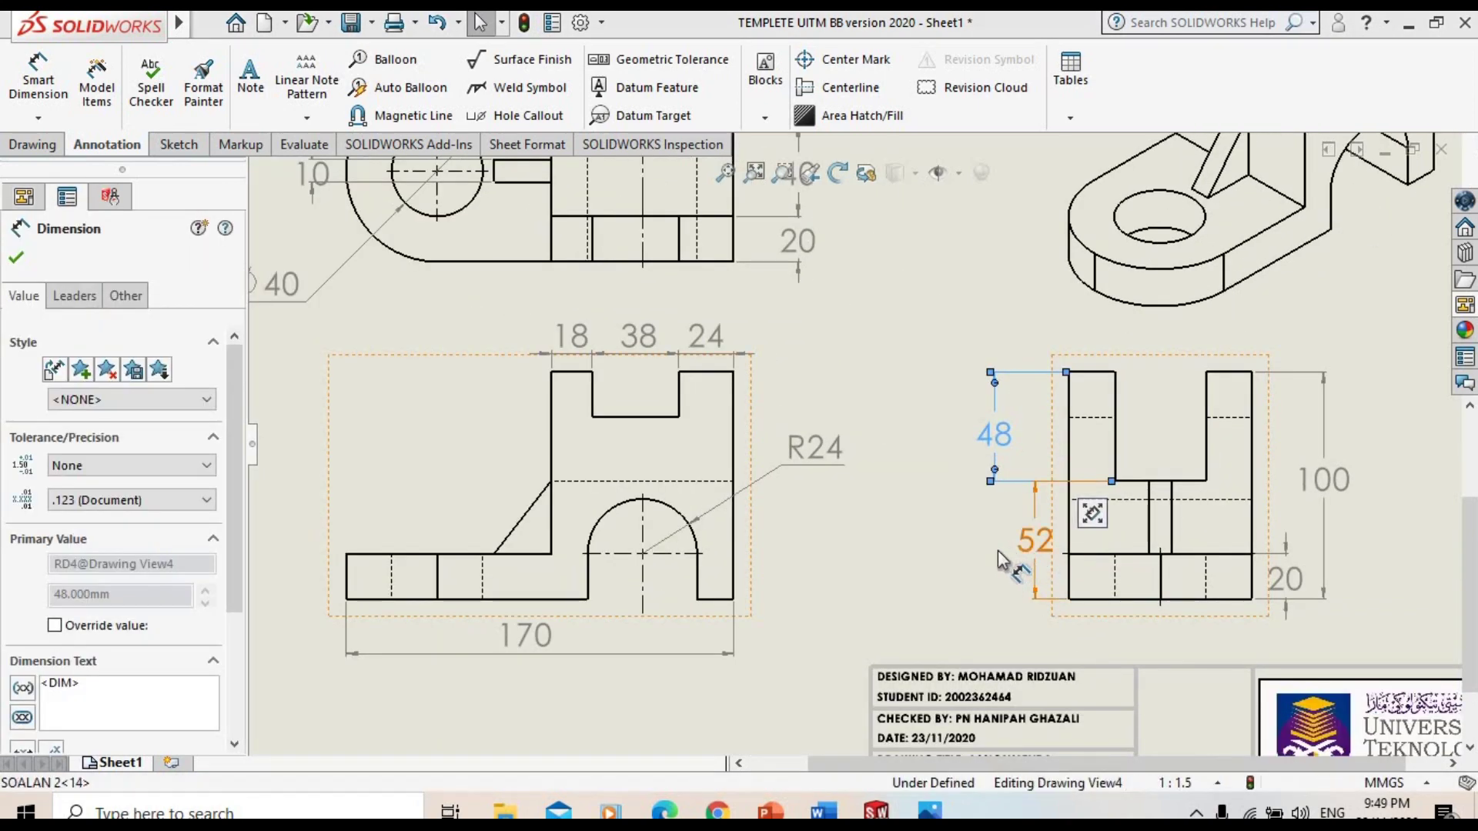
pyautogui.moveTo(1039, 548); pyautogui.dragTo(999, 559)
pyautogui.moveTo(1340, 485); pyautogui.dragTo(1384, 488)
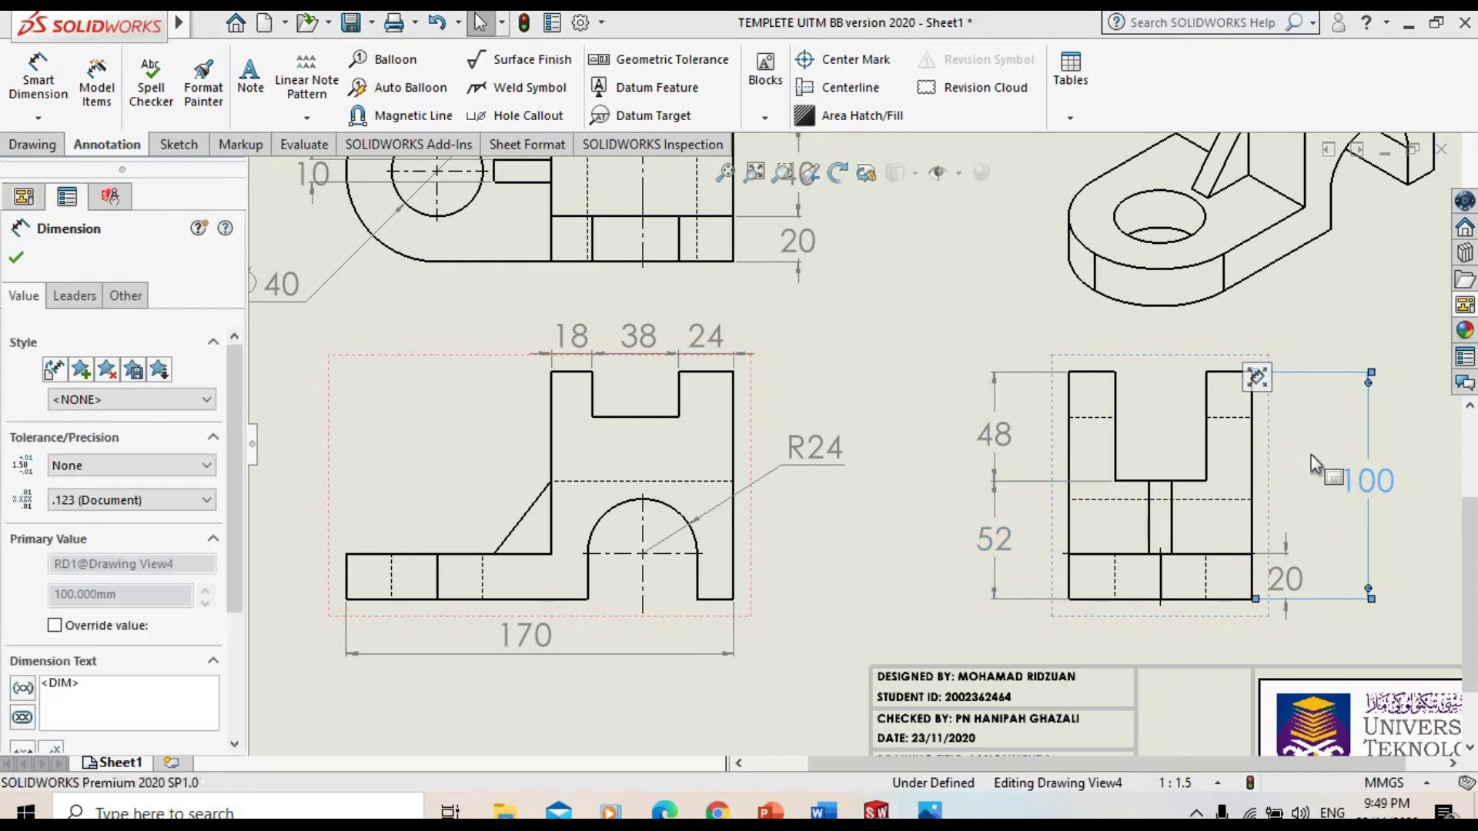
pyautogui.moveTo(1285, 577); pyautogui.dragTo(1309, 579)
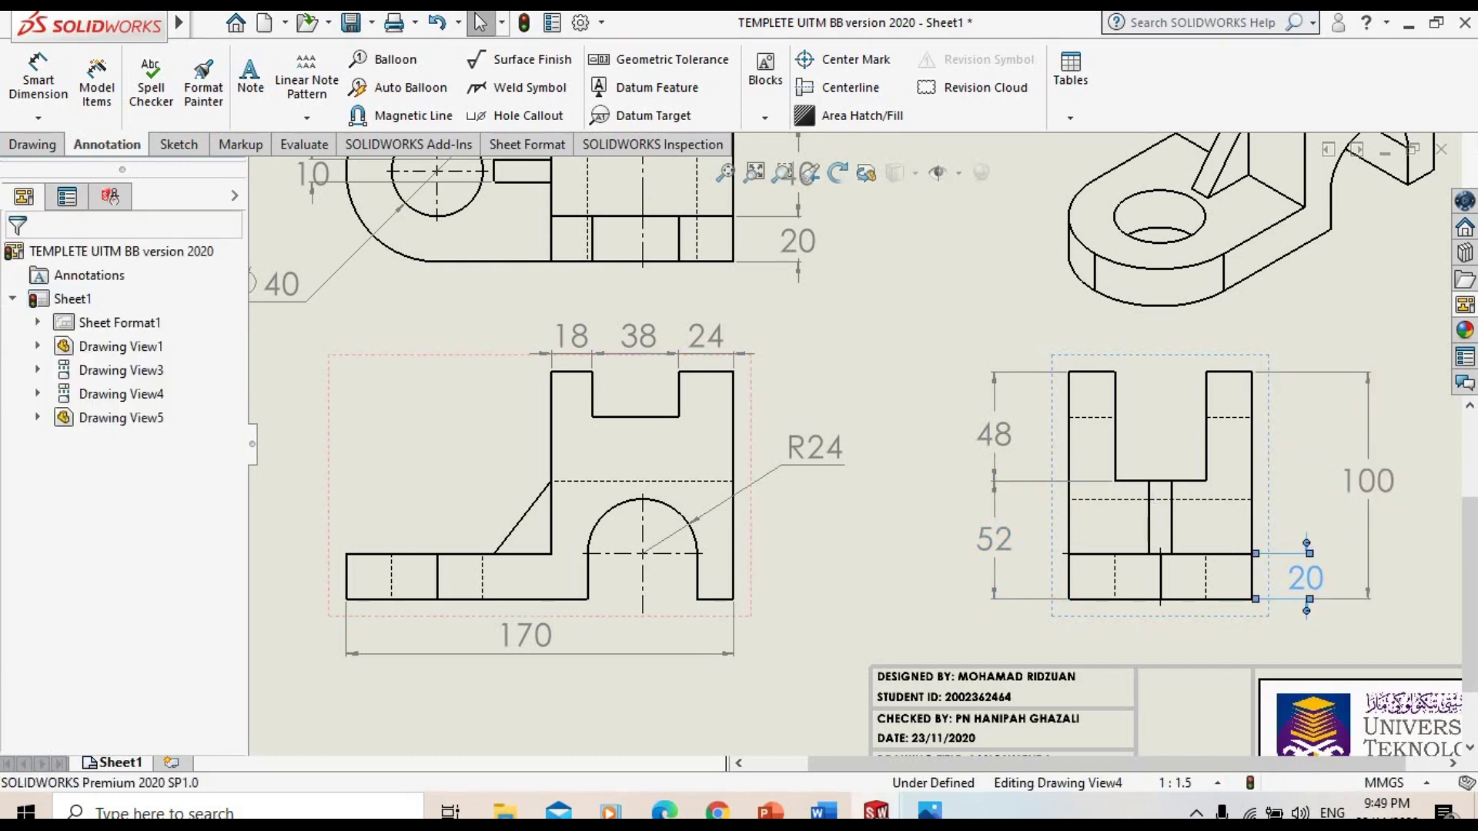
pyautogui.press('Escape')
pyautogui.press('f')
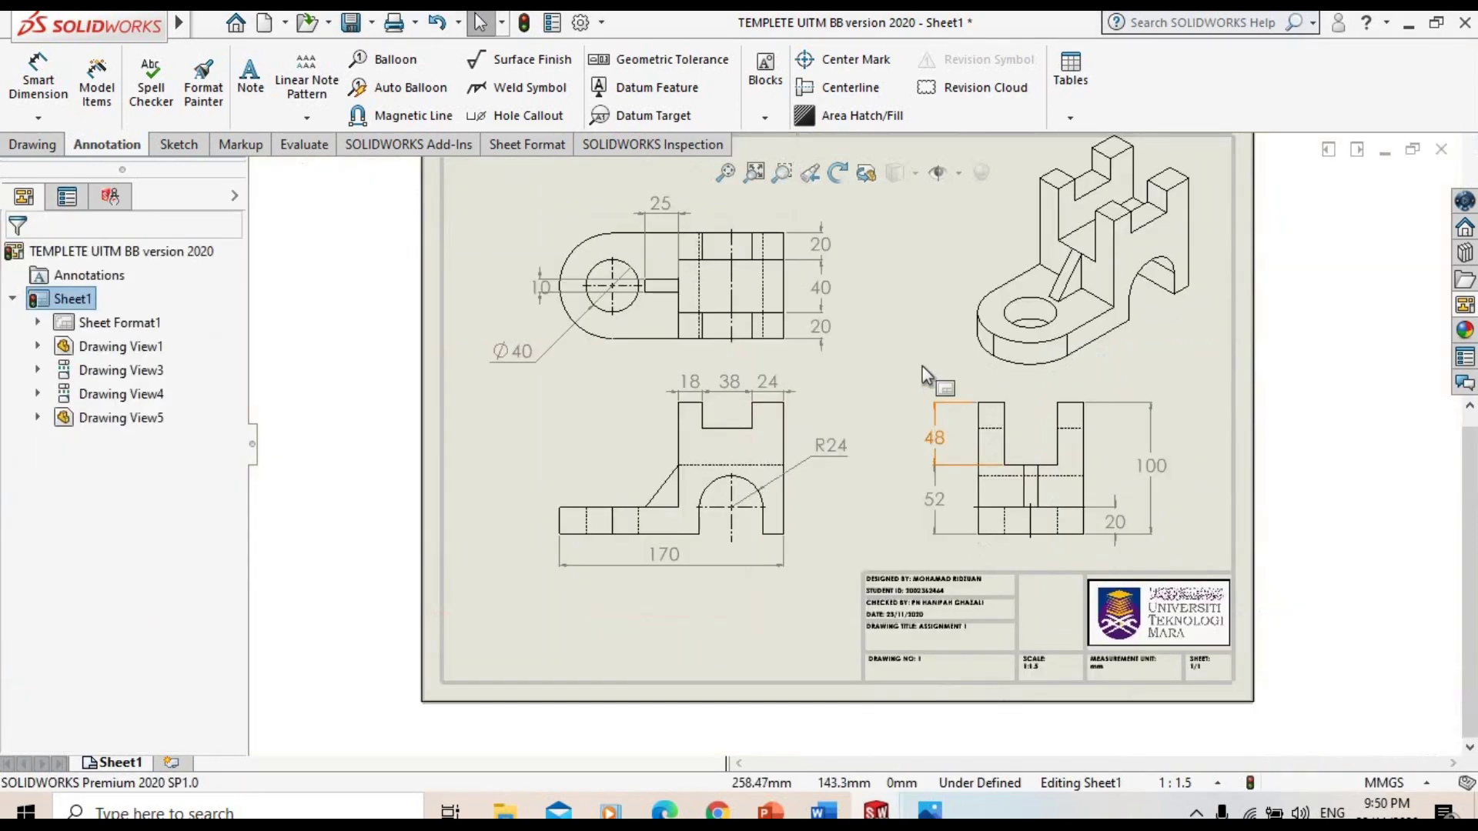
# Review the top view's 10 slot dimension before saving
pyautogui.click(554, 310)
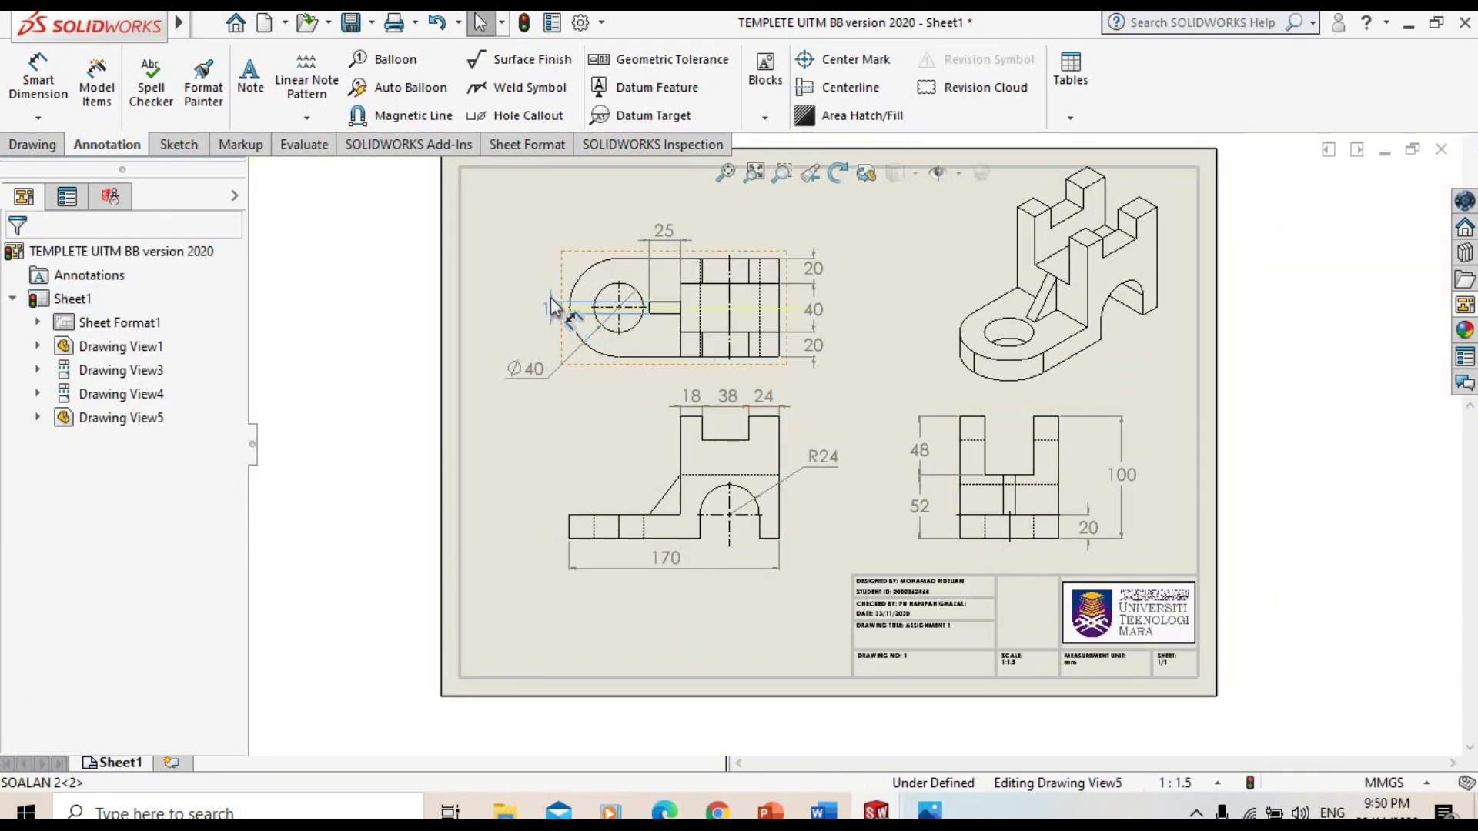
pyautogui.click(548, 289)
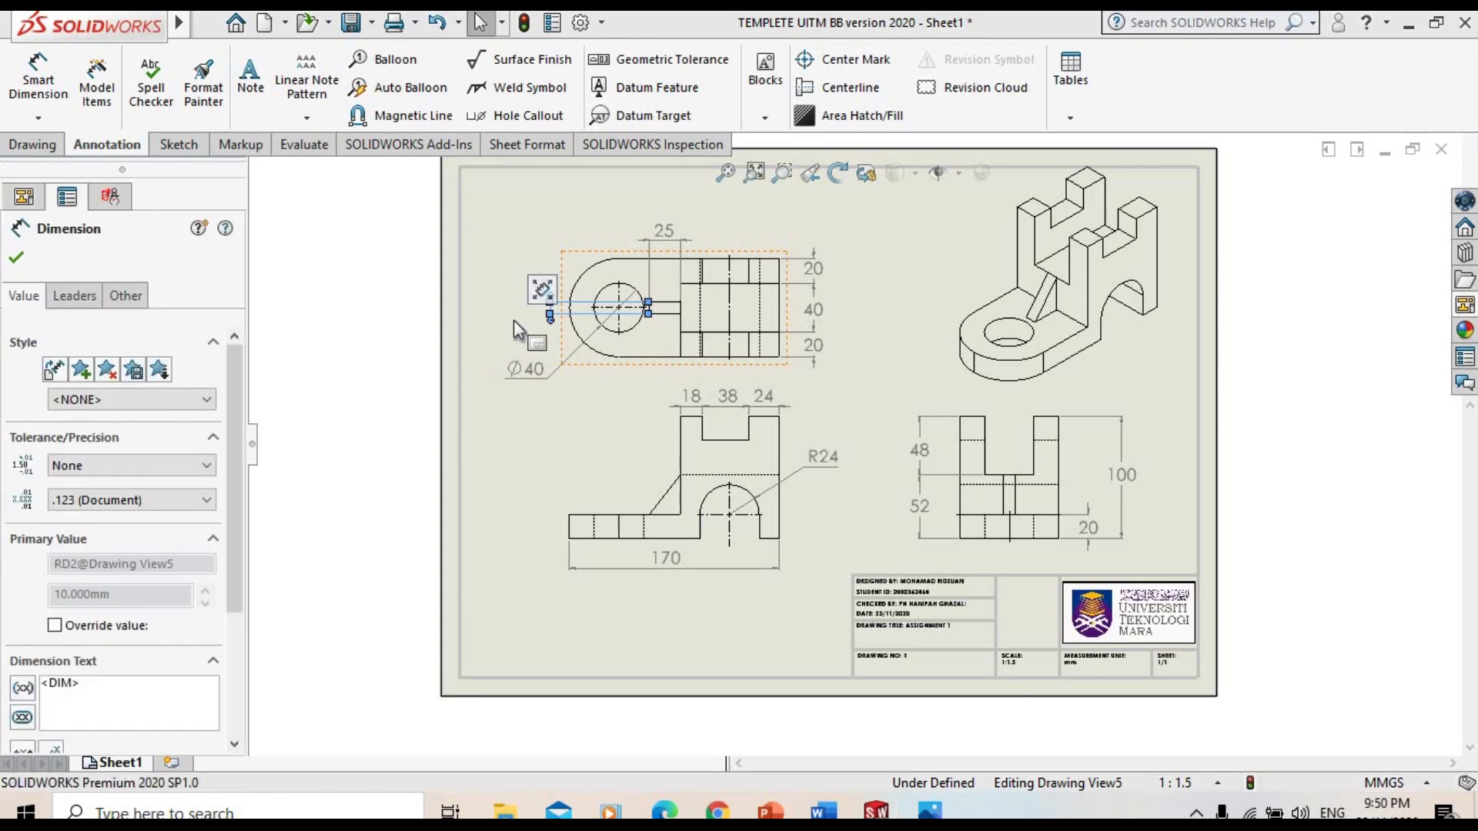
pyautogui.press('Escape')
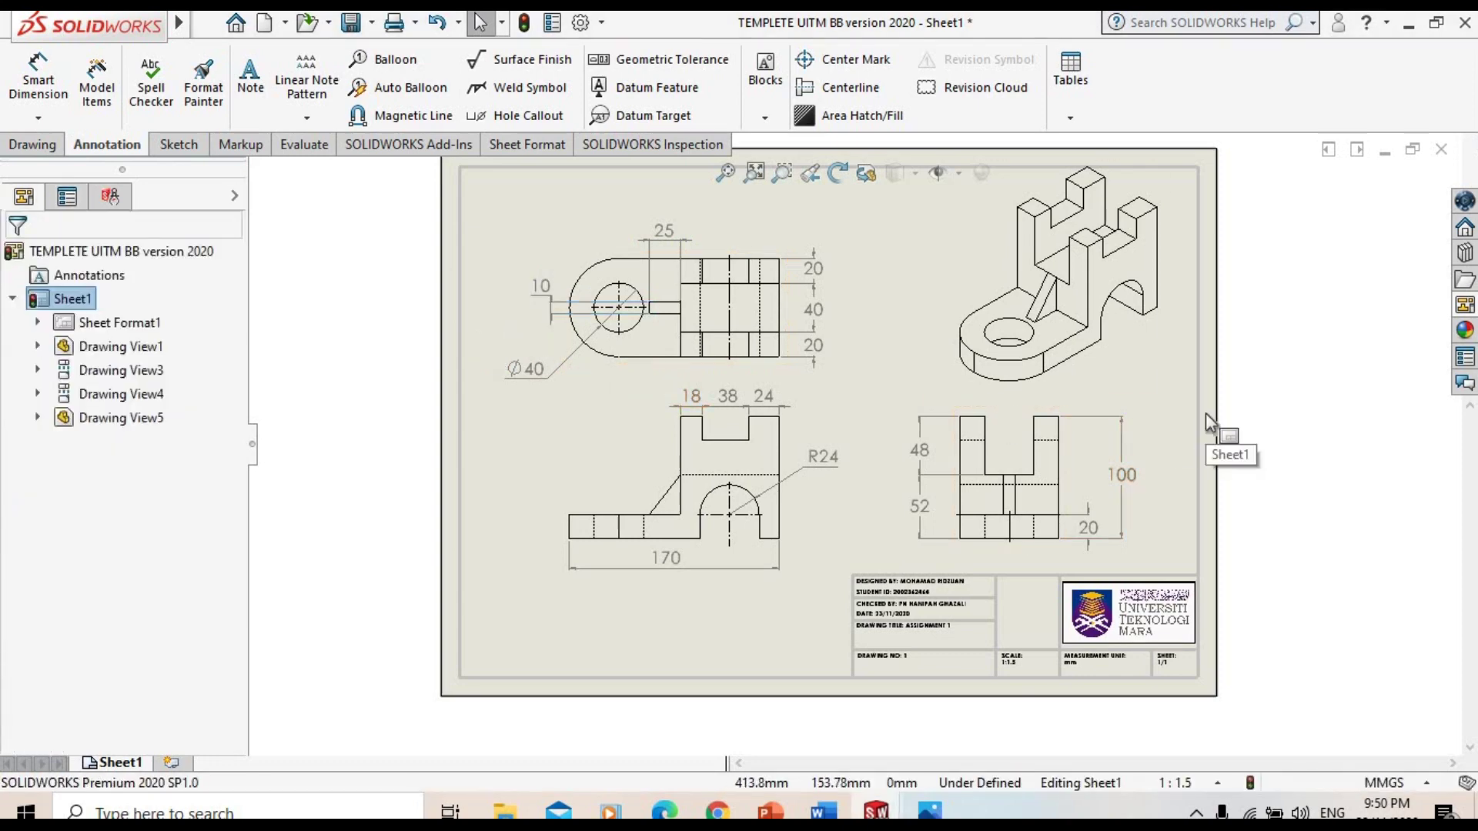
pyautogui.scroll(1, 954, 215)
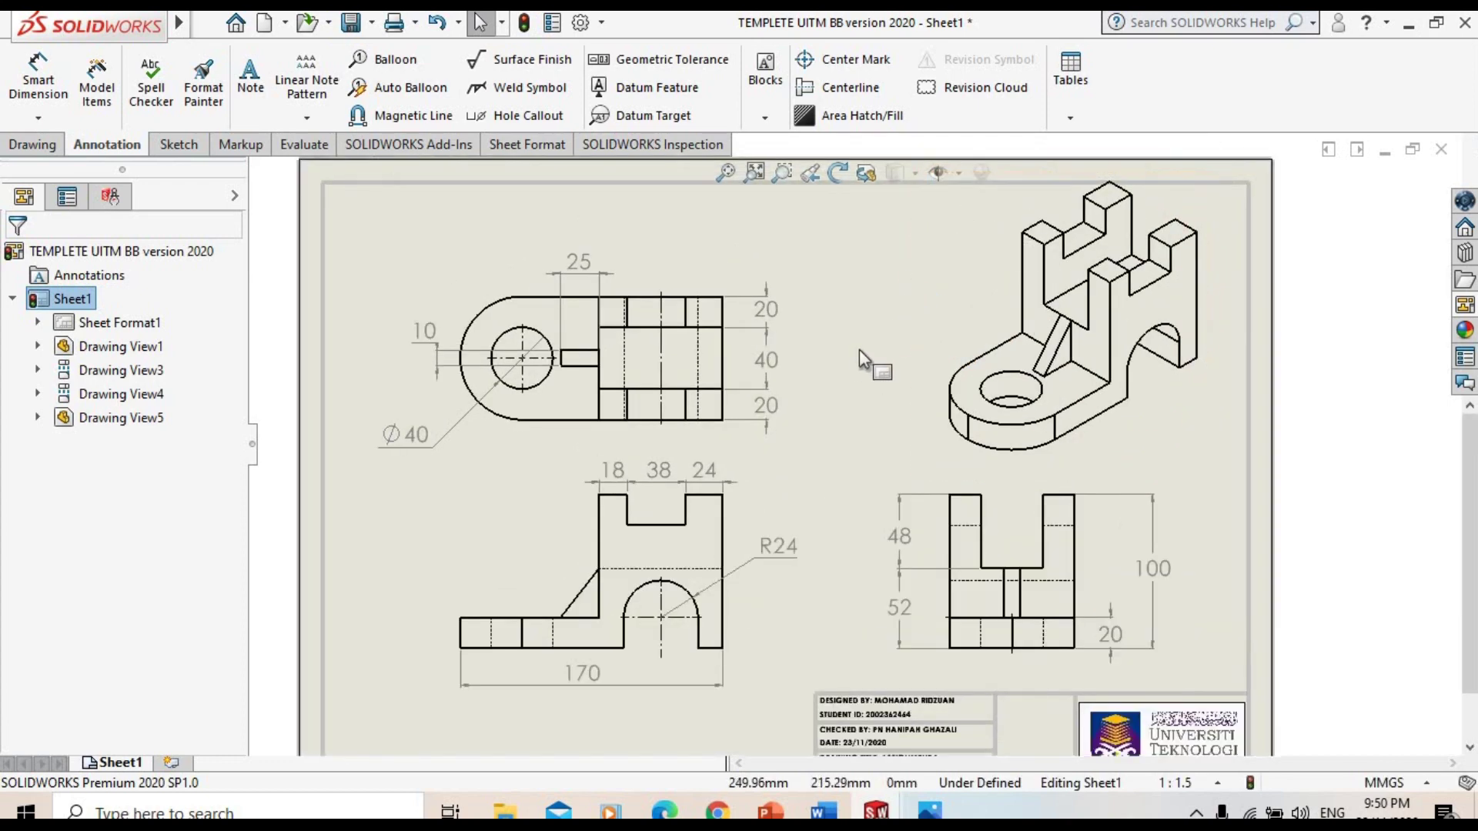
pyautogui.scroll(-1, 859, 349)
pyautogui.scroll(-1, 710, 262)
pyautogui.scroll(-1, 773, 571)
pyautogui.scroll(1, 776, 571)
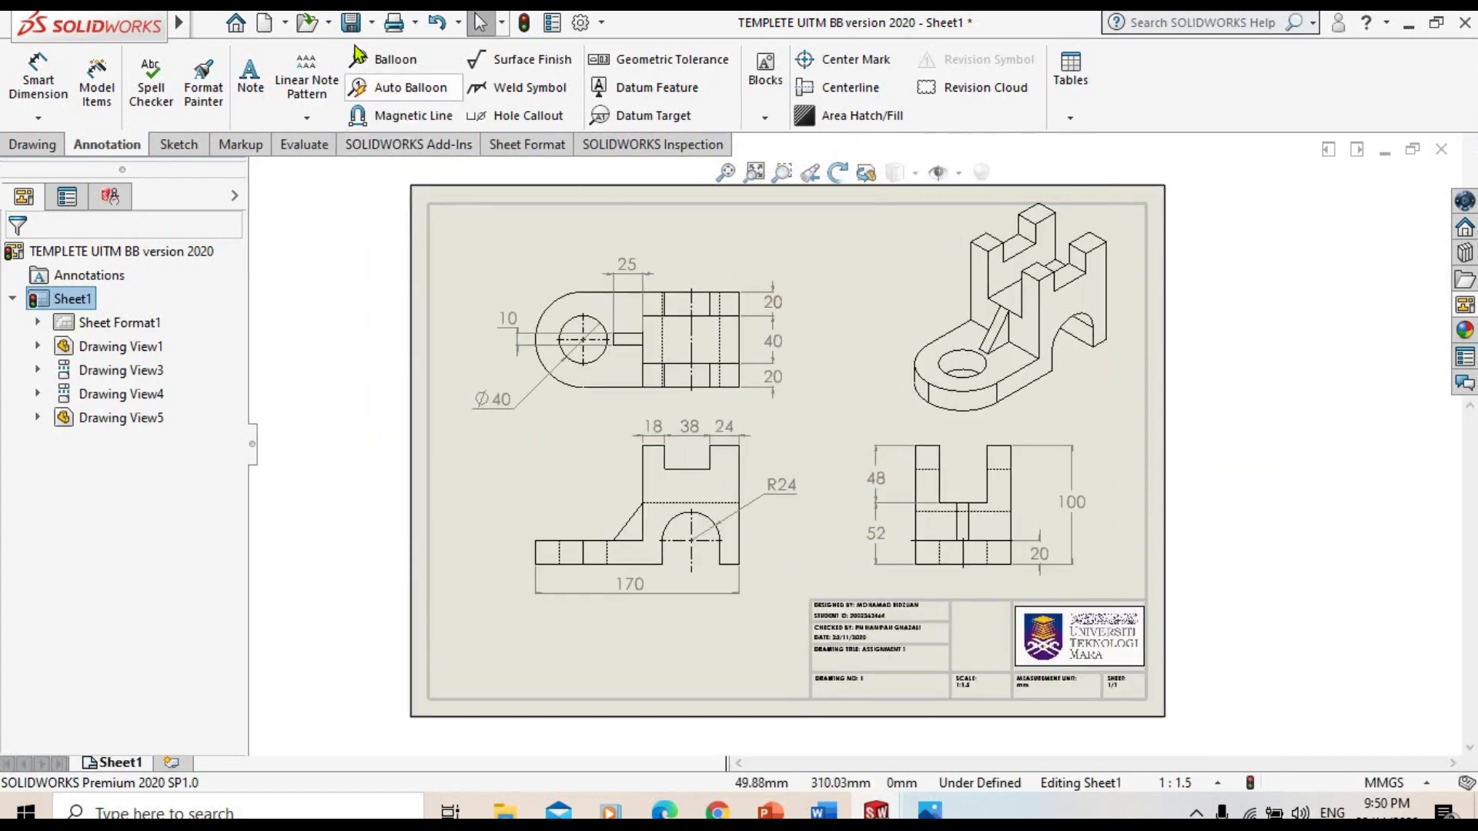
pyautogui.click(372, 22)
# Save the drawing as ASSIGNMENT, a SOLIDWORKS Drawing (*.slddrw), in the MEC132 folder
pyautogui.click(394, 72)
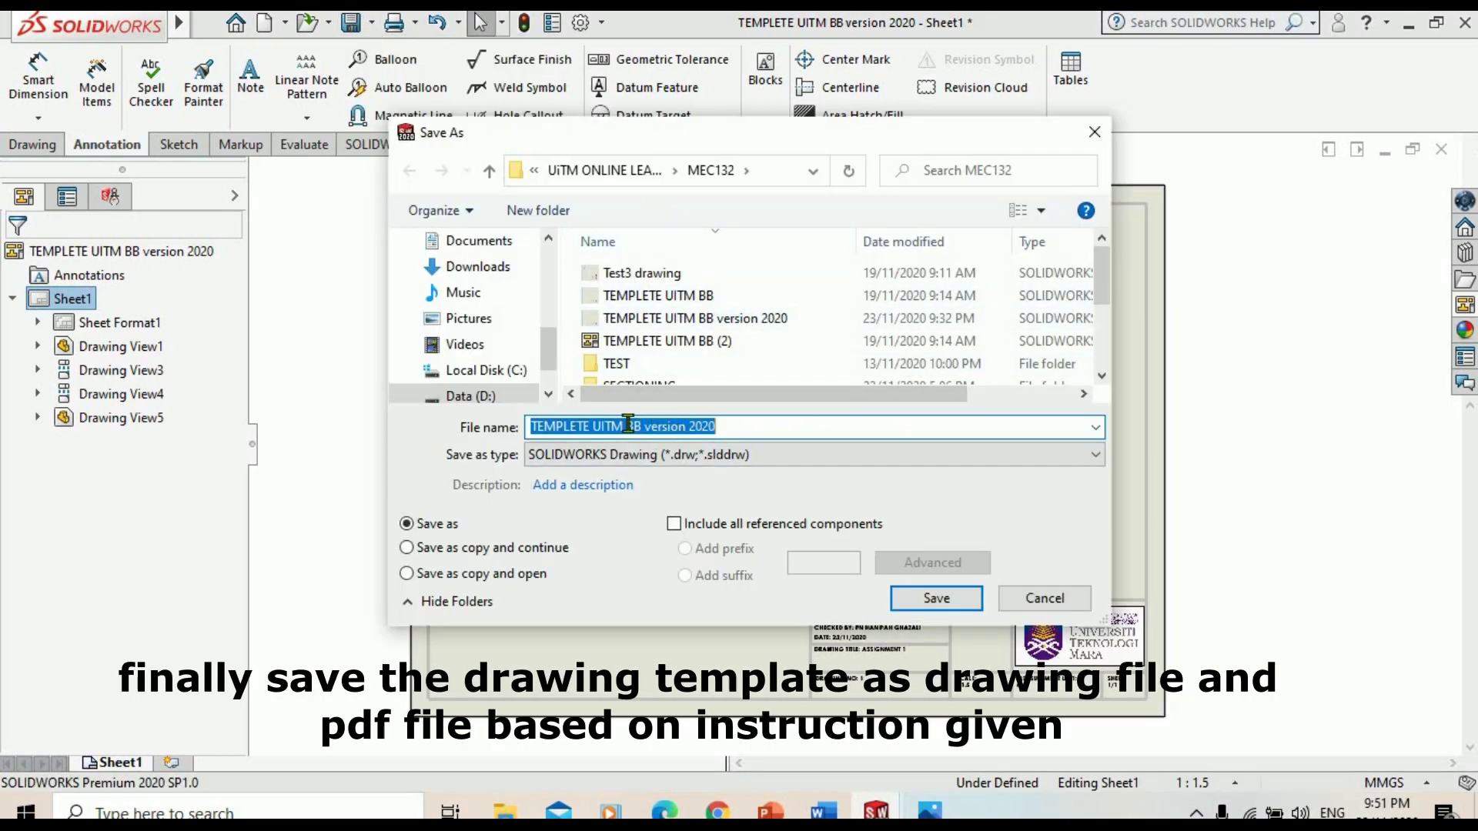
pyautogui.write('ASSIGNMENT')
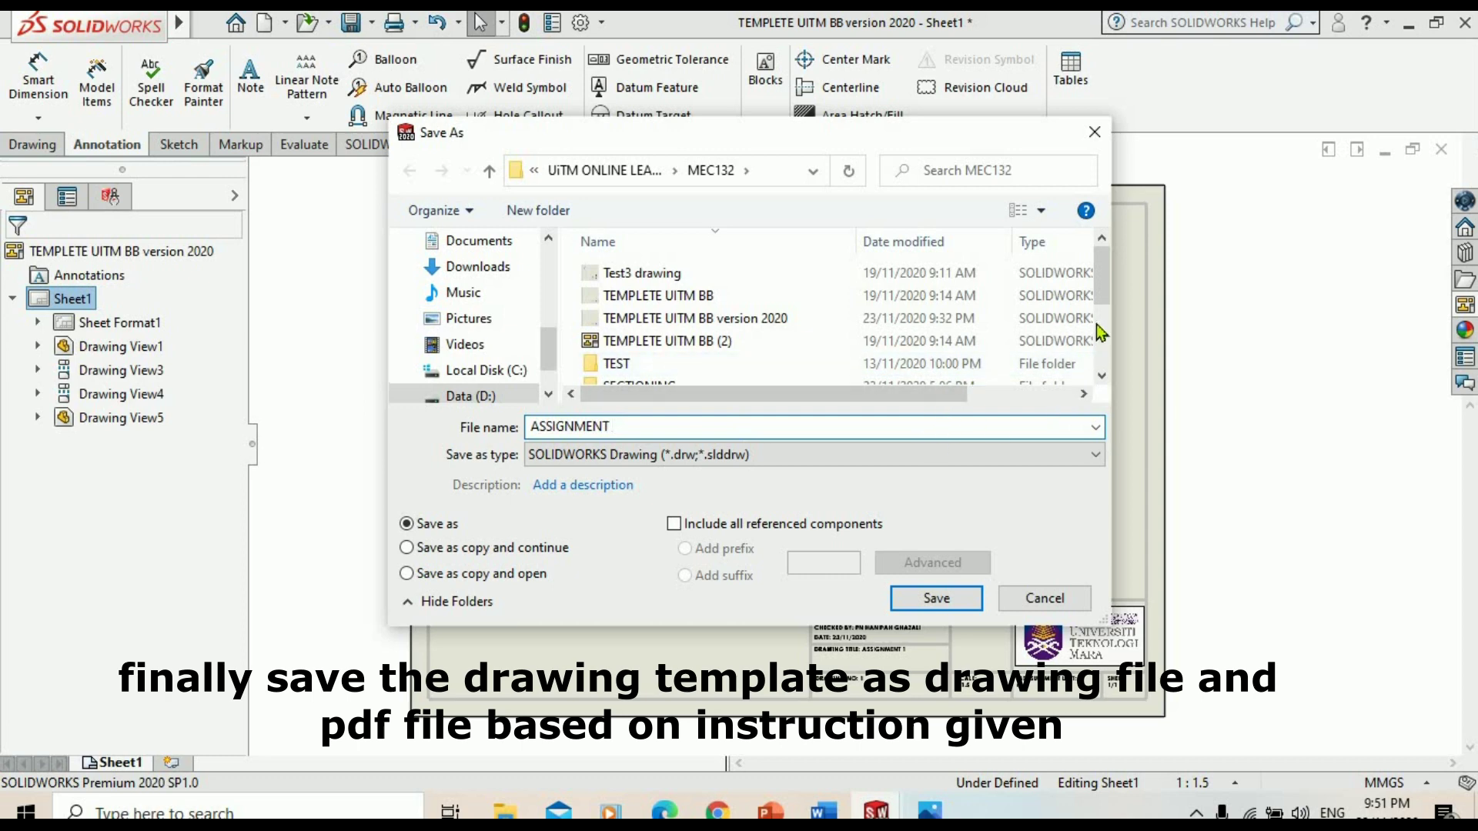
pyautogui.click(936, 598)
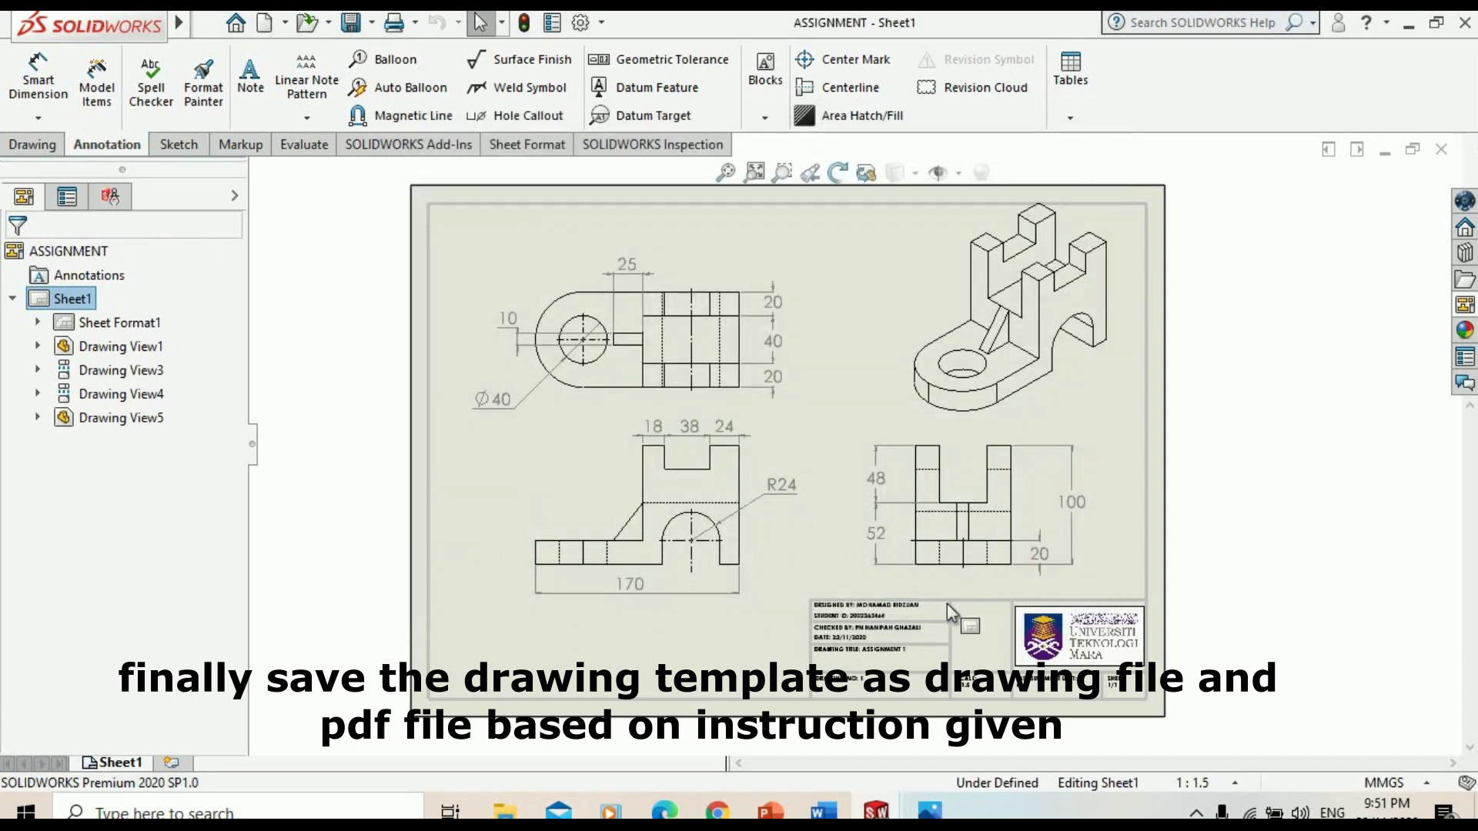
pyautogui.click(371, 22)
# Export the ASSIGNMENT drawing as an Adobe PDF (*.pdf) in the same folder
pyautogui.click(397, 73)
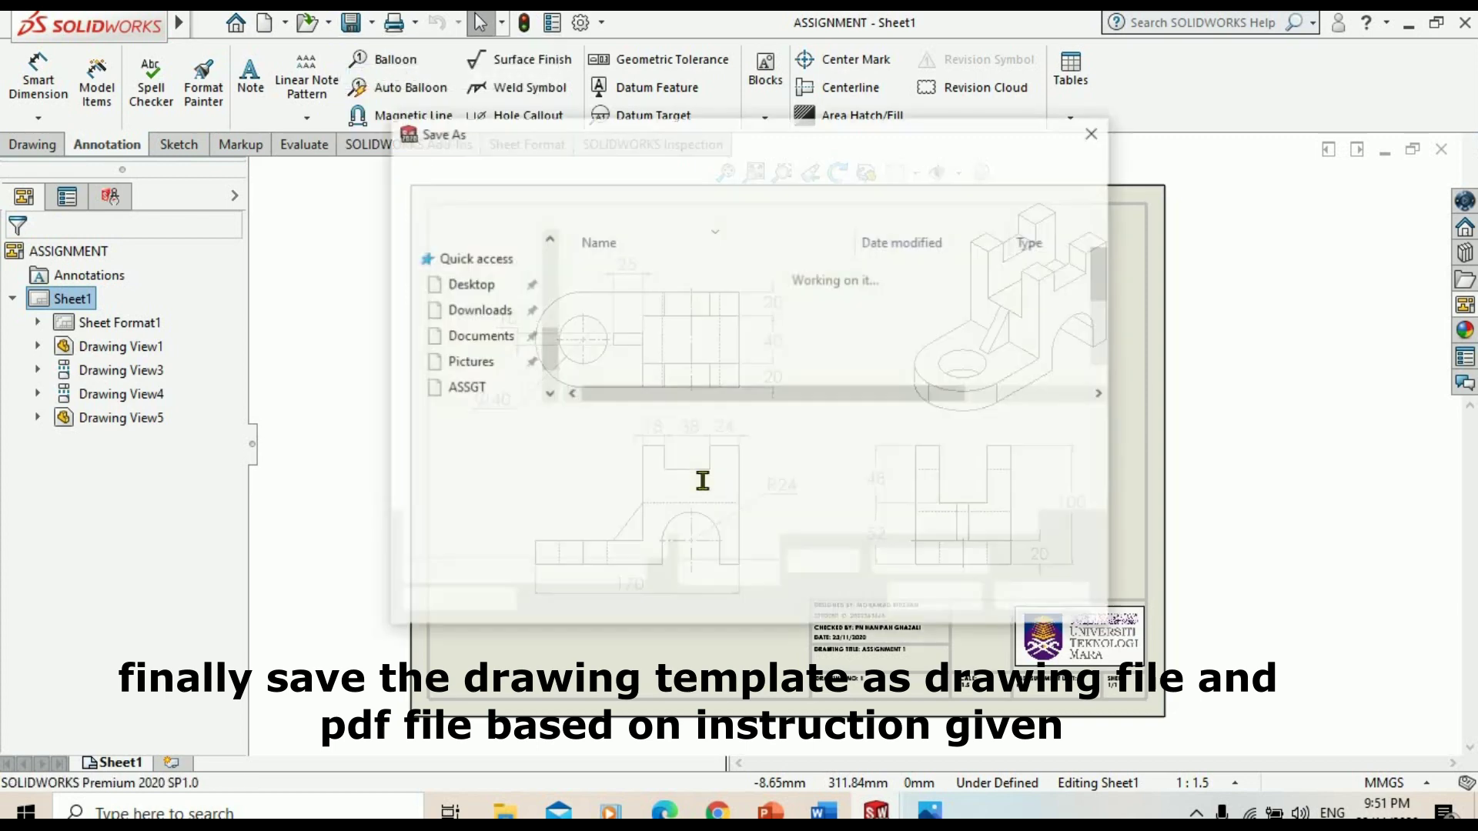
pyautogui.click(737, 460)
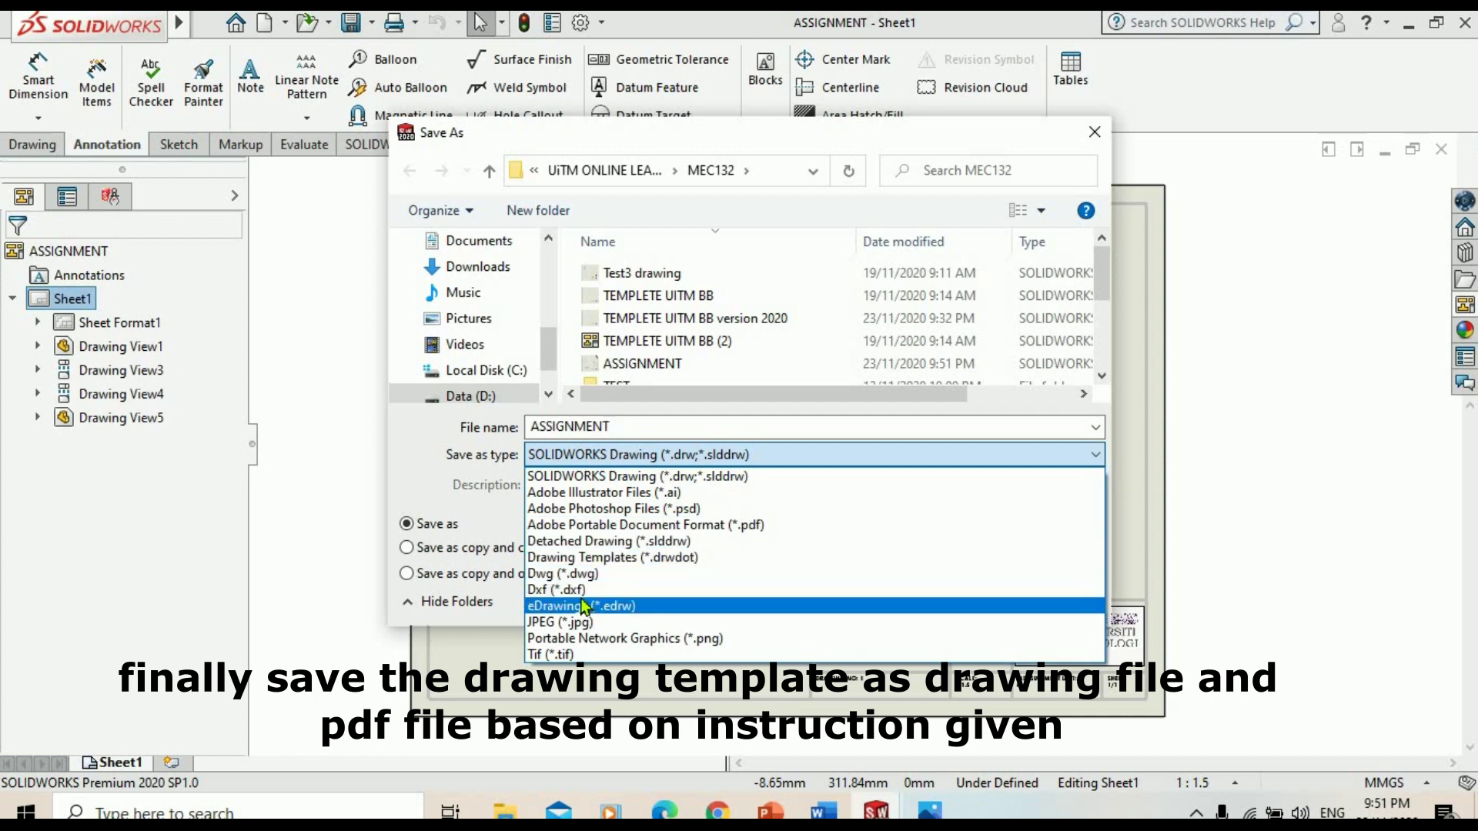
pyautogui.click(653, 526)
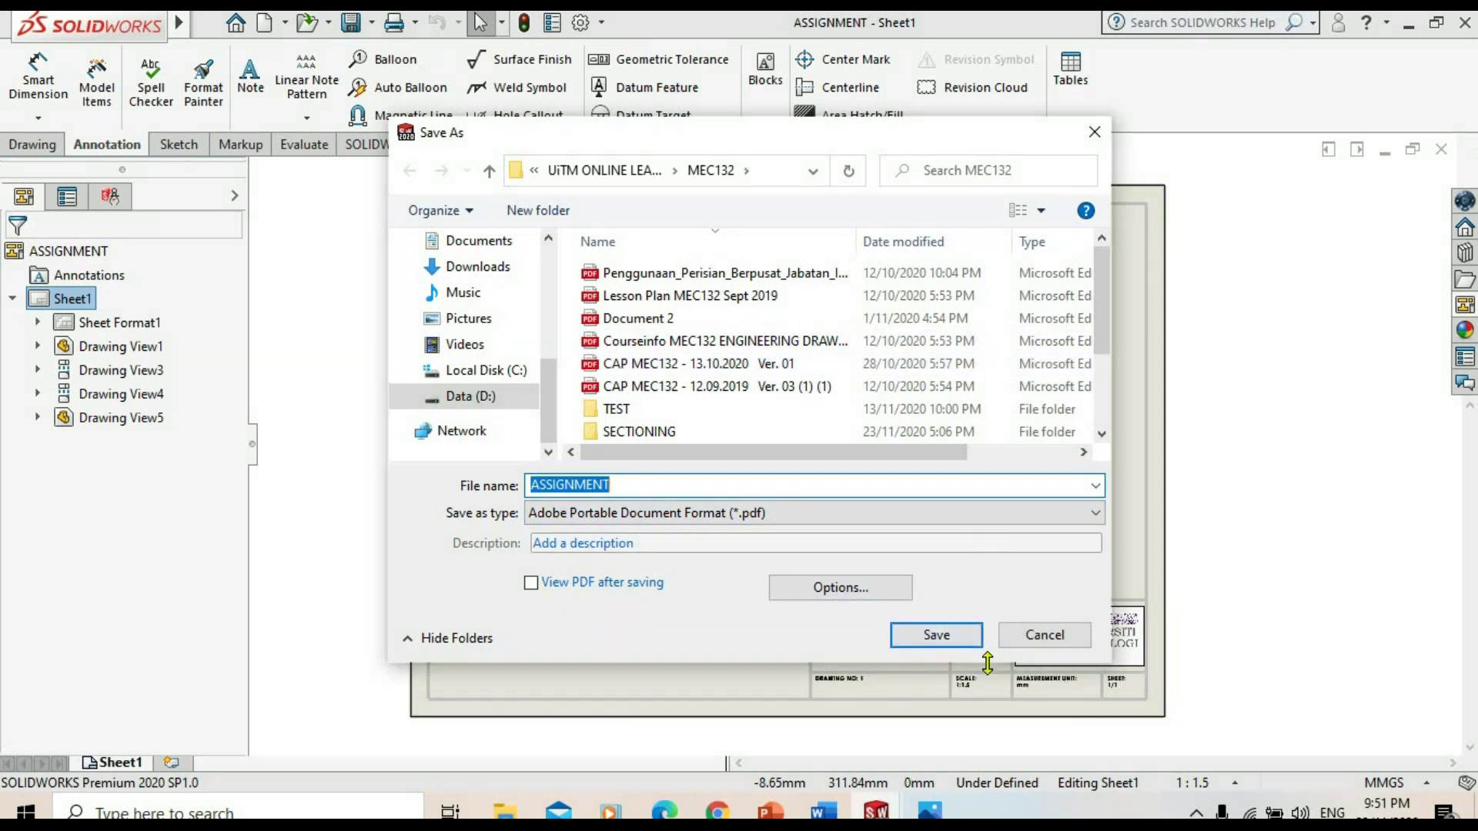
pyautogui.click(939, 637)
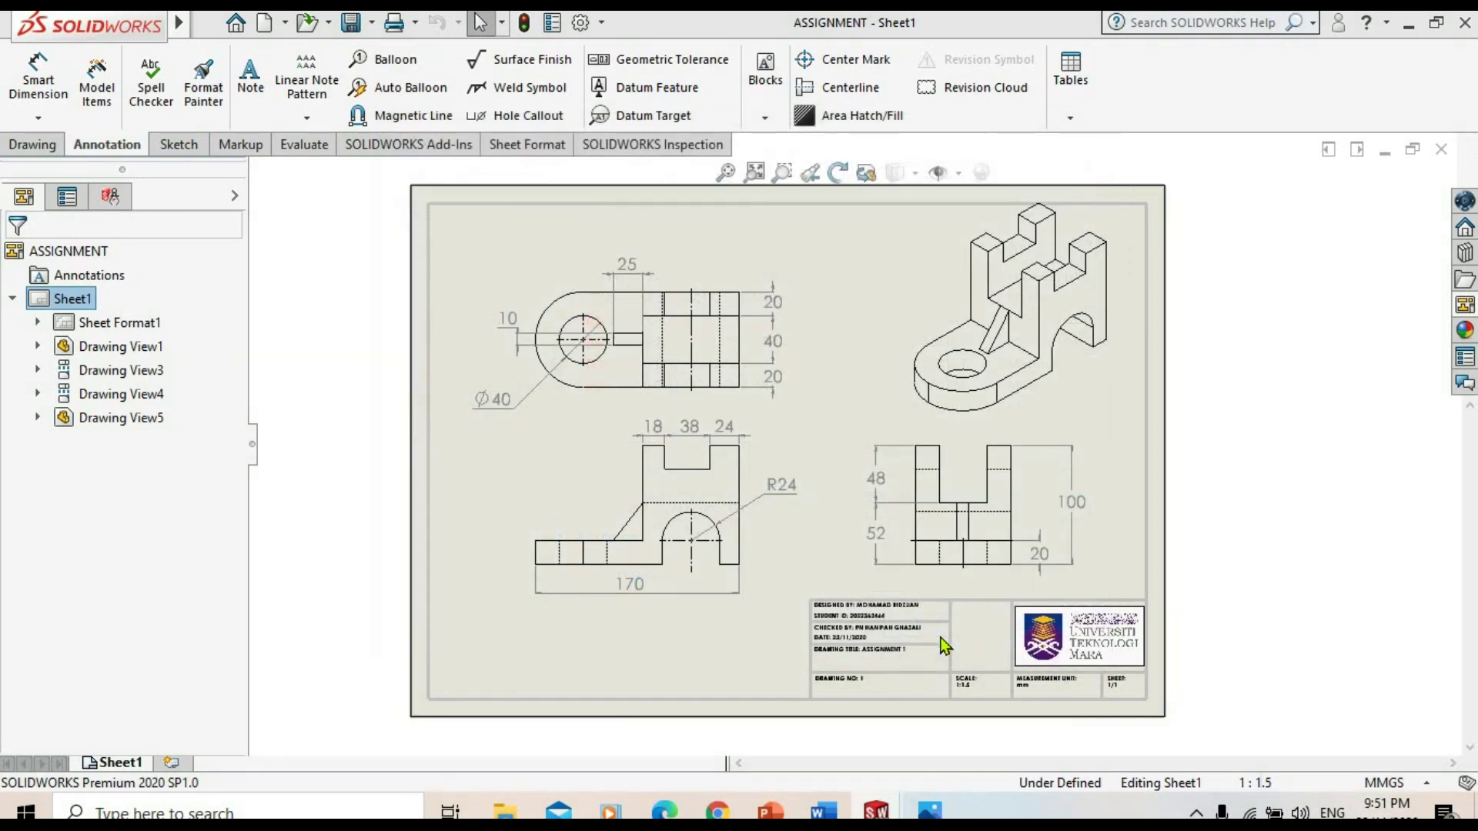